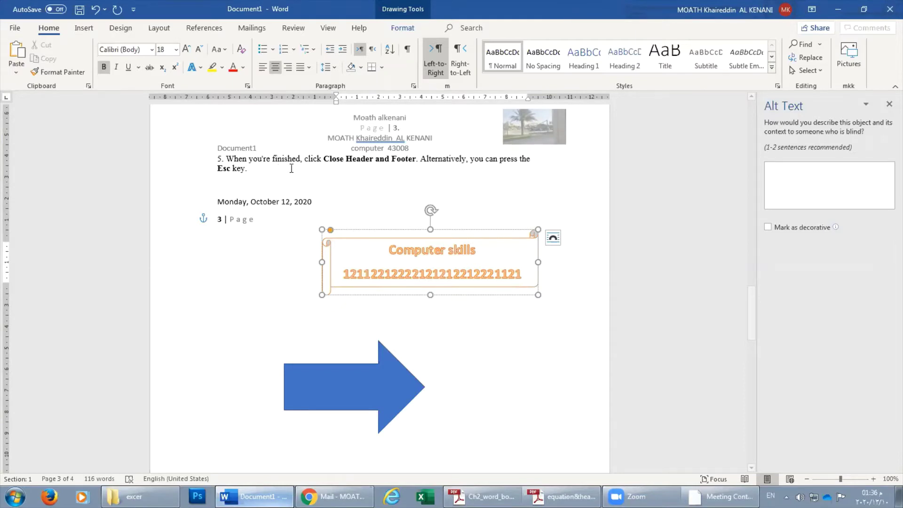
Leave the WordArt and create a new blank document
left_click(332, 144)
scroll(378, 170, "up", 3)
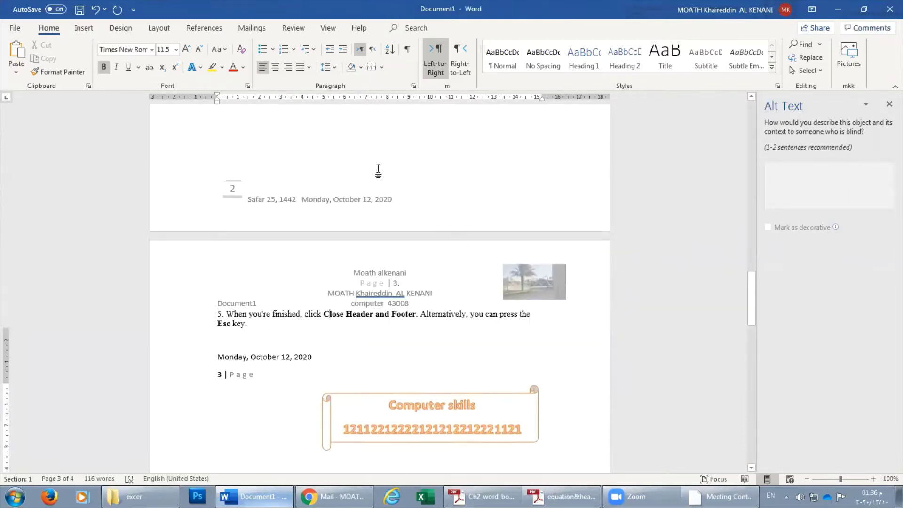
scroll(378, 171, "up", 2)
scroll(371, 188, "up", 5)
left_click(19, 27)
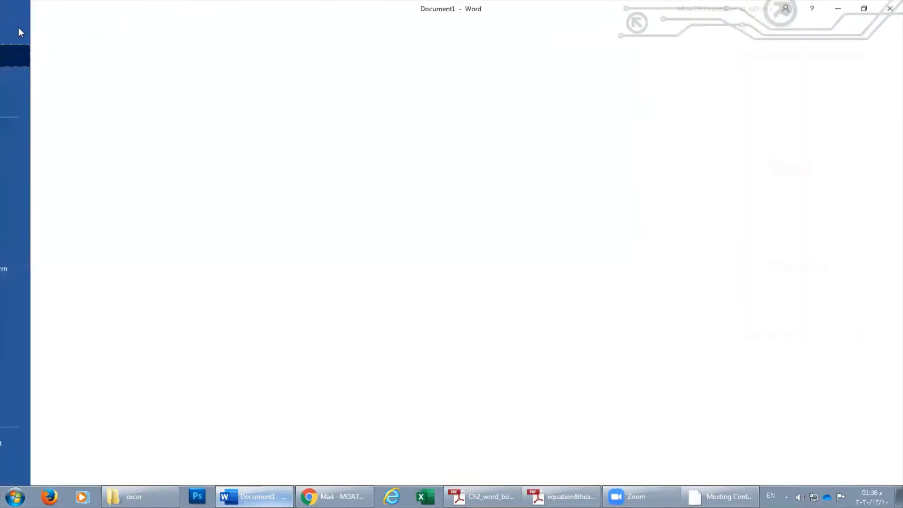
left_click(33, 78)
left_click(145, 95)
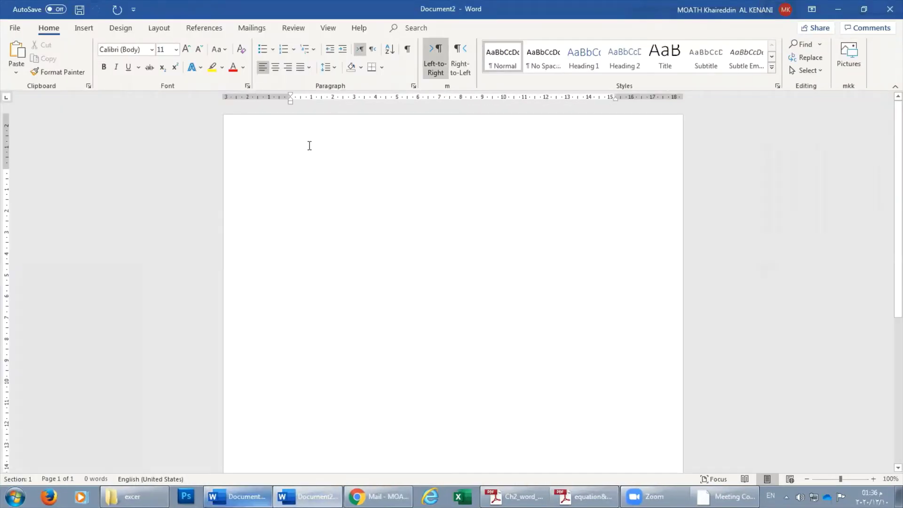
Type two placeholder lines, 'Sffgbasvsdb' and 'rtjhrjhdtasgb'
type("sffgbasvsdb")
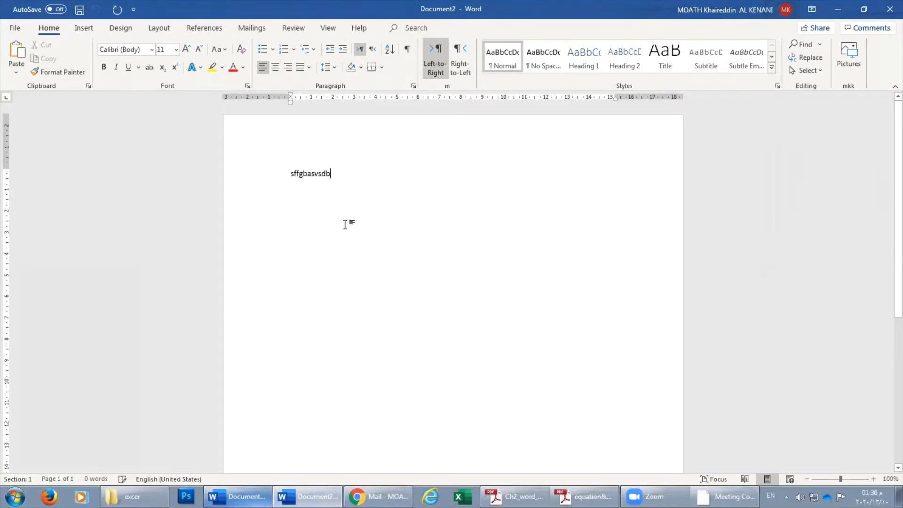
type("asgb")
key("Left")
key("Left")
key("Left")
key("Return")
type("rt")
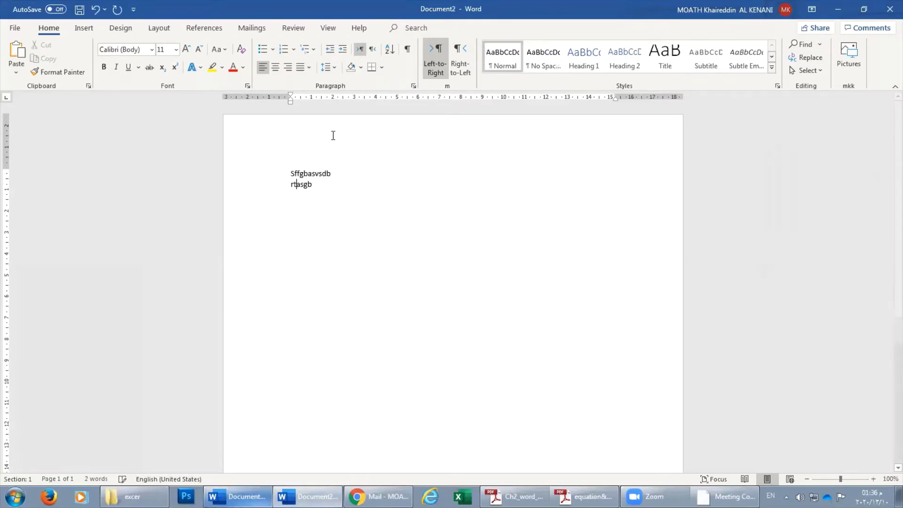
type("jhrjhdt")
Enter and leave the header area twice, then bring up the Insert commands
double_click(317, 136)
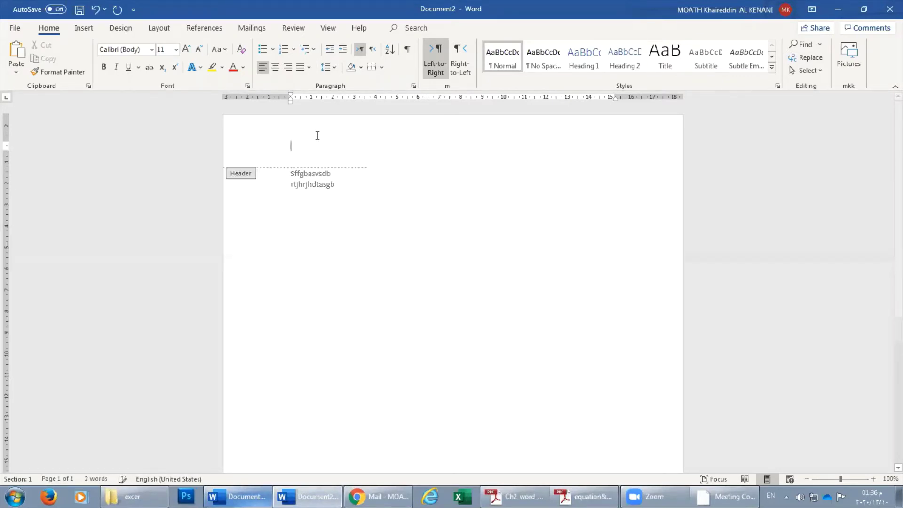
double_click(362, 223)
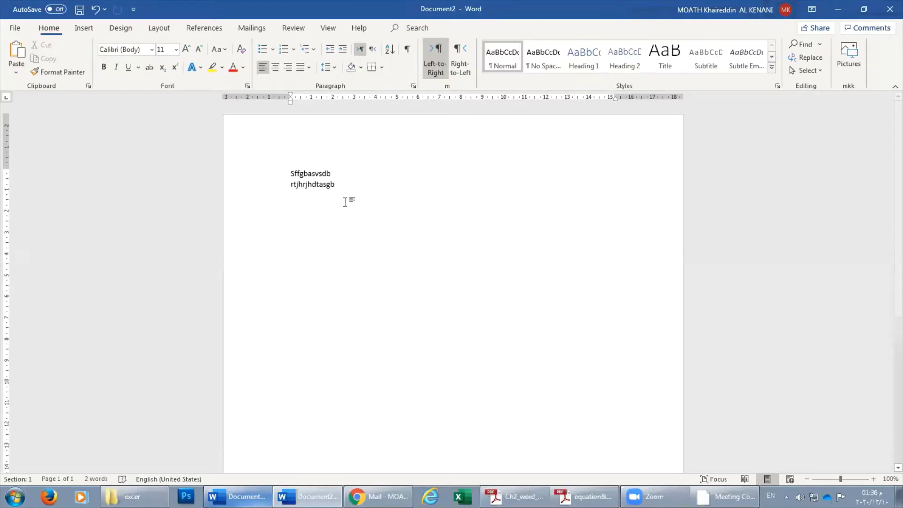
double_click(325, 142)
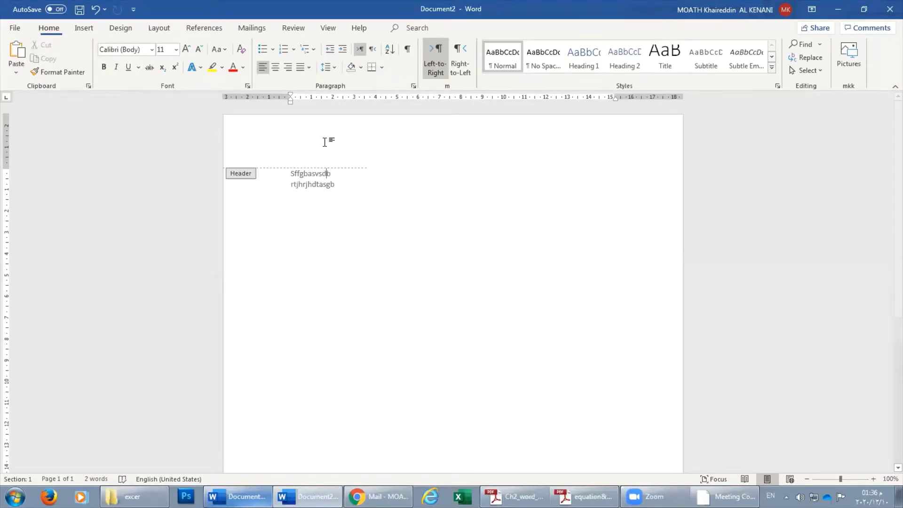
double_click(332, 189)
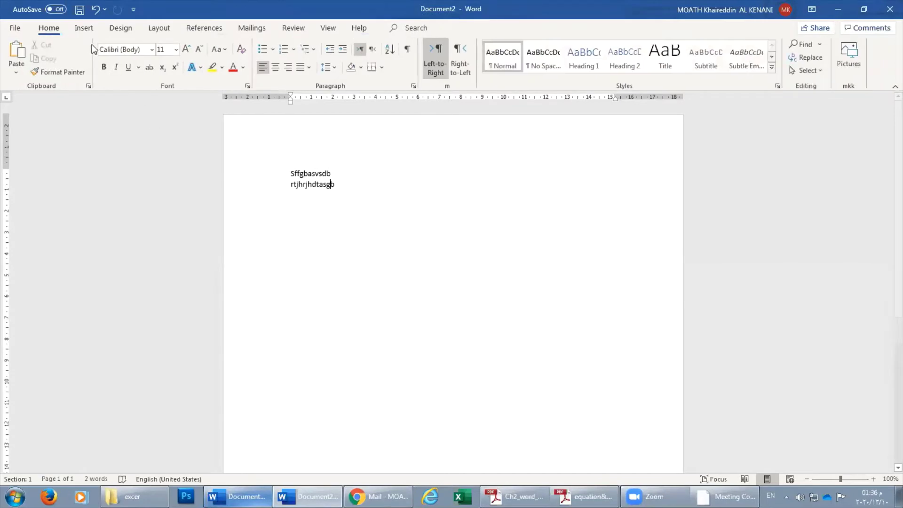
left_click(85, 28)
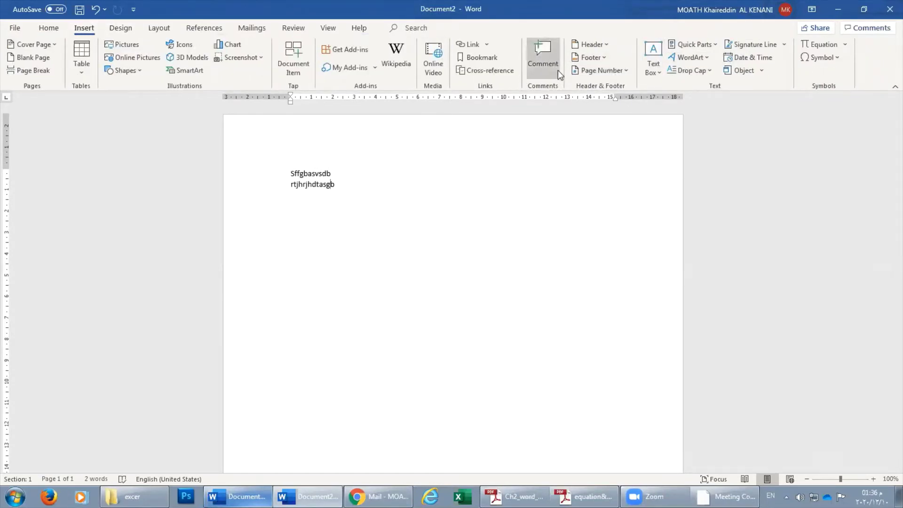
Use Header > Edit Header and type the author's name into the header
left_click(609, 46)
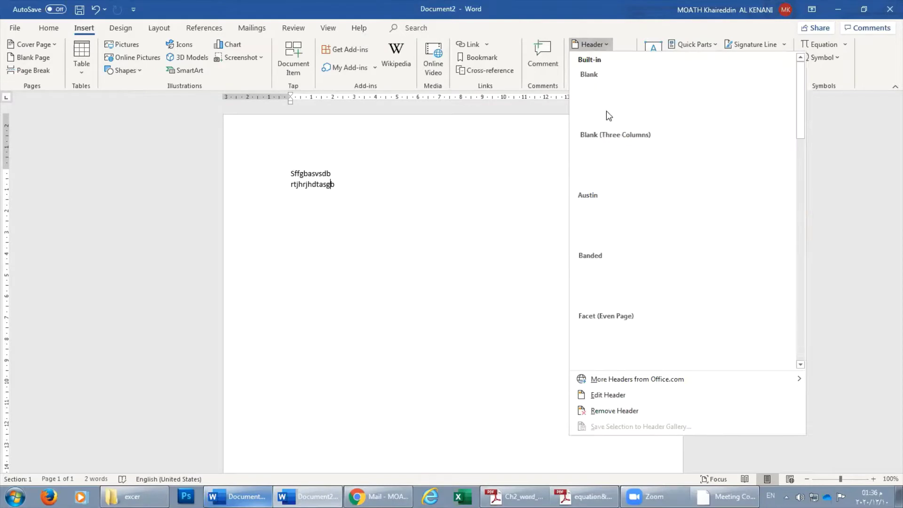
left_click(614, 394)
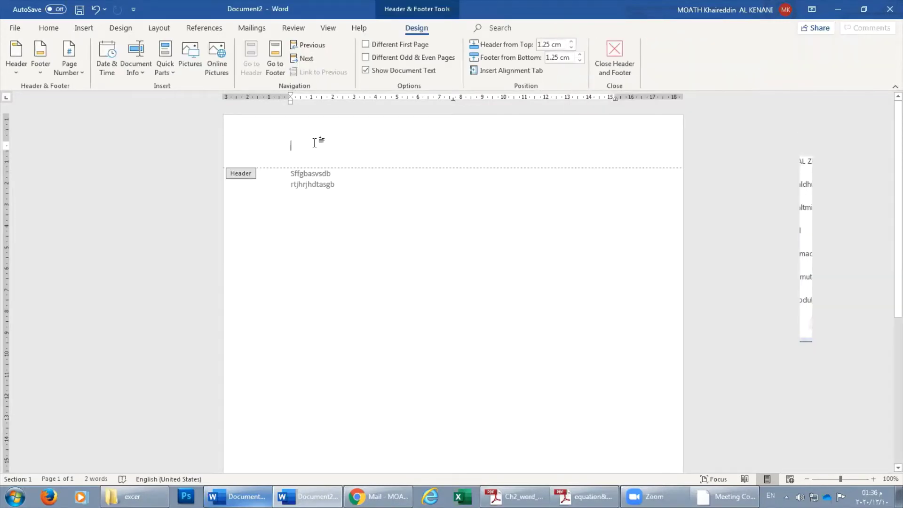
type("moath alkenani")
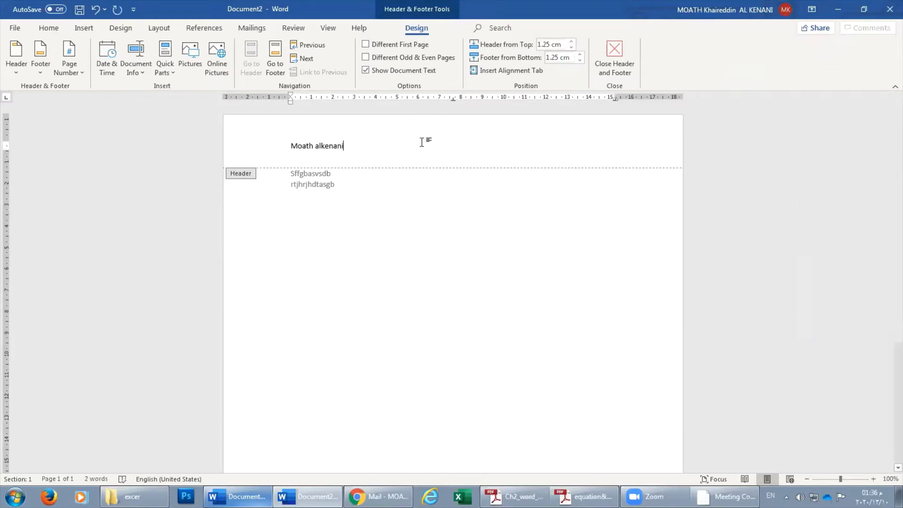
scroll(399, 250, "down", 7)
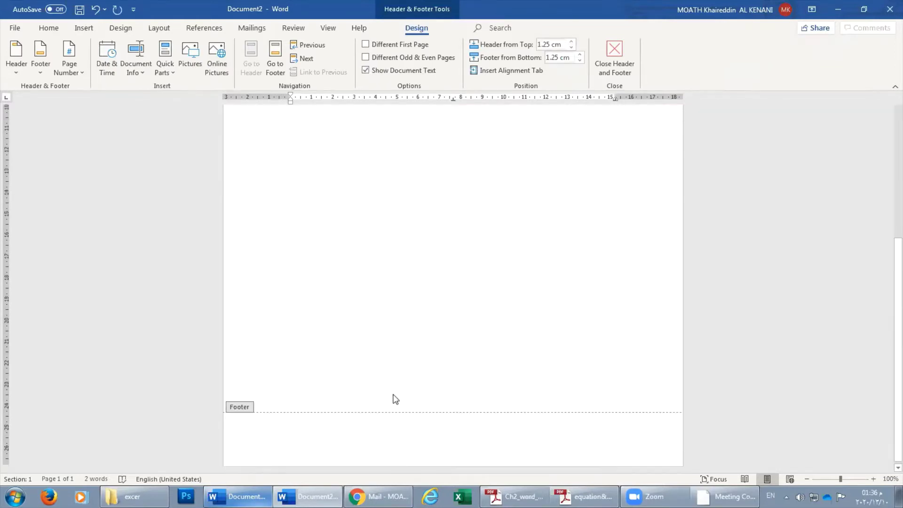
scroll(351, 427, "up", 1)
scroll(351, 430, "up", 6)
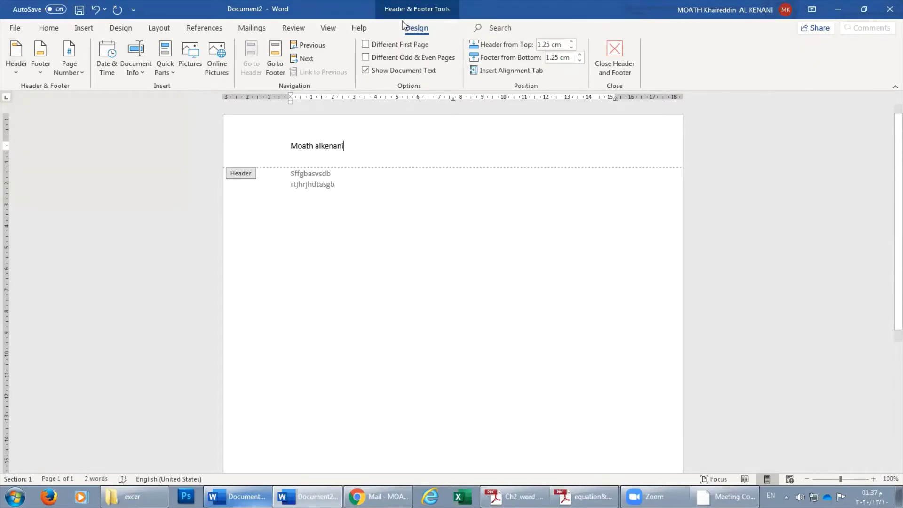
left_click(18, 73)
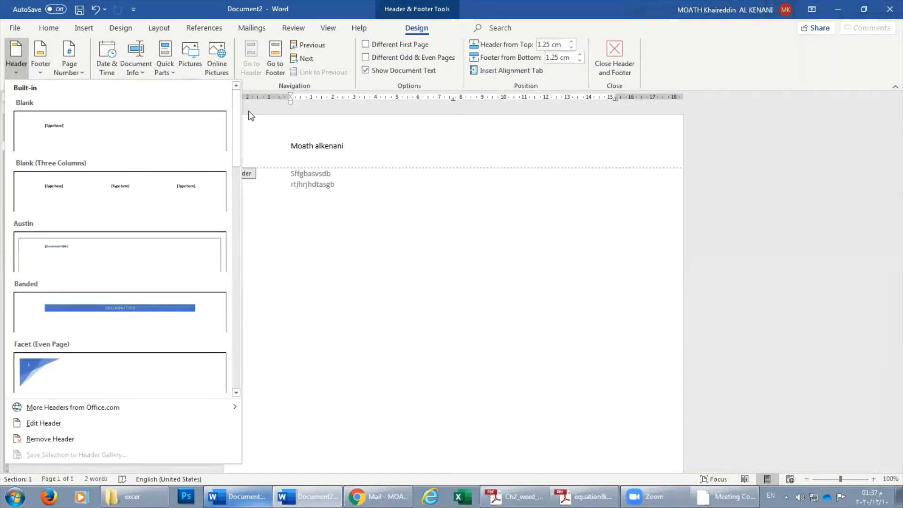
left_click_drag(234, 121, 247, 228)
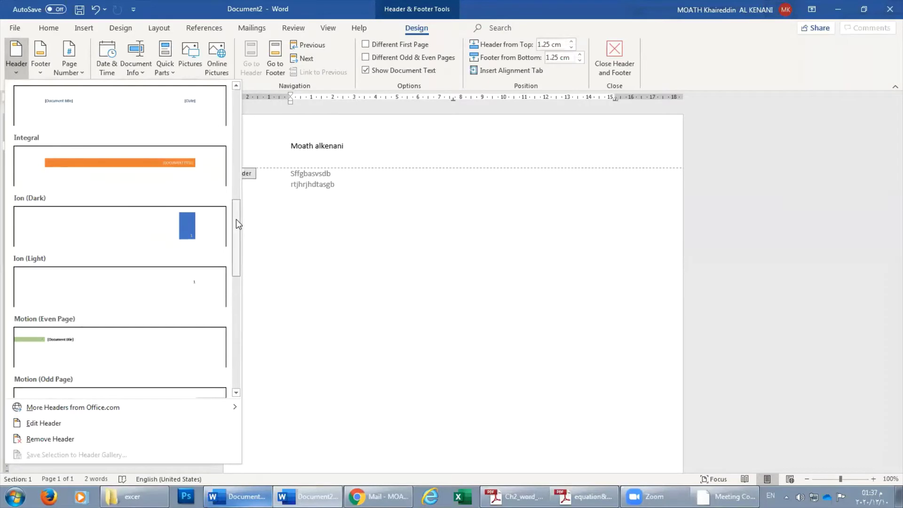
left_click_drag(236, 224, 236, 235)
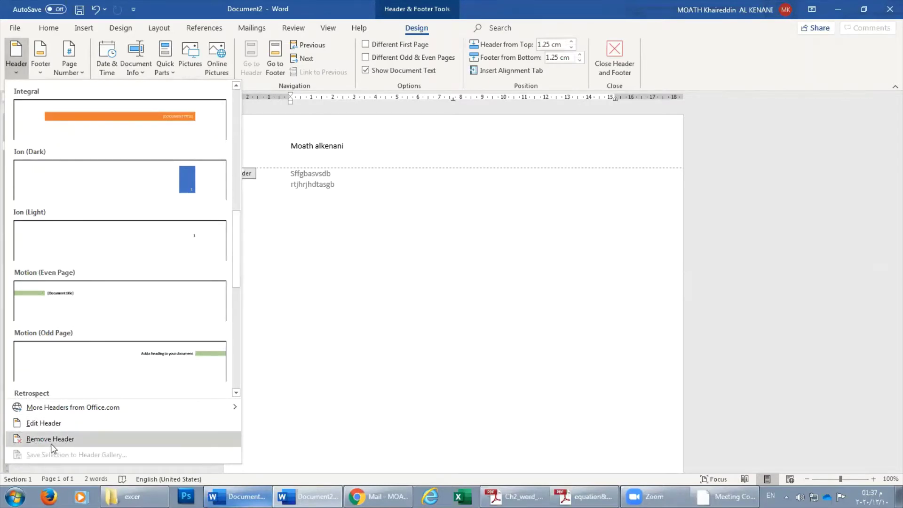
scroll(236, 244, "up", 5)
left_click(310, 152)
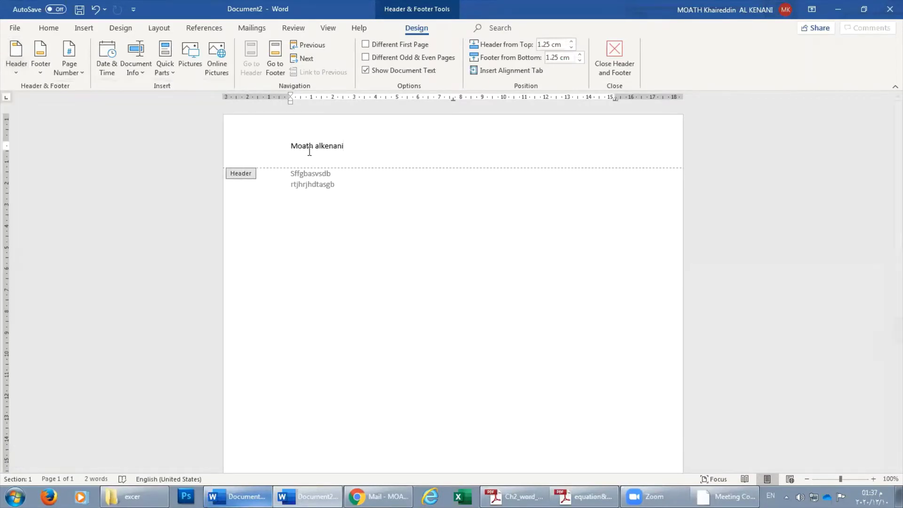
key("Tab")
left_click(39, 66)
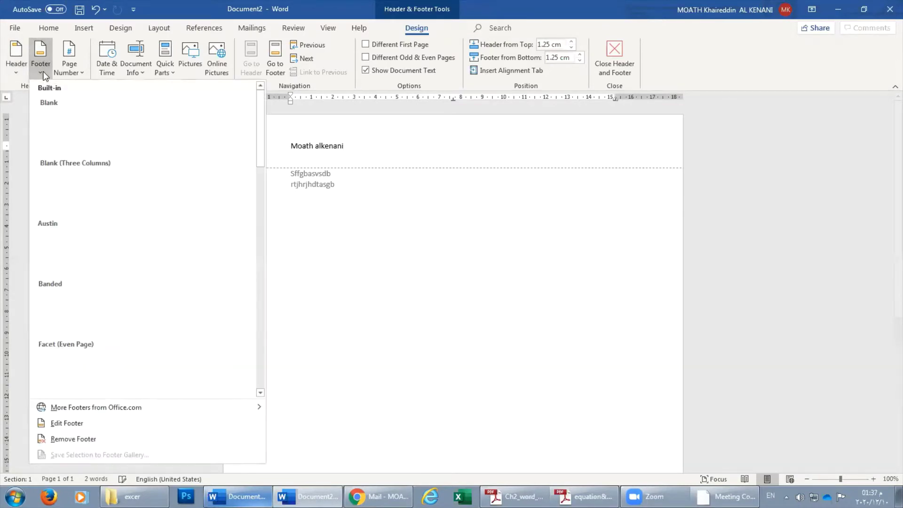
scroll(232, 325, "down", 5)
scroll(179, 310, "down", 8)
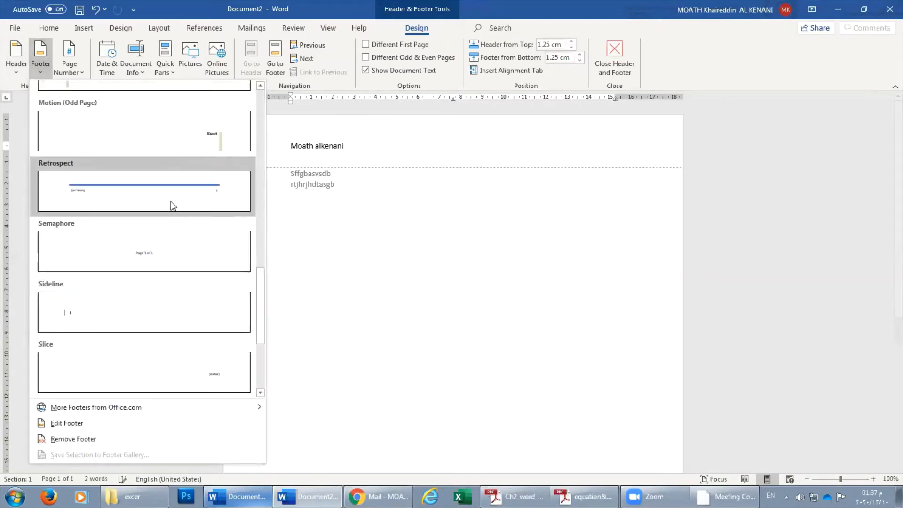
key("Escape")
scroll(419, 419, "up", 3)
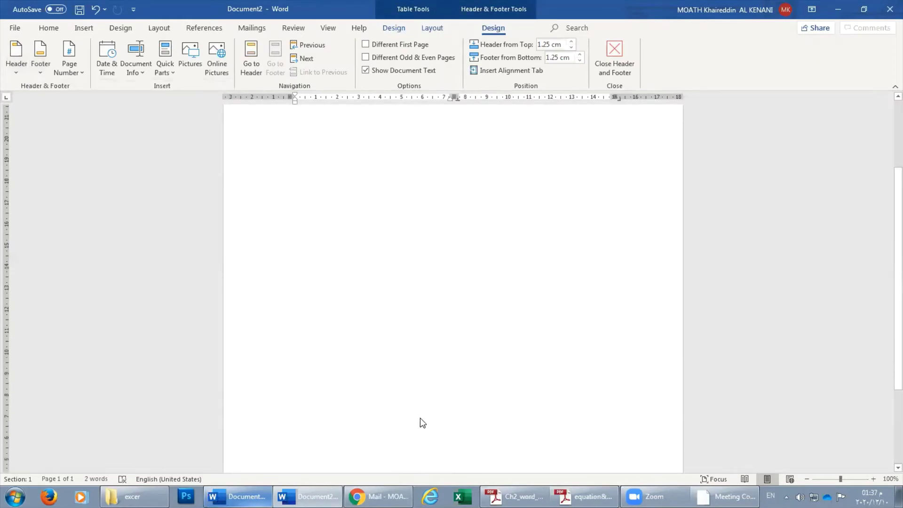
scroll(421, 421, "up", 3)
left_click(359, 139)
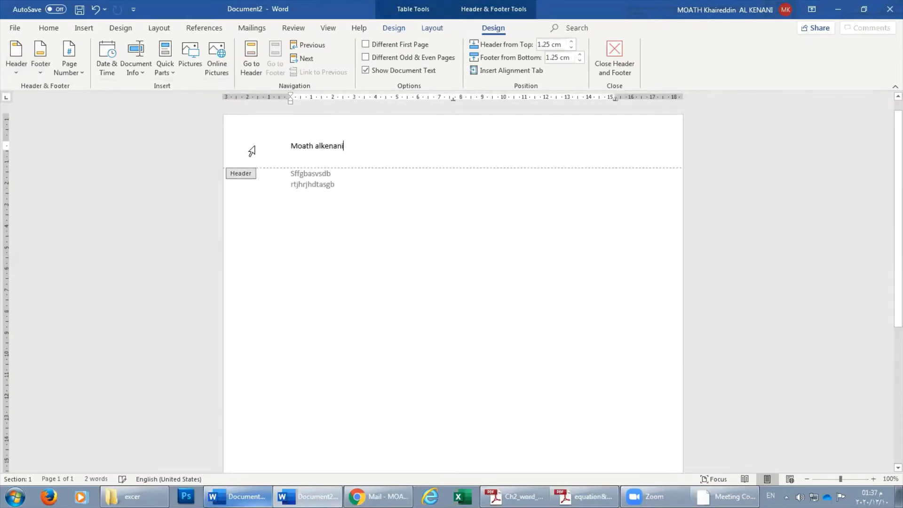
key("ctrl+z")
scroll(314, 341, "down", 5)
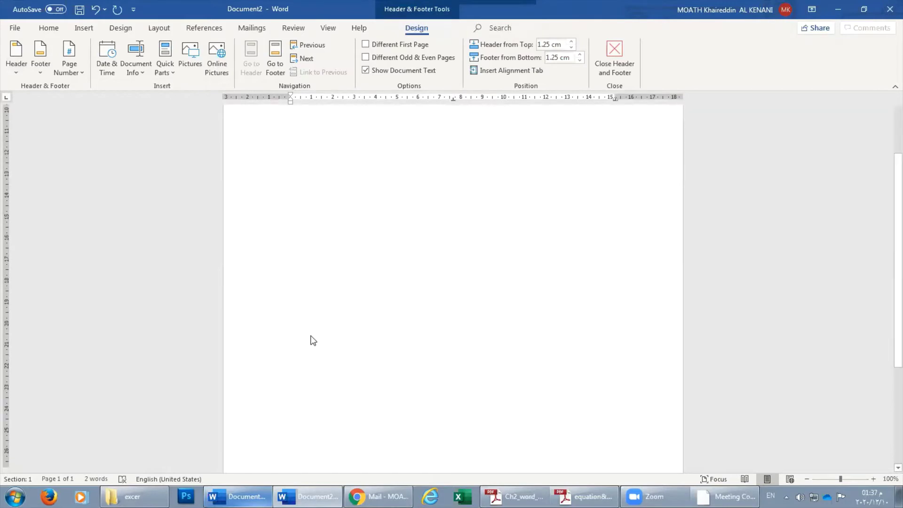
left_click(37, 69)
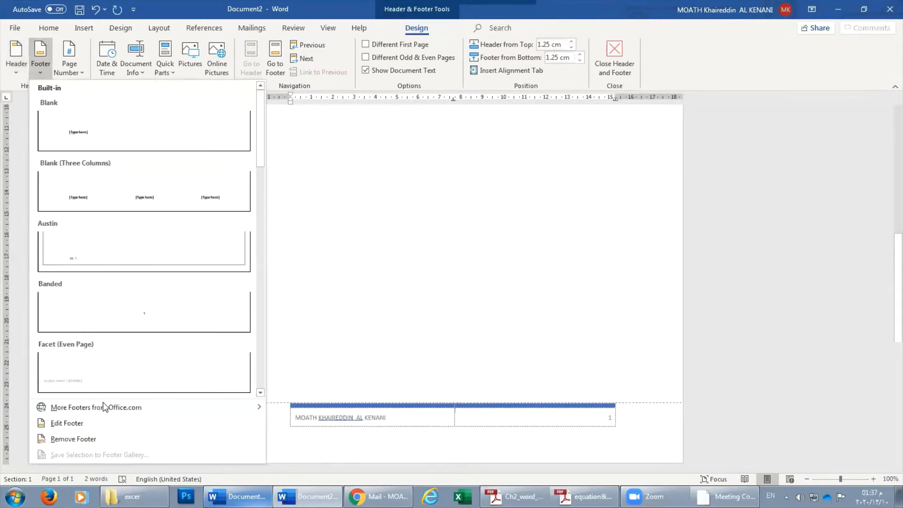
left_click(91, 439)
scroll(309, 405, "up", 5)
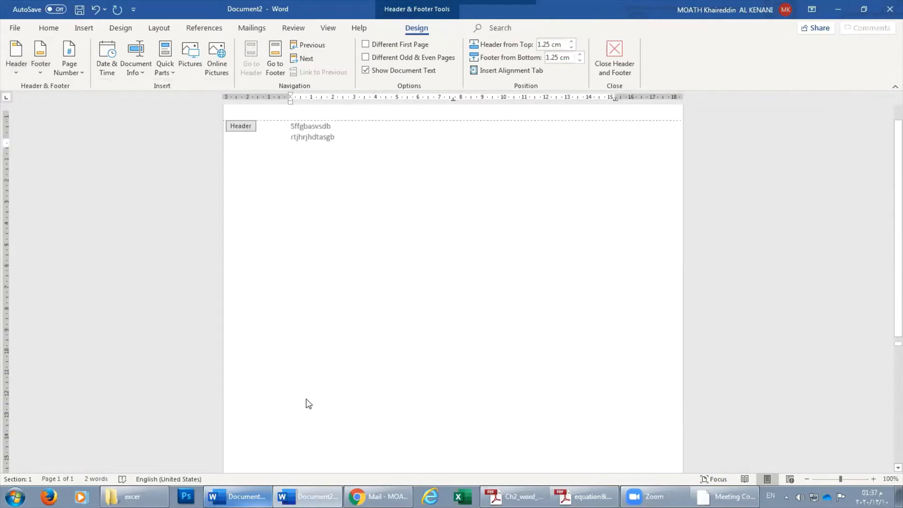
left_click(75, 73)
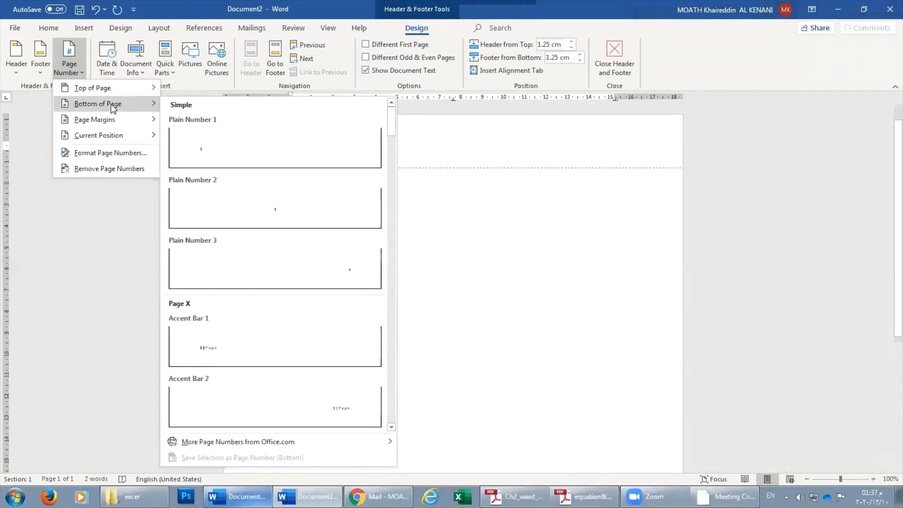
mouse_move(99, 135)
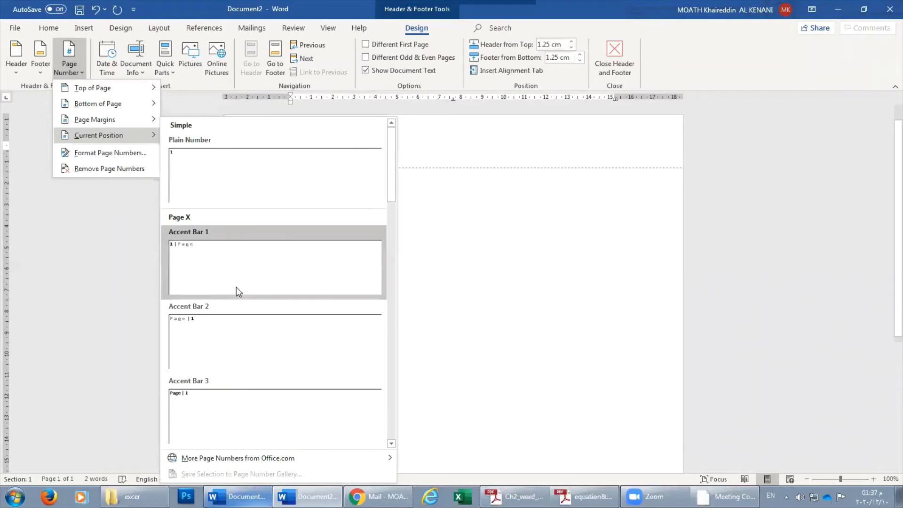
Add an Accent Bar 2 page number to the header on its own line
left_click(229, 340)
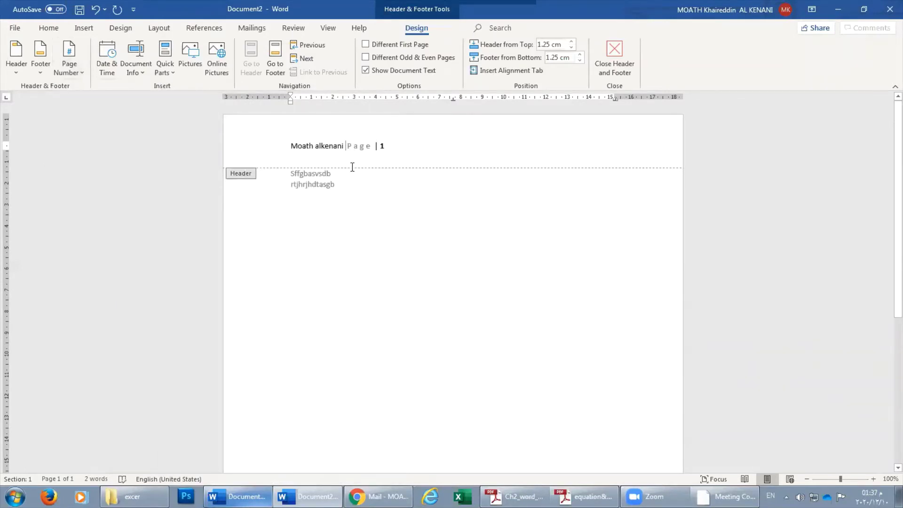
key("Return")
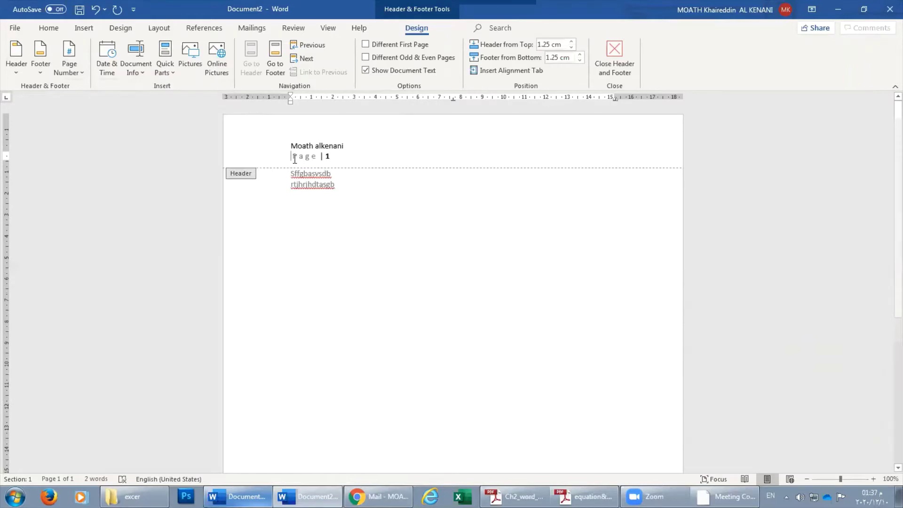
double_click(346, 187)
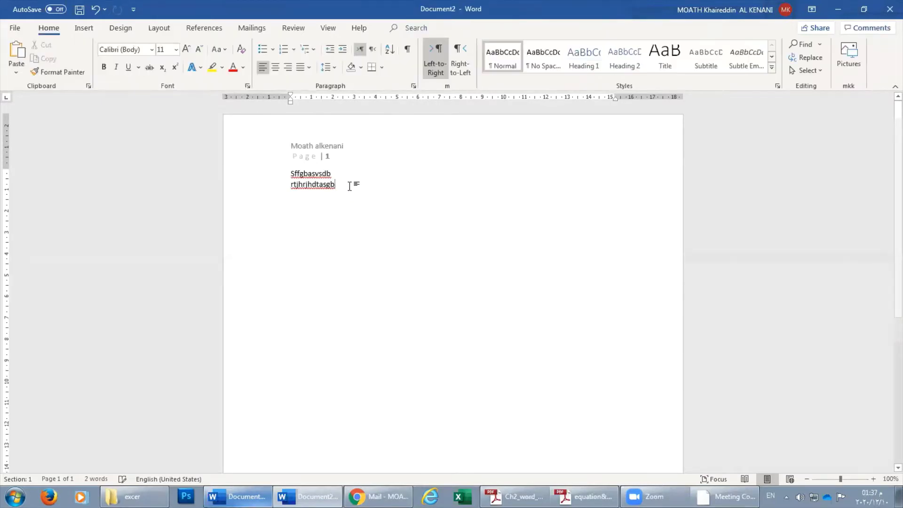
Add a page break with 'kkk' on page 2, then reopen page 1's header
key("ctrl+Return")
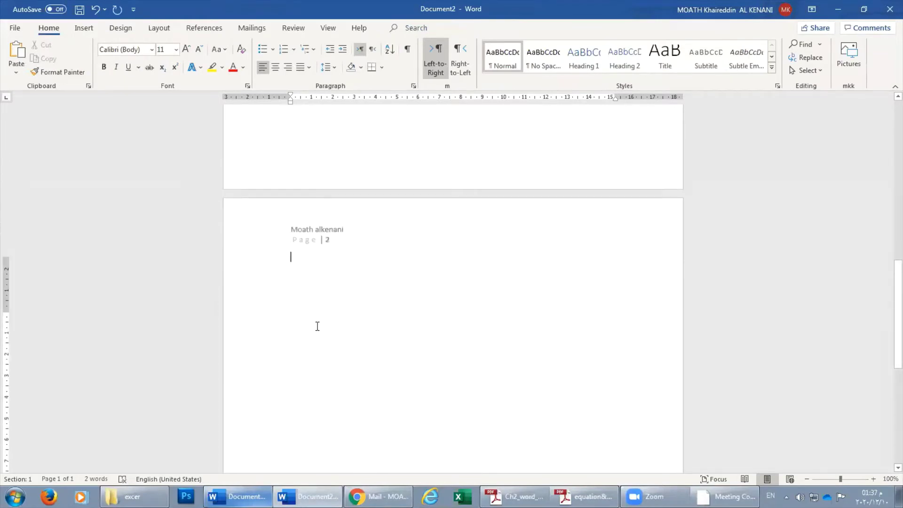
type("kkk")
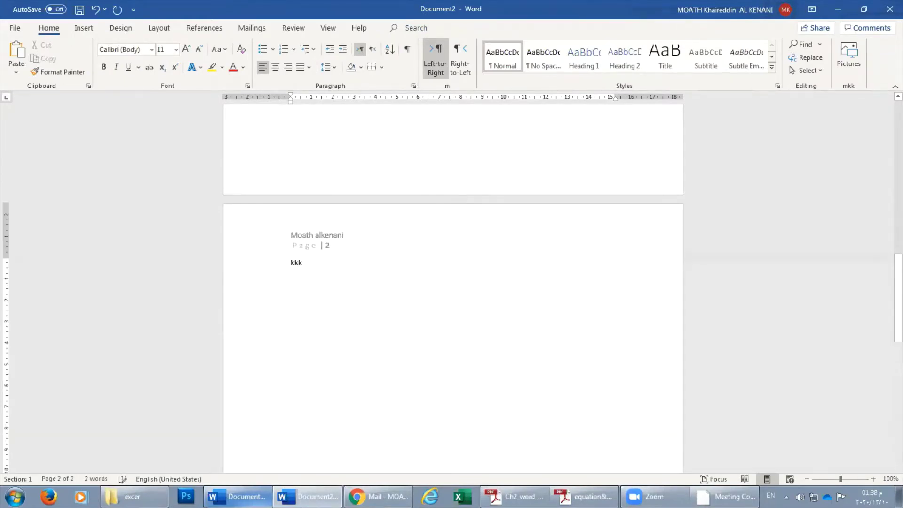
scroll(453, 287, "up", 5)
scroll(338, 327, "up", 5)
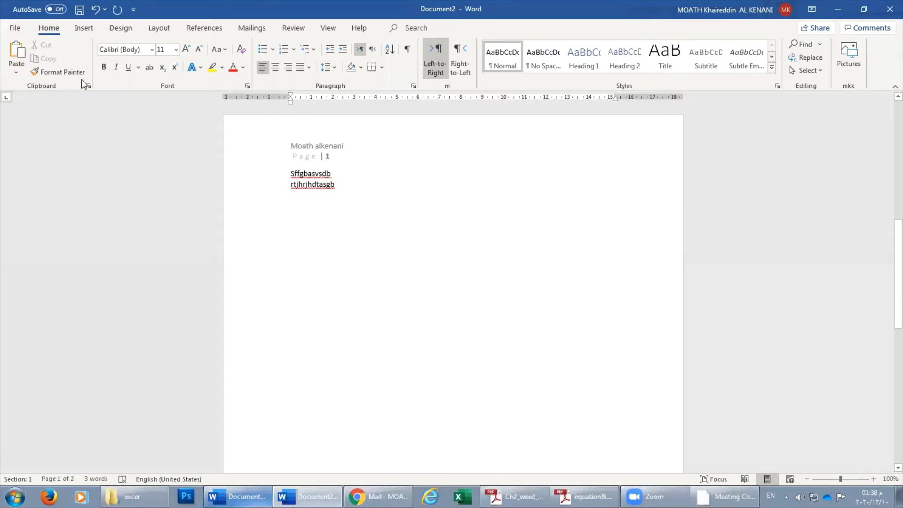
double_click(345, 155)
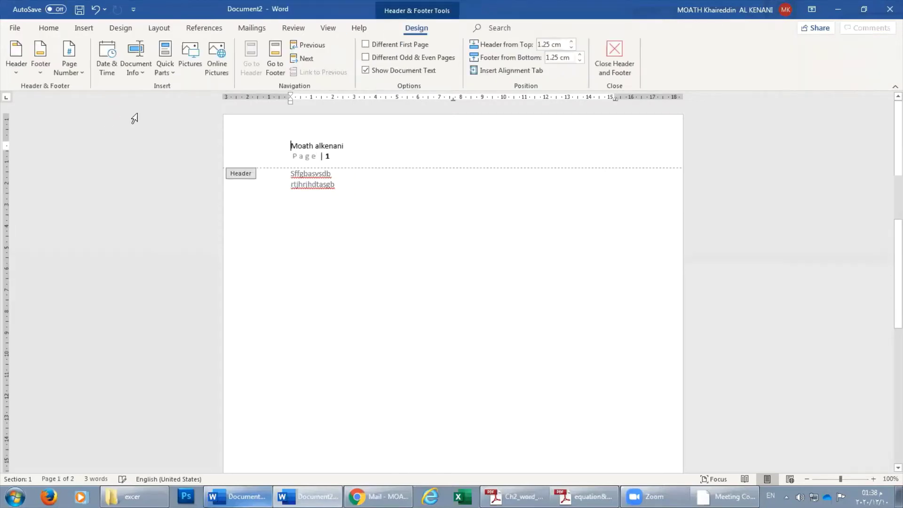
Open Format Page Numbers, toggle the numbering start option, and close without changes
left_click(70, 73)
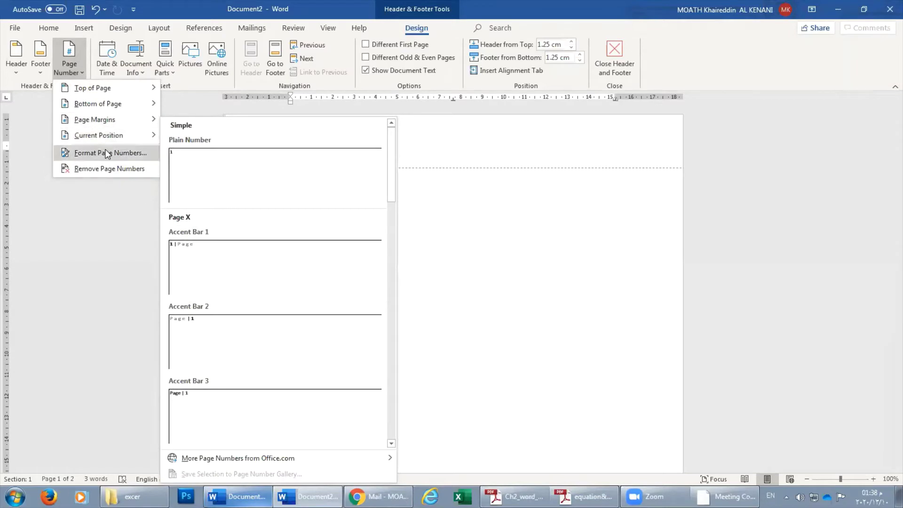
left_click(93, 154)
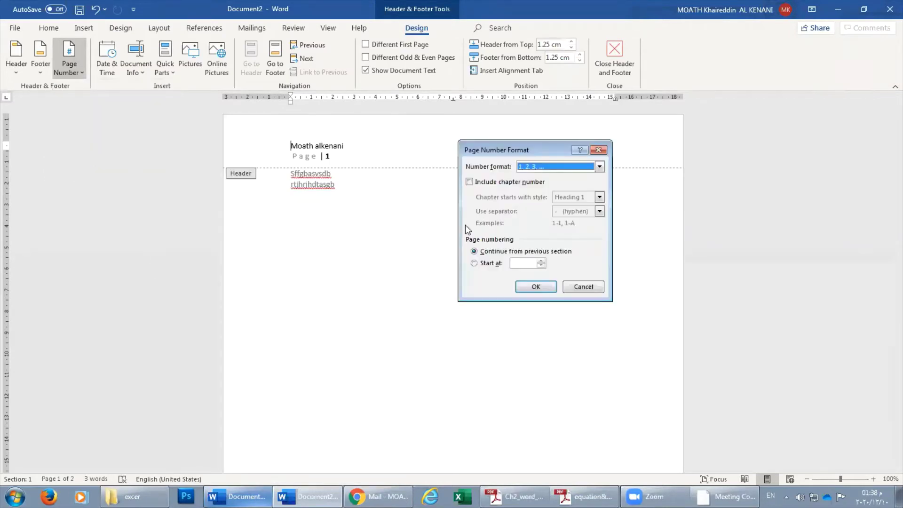
left_click(474, 263)
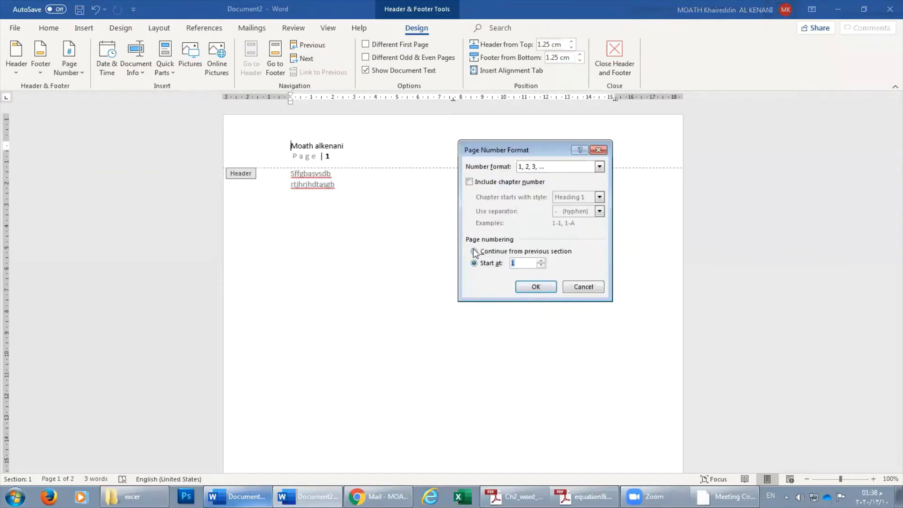
left_click(474, 250)
left_click(599, 167)
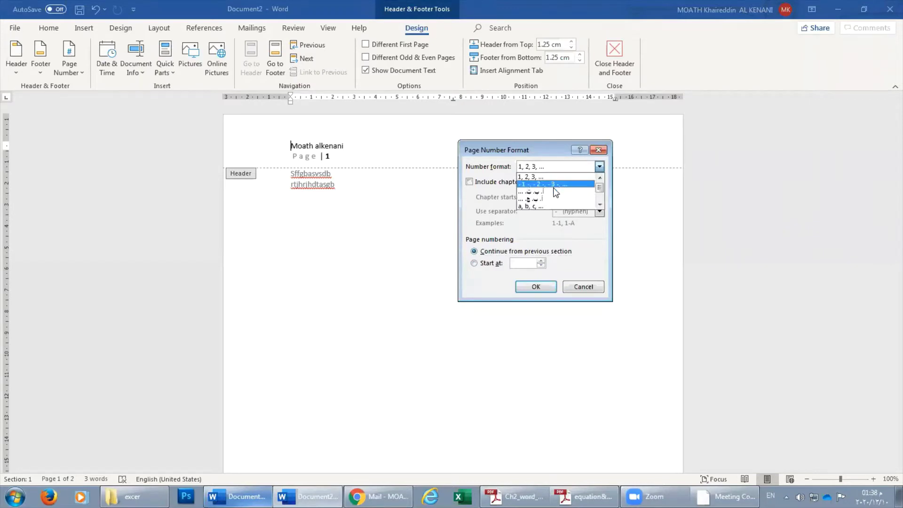
scroll(555, 193, "down", 1)
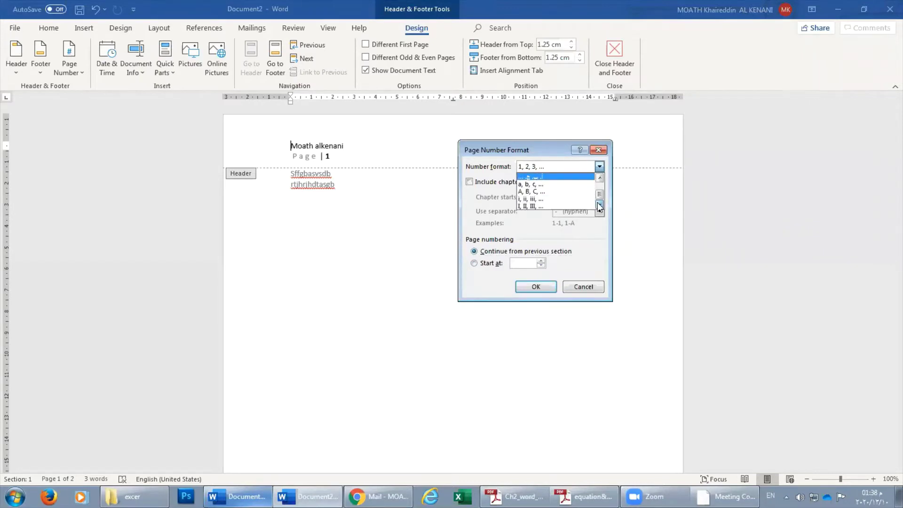
left_click(572, 289)
left_click(581, 287)
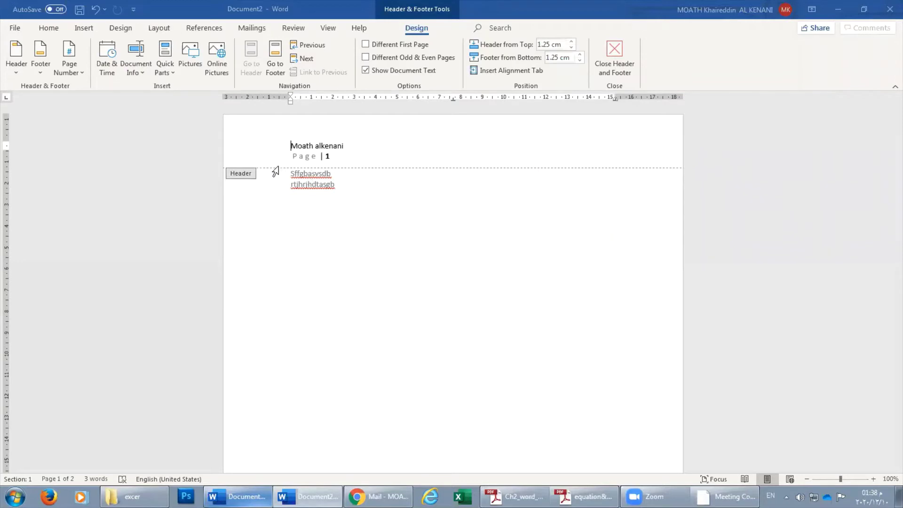
Set the page number format to I, II, III and apply it
left_click(70, 73)
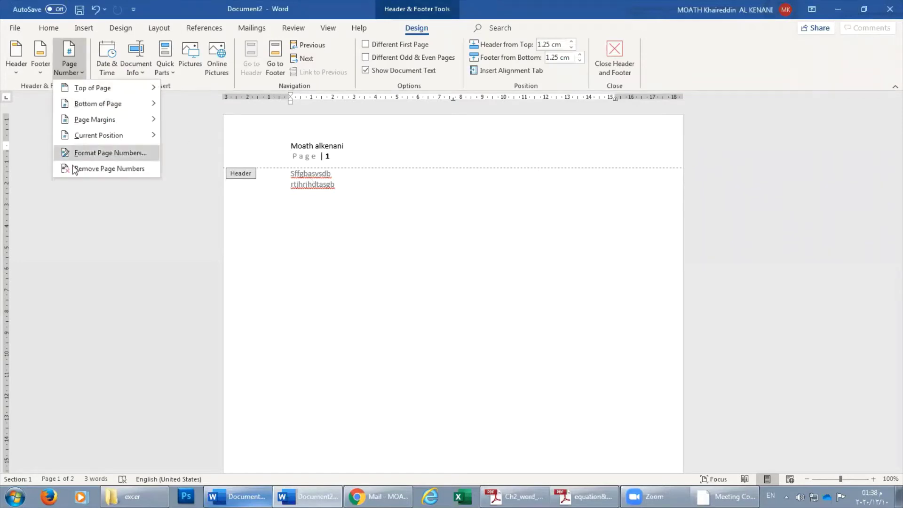
left_click(95, 152)
left_click(600, 167)
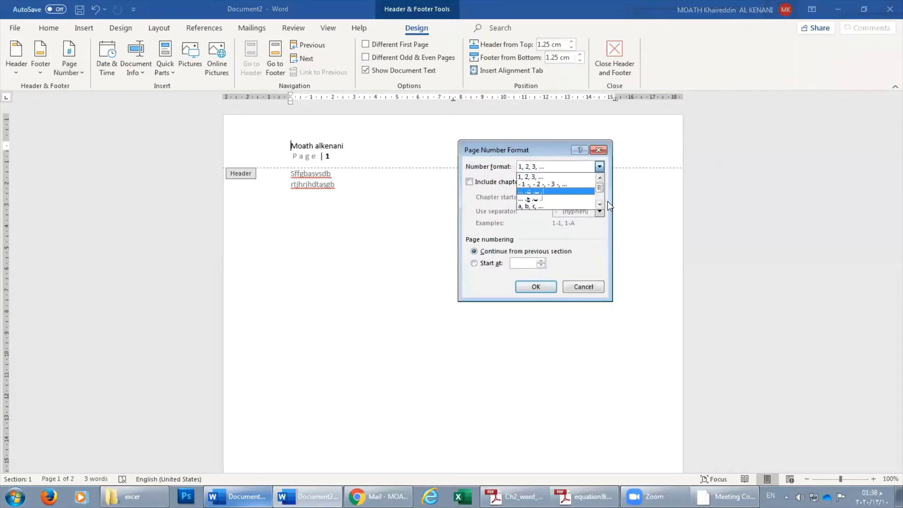
scroll(567, 200, "down", 2)
left_click(567, 200)
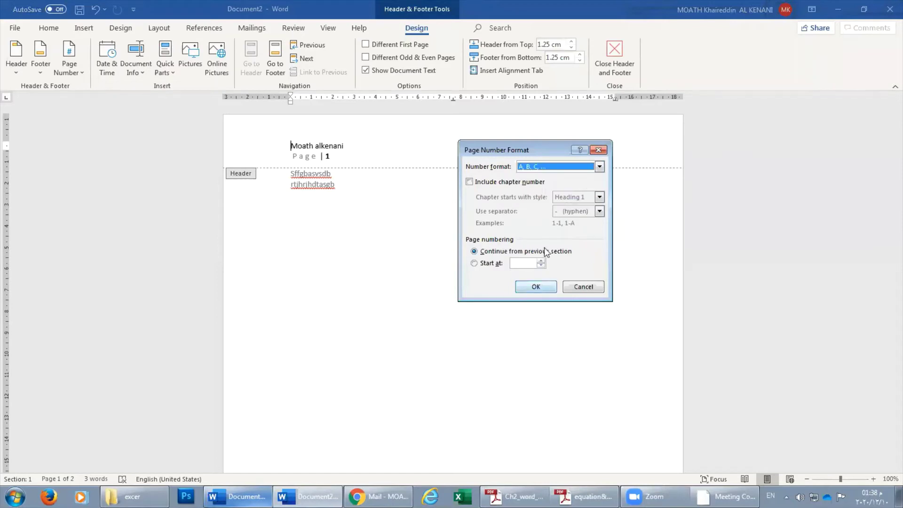
left_click(599, 166)
scroll(598, 207, "down", 2)
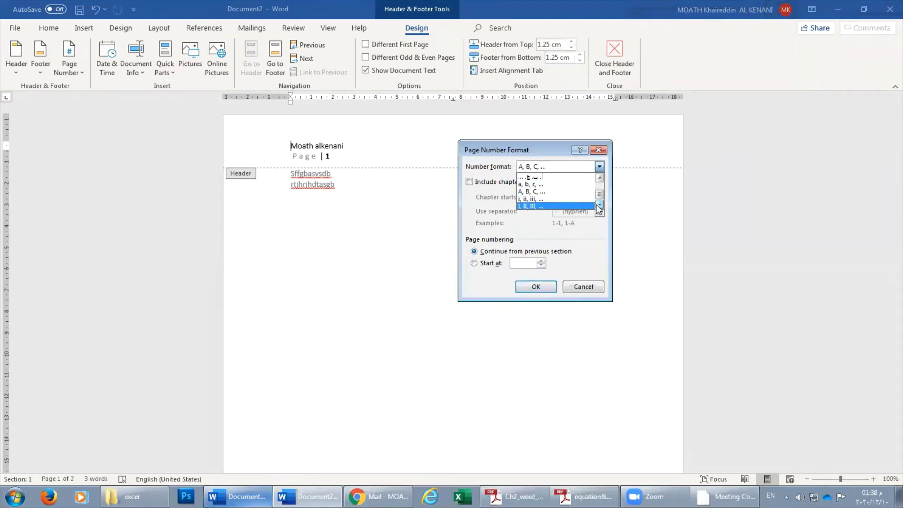
left_click(578, 206)
left_click(536, 286)
scroll(313, 193, "down", 5)
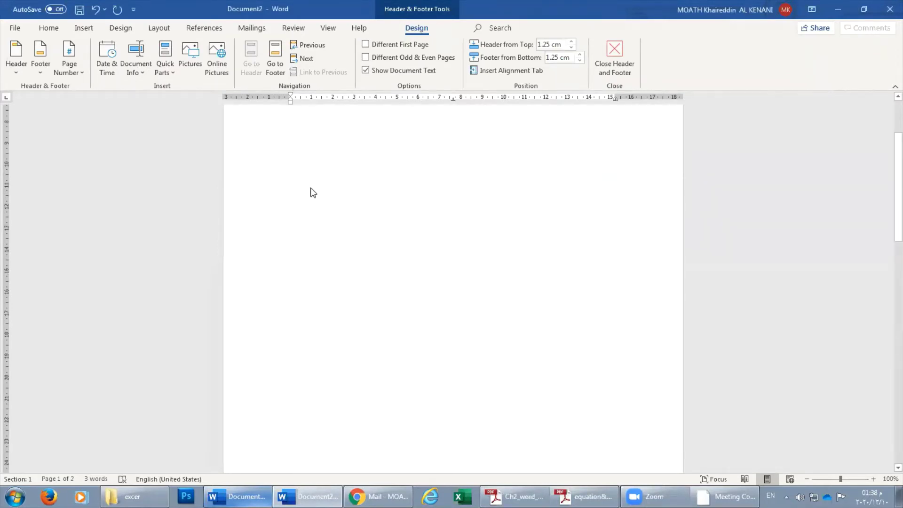
scroll(310, 192, "down", 5)
scroll(332, 286, "down", 1)
scroll(333, 203, "up", 1)
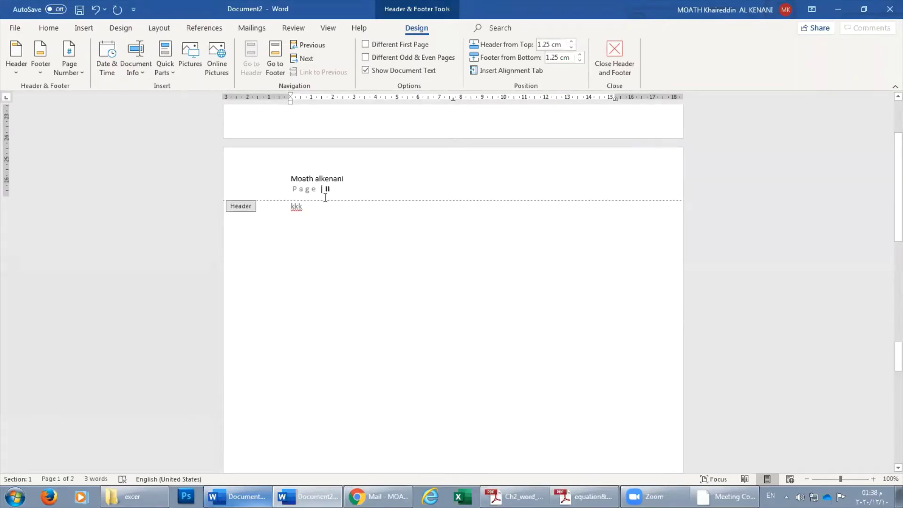
scroll(324, 197, "up", 10)
scroll(324, 198, "up", 5)
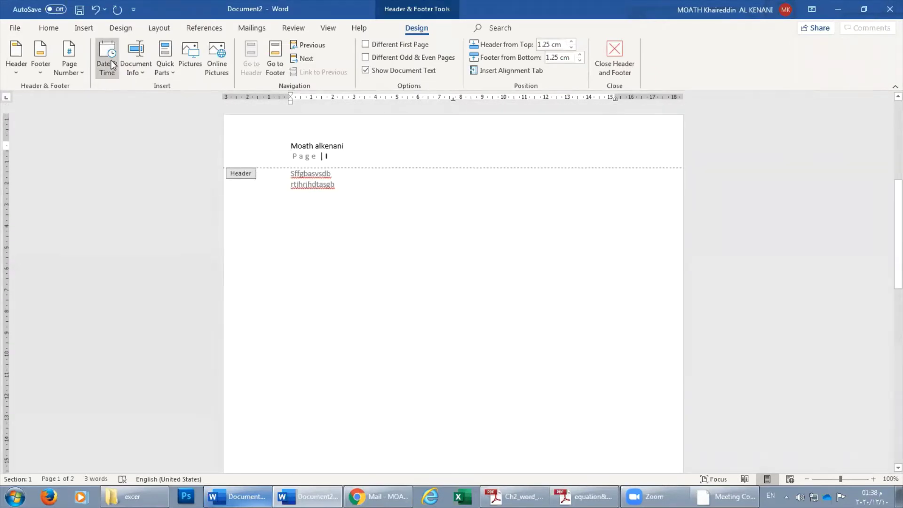
After the page number, choose the 'Monday, October 12, 2020' date format with Gregorian calendar
left_click(357, 159)
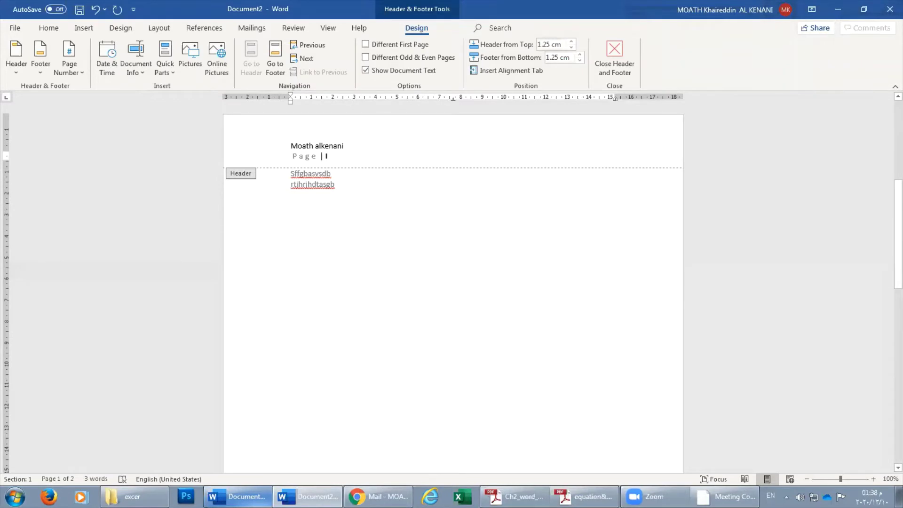
left_click(106, 64)
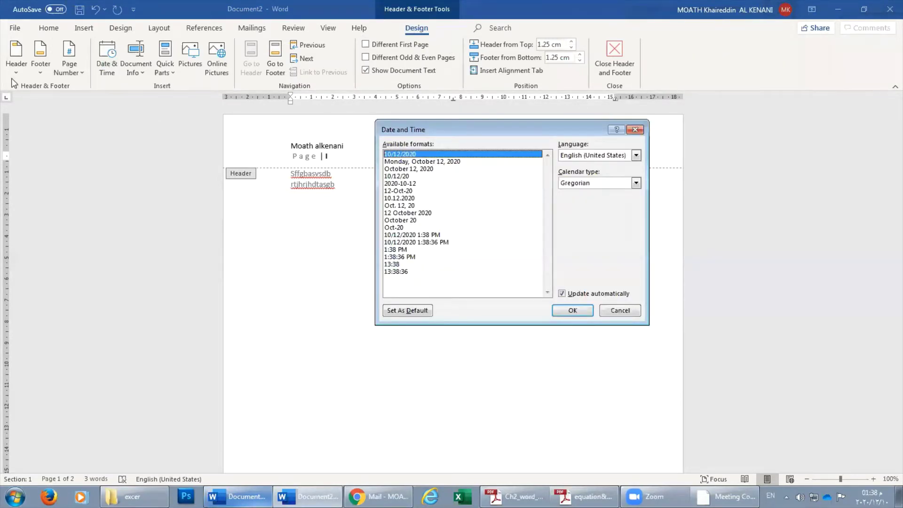
left_click(407, 161)
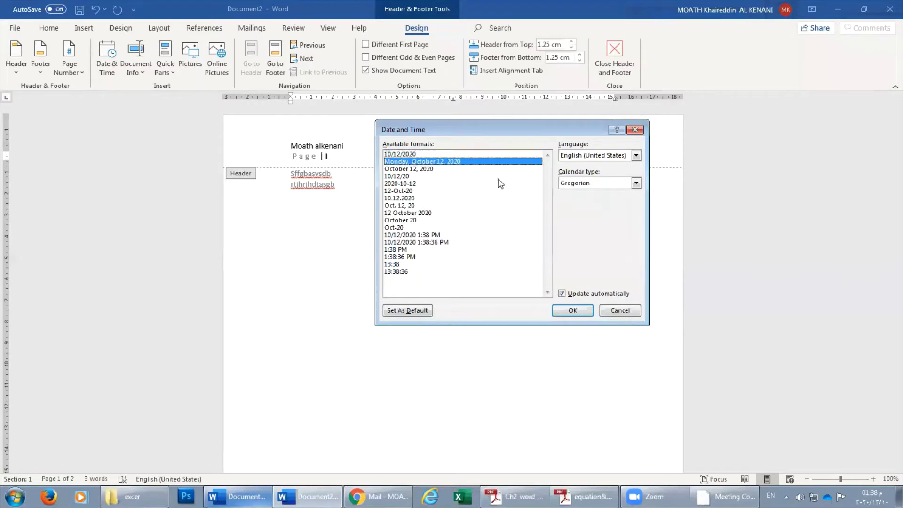
left_click(590, 183)
left_click(584, 192)
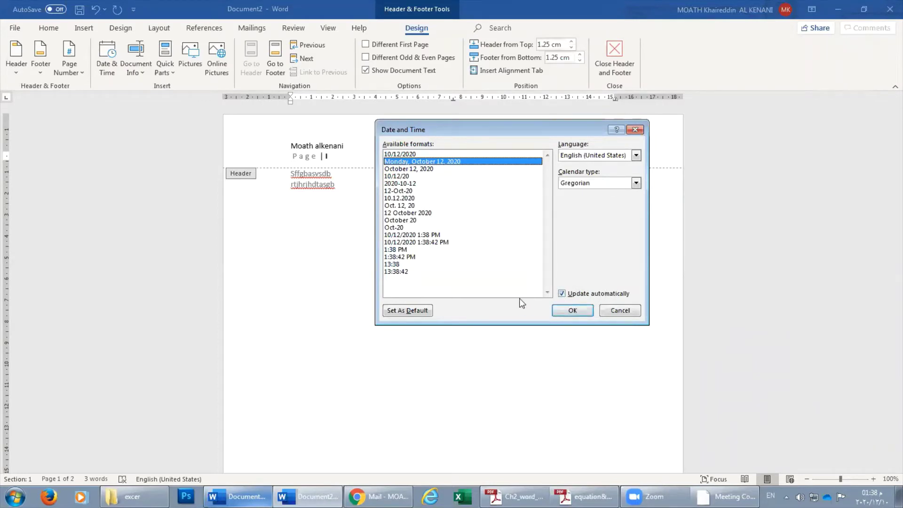
Insert the date, then add the Author field and move it onto its own line
left_click(571, 312)
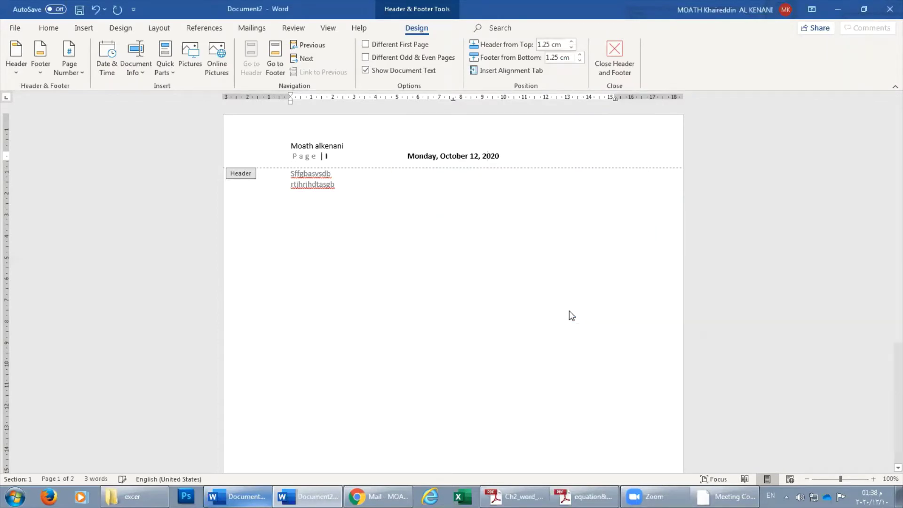
left_click(136, 70)
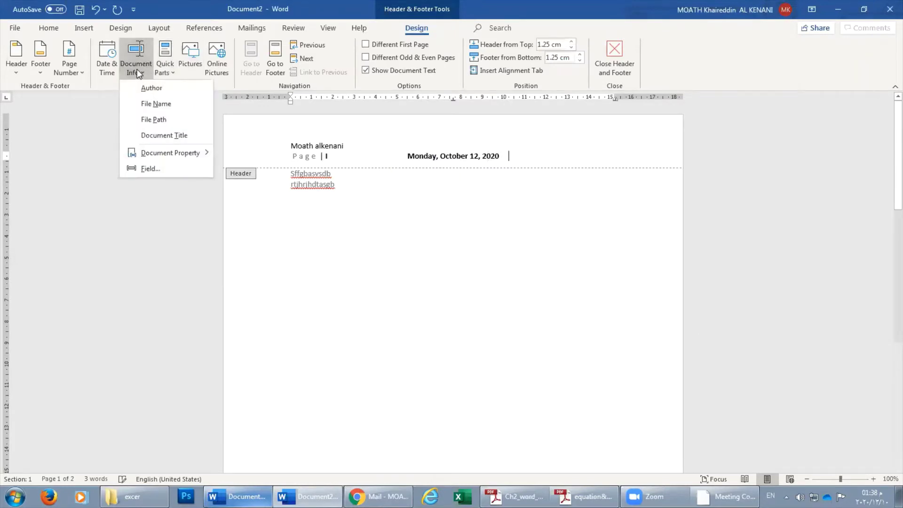
left_click(159, 90)
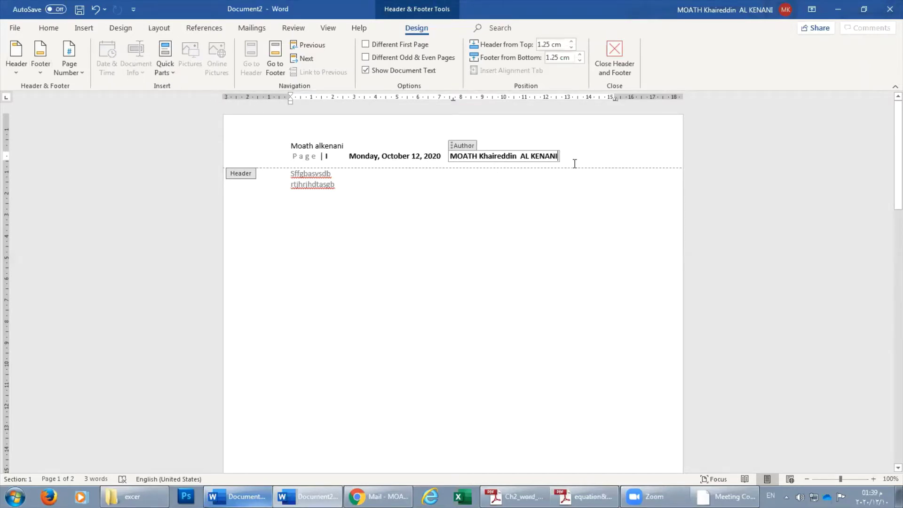
left_click(524, 160)
left_click(445, 159)
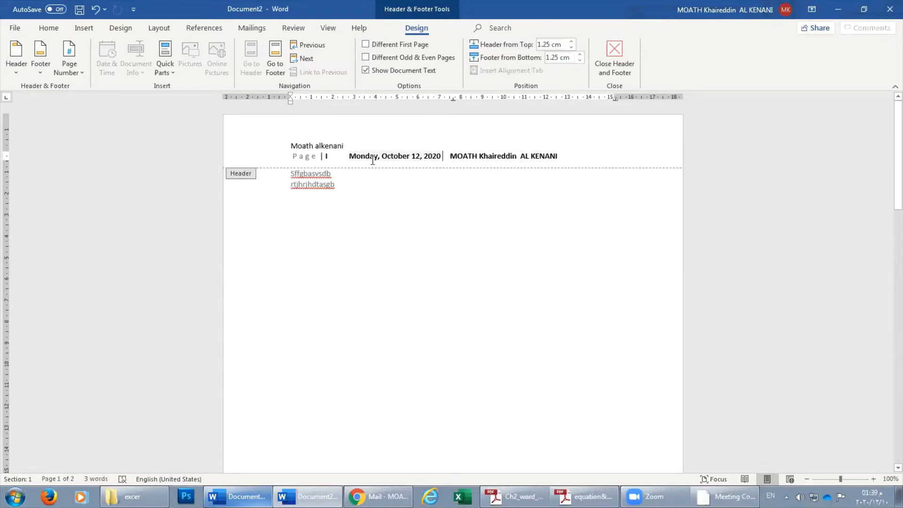
key("Return")
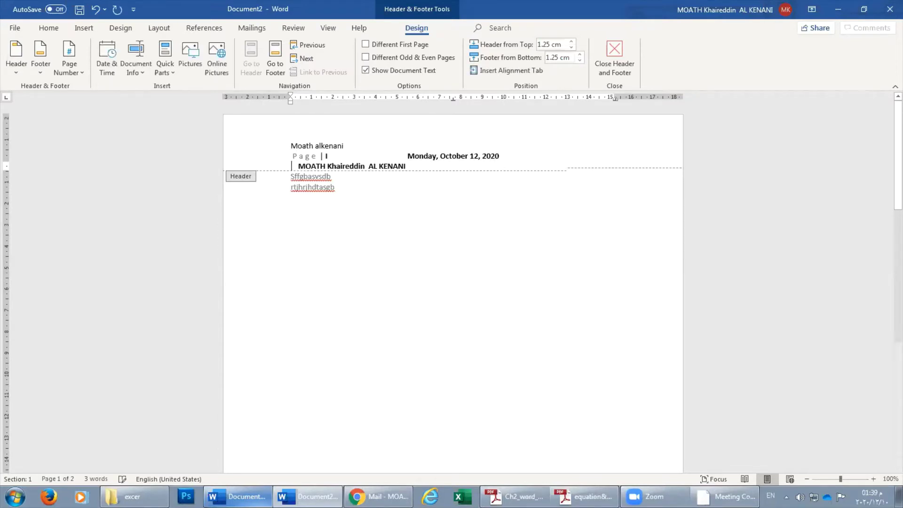
key("Return")
Add the File Name, File Path and a Title placeholder on a new header line
left_click(130, 68)
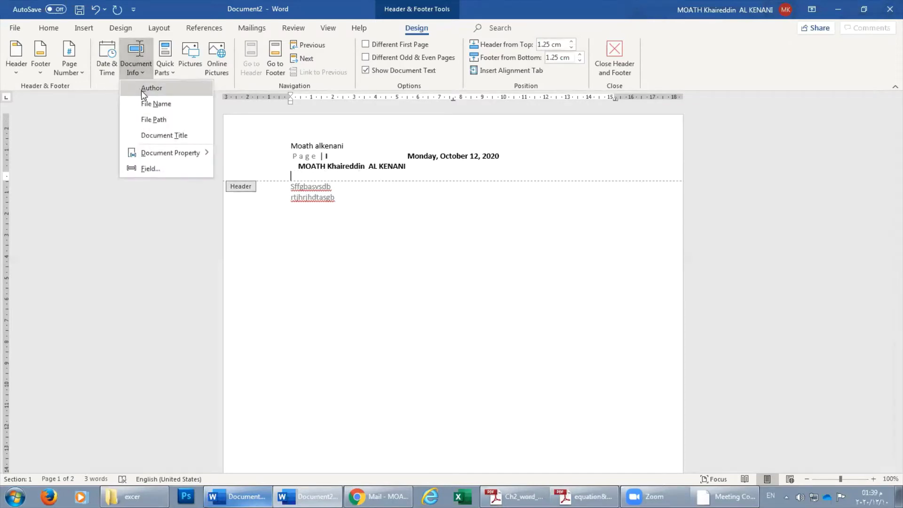
left_click(151, 105)
left_click(136, 68)
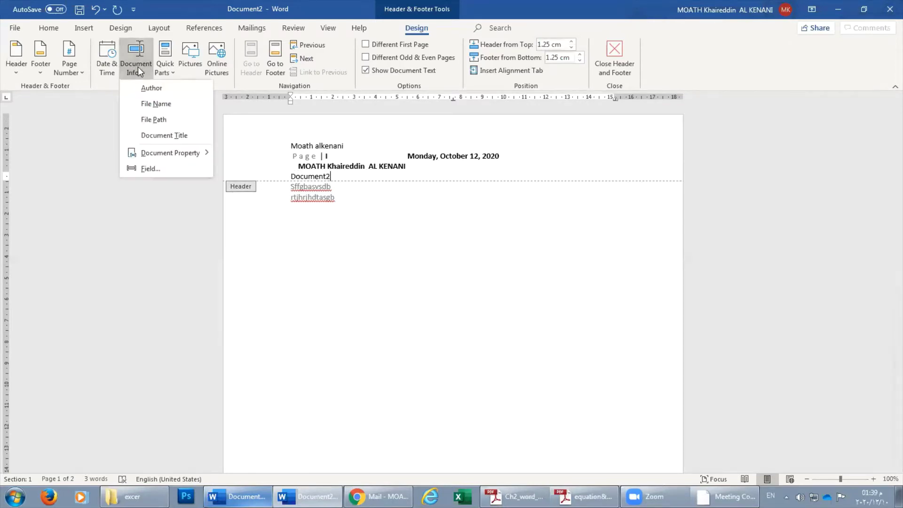
left_click(152, 120)
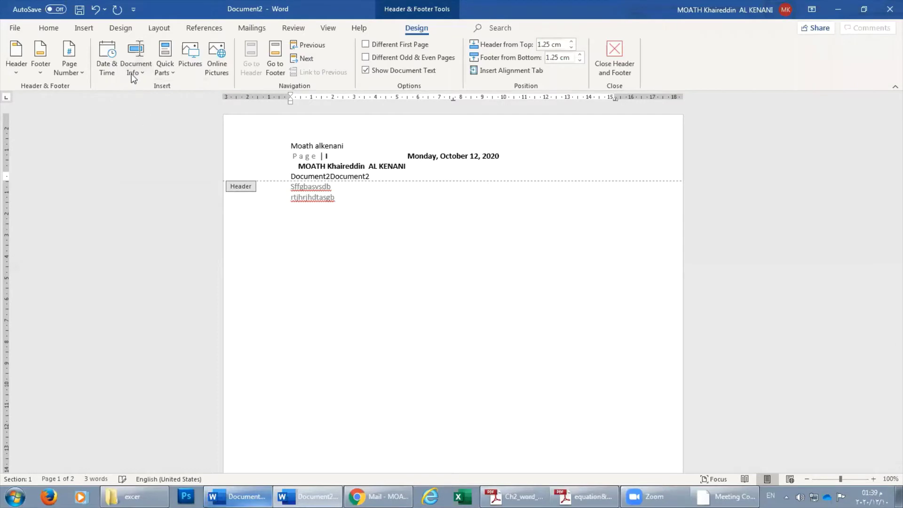
left_click(133, 73)
left_click(158, 137)
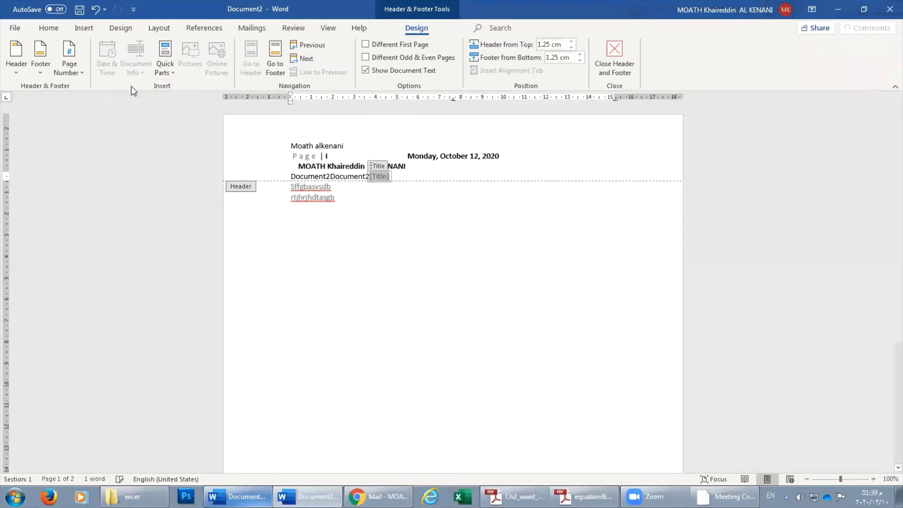
left_click(424, 176)
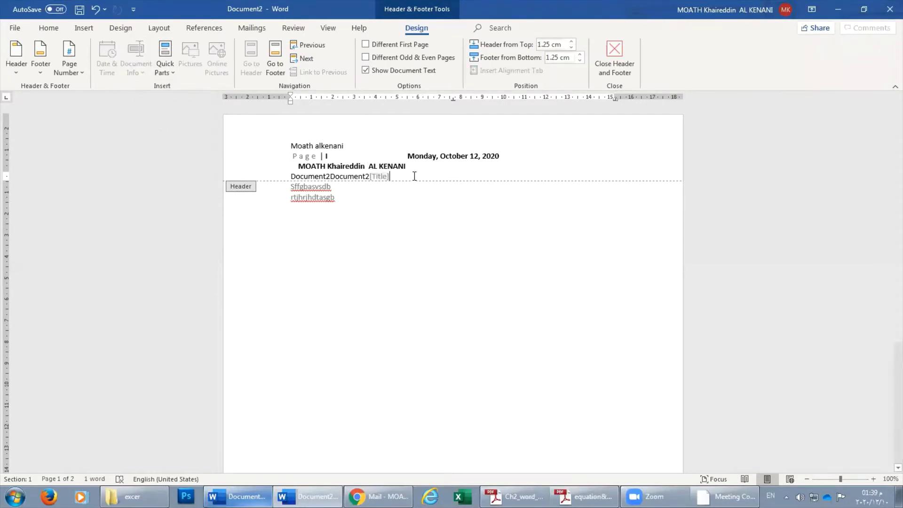
left_click(169, 71)
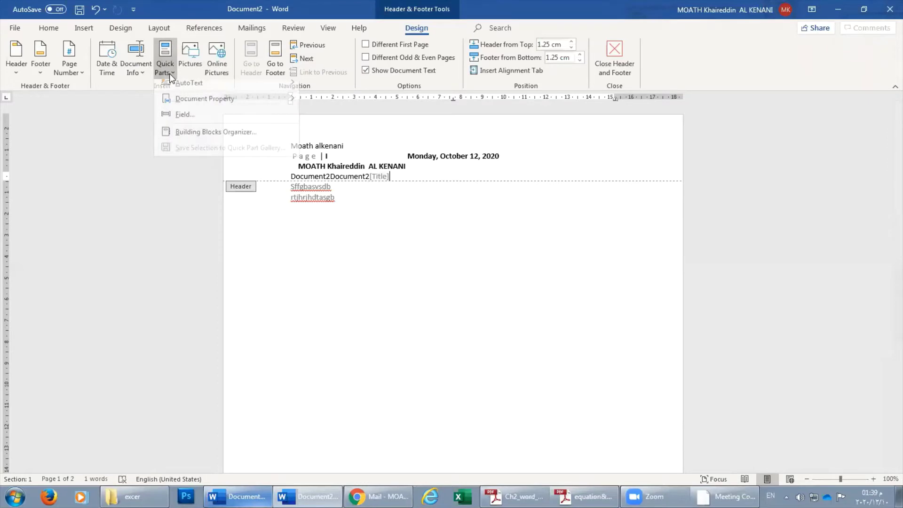
left_click(185, 116)
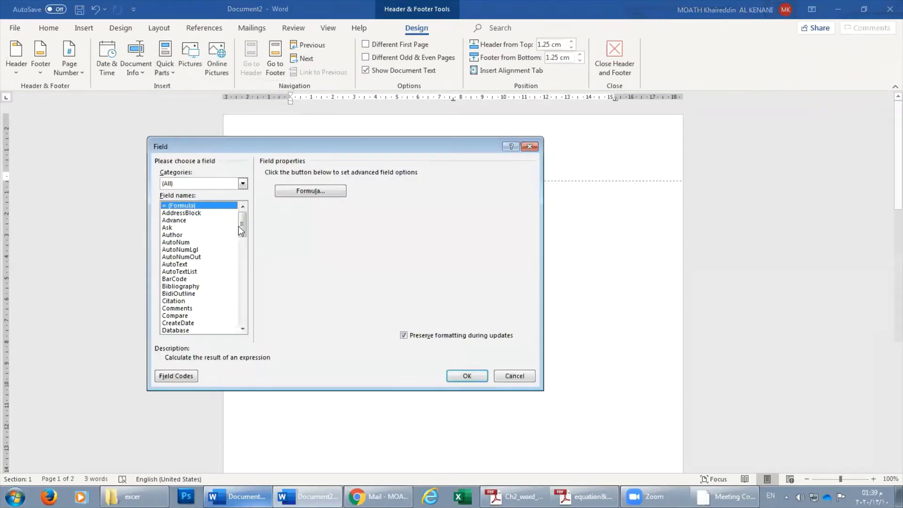
mouse_move(241, 231)
left_mouse_down()
mouse_move(239, 339)
mouse_move(241, 216)
left_mouse_up()
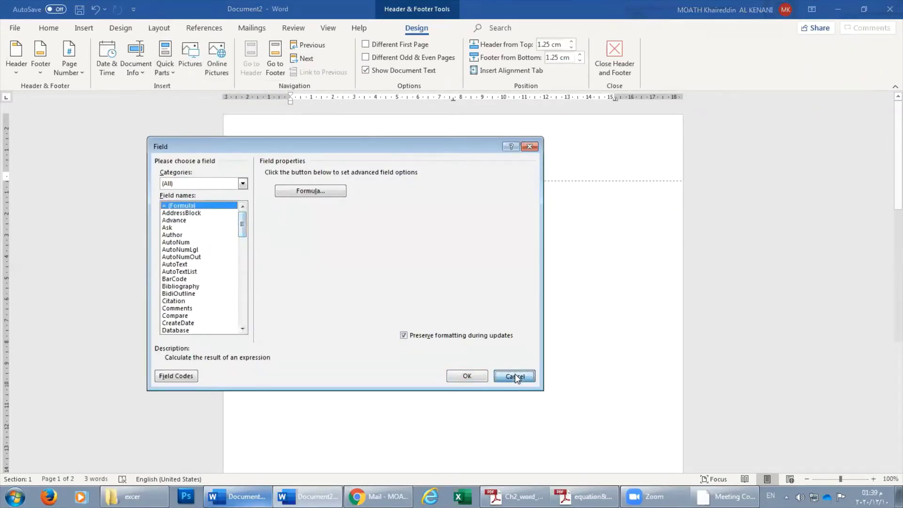
left_click(516, 377)
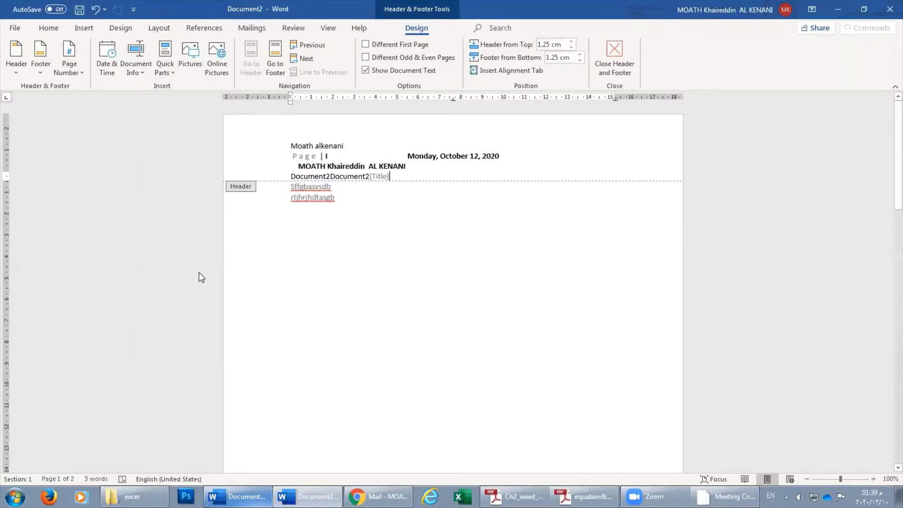
left_click(134, 69)
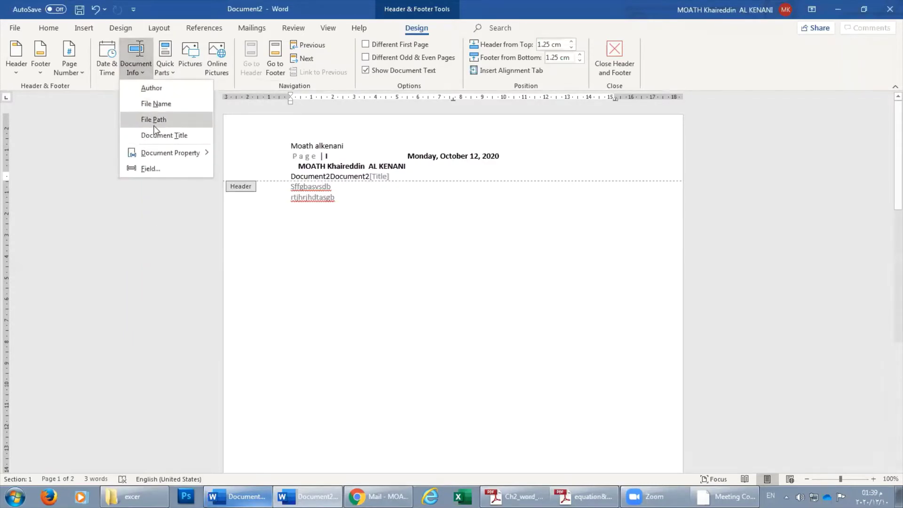
left_click(398, 184)
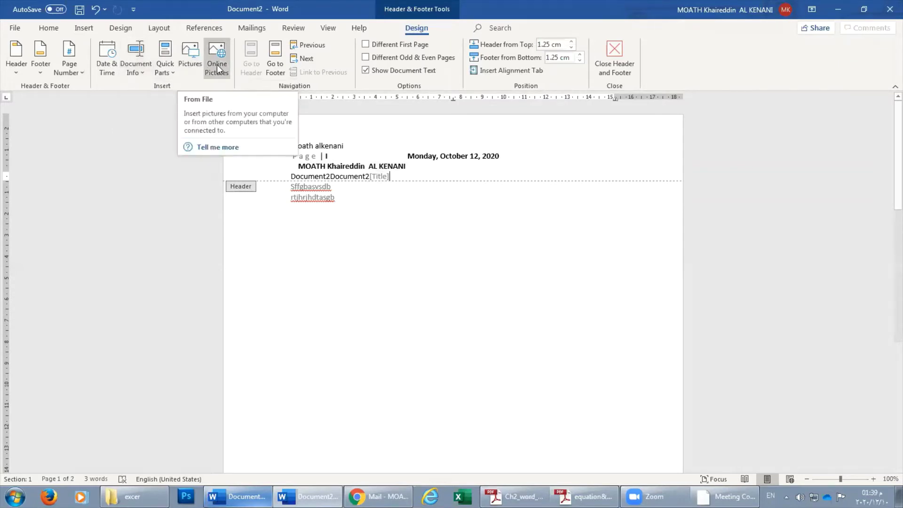
Insert the photo IMG-20171114-WA0017.jpg from Downloads into the header
left_click(191, 65)
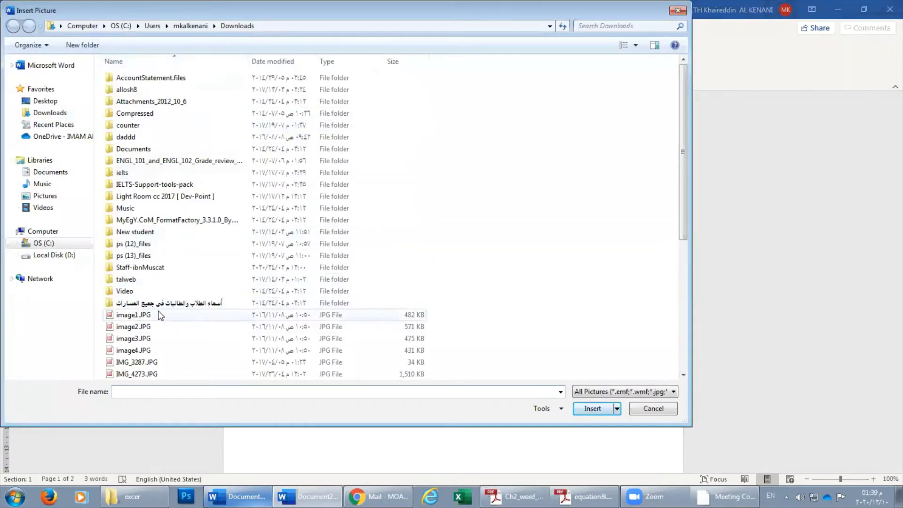
left_click(53, 116)
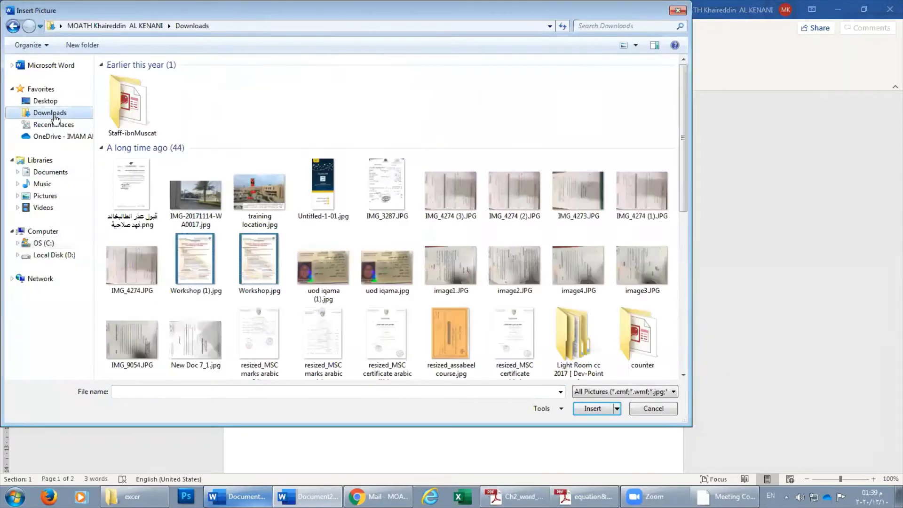
left_click(196, 196)
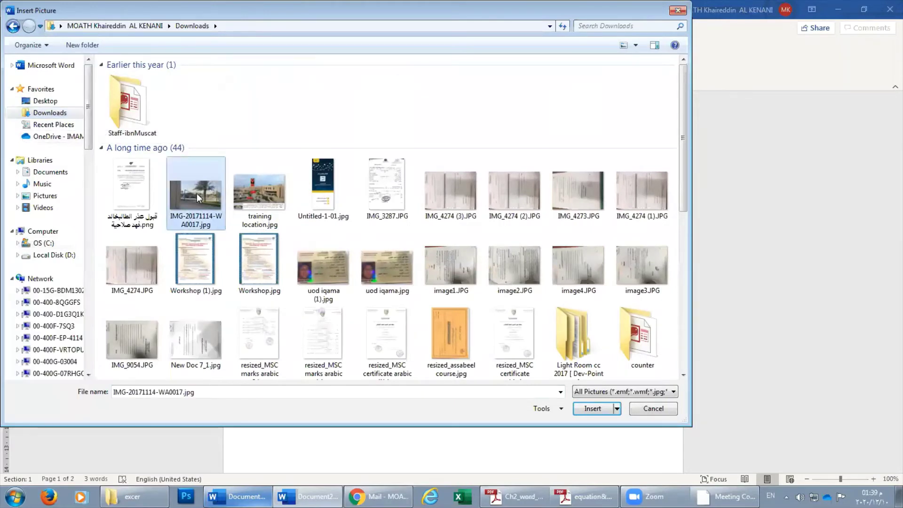
left_click(592, 408)
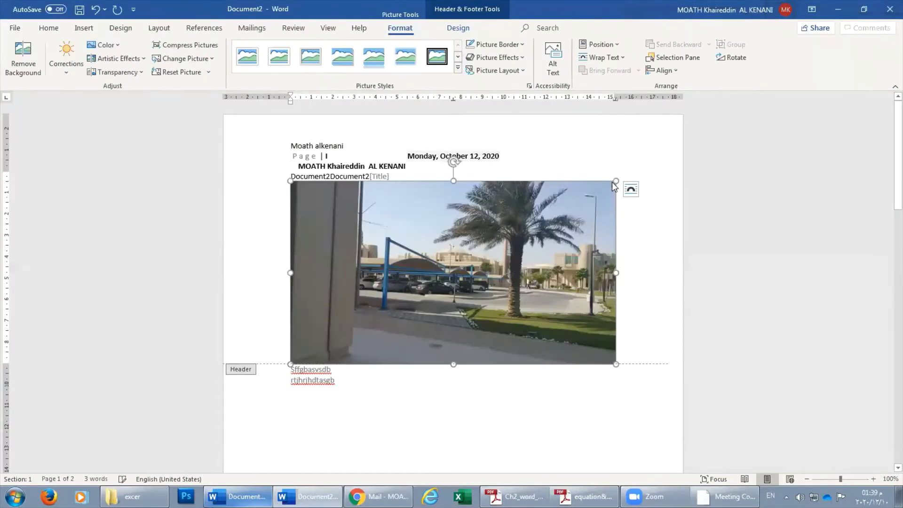
Shrink the photo, set it In Front of Text, and move it to the top-right
mouse_move(612, 203)
left_mouse_down()
mouse_move(305, 318)
mouse_move(351, 259)
left_mouse_up()
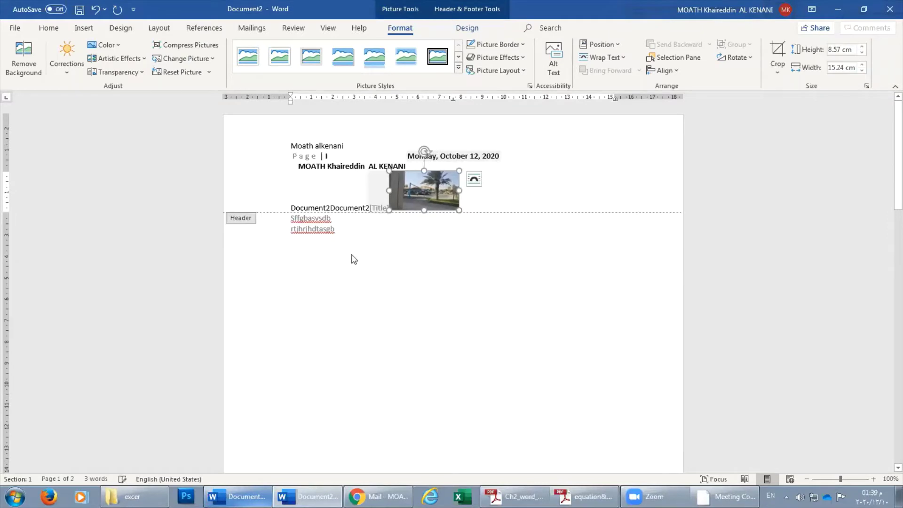
left_click(474, 180)
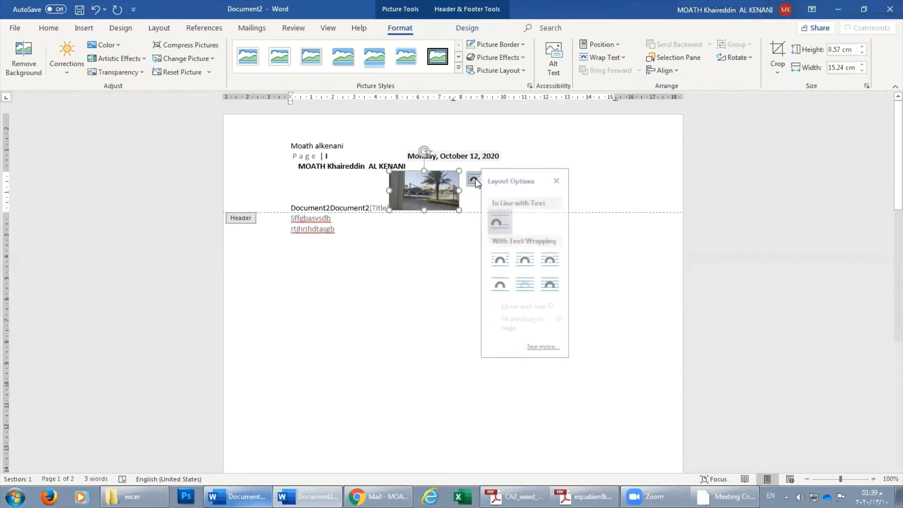
left_click(555, 290)
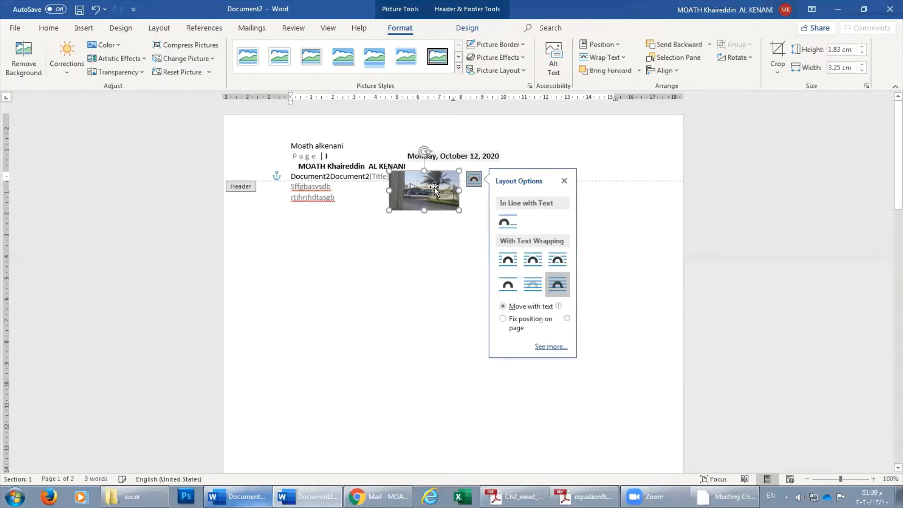
left_click_drag(434, 188, 636, 149)
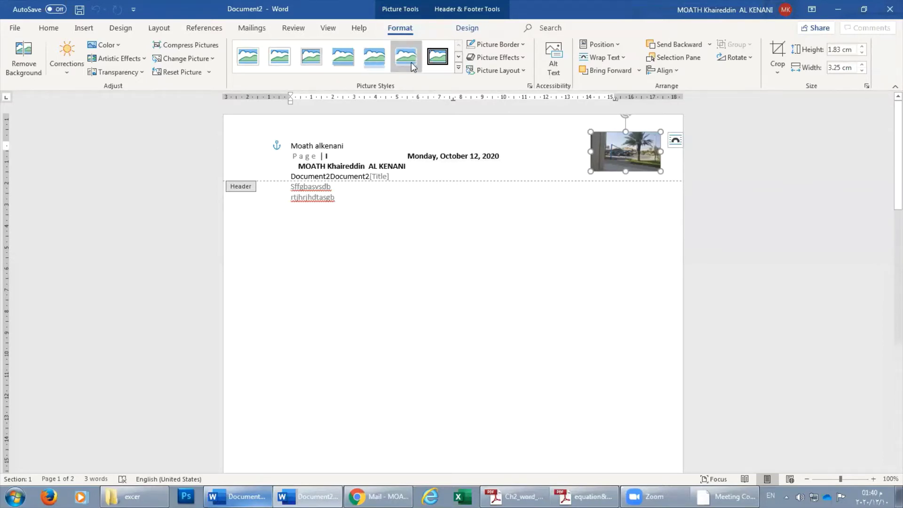
left_click(392, 153)
Jump to the footer and back, then use Different Odd & Even Pages instead of Different First Page
left_click(409, 30)
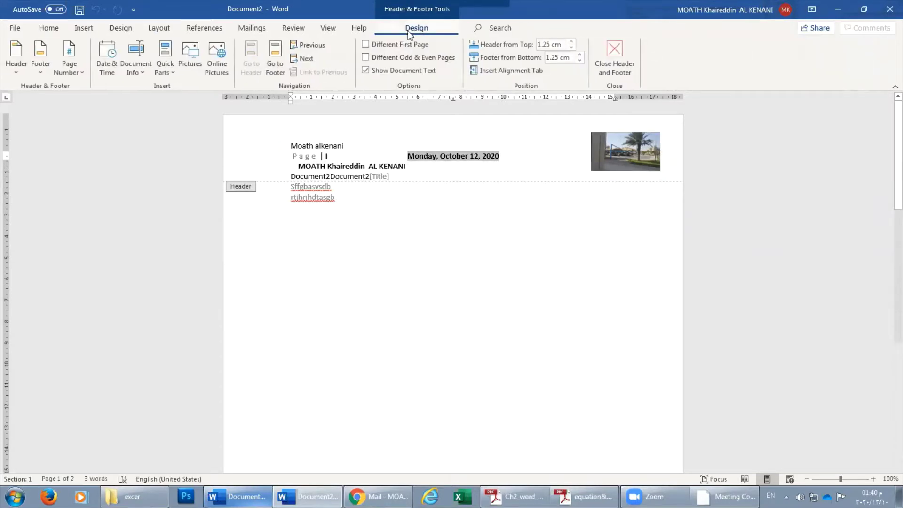
left_click(273, 66)
left_click(249, 54)
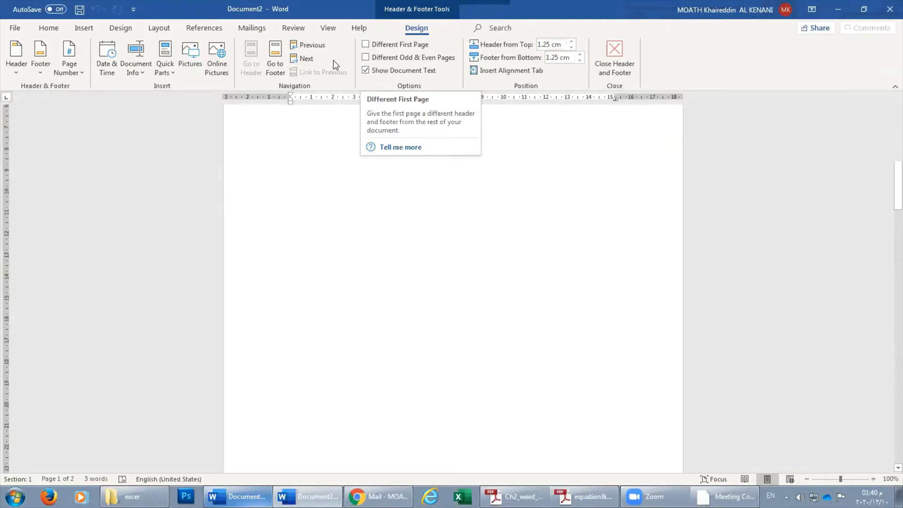
left_click(375, 49)
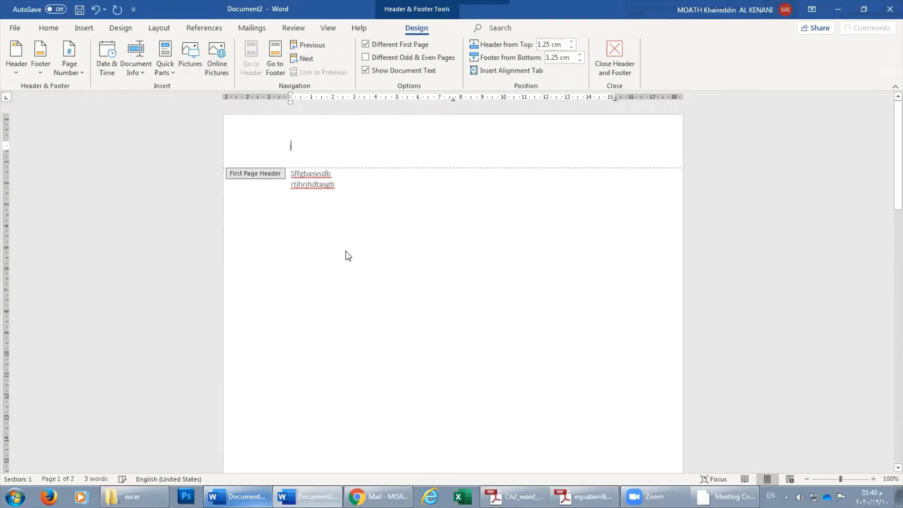
scroll(322, 176, "up", 10)
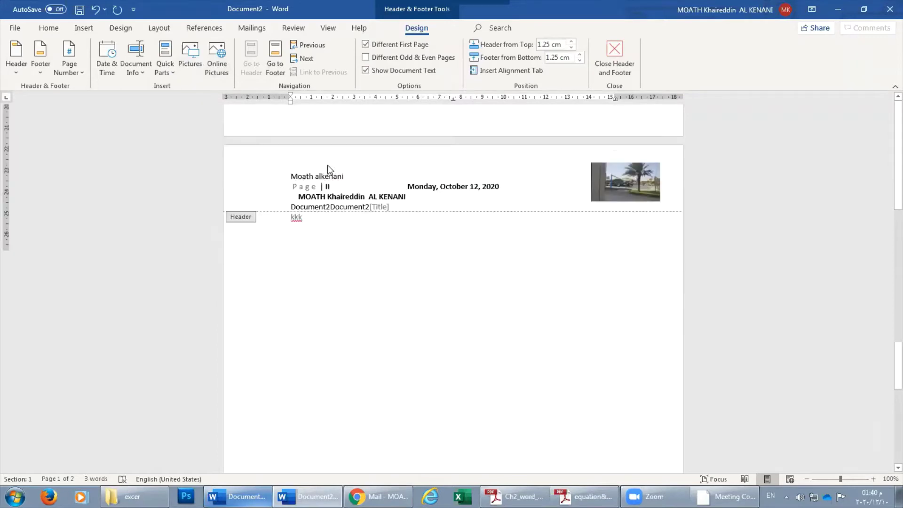
left_click(367, 43)
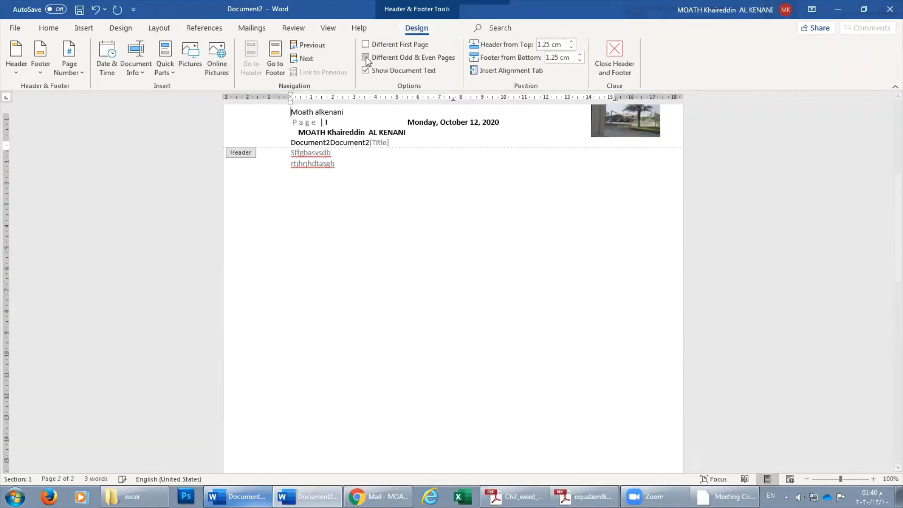
left_click(366, 58)
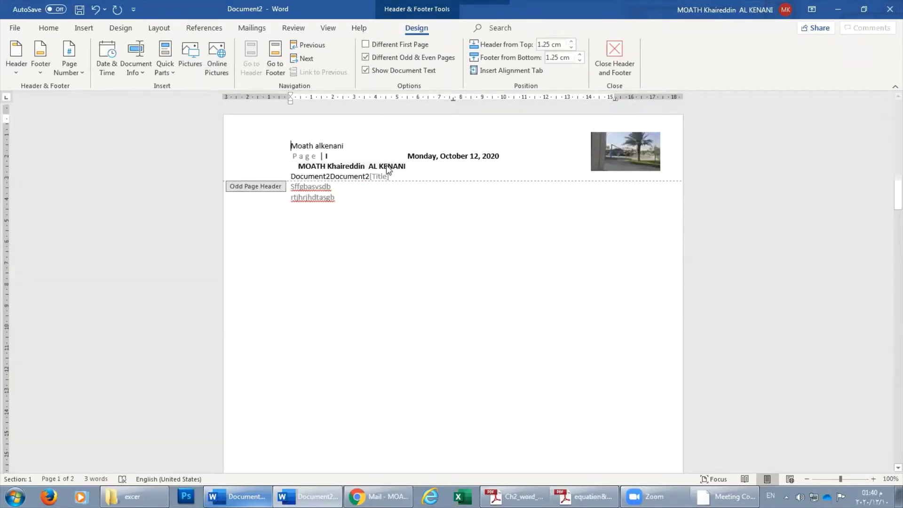
scroll(375, 171, "down", 10)
scroll(374, 171, "up", 9)
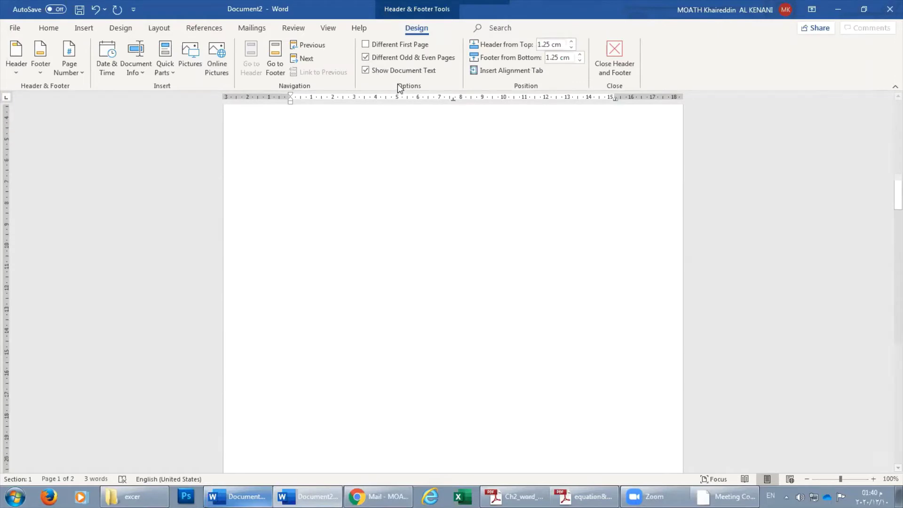
Turn off Different Odd & Even Pages, set both header and footer distances to 1.3 cm, and close headers
left_click(366, 57)
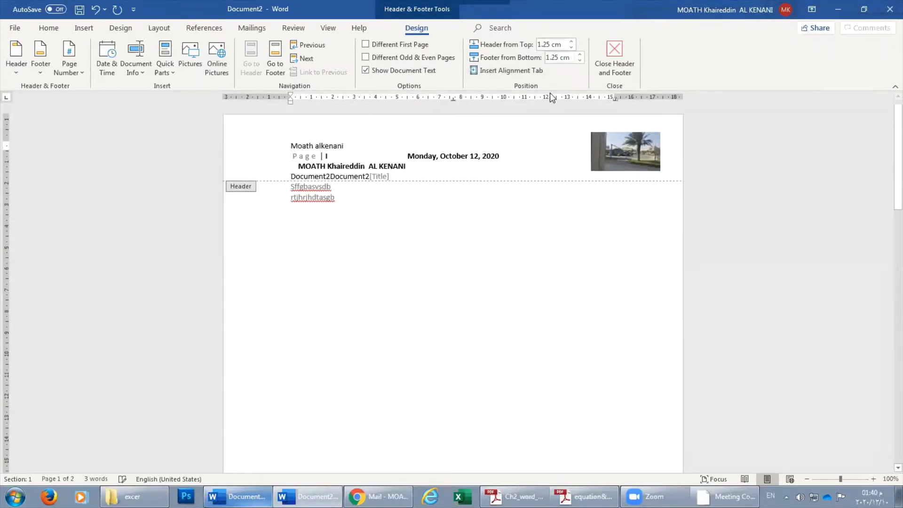
left_click(573, 42)
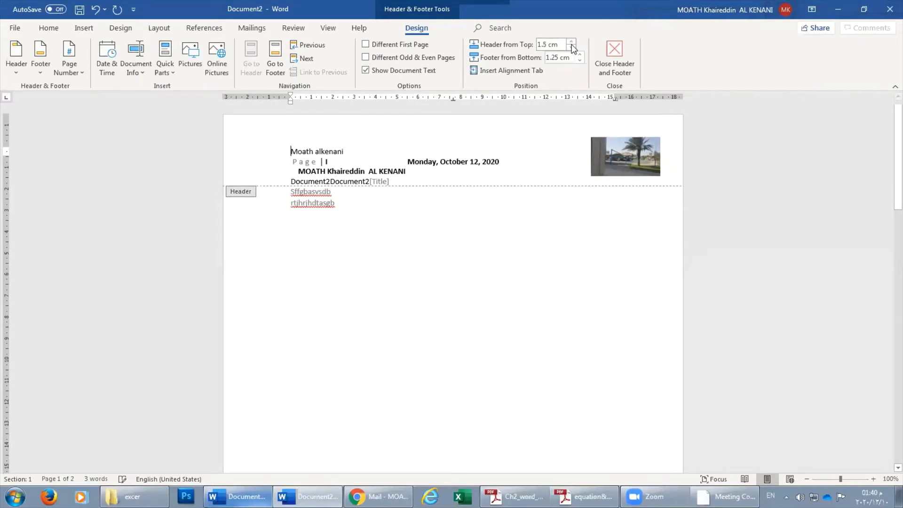
left_click(572, 47)
left_click(572, 47)
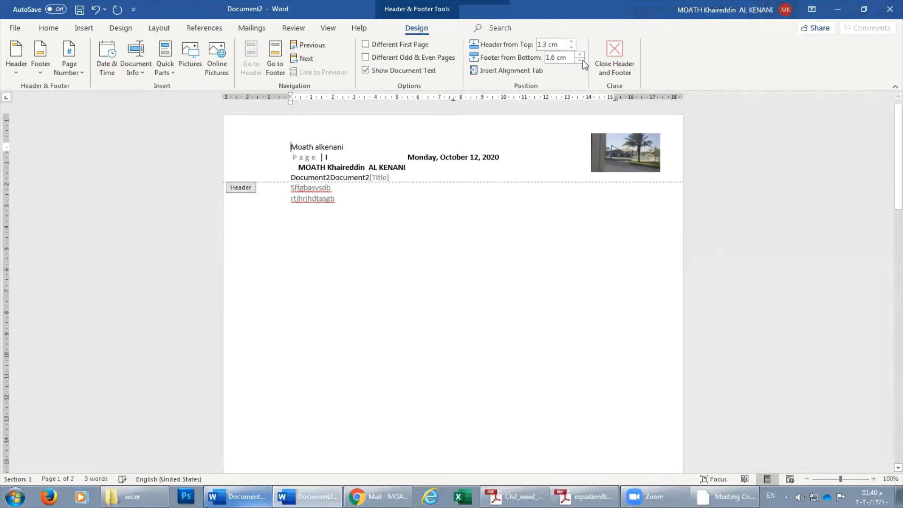
left_click(580, 60)
left_click(580, 60)
left_click(580, 61)
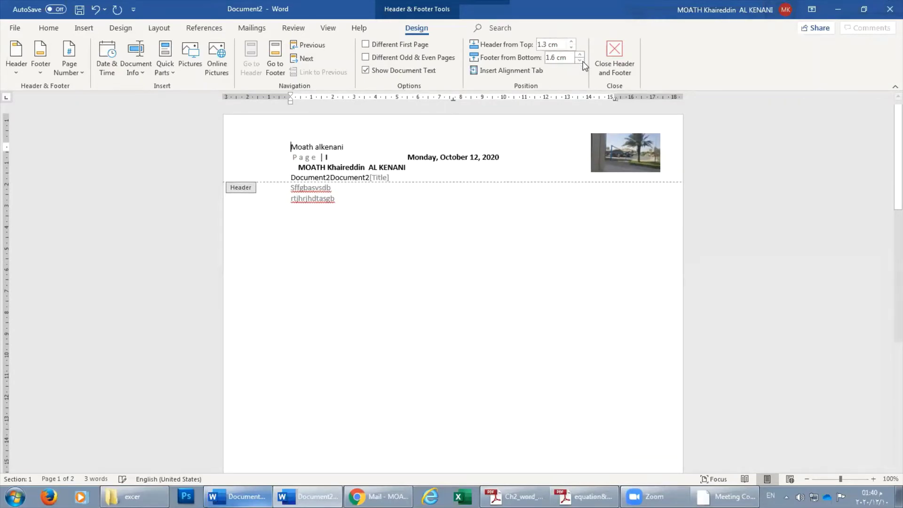
left_click(620, 60)
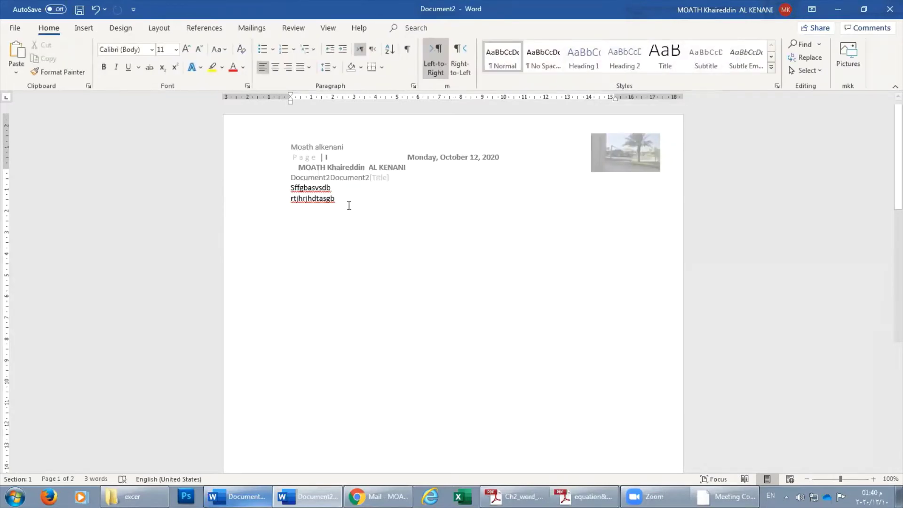
Draw a text box below the body text, type 'computer', and shrink it to fit
left_click(84, 27)
left_click(652, 71)
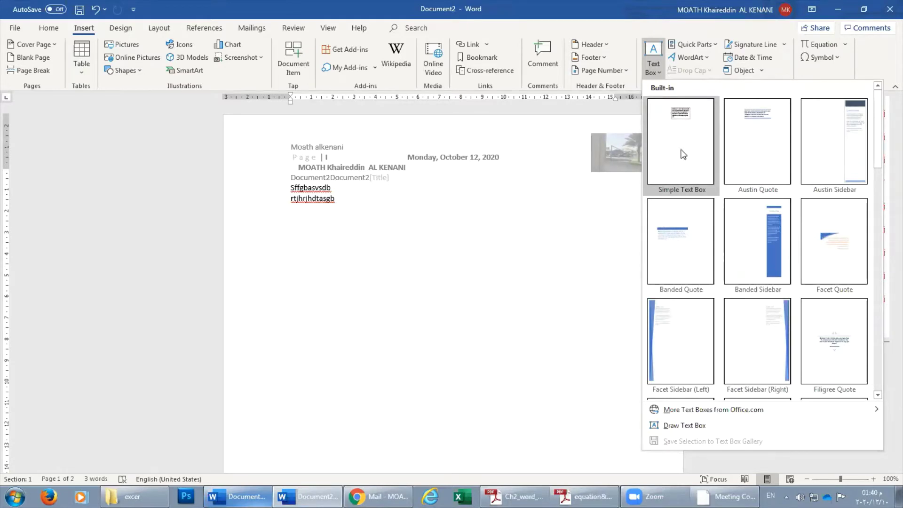
left_click(691, 424)
left_click_drag(334, 222, 502, 305)
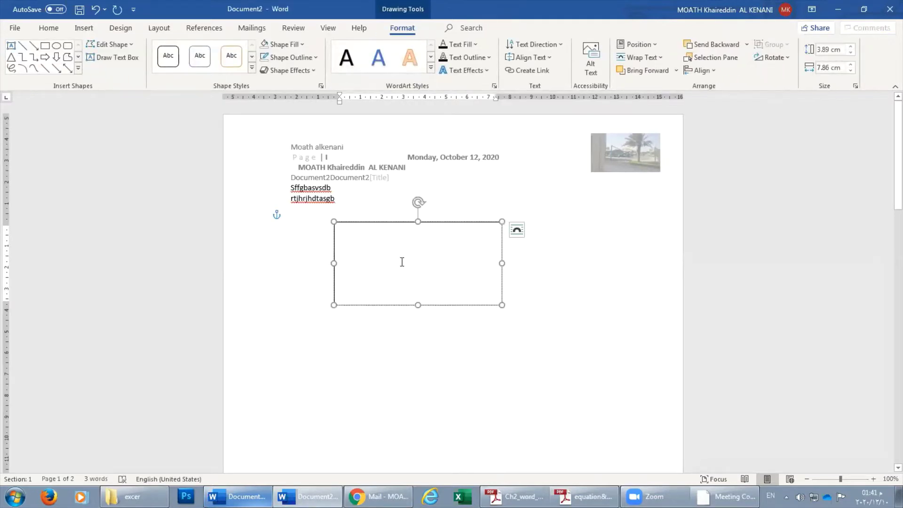
type("computer")
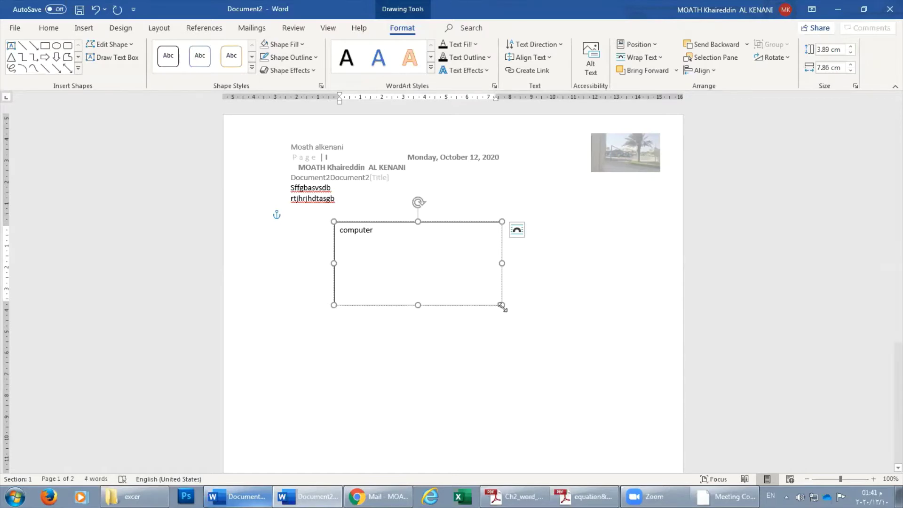
left_click_drag(502, 306, 400, 251)
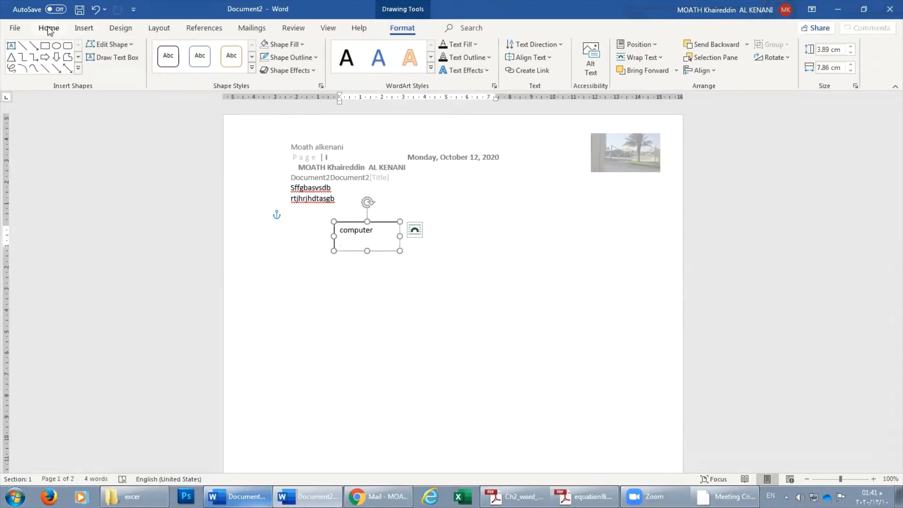
Make the word 'computer' bold and widen its text box so the whole word fits
left_click(49, 29)
left_click(186, 51)
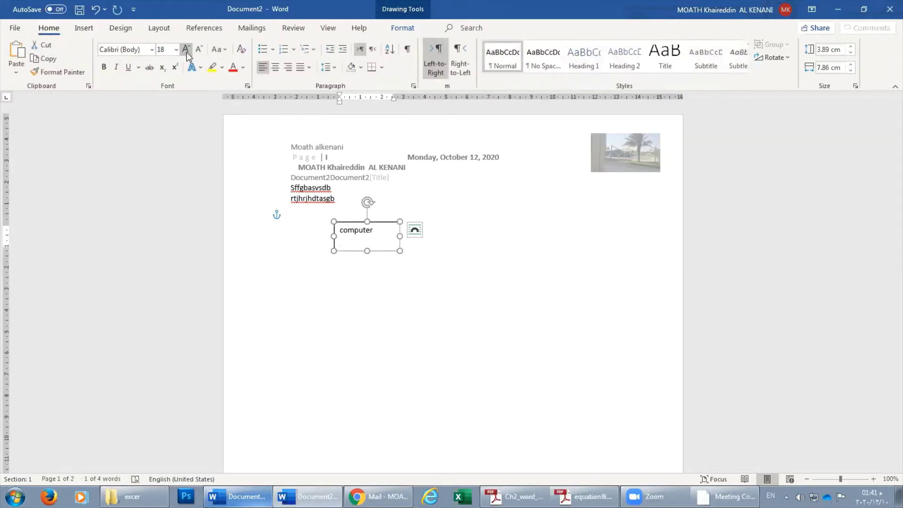
left_click(103, 67)
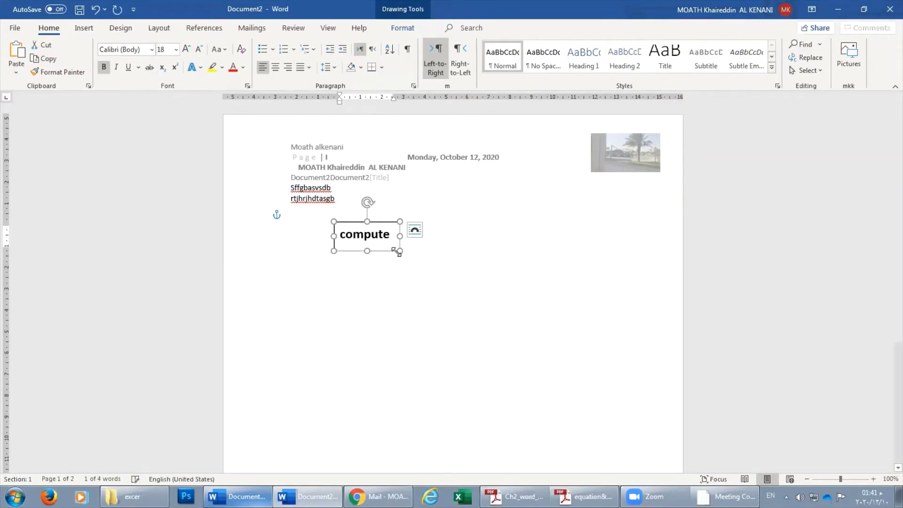
left_click_drag(398, 252, 419, 254)
Apply the light-blue outlined WordArt style to 'computer' and move the box up near the header lines
left_click(402, 29)
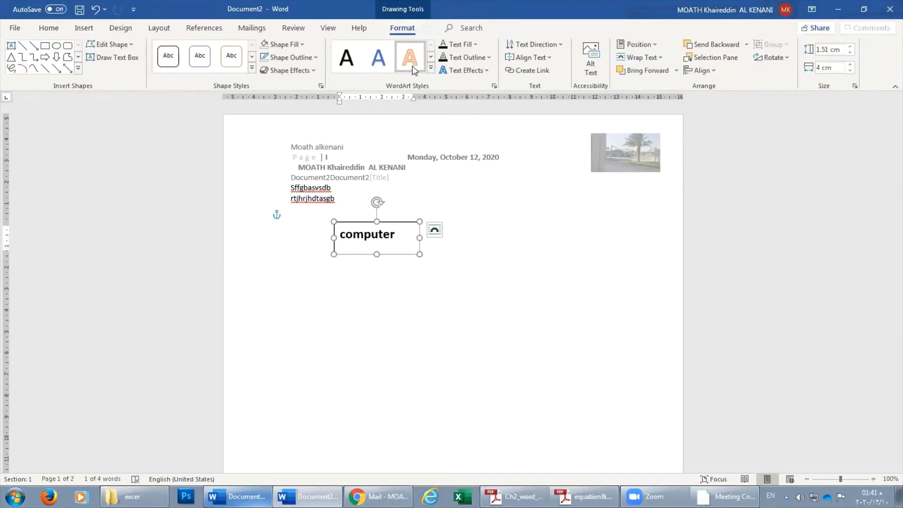
left_click(431, 68)
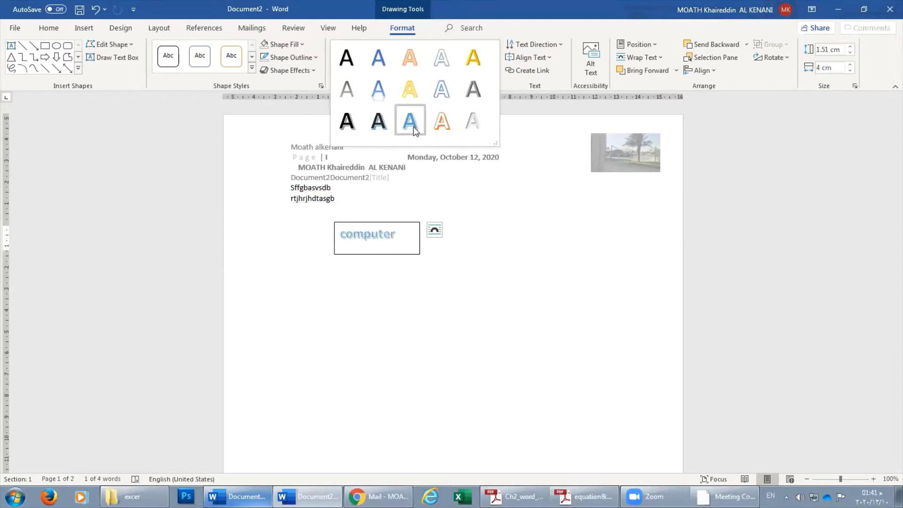
left_click(409, 123)
left_click_drag(383, 225, 426, 232)
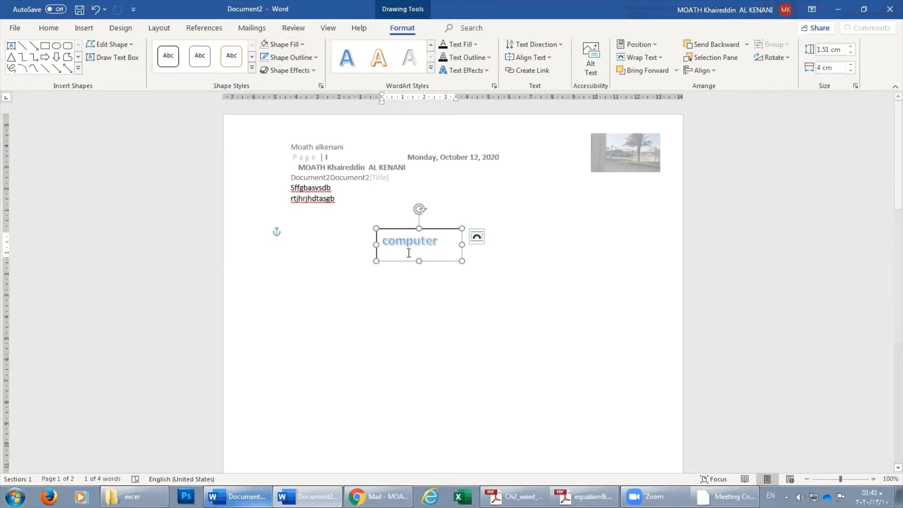
left_click_drag(387, 228, 317, 183)
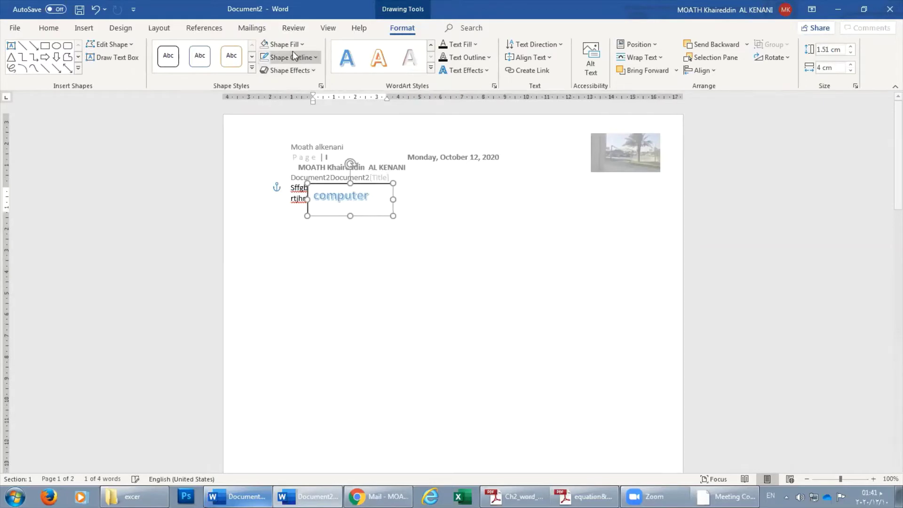
Set the 'computer' box to No Fill and No Outline
left_click(286, 44)
left_click(304, 168)
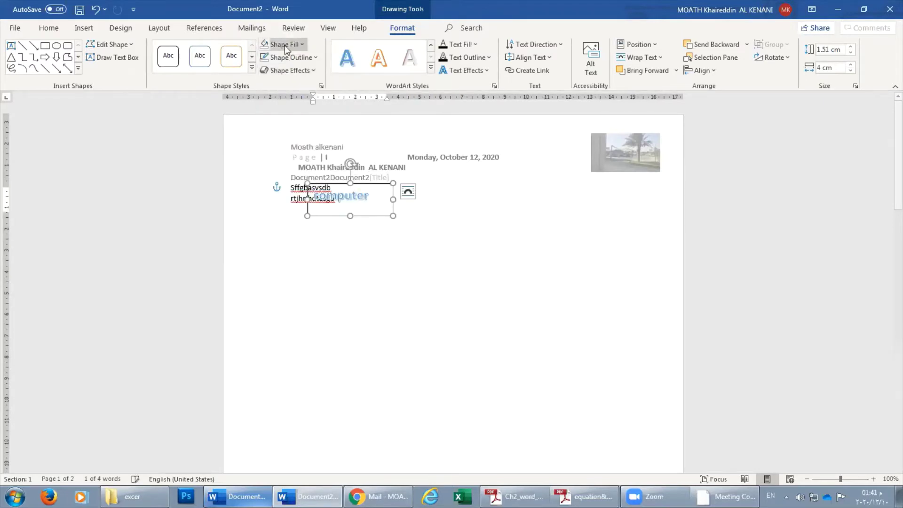
left_click(295, 57)
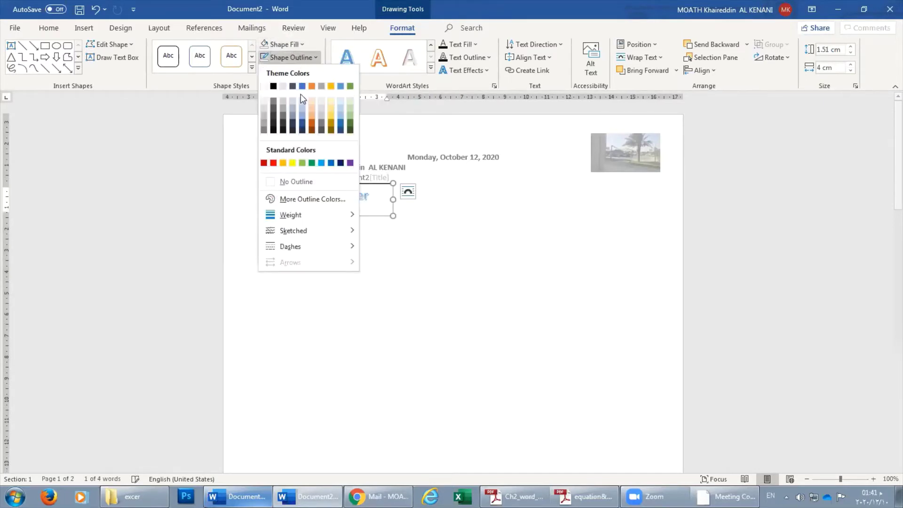
left_click(296, 182)
Place the box over the top-right palm-tree picture and check the page in print preview
left_click_drag(344, 220, 650, 133)
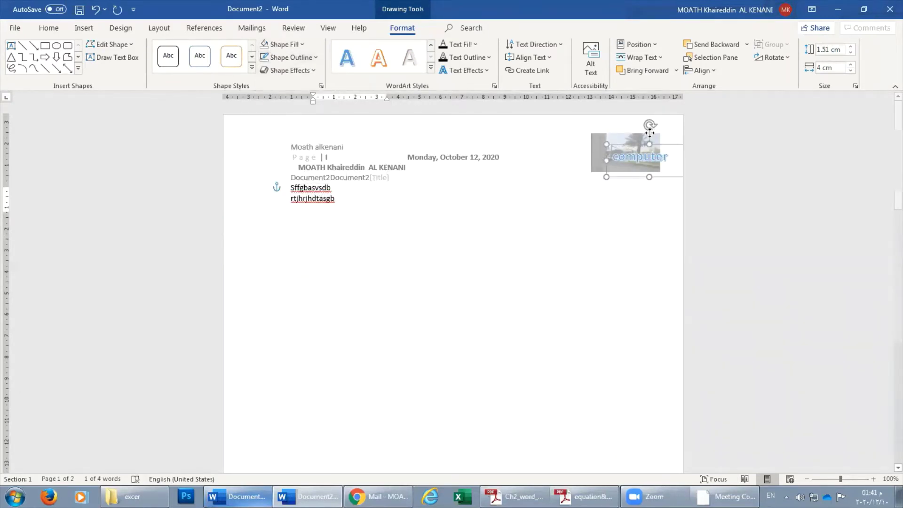
left_click_drag(650, 133, 656, 115)
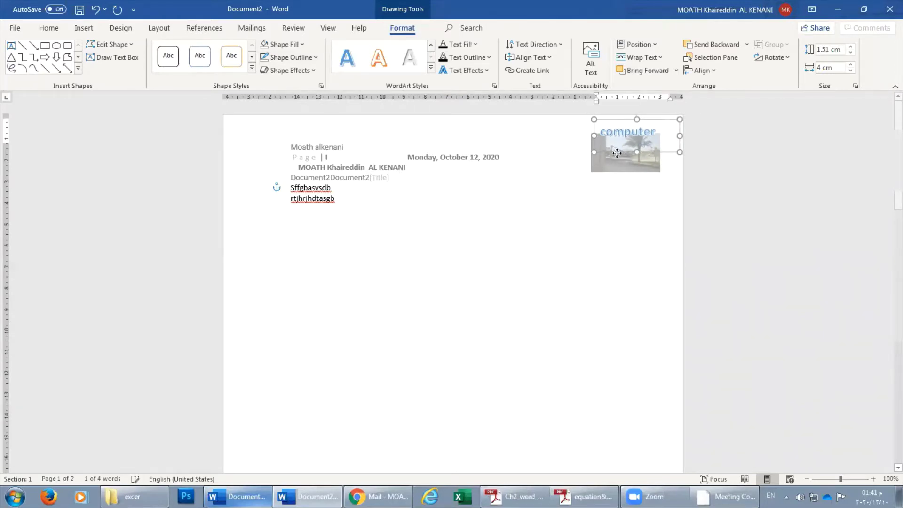
left_click(13, 28)
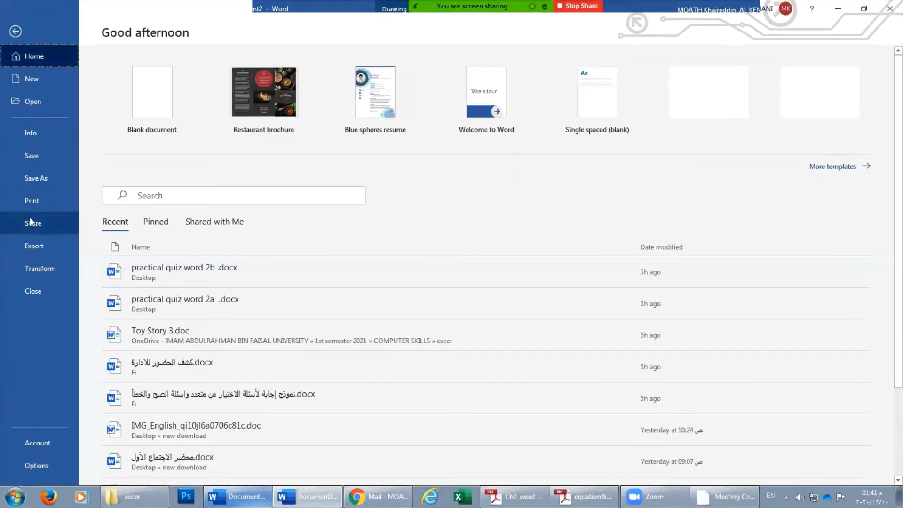
left_click(35, 207)
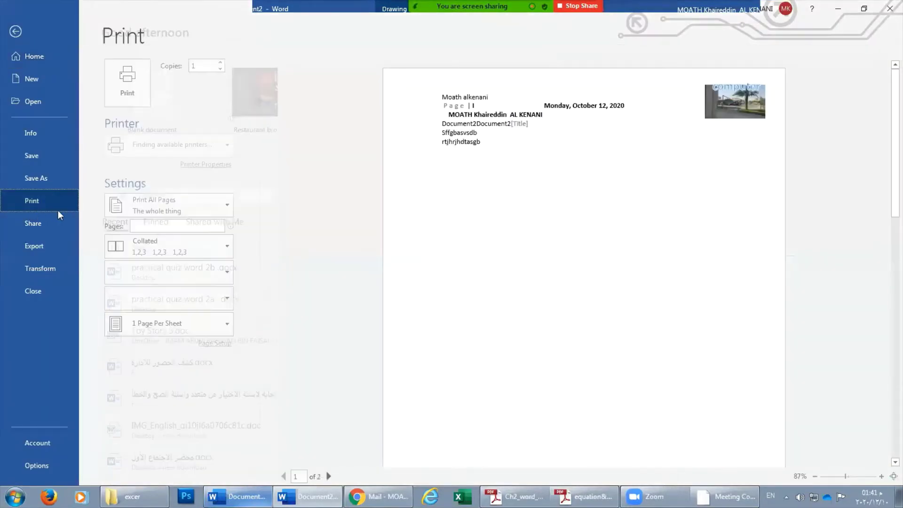
left_click(16, 32)
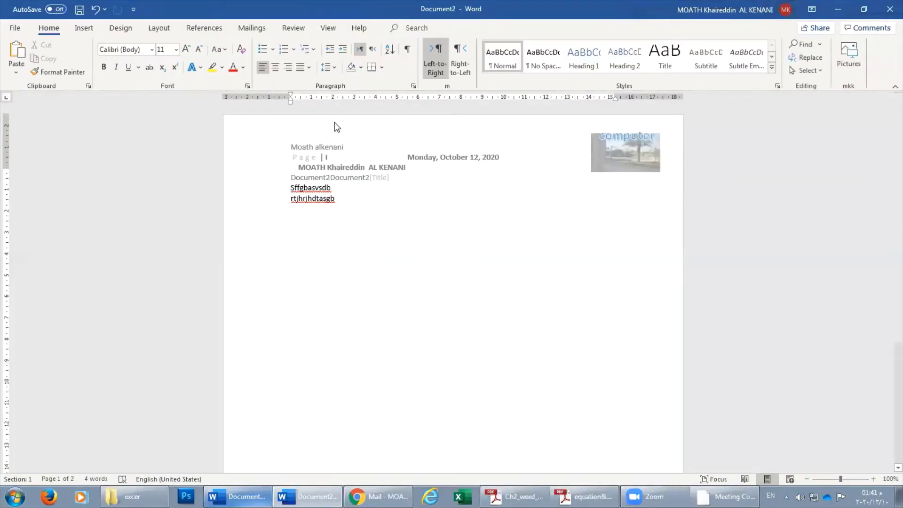
Move the 'computer' WordArt box to the middle of the page
left_click(85, 28)
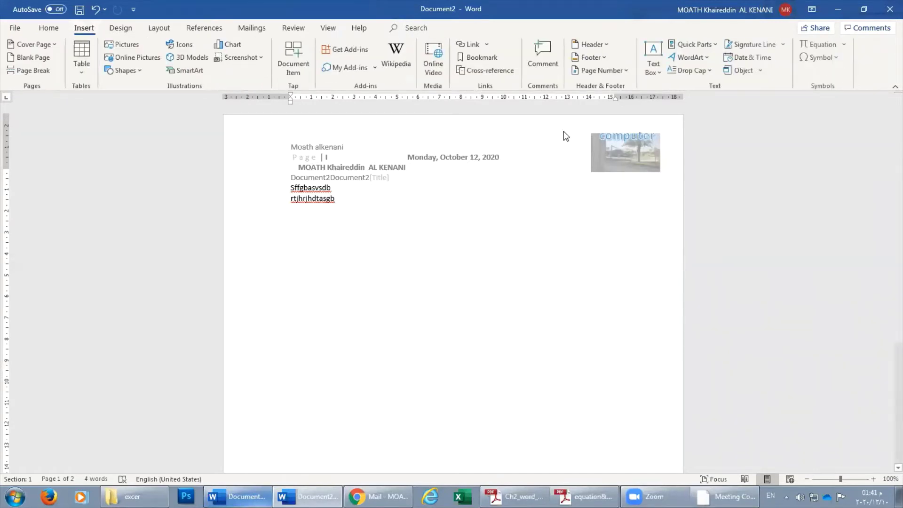
double_click(607, 123)
left_click_drag(594, 134, 461, 259)
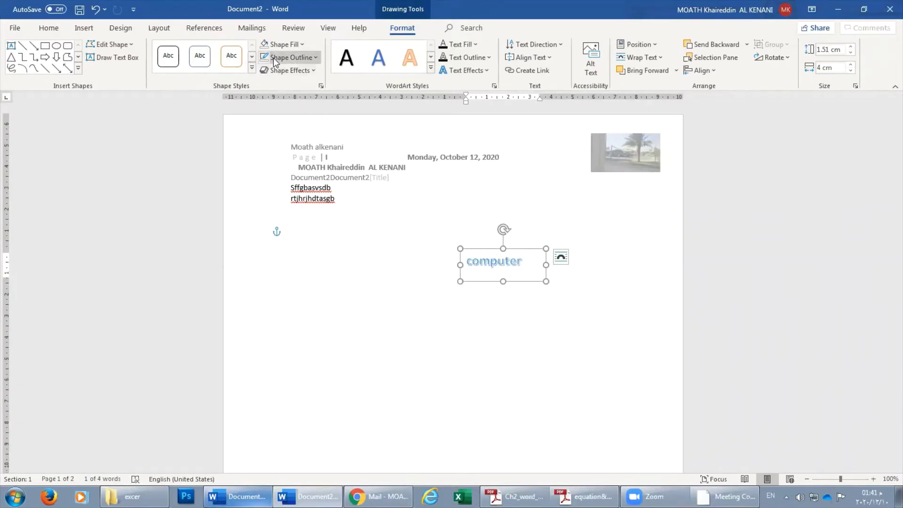
Make the box taller and keep the text direction Horizontal after trying a vertical rotation
left_click(558, 45)
left_click(552, 109)
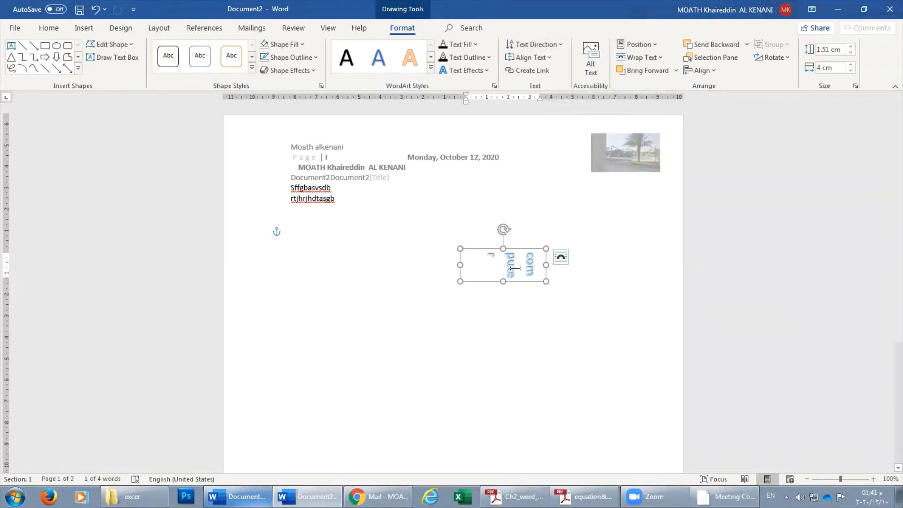
left_click_drag(504, 281, 503, 322)
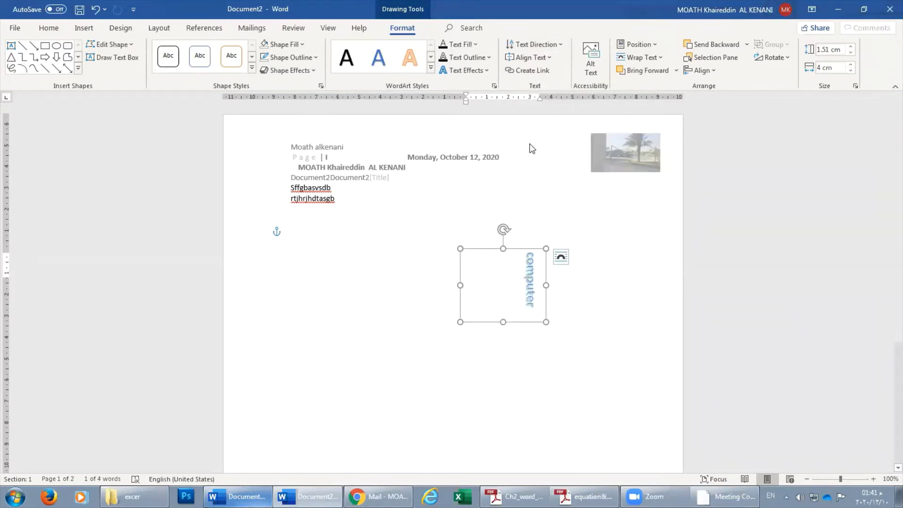
left_click(541, 44)
left_click(551, 65)
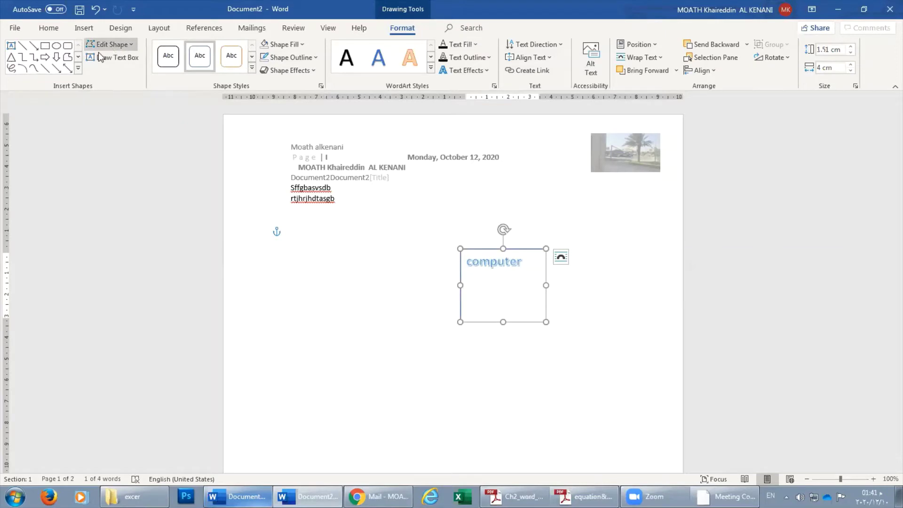
Change the 'computer' box to a Cloud shape, widen it, and move it left below the header lines
left_click(132, 45)
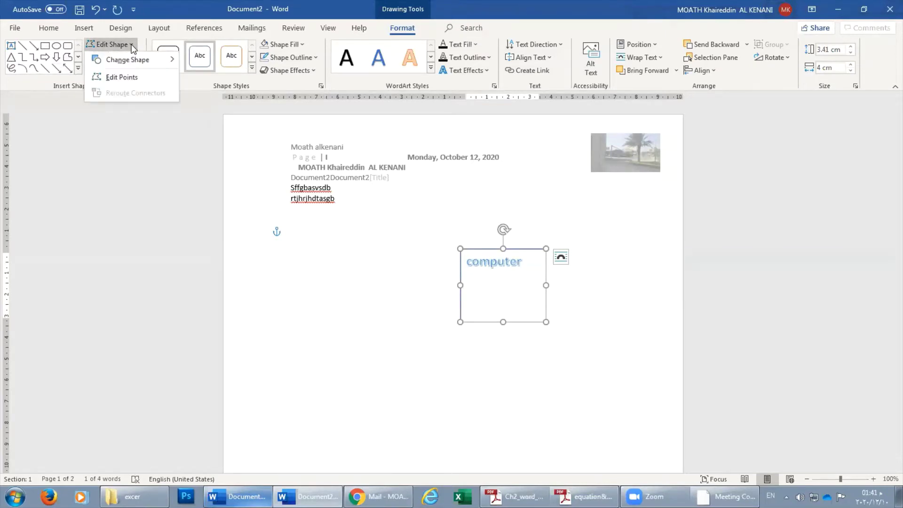
mouse_move(128, 59)
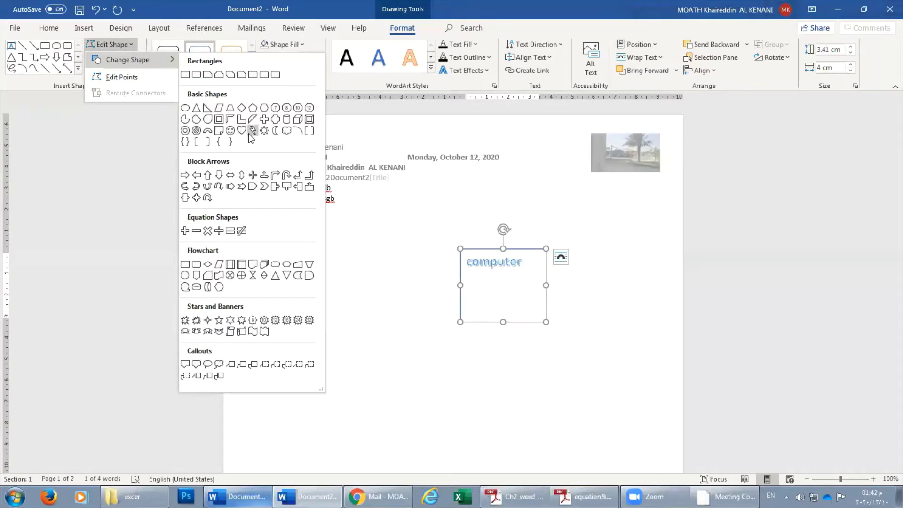
left_click(286, 130)
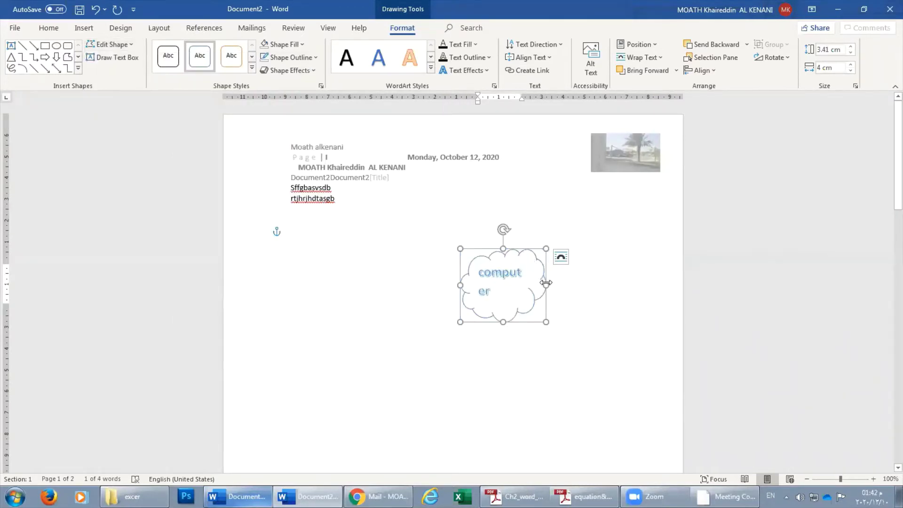
left_click_drag(546, 283, 602, 285)
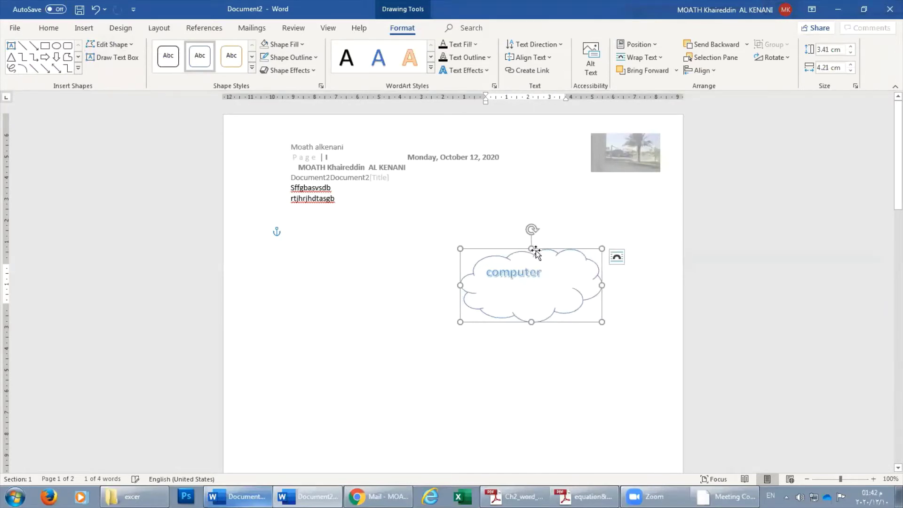
left_click_drag(536, 252, 461, 263)
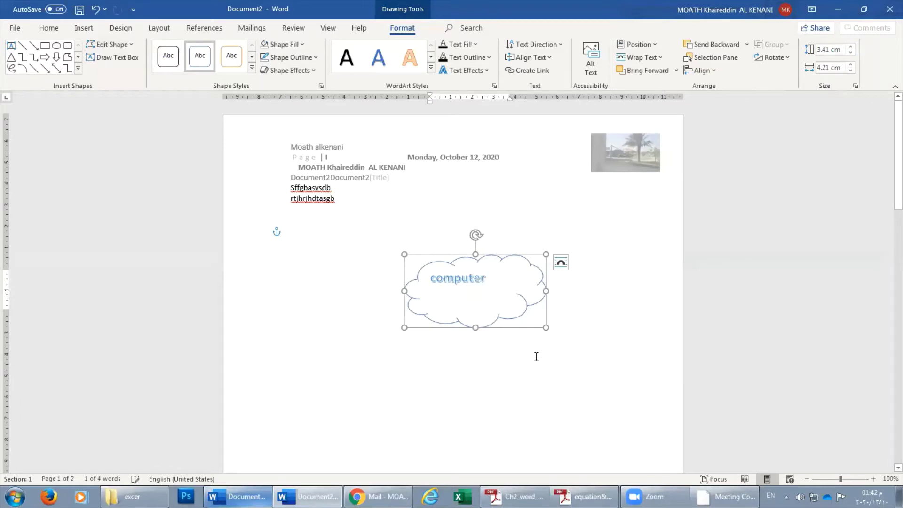
left_click(537, 357)
left_click(84, 28)
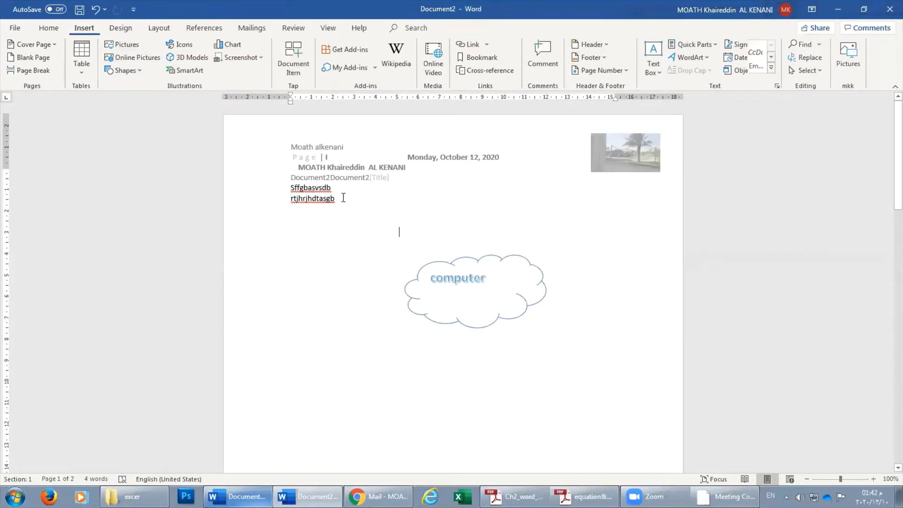
Insert an Accent Bar 1 page number at the current position
left_click(602, 71)
mouse_move(615, 133)
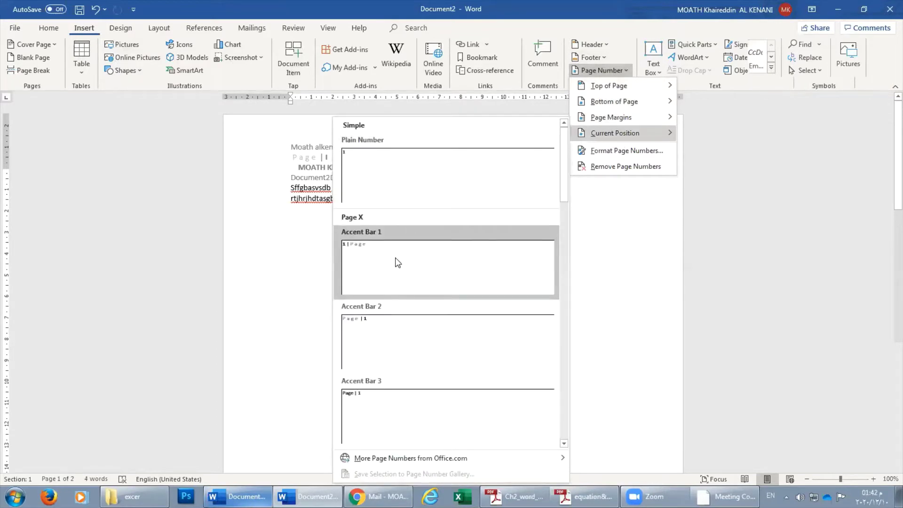
left_click(397, 263)
scroll(372, 248, "up", 3)
scroll(372, 247, "up", 3)
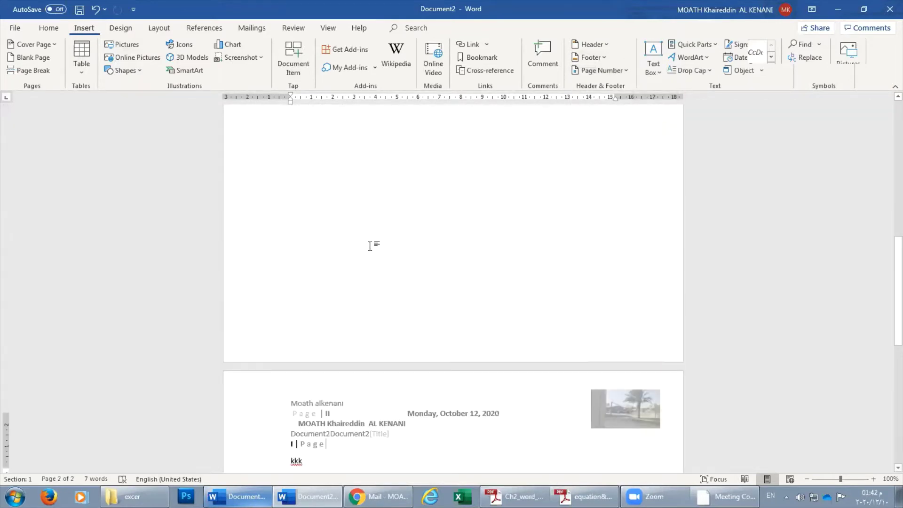
scroll(371, 246, "up", 6)
scroll(370, 245, "down", 6)
scroll(372, 247, "down", 4)
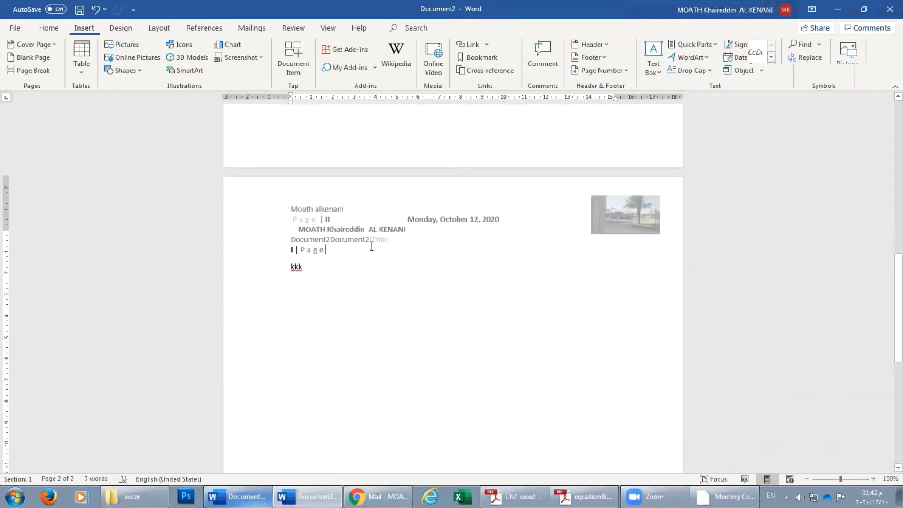
scroll(350, 254, "up", 5)
scroll(357, 235, "up", 5)
Insert an Accent Bar 2 page number above the cloud, followed by a new line
left_click(382, 141)
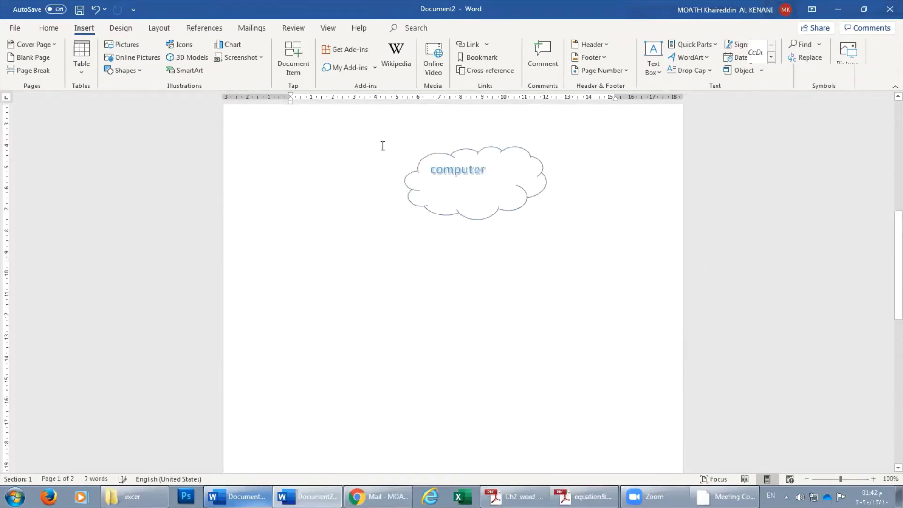
left_click(604, 70)
mouse_move(614, 132)
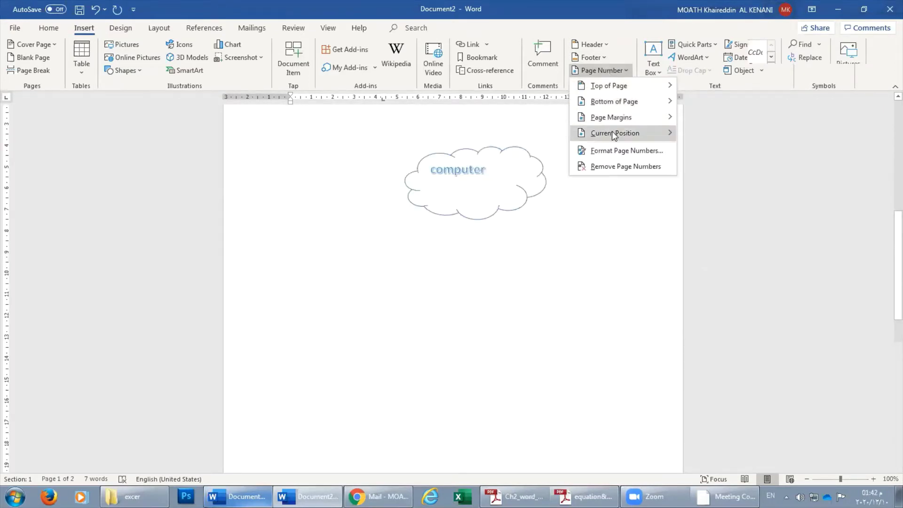
left_click(398, 325)
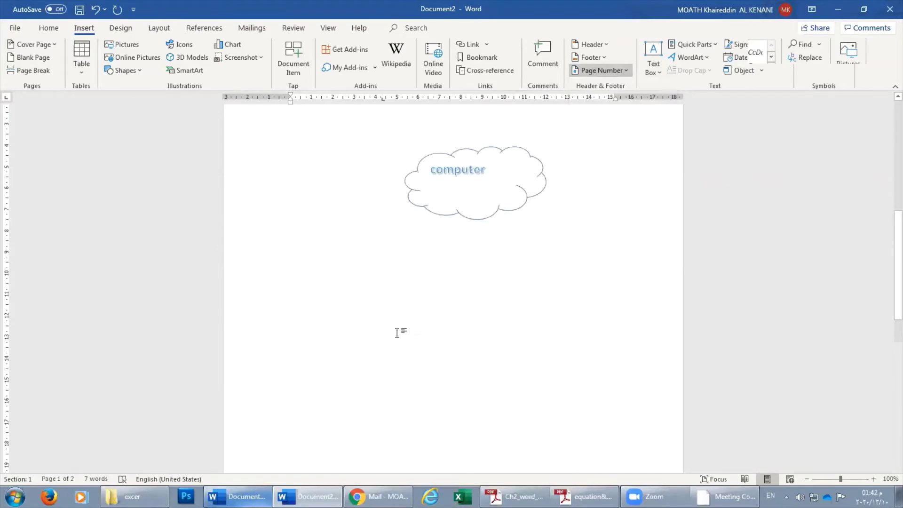
scroll(328, 141, "up", 1)
scroll(332, 155, "up", 3)
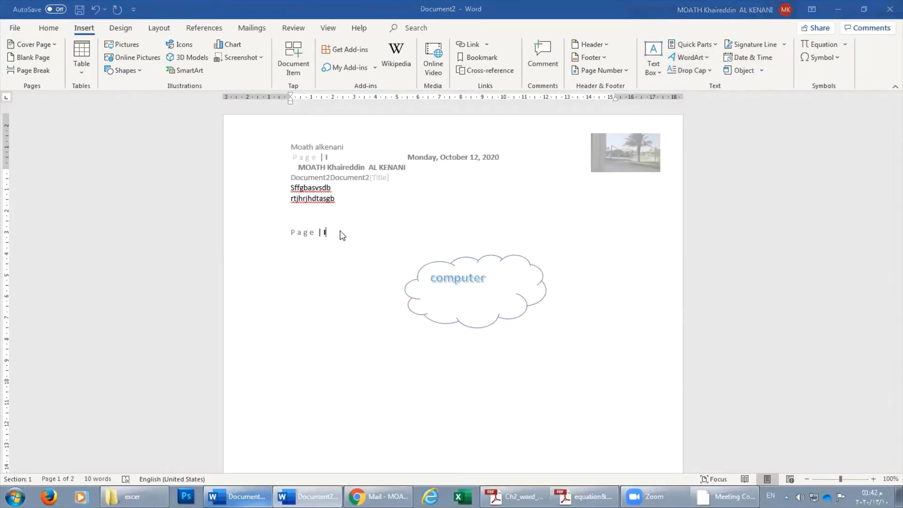
key("Return")
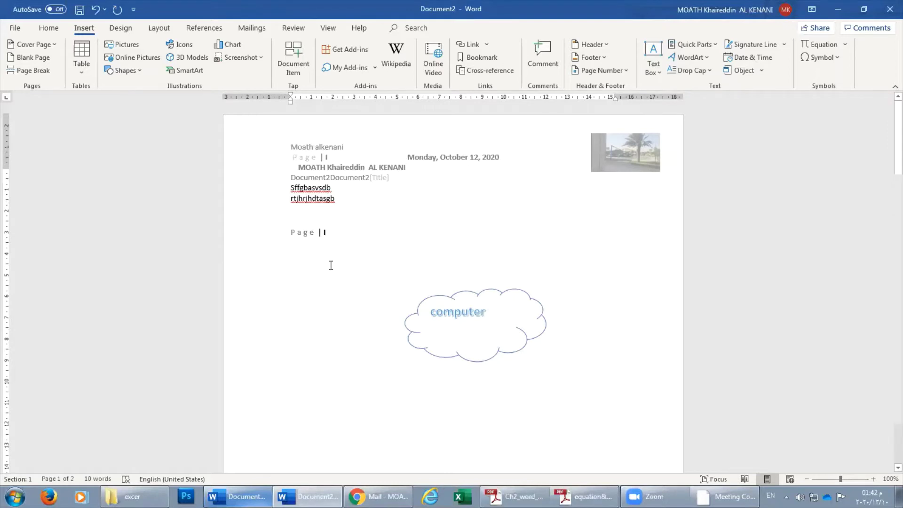
Insert the date as 'Monday, October 12, 2020' and start a new blank line below it
left_click(762, 57)
left_click(447, 161)
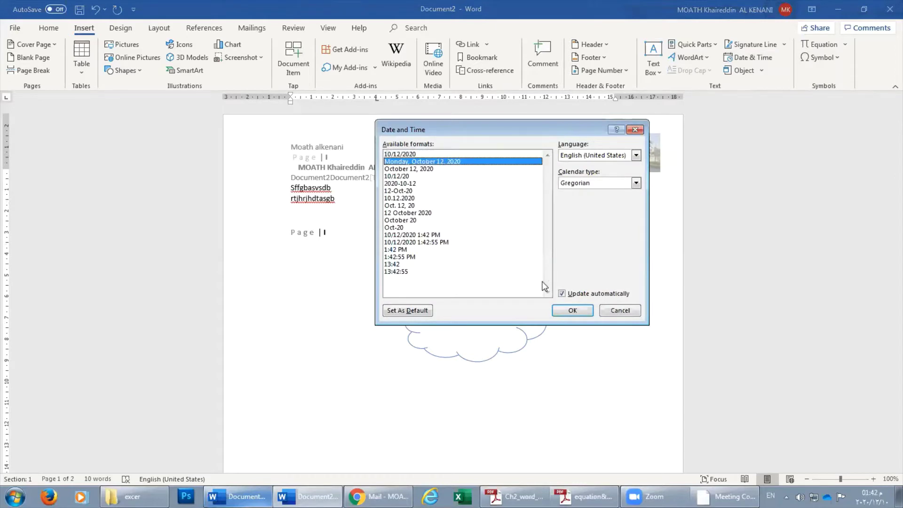
left_click(581, 311)
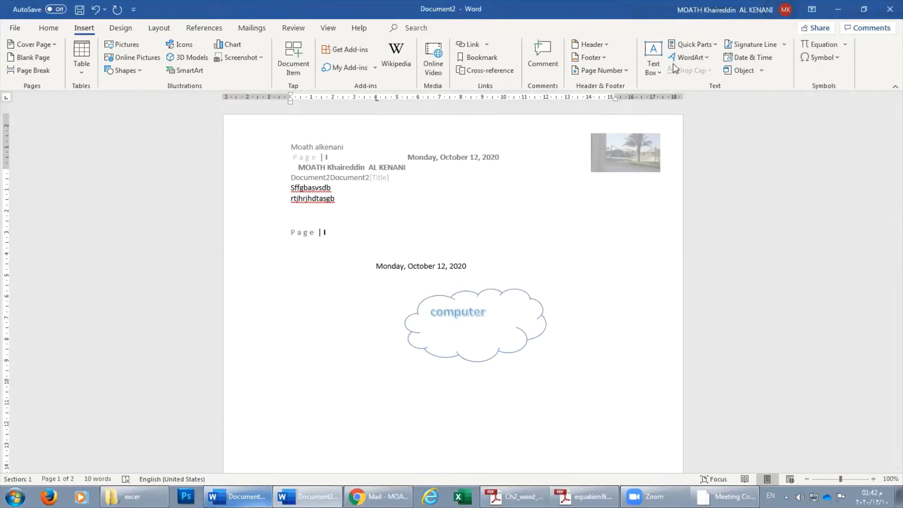
left_click(700, 59)
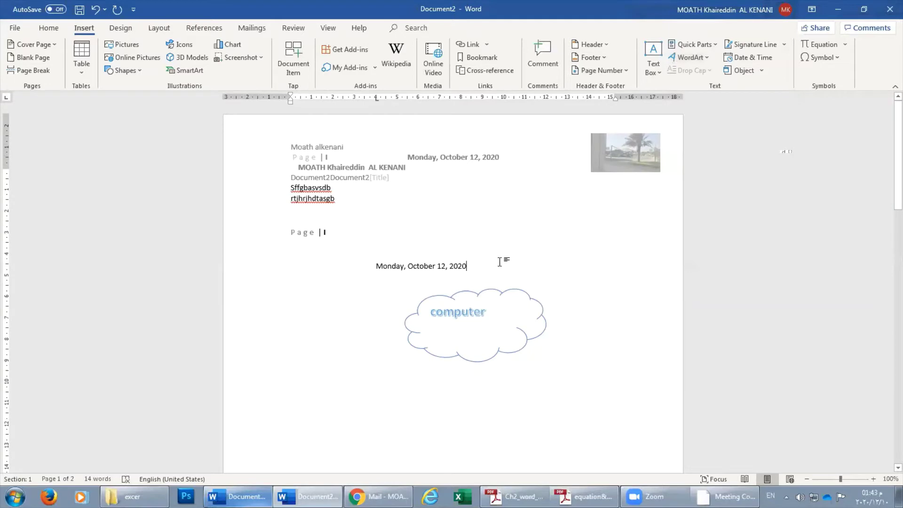
key("Return")
Insert WordArt reading 'word' and drag it above the cloud, right of the date
left_click(692, 57)
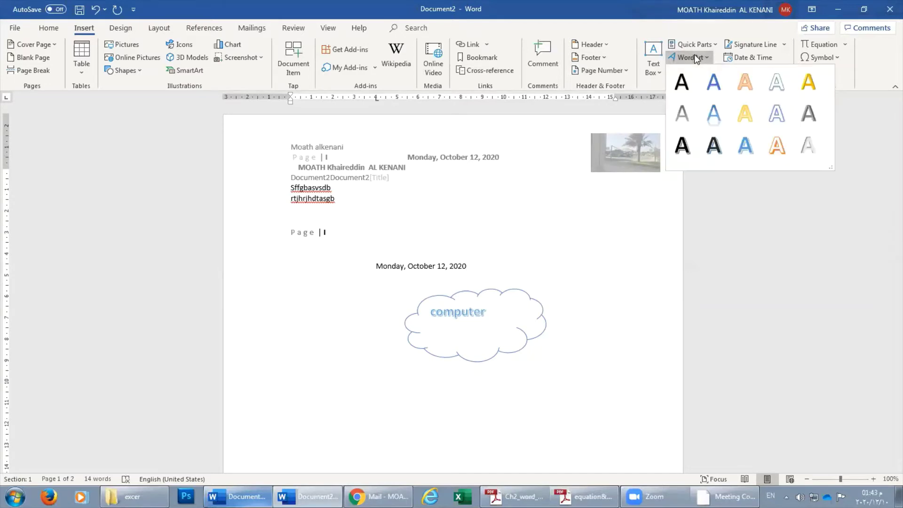
left_click(724, 107)
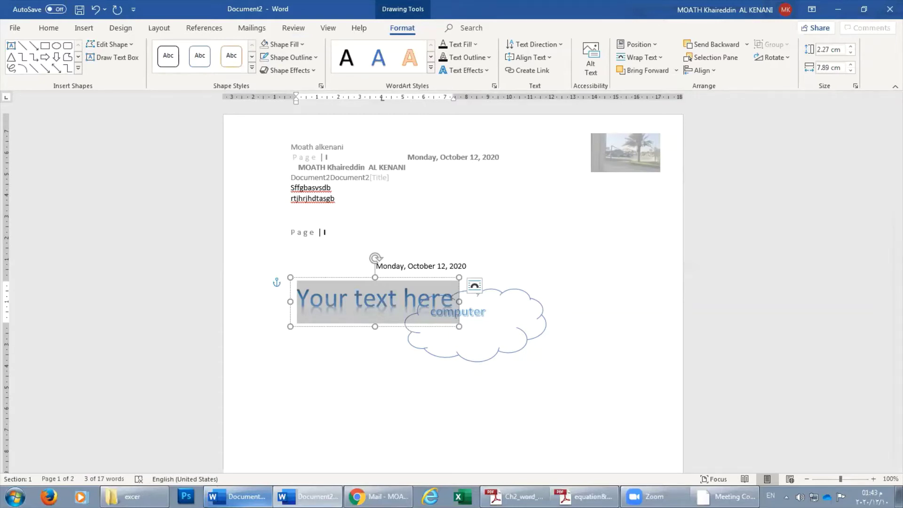
type("word")
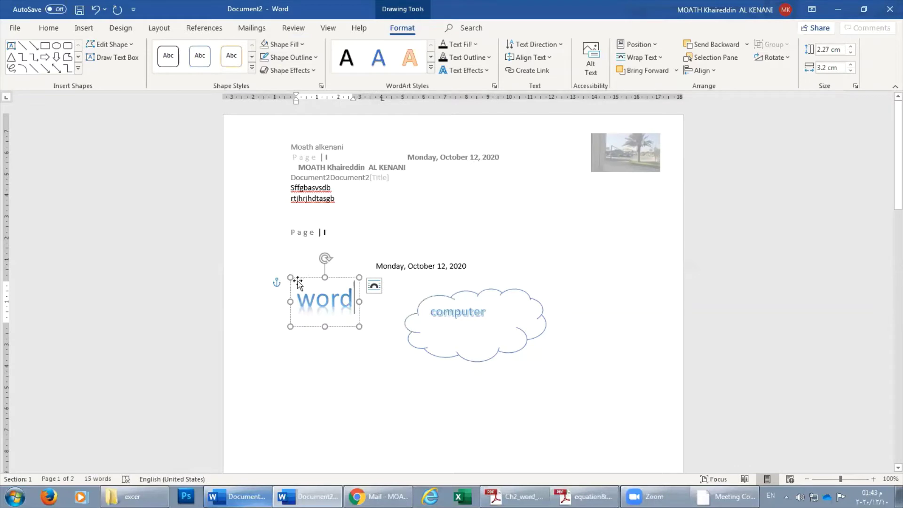
mouse_move(300, 281)
left_mouse_down()
mouse_move(485, 229)
mouse_move(593, 147)
mouse_move(501, 244)
left_mouse_up()
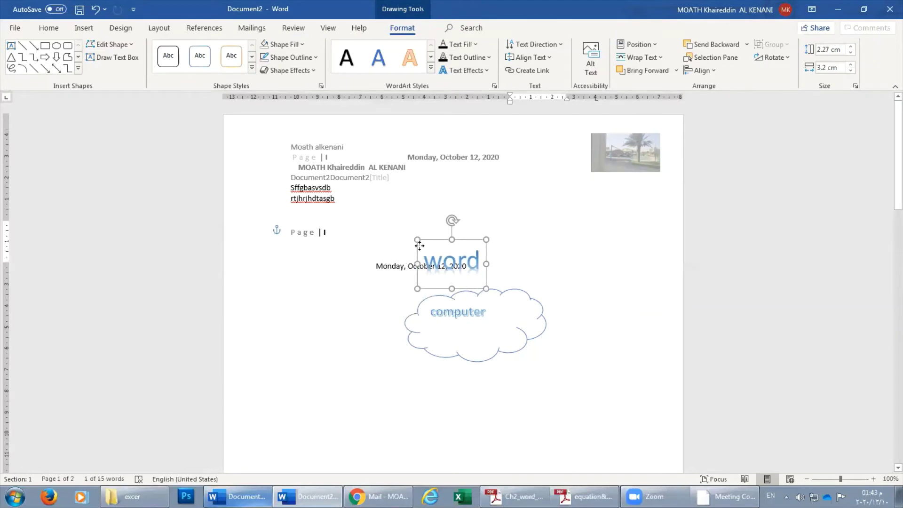
left_click(591, 274)
left_click(473, 225)
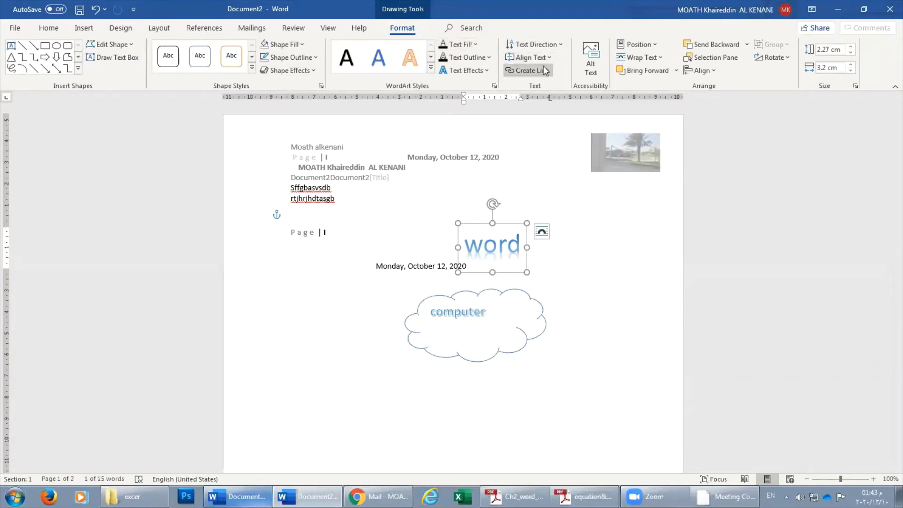
Give the 'word' WordArt an arch transform and reposition it, then try a warp and undo it
left_click(466, 70)
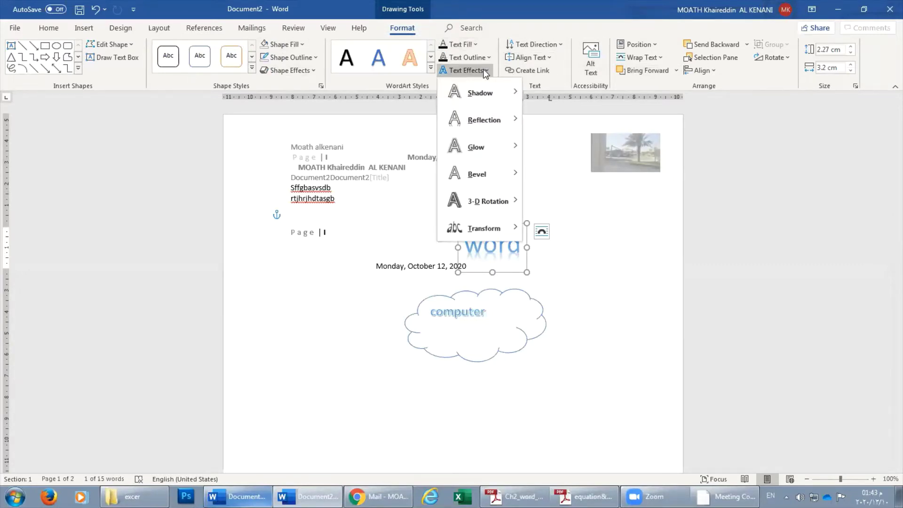
mouse_move(485, 228)
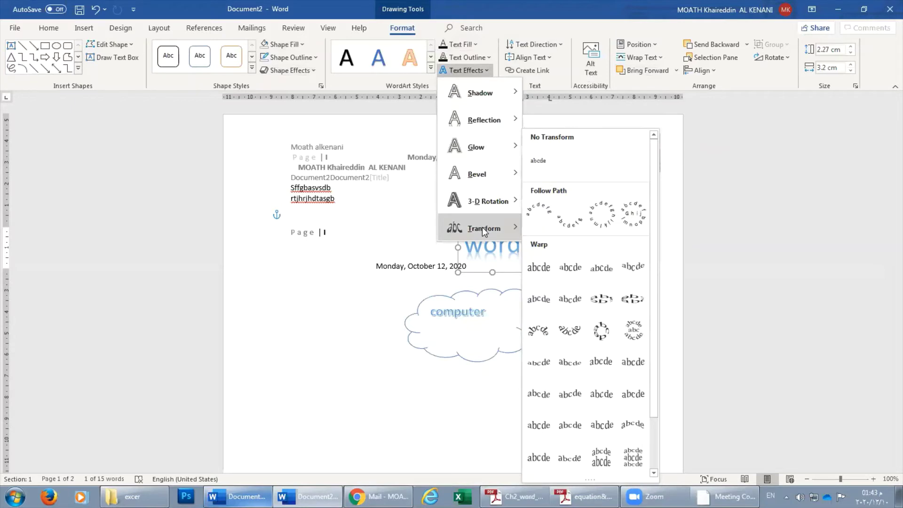
left_click(547, 209)
left_click_drag(515, 249, 544, 230)
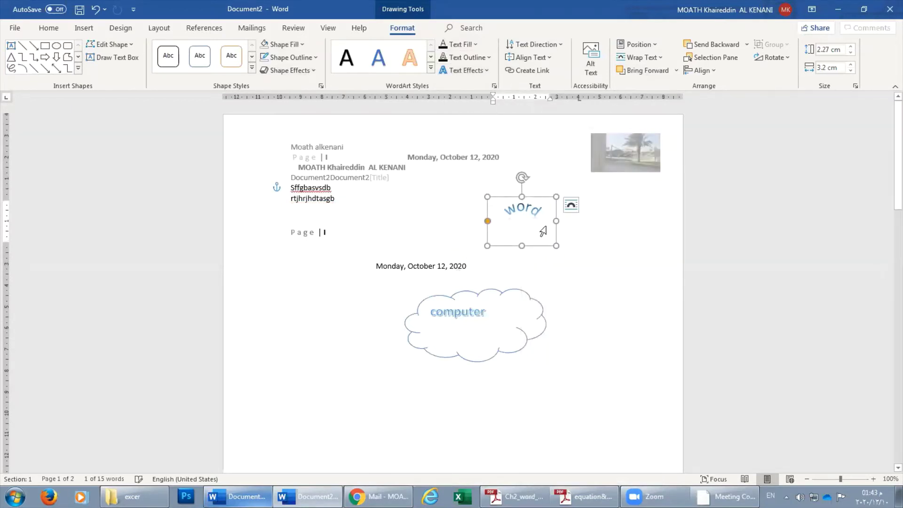
left_click(445, 72)
mouse_move(484, 228)
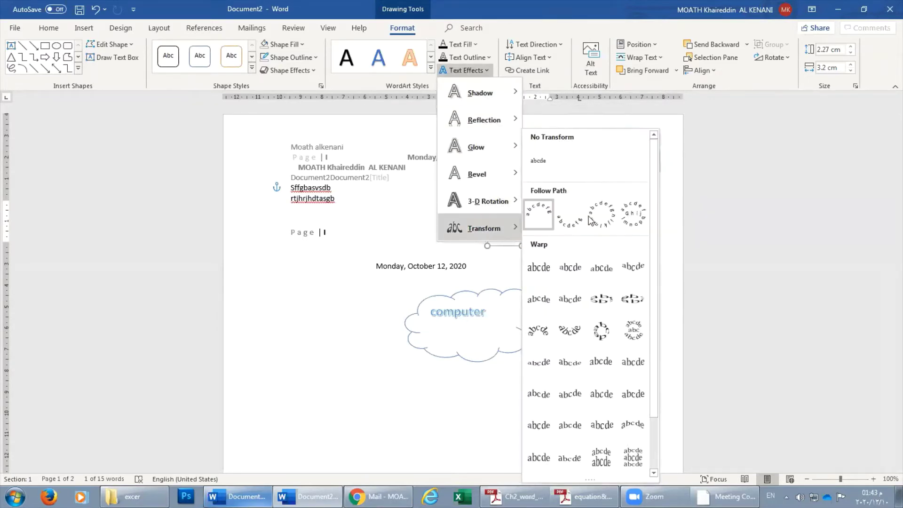
left_click(595, 358)
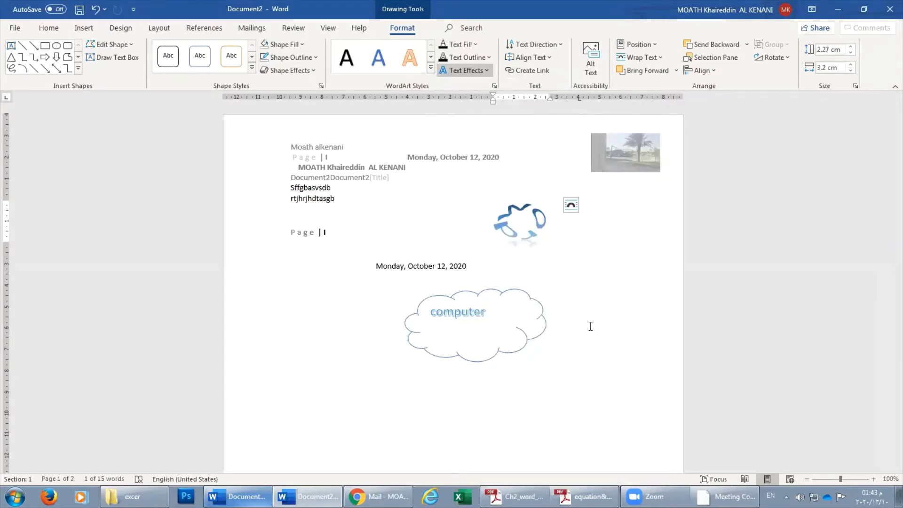
left_click(458, 72)
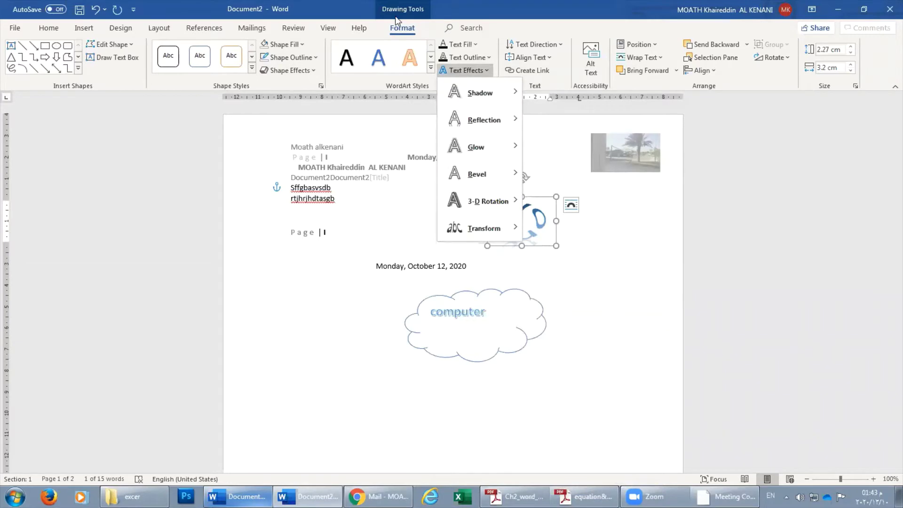
key("Escape")
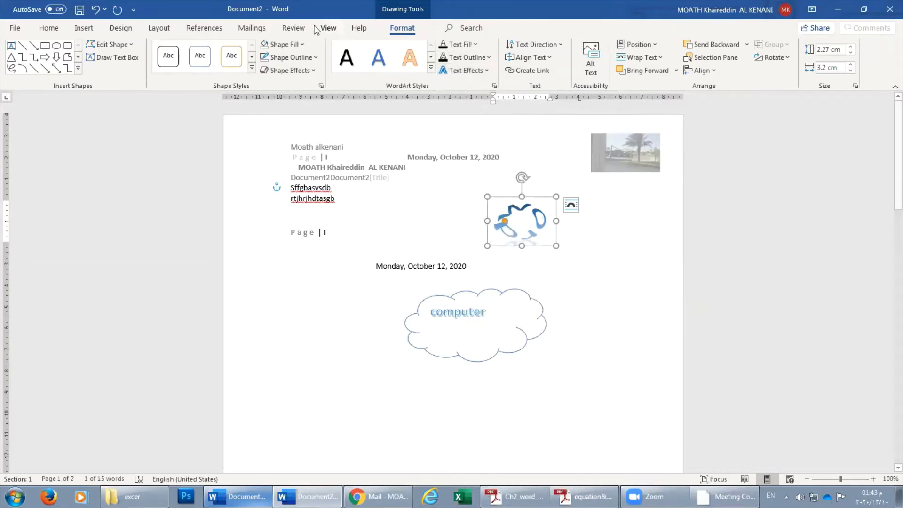
left_click(619, 286)
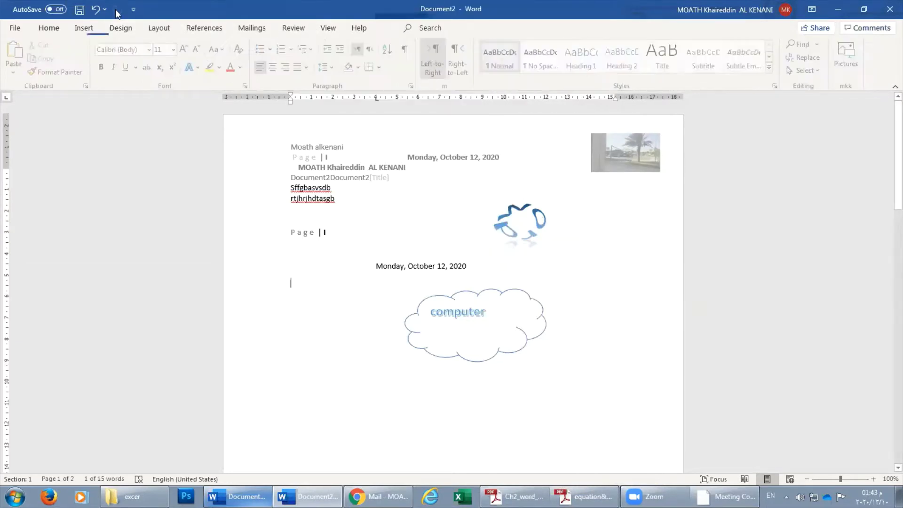
left_click(85, 28)
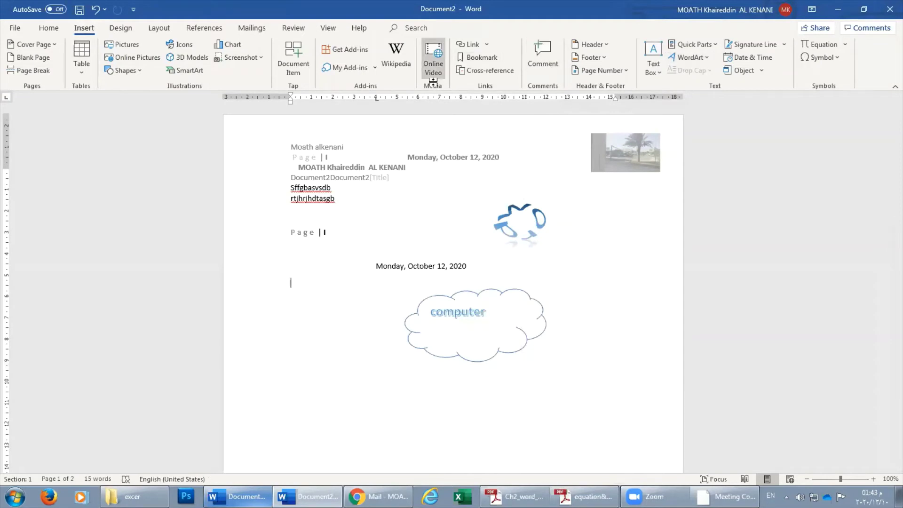
key("ctrl+z")
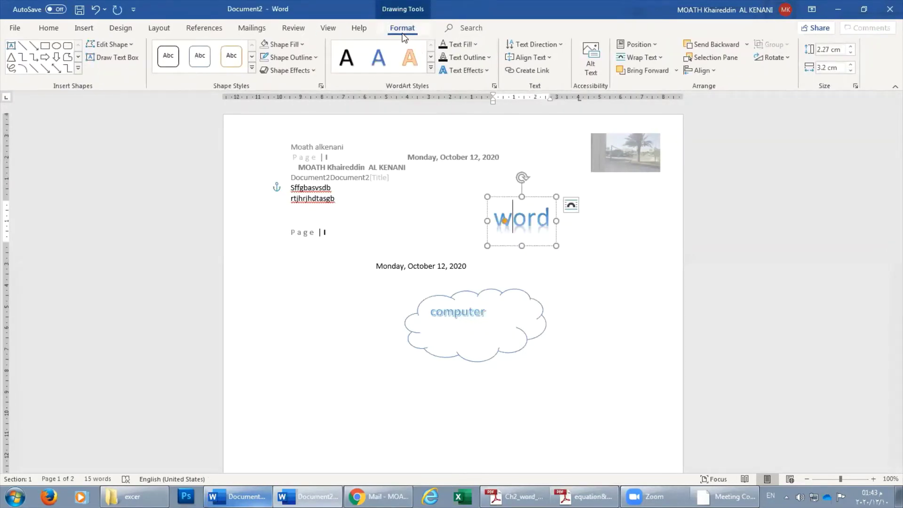
Choose a transform from Text Effects for the WordArt, then return the cursor to the Sffgbasvsdb line
left_click(483, 70)
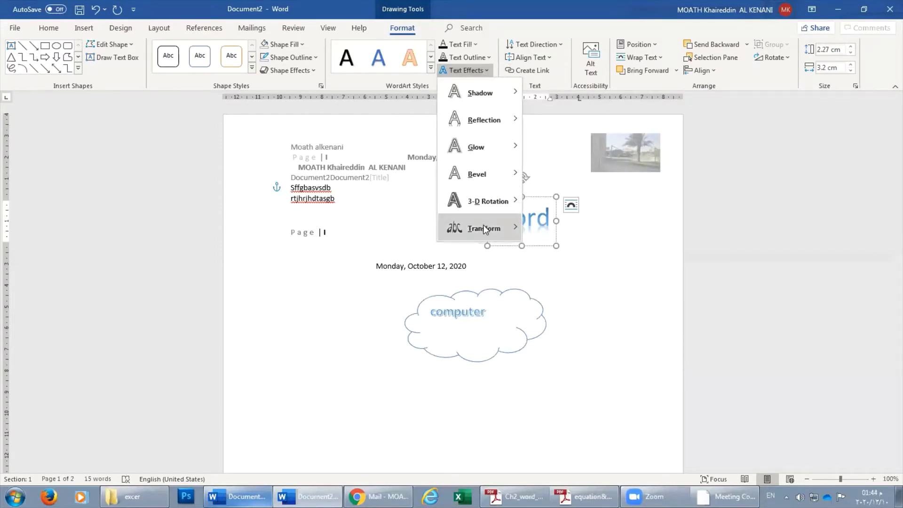
left_click(415, 361)
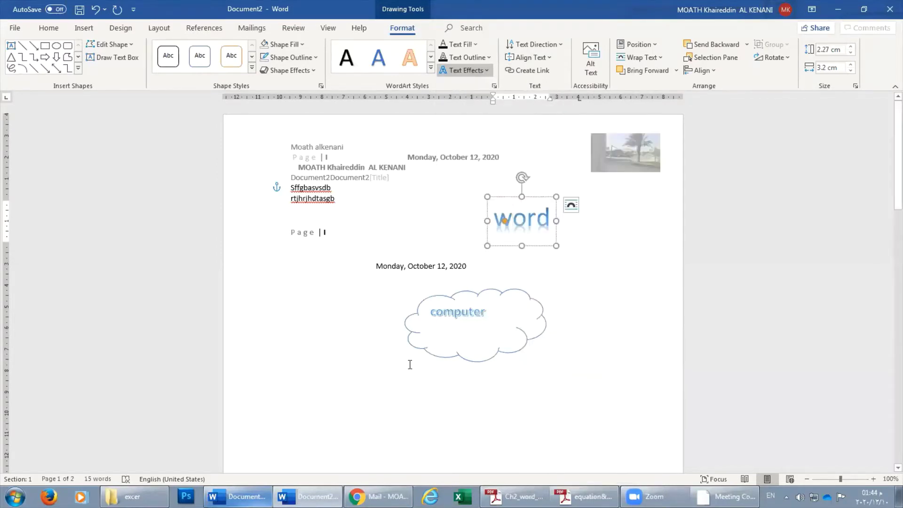
left_click(493, 269)
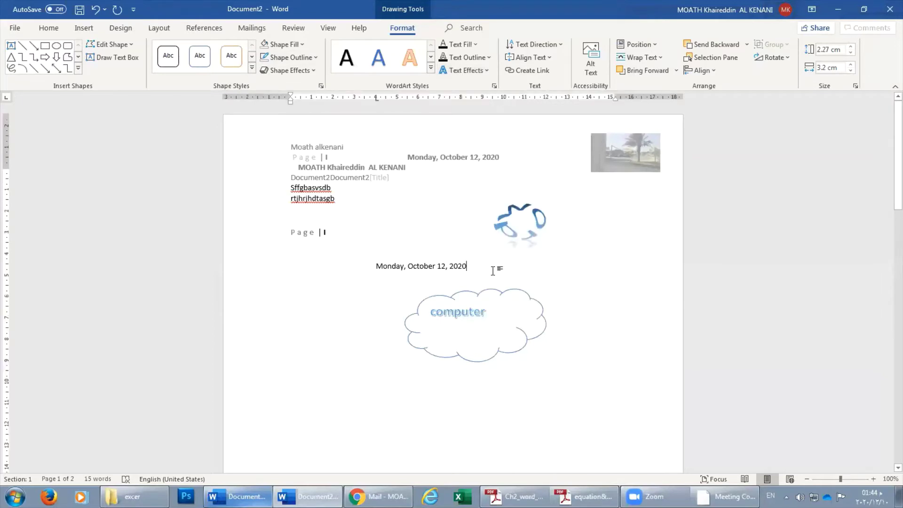
left_click(526, 220)
left_click(85, 28)
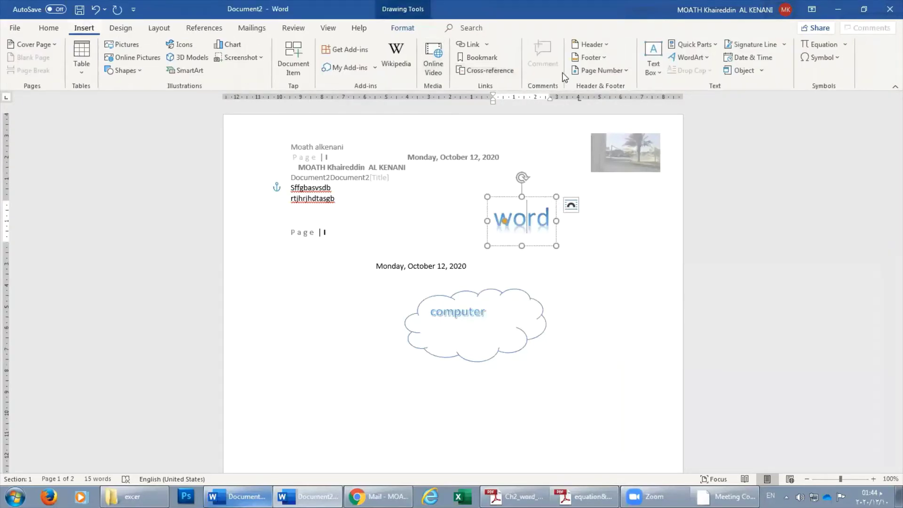
left_click(479, 264)
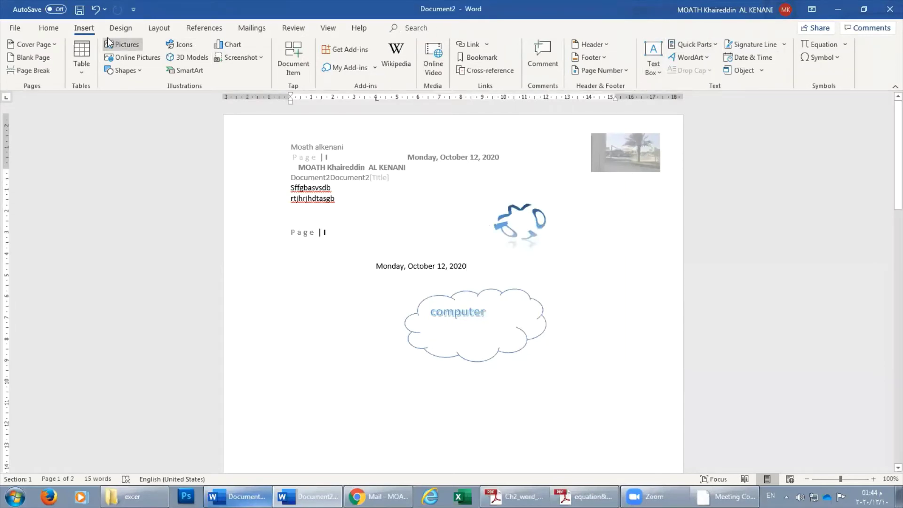
left_click(433, 266)
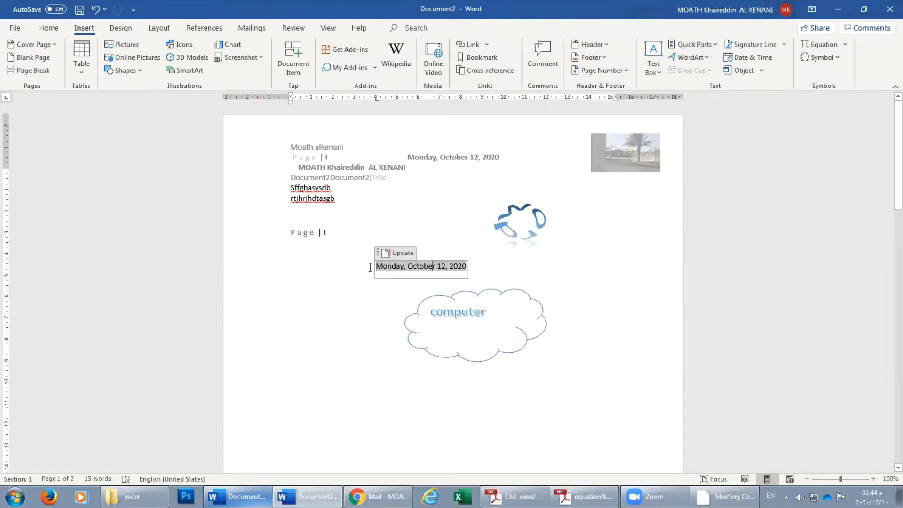
left_click(313, 189)
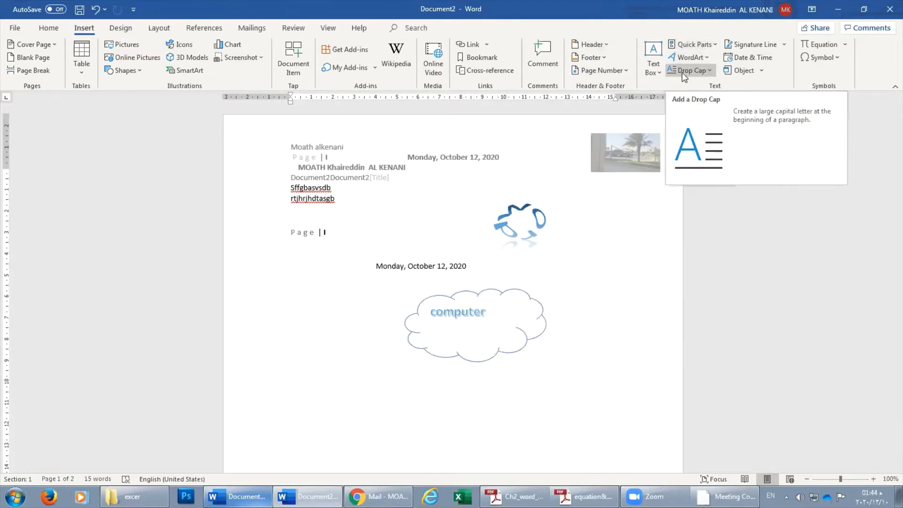
scroll(380, 347, "down", 4)
scroll(380, 346, "down", 3)
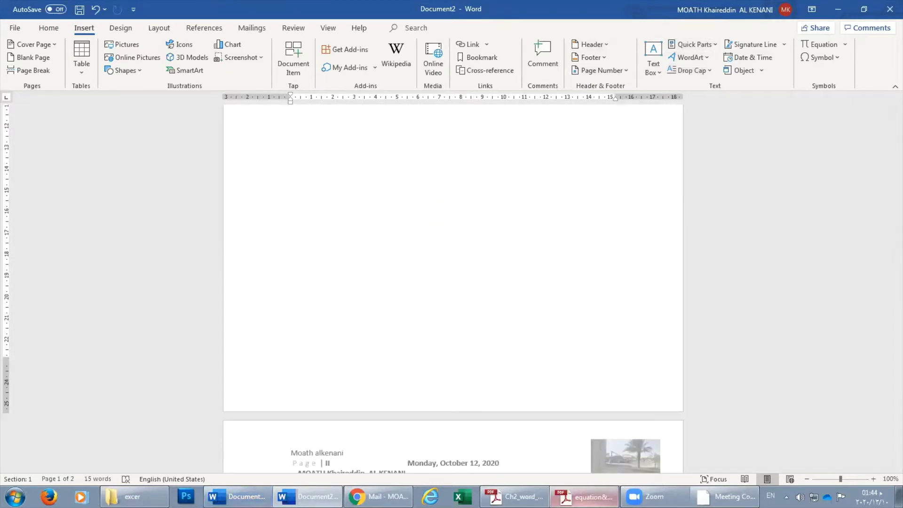
In Ch2_word_book.pdf, select the introductory paragraph under 3.8.7.2 Word Art
key("alt+Tab")
scroll(443, 304, "down", 5)
scroll(444, 305, "down", 5)
scroll(443, 305, "down", 5)
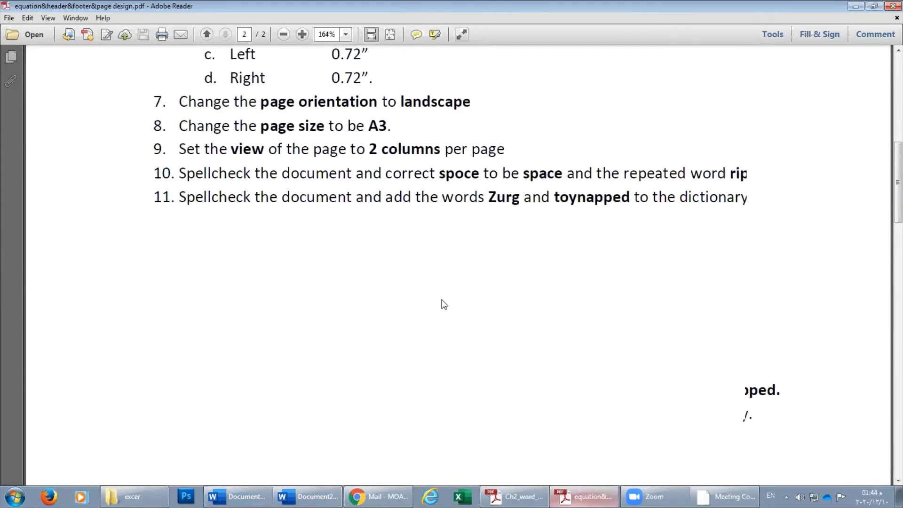
key("alt+Tab")
scroll(376, 296, "down", 4)
scroll(351, 294, "down", 5)
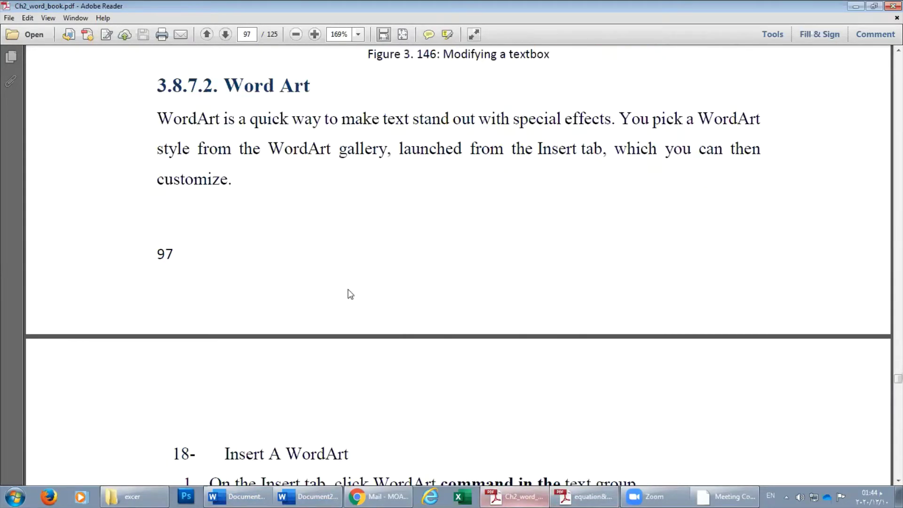
scroll(351, 294, "up", 2)
left_click_drag(158, 173, 233, 242)
key("ctrl+c")
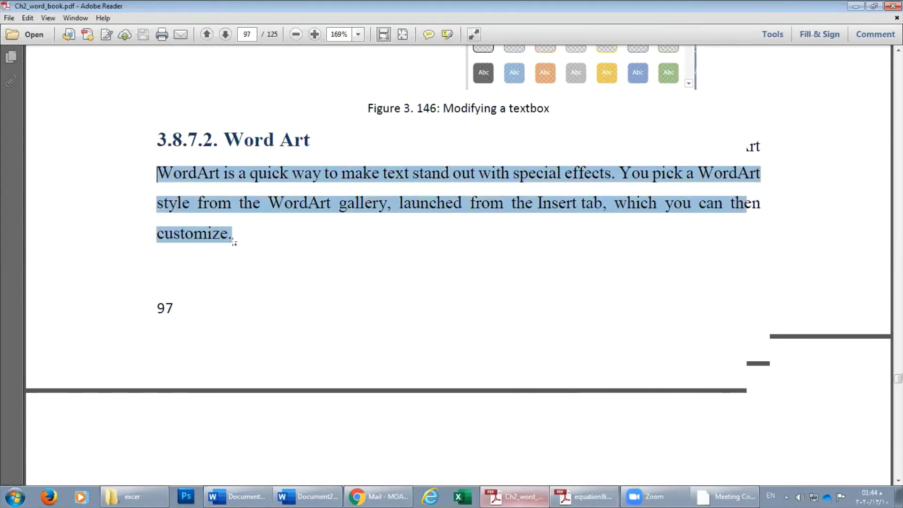
left_click(238, 496)
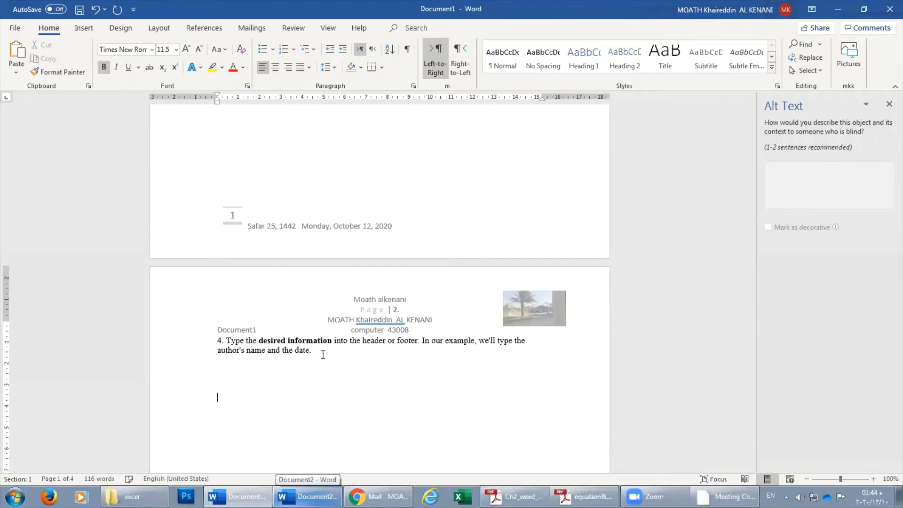
Paste the copied WordArt paragraph several times onto page 2
key("ctrl+v")
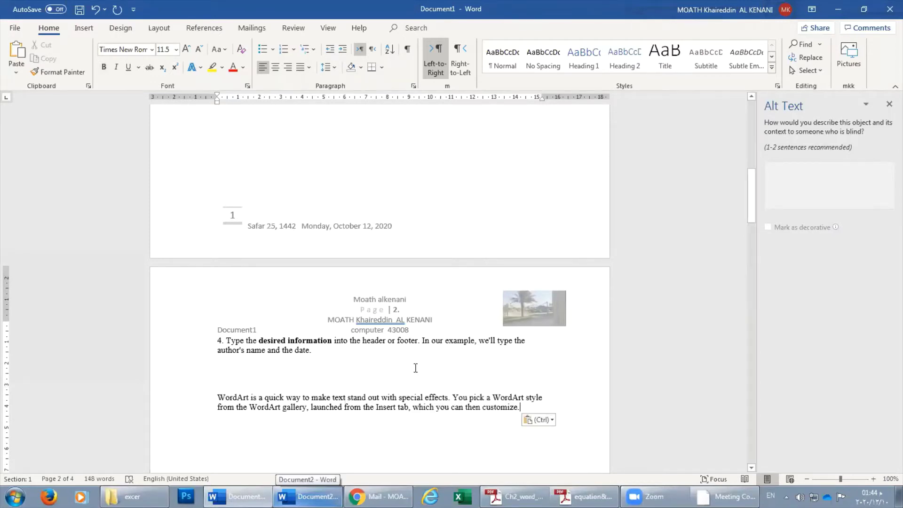
key("ctrl+v")
key("ctrl+v")
key("ctrl+v")
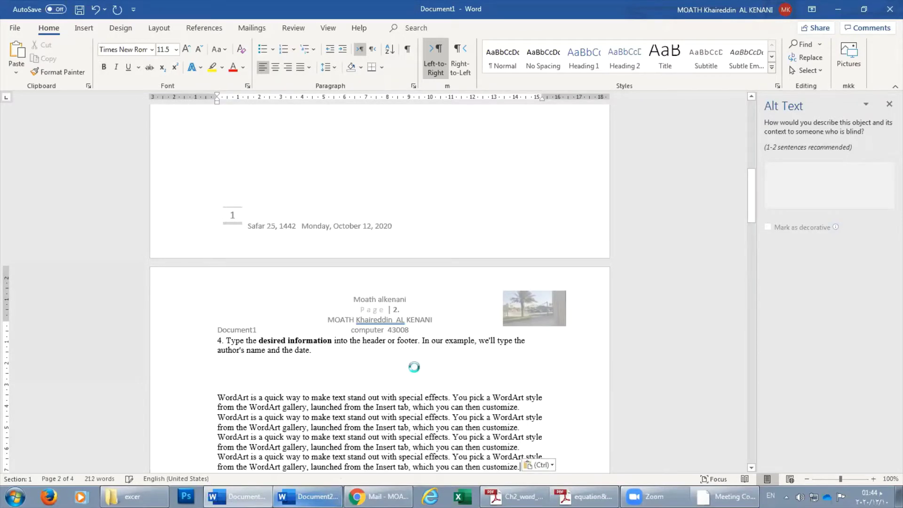
key("ctrl+v")
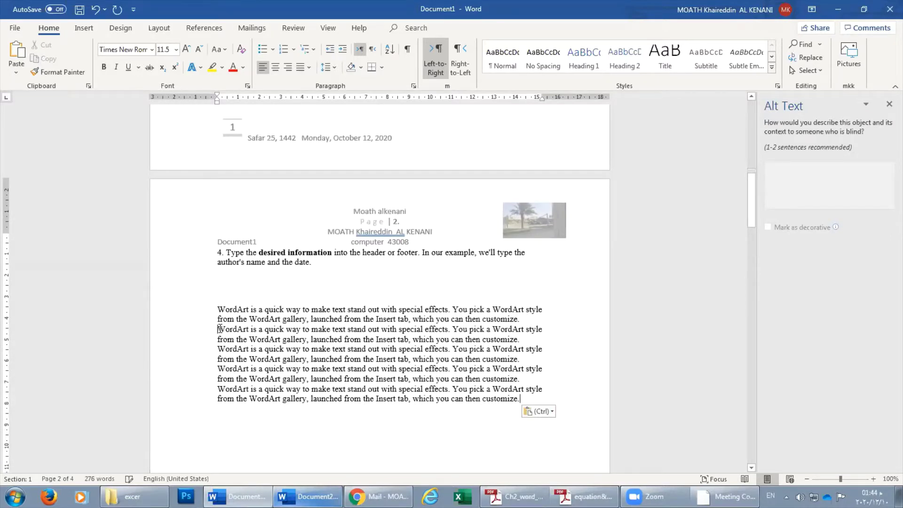
Delete the breaks between the pasted copies and select the paragraph's first letter W
key("BackSpace")
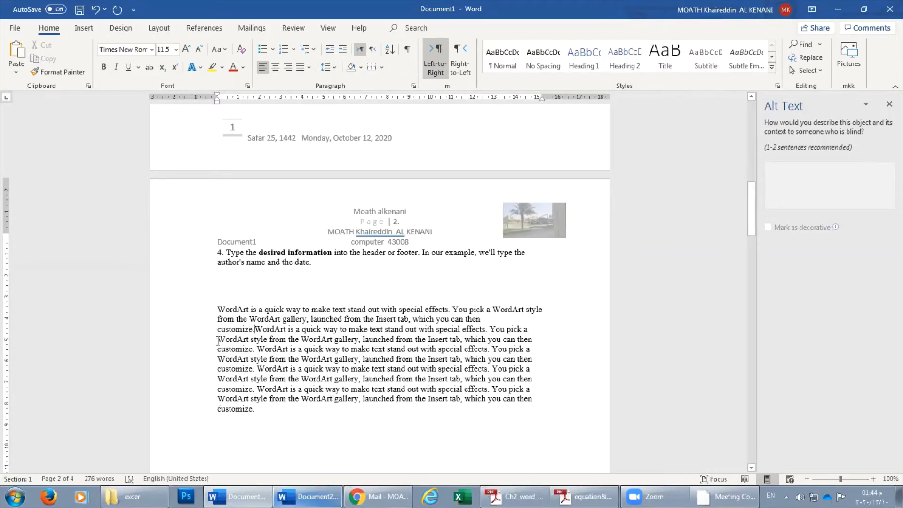
key("BackSpace")
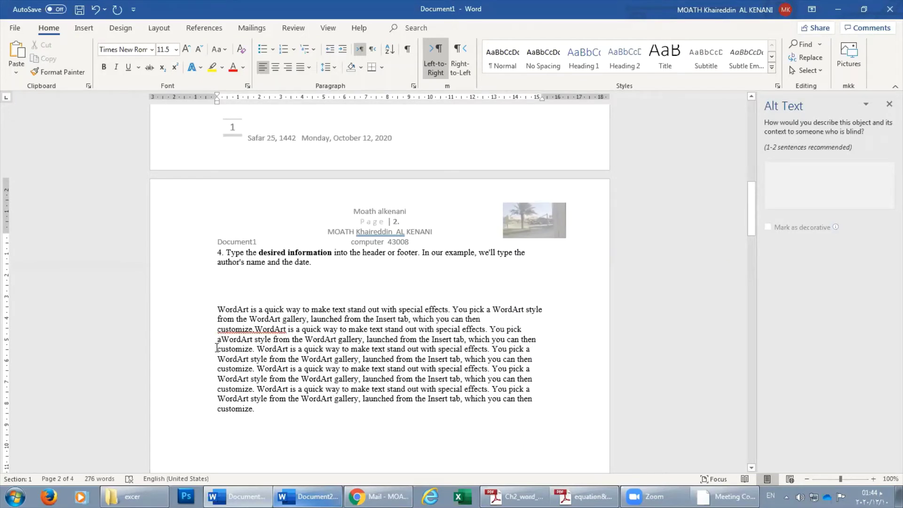
key("BackSpace")
left_click(204, 359)
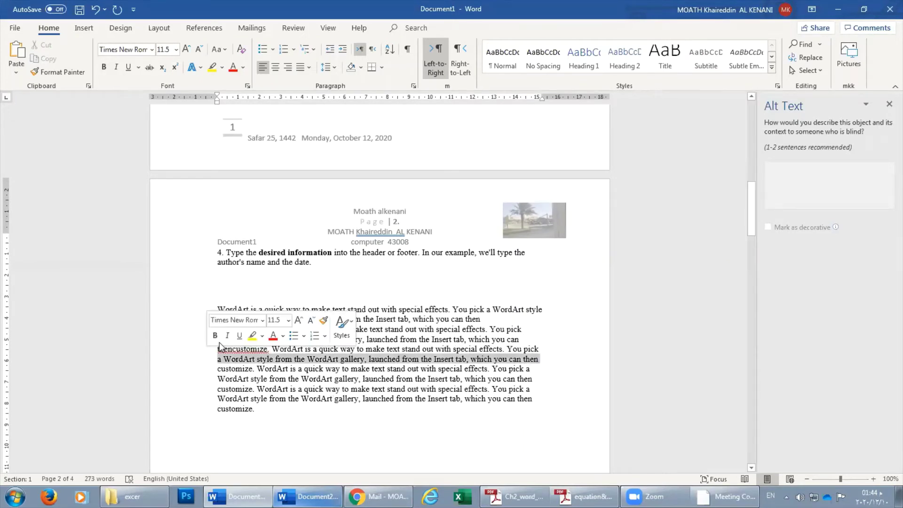
left_click(220, 309)
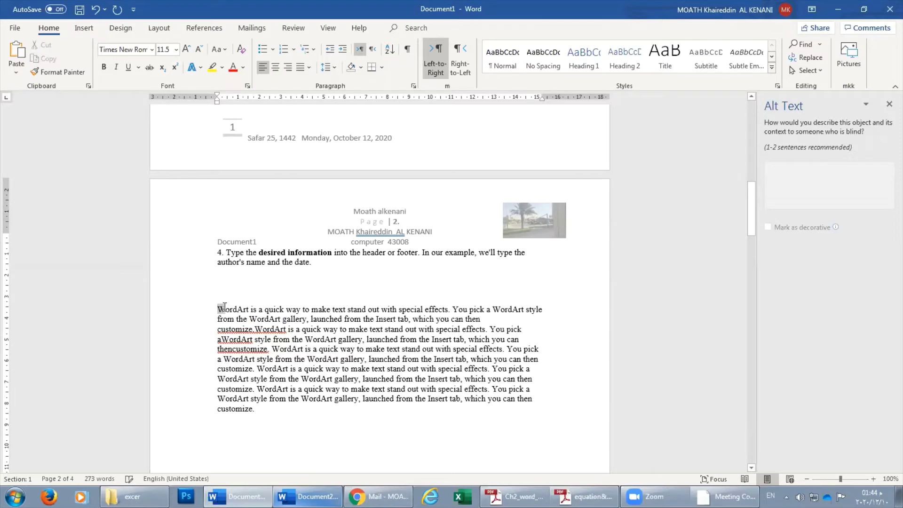
left_click_drag(224, 307, 225, 308)
Make the opening W a Dropped capital, after briefly removing it with None
left_click(84, 28)
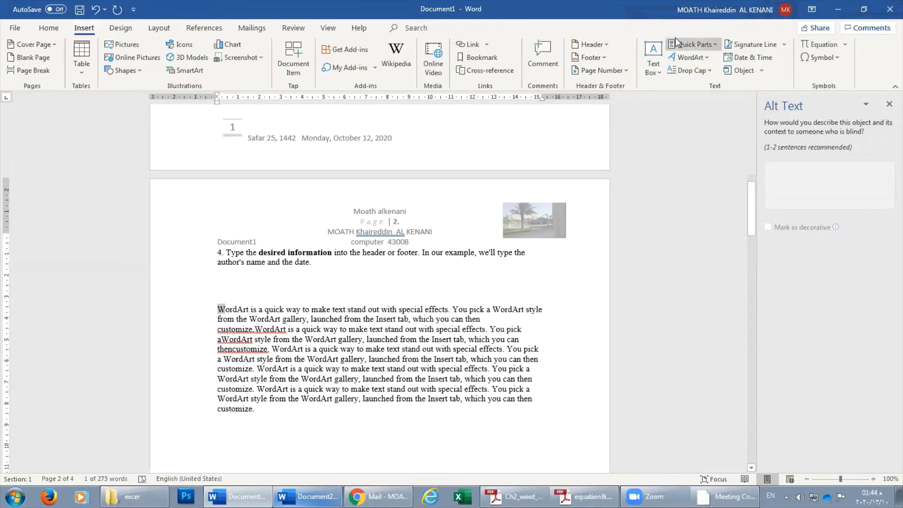
left_click(705, 73)
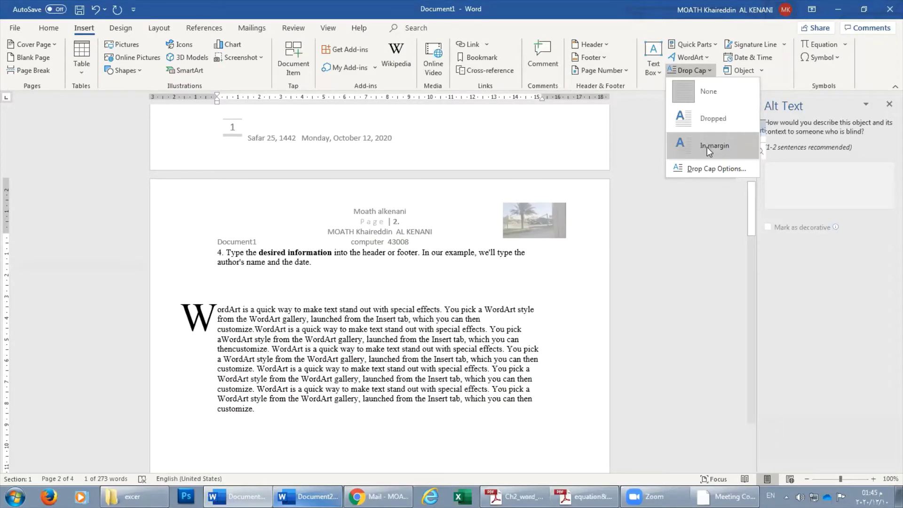
left_click(706, 118)
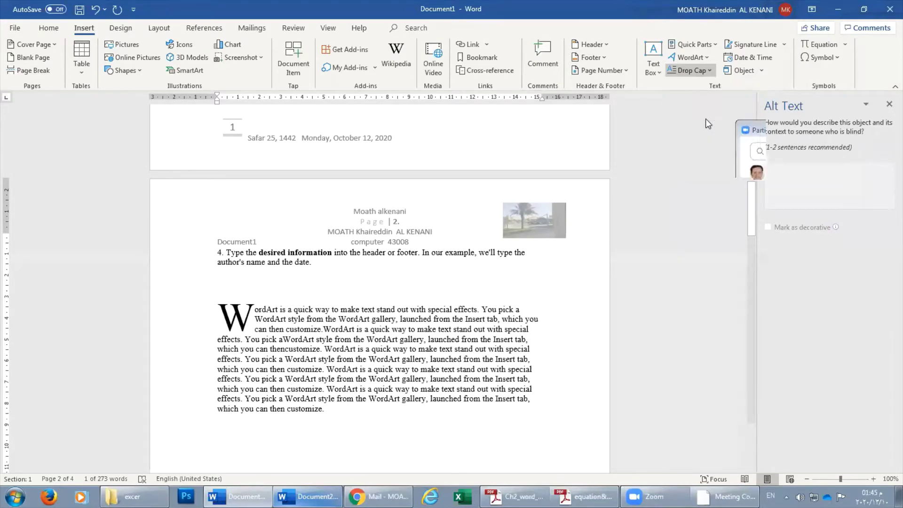
left_click(690, 70)
left_click(699, 85)
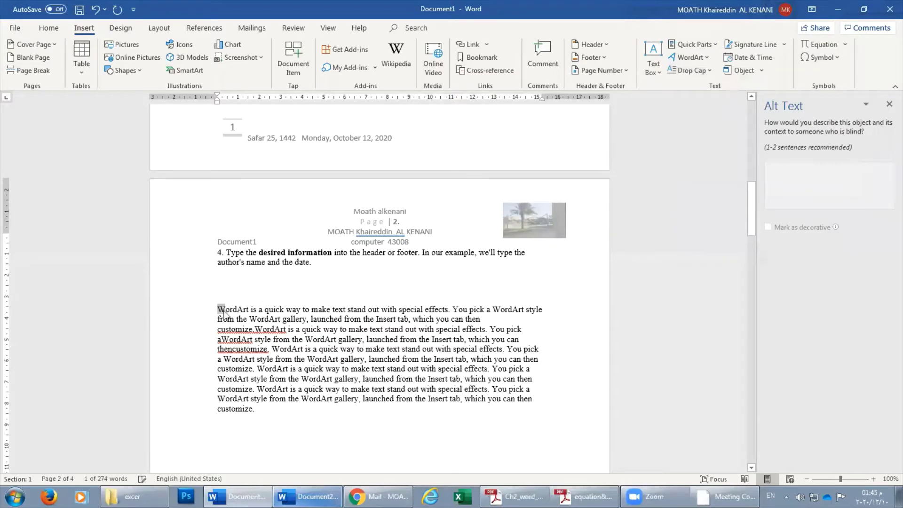
left_click(690, 70)
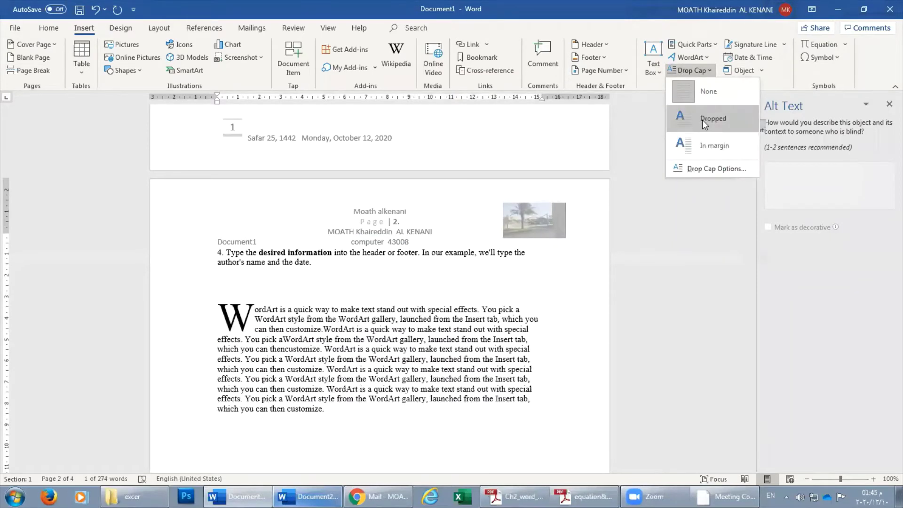
left_click(702, 120)
left_click(694, 73)
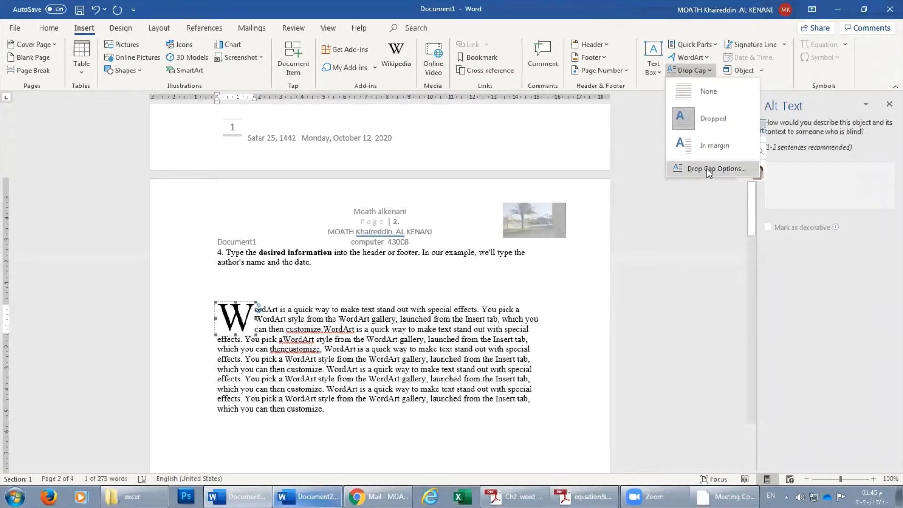
Set the drop cap font to The Hand Light in Drop Cap Options
left_click(708, 168)
left_click_drag(436, 158, 612, 99)
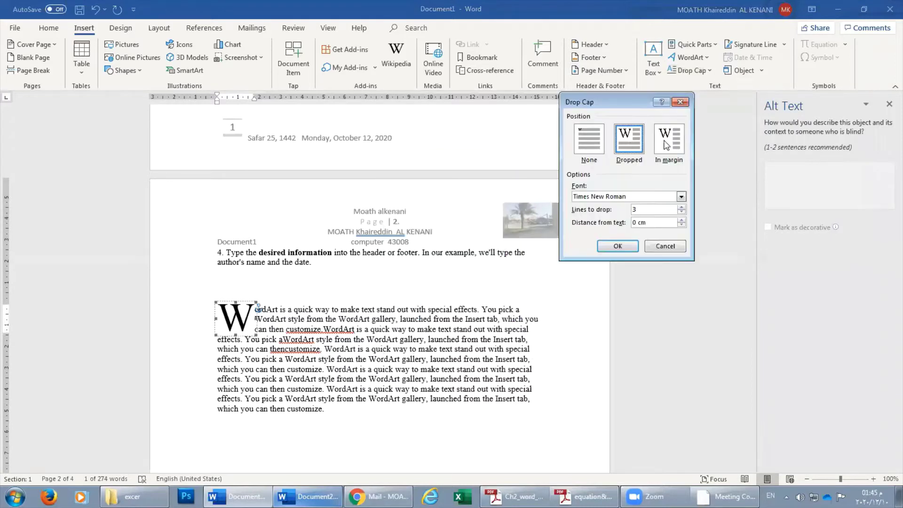
left_click(666, 145)
left_click(633, 141)
left_click(666, 144)
left_click(633, 141)
left_click(682, 196)
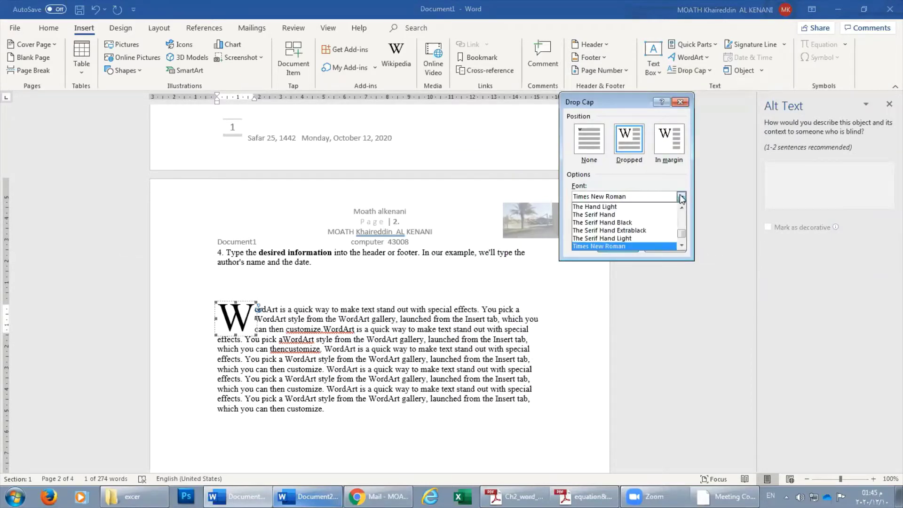
left_click(621, 207)
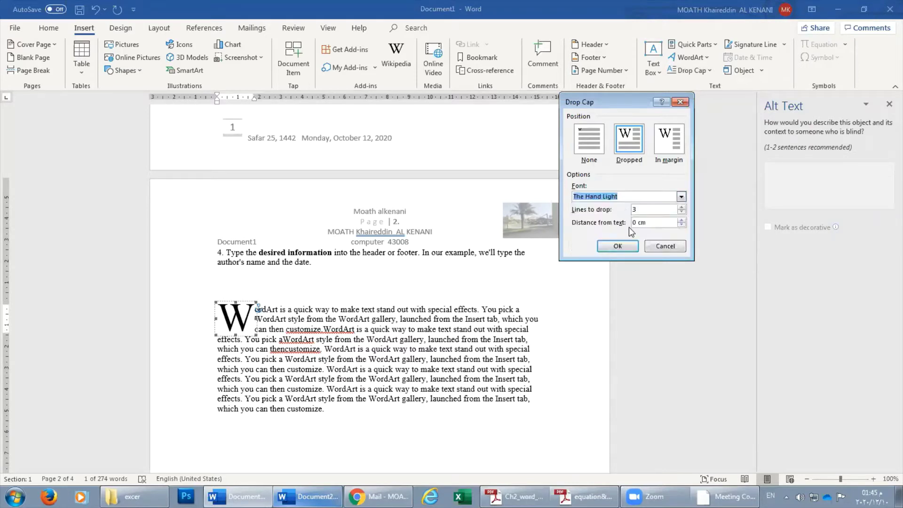
left_click(620, 247)
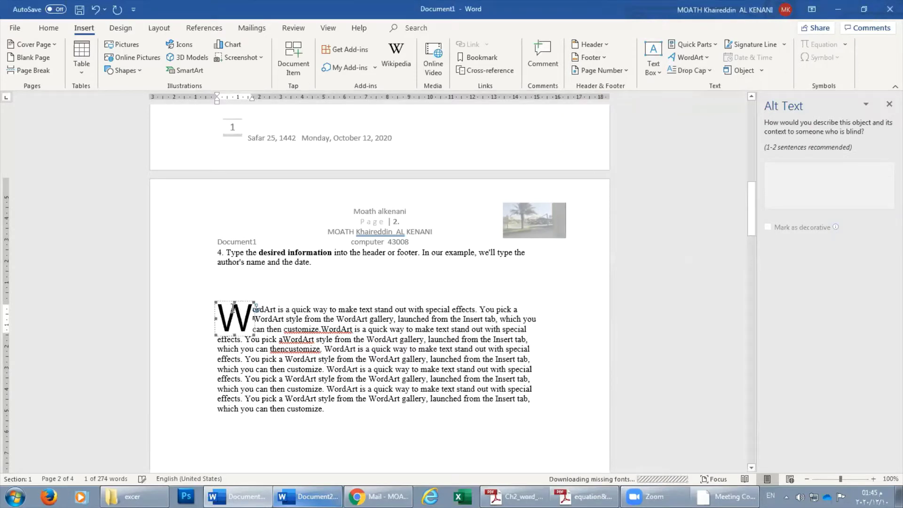
Change the dropped W's font to Tekton Pro Cond
left_click(702, 71)
left_click(707, 169)
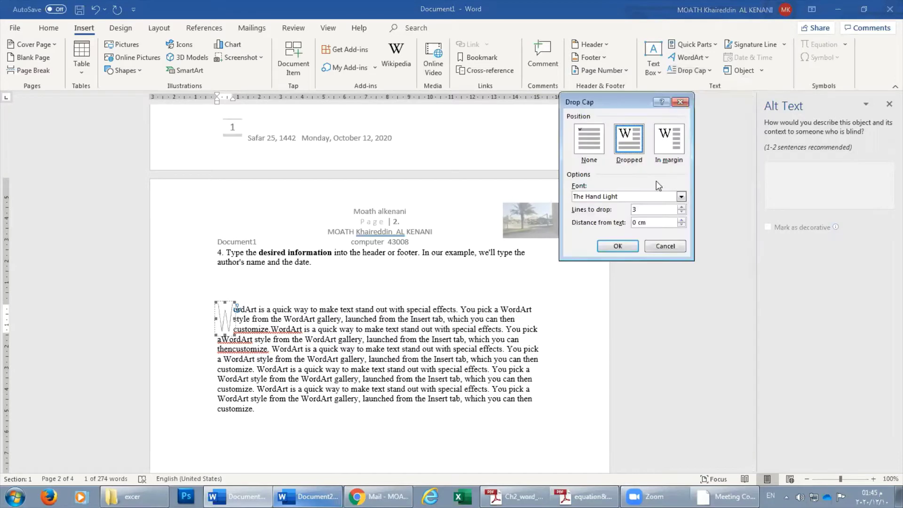
left_click(681, 196)
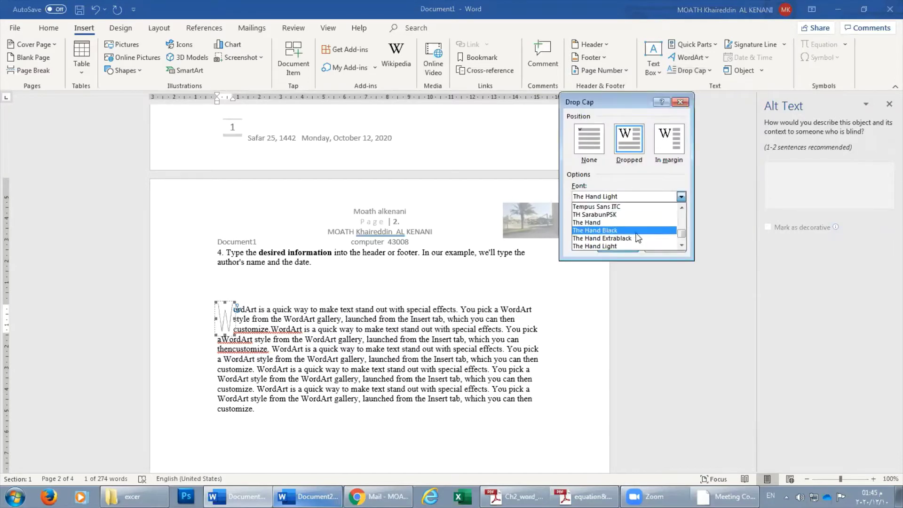
left_click(682, 246)
left_click(690, 251)
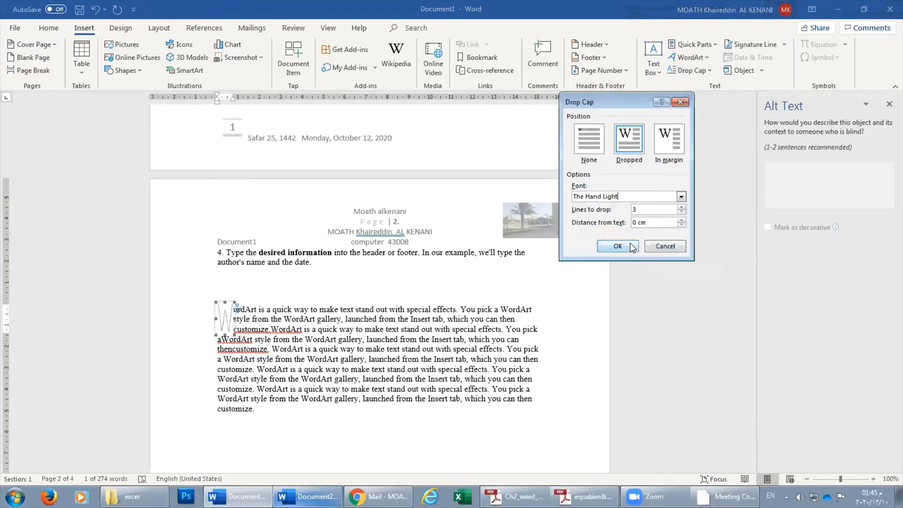
left_click(681, 197)
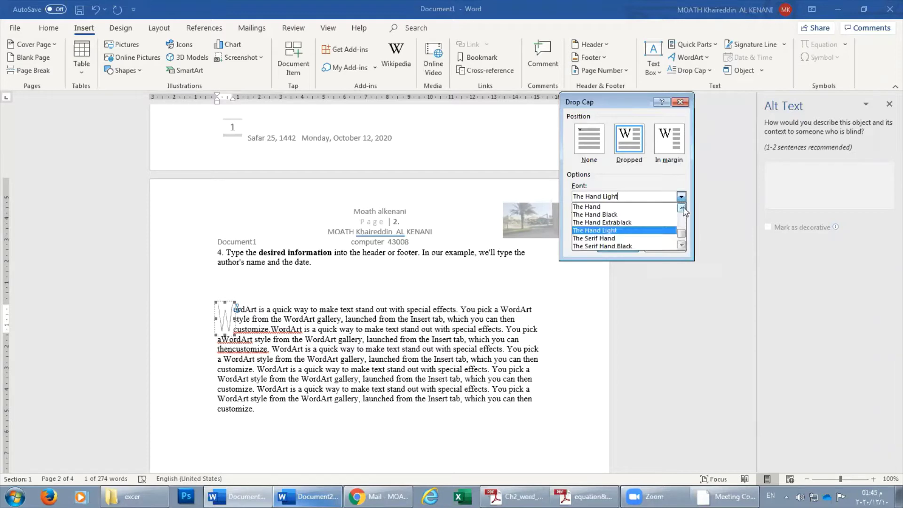
left_click(682, 207)
left_click(683, 206)
left_click(640, 207)
left_click(619, 246)
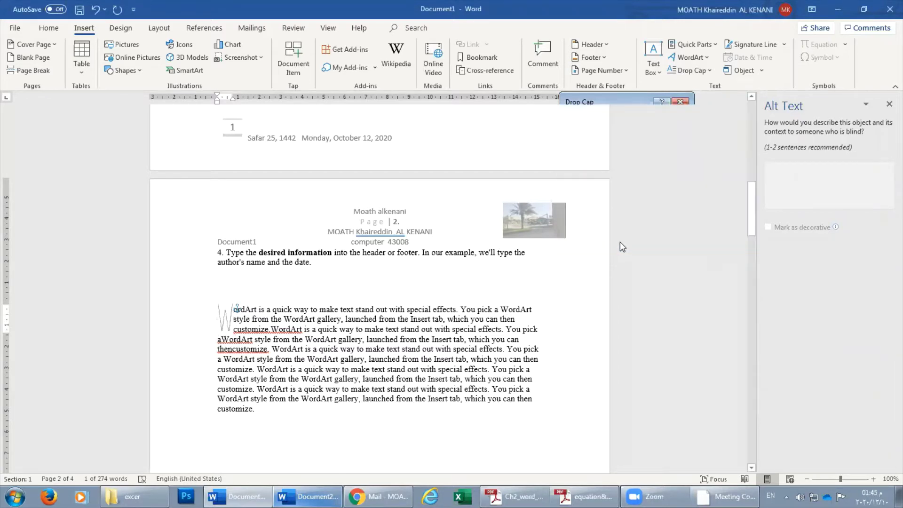
left_click(677, 70)
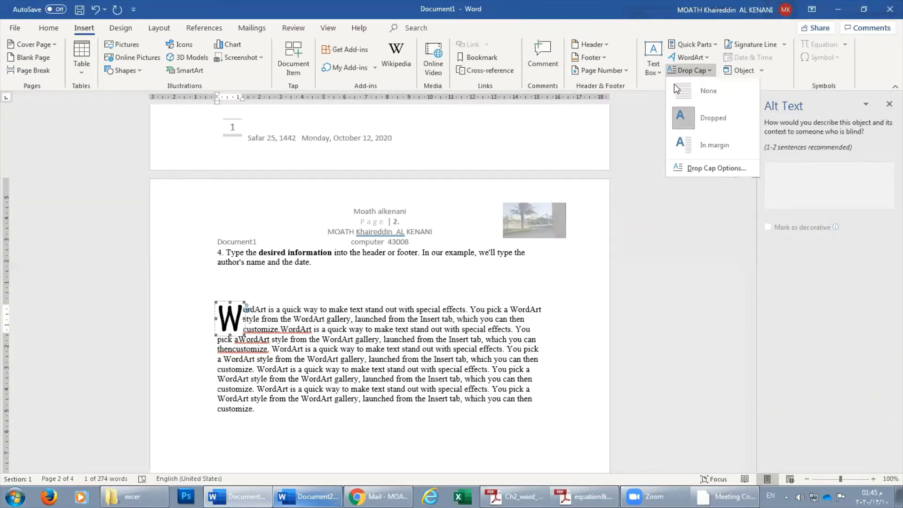
left_click(684, 170)
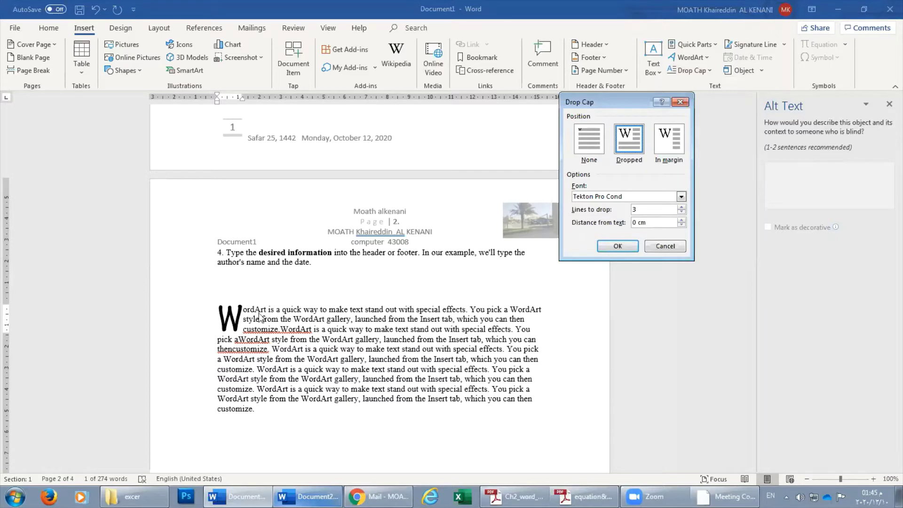
Raise the drop cap to four lines and increase its distance from text
left_click(682, 207)
left_click(617, 246)
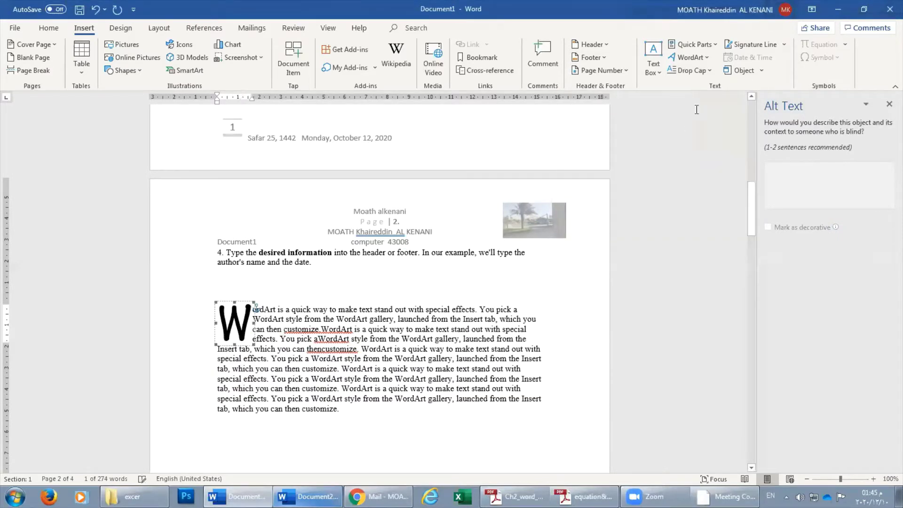
left_click(692, 70)
left_click(719, 170)
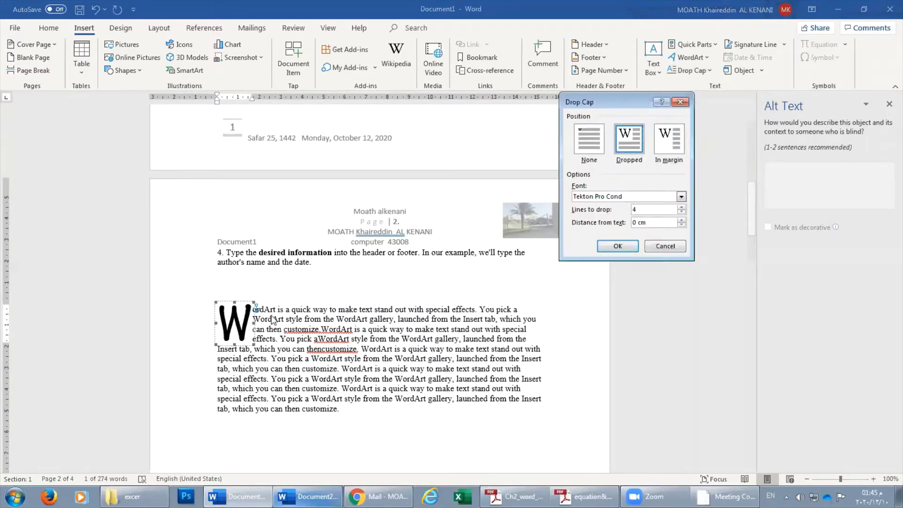
left_click(681, 219)
left_click(603, 247)
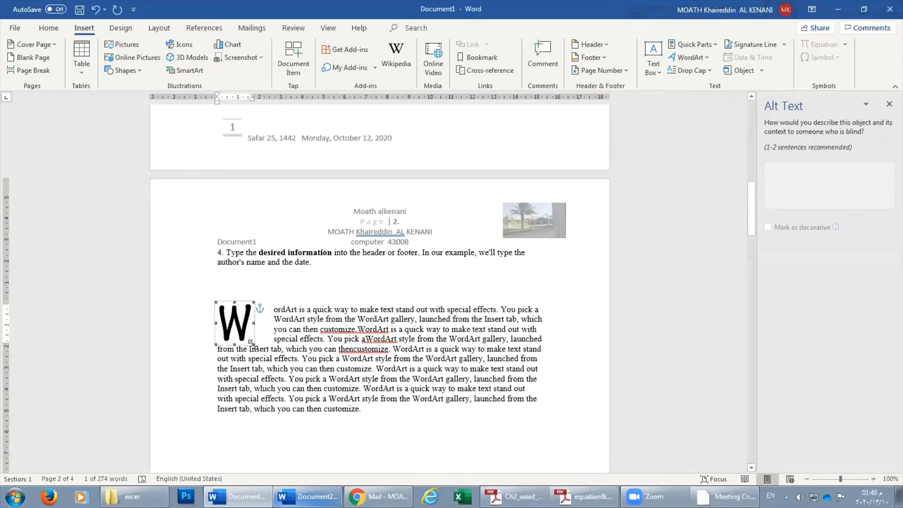
Enlarge the dropped W to six lines, 1 cm away from the paragraph text
left_click_drag(254, 347, 270, 363)
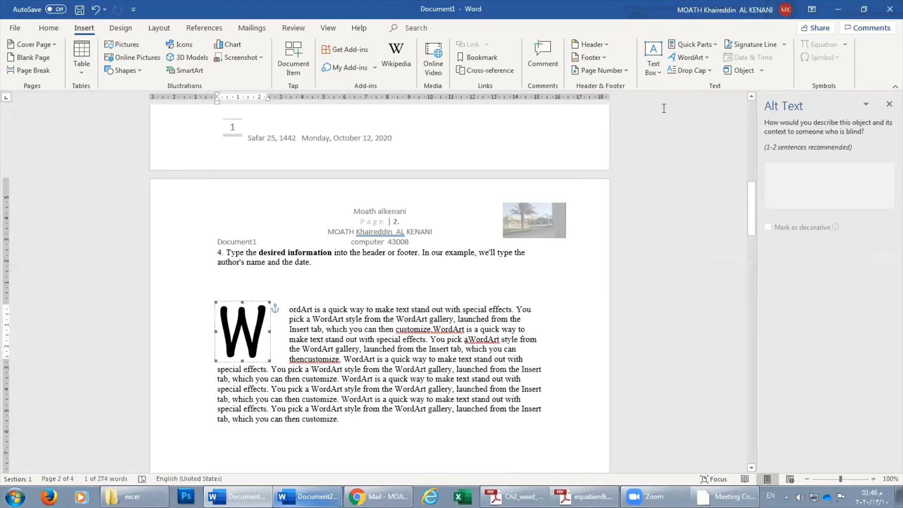
left_click(689, 72)
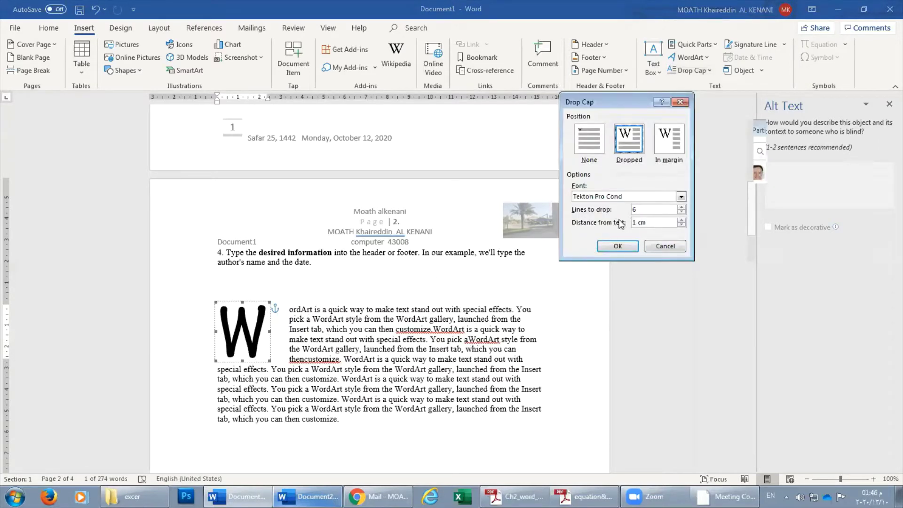
left_click_drag(683, 243, 591, 149)
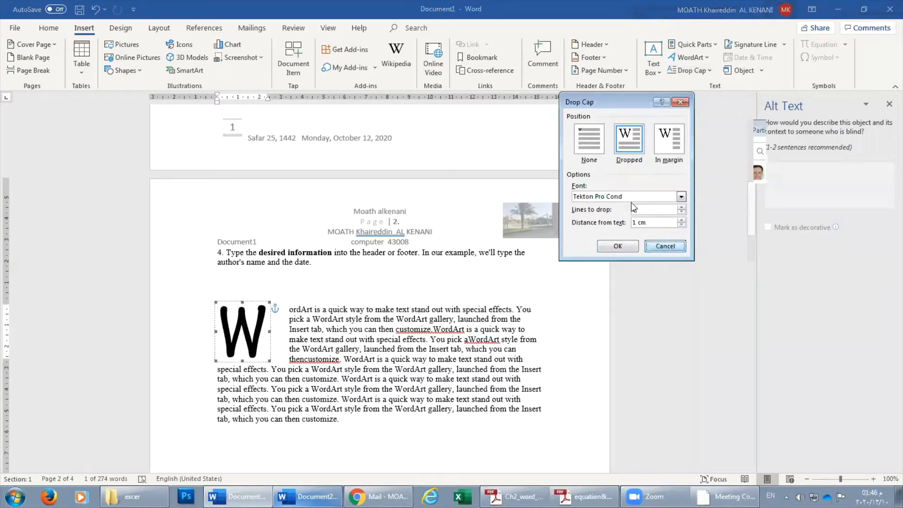
left_click(589, 143)
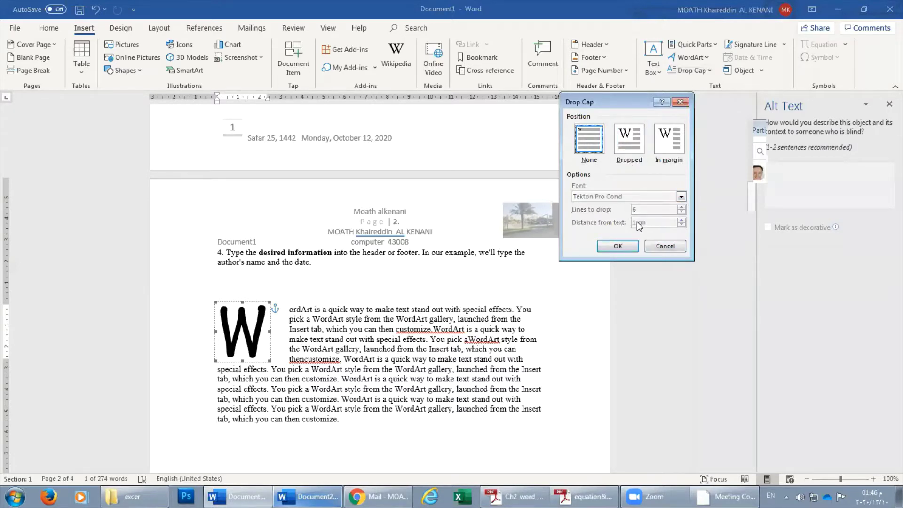
left_click(617, 246)
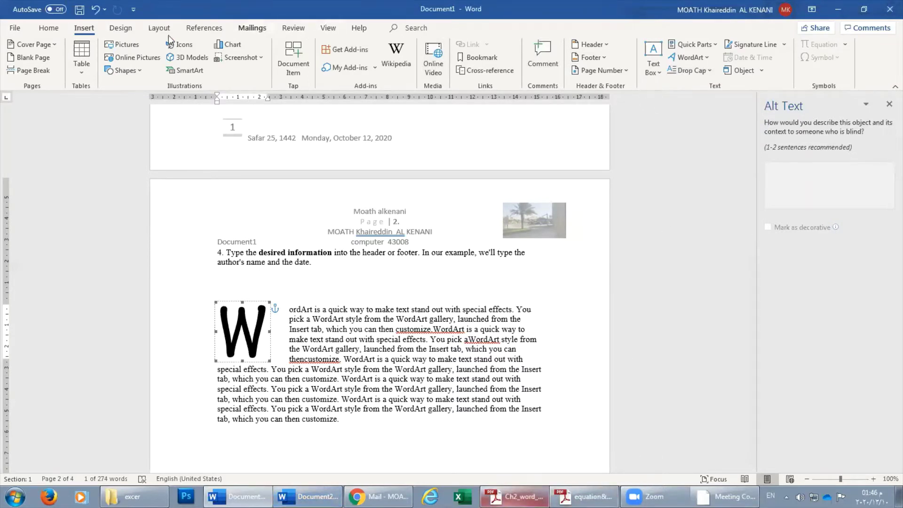
Open the More Symbols chart from the paragraph text and move it aside
left_click(449, 349)
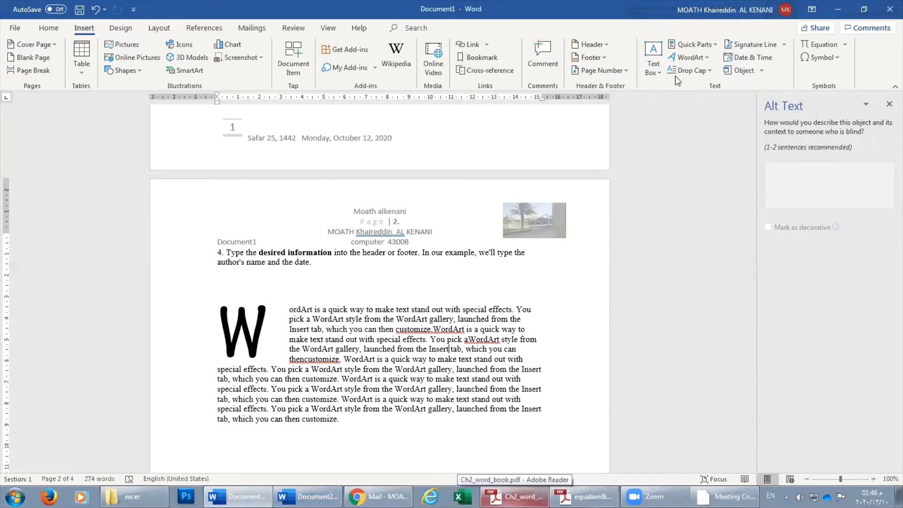
scroll(517, 212, "down", 3)
scroll(347, 289, "down", 3)
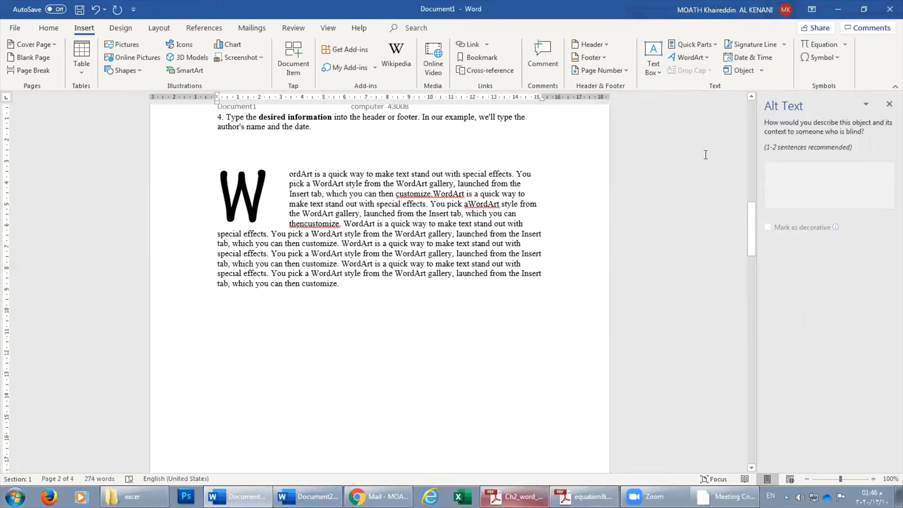
left_click(841, 57)
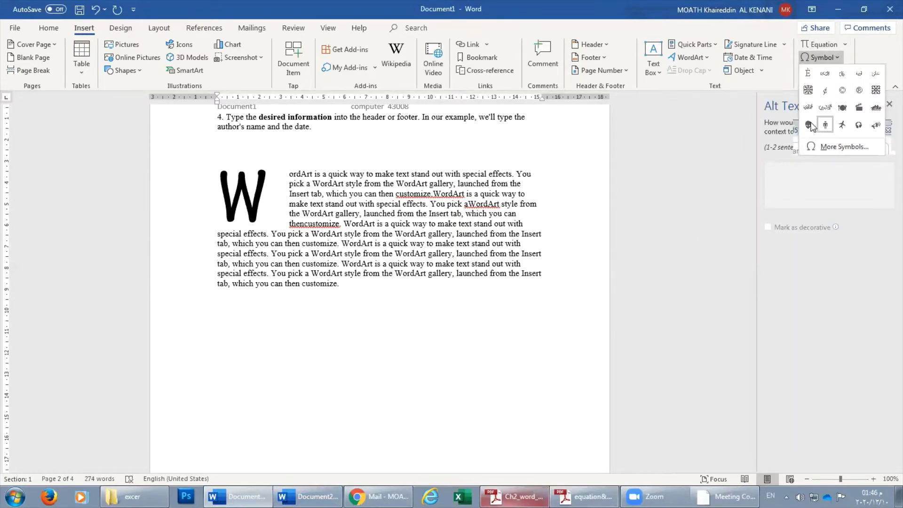
left_click(830, 148)
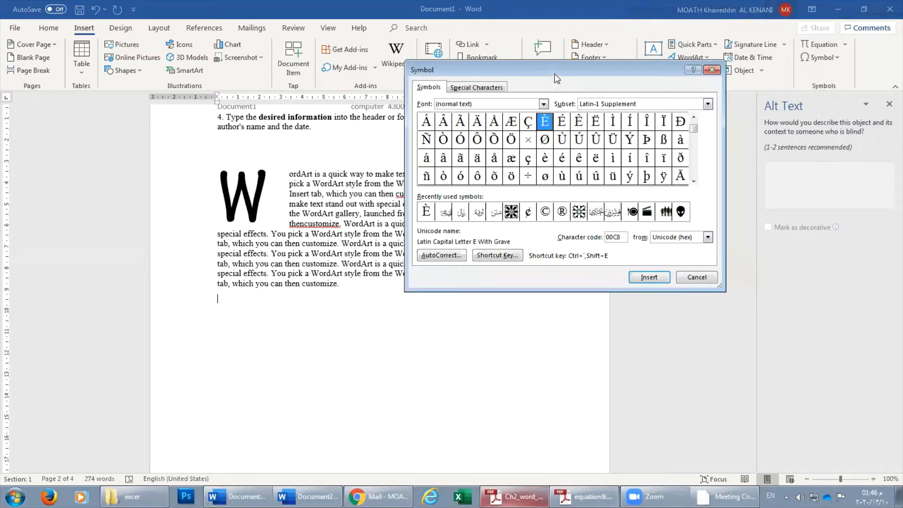
left_click_drag(544, 75, 561, 46)
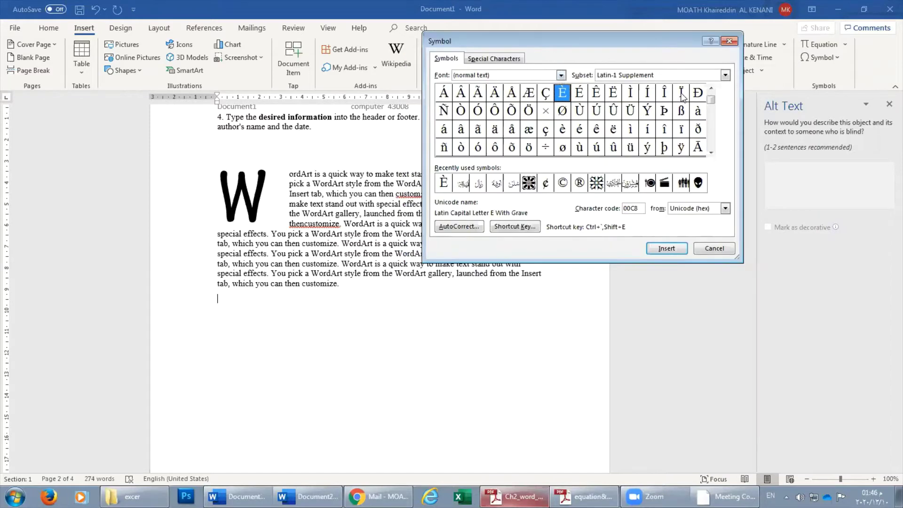
Scroll down through the (normal text) character subsets
left_click(711, 152)
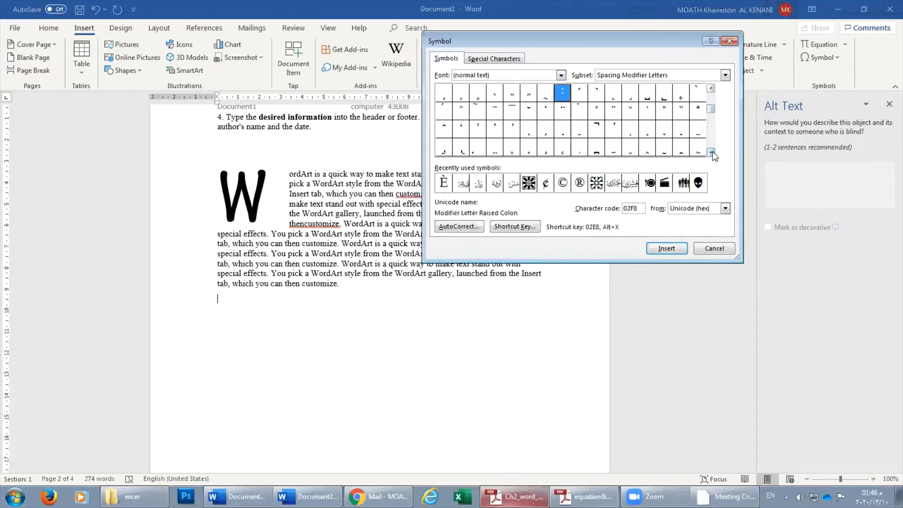
left_click(711, 152)
left_click(711, 153)
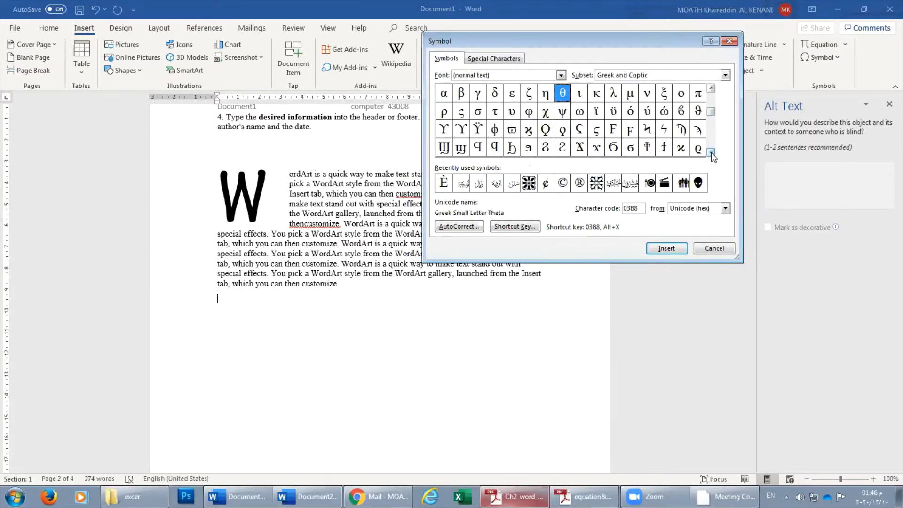
left_click(711, 152)
left_click(712, 121)
mouse_move(710, 118)
left_mouse_down()
mouse_move(714, 127)
mouse_move(711, 92)
left_mouse_up()
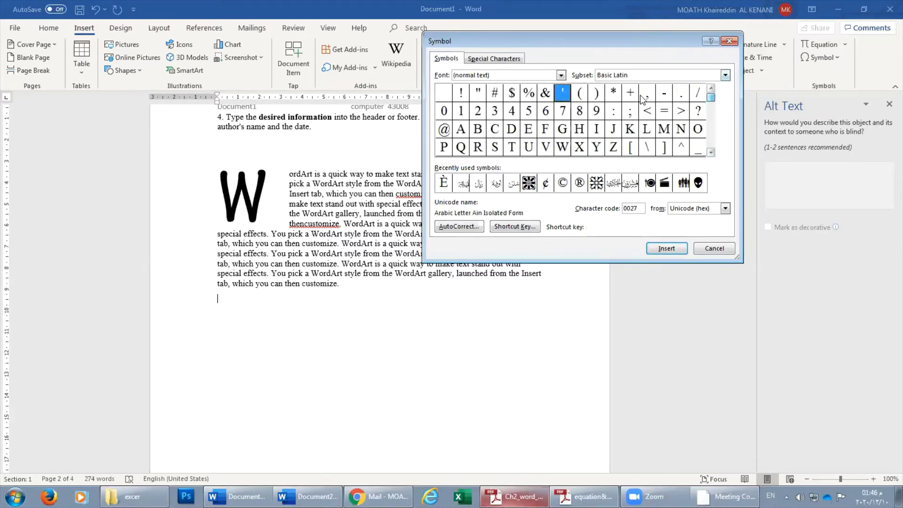
Look over the Basic Latin and Latin-1 characters such as @, © and ®
left_click(444, 131)
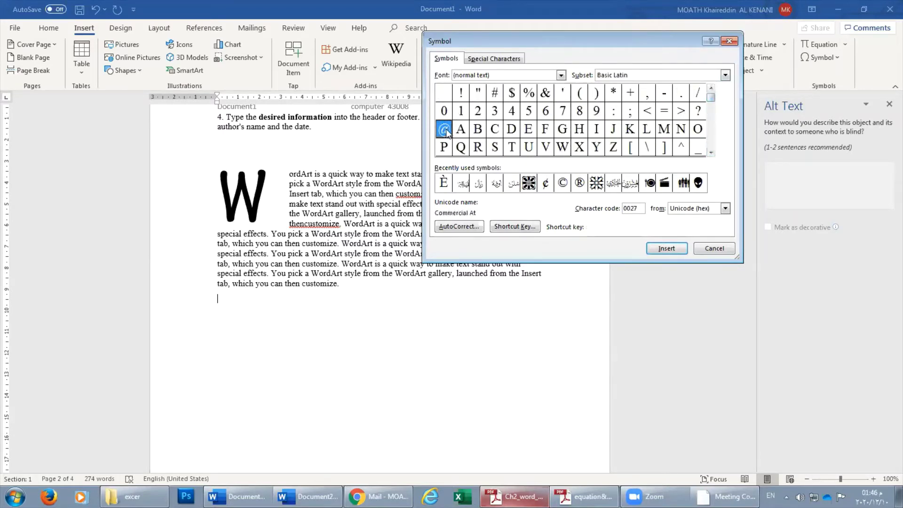
left_click(711, 153)
left_click(711, 153)
left_click(712, 152)
left_click(580, 148)
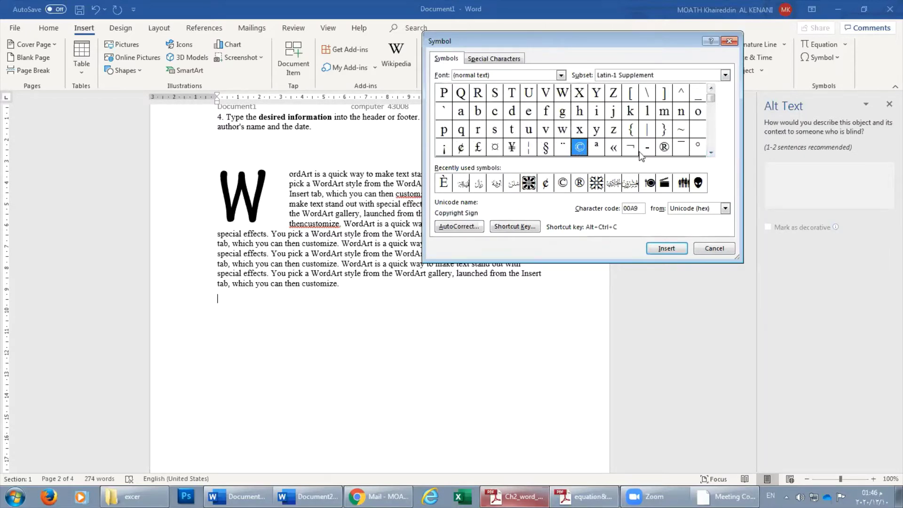
left_click(664, 147)
left_click(712, 153)
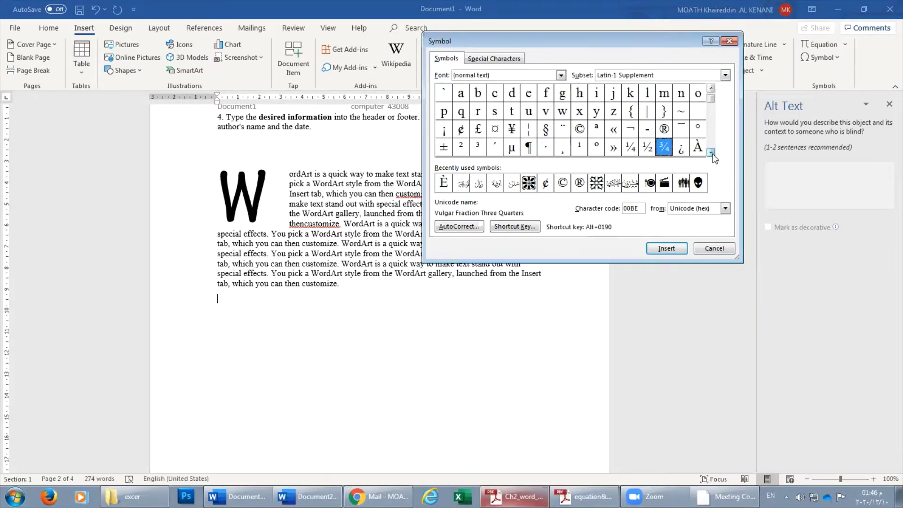
left_click(711, 153)
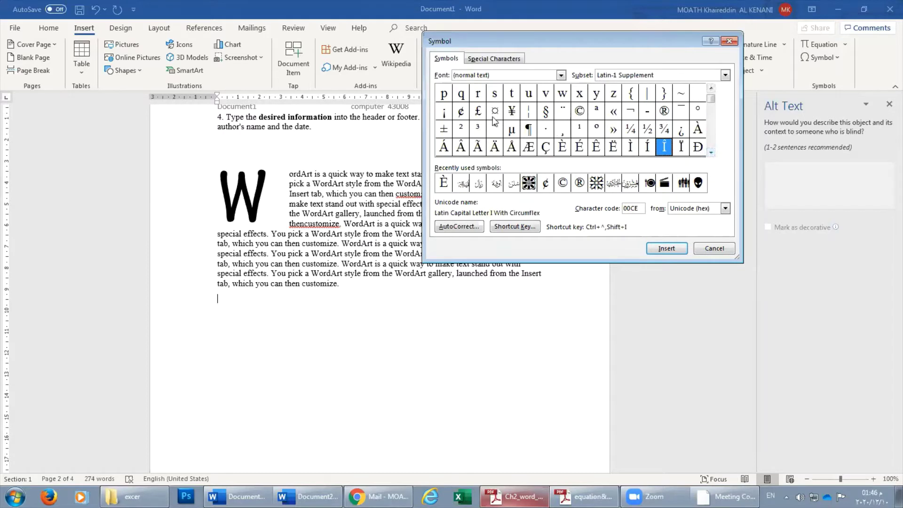
left_click(711, 88)
left_click(711, 88)
left_click(712, 88)
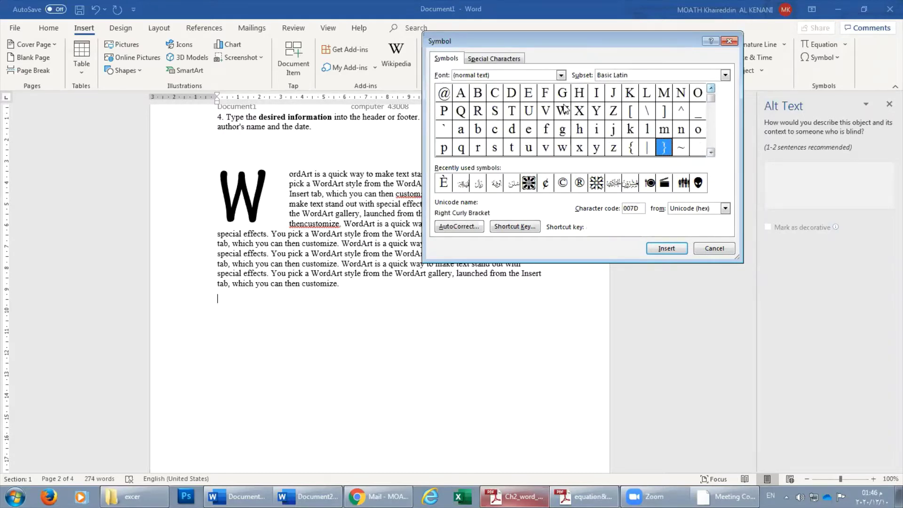
Browse symbol fonts such as Abadi Extra Light and Arabic fonts
left_click(562, 76)
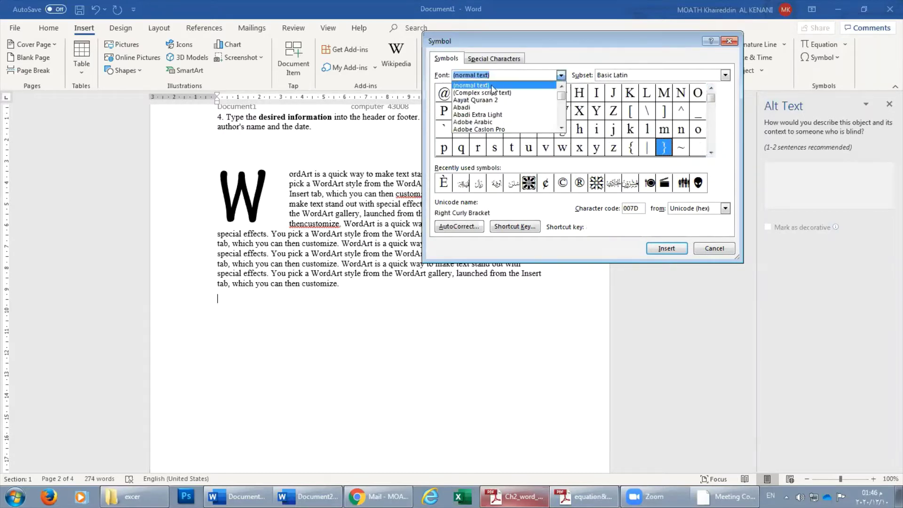
left_click(470, 87)
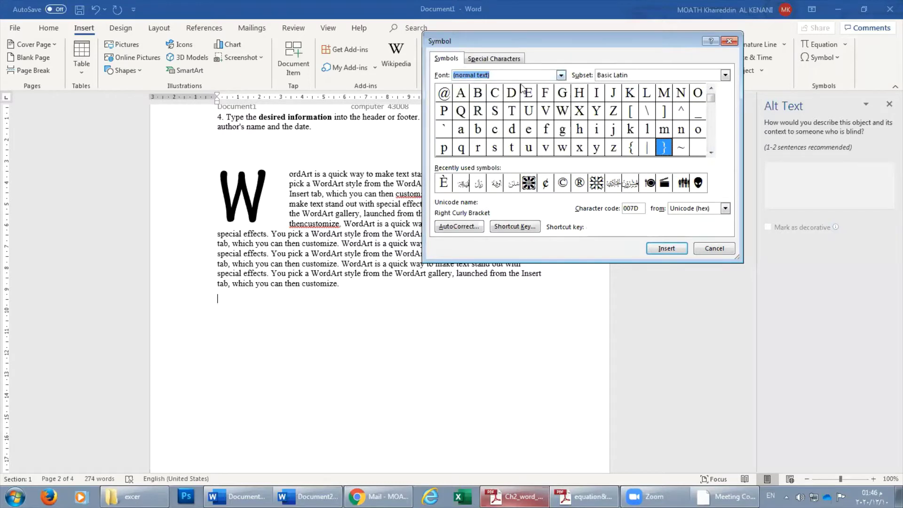
left_click(561, 75)
left_click(522, 114)
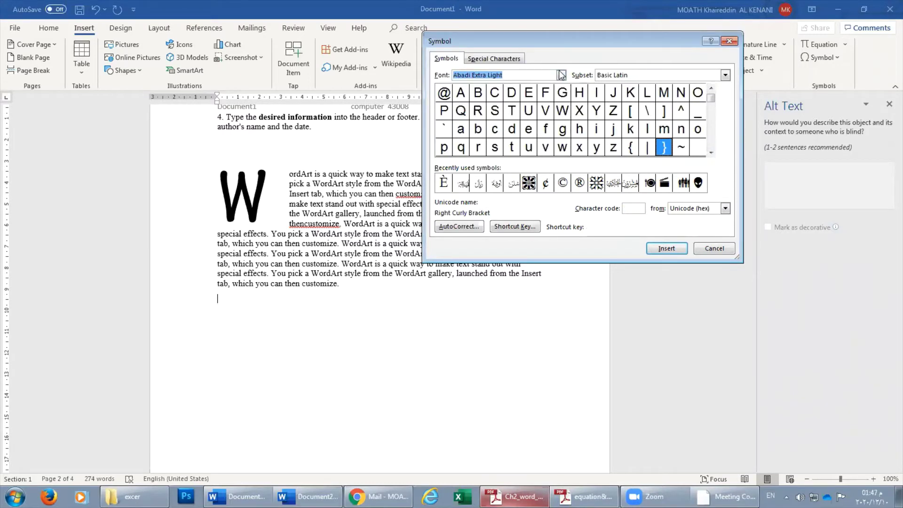
left_click(562, 76)
left_click(513, 122)
left_click(561, 75)
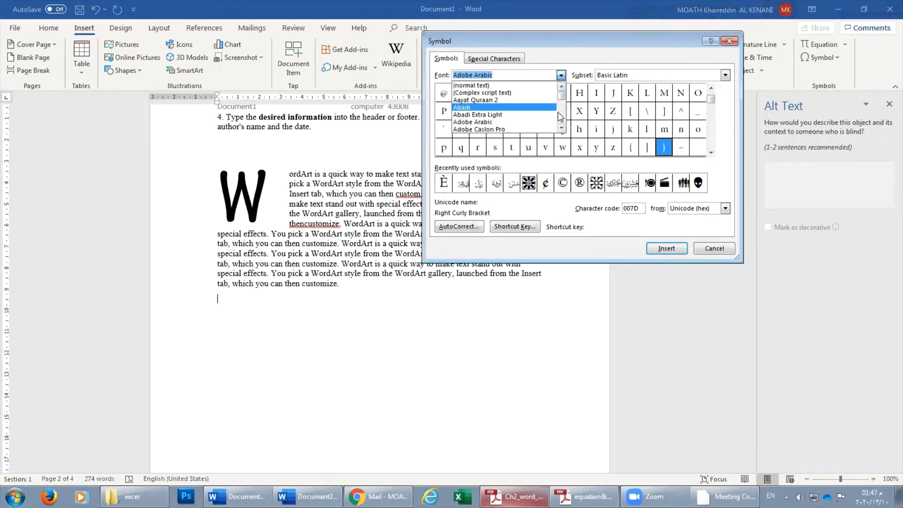
left_click(561, 128)
left_click_drag(562, 97, 562, 126)
left_click(533, 122)
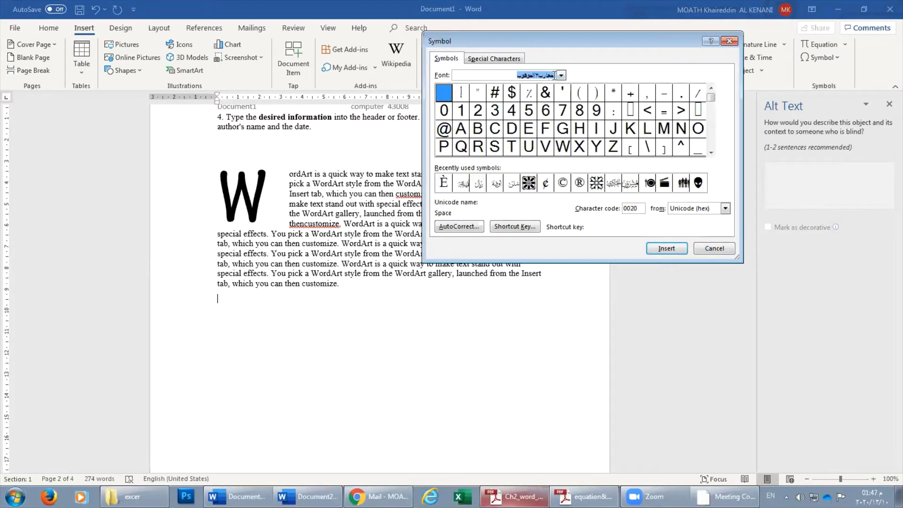
left_click(562, 76)
left_click(484, 128)
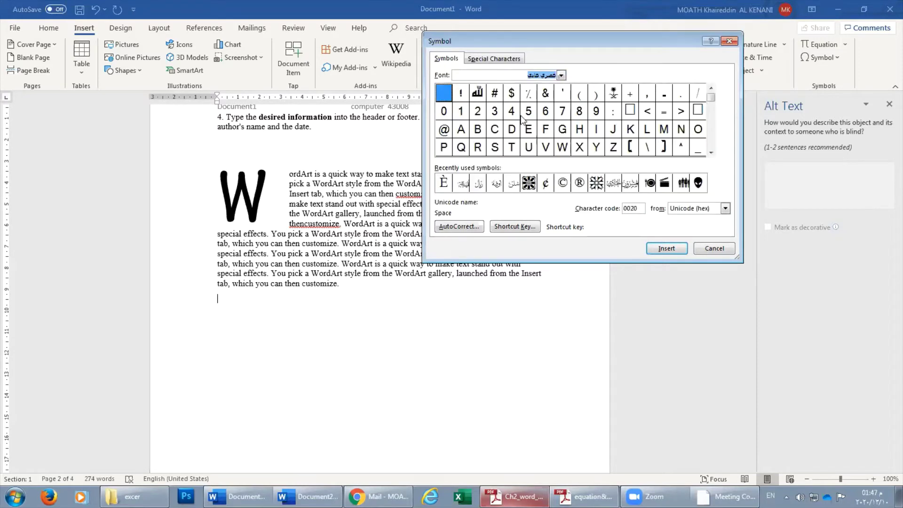
Switch the Symbol chart's font to Wingdings
left_click(561, 75)
left_click(561, 86)
left_click(562, 86)
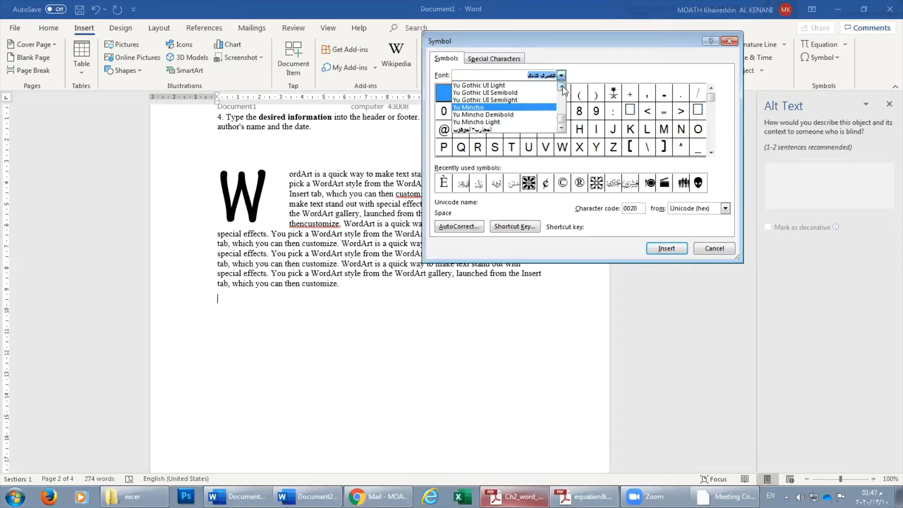
left_click(561, 86)
left_click(562, 87)
left_click(561, 86)
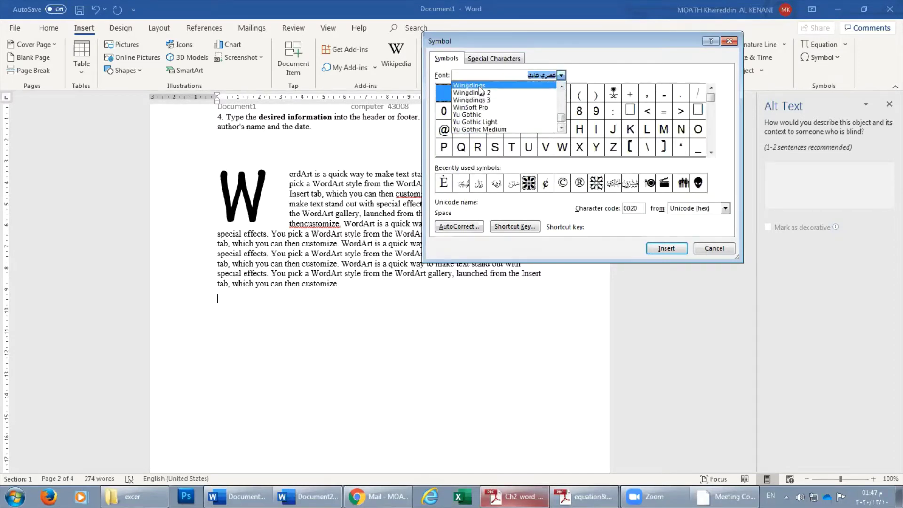
left_click(481, 87)
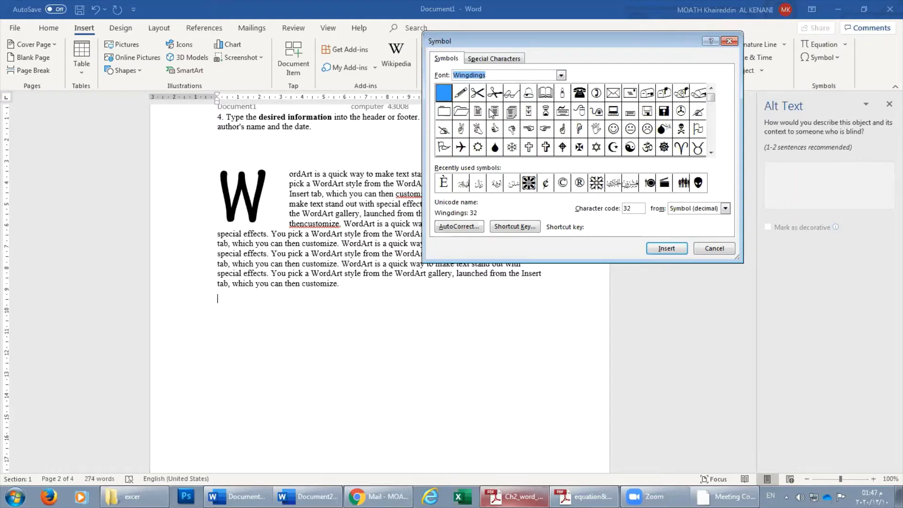
Insert the pencil, glasses and telephone Wingdings symbols
left_click(460, 95)
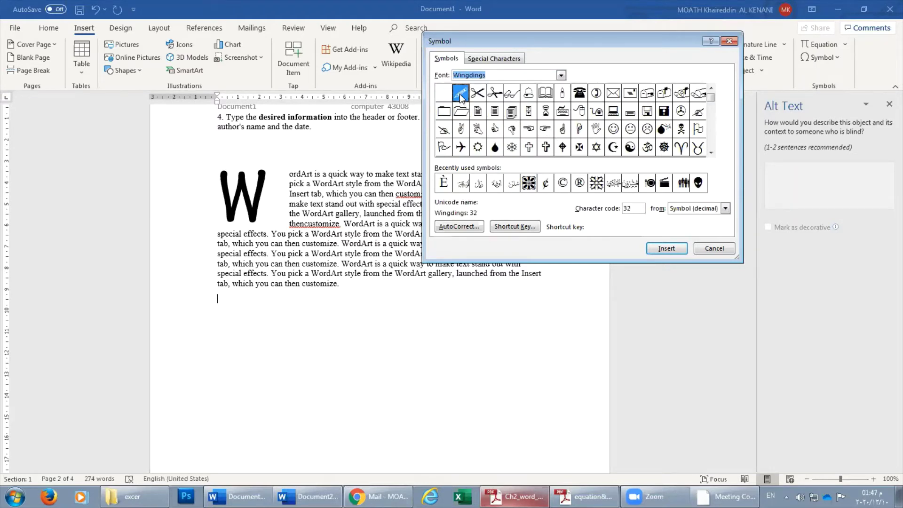
left_click(671, 244)
left_click(511, 95)
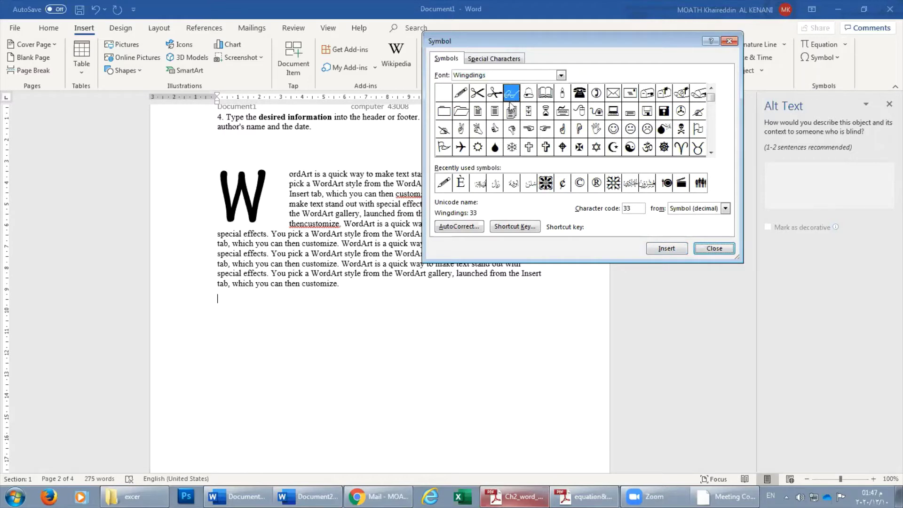
left_click(665, 248)
left_click(597, 93)
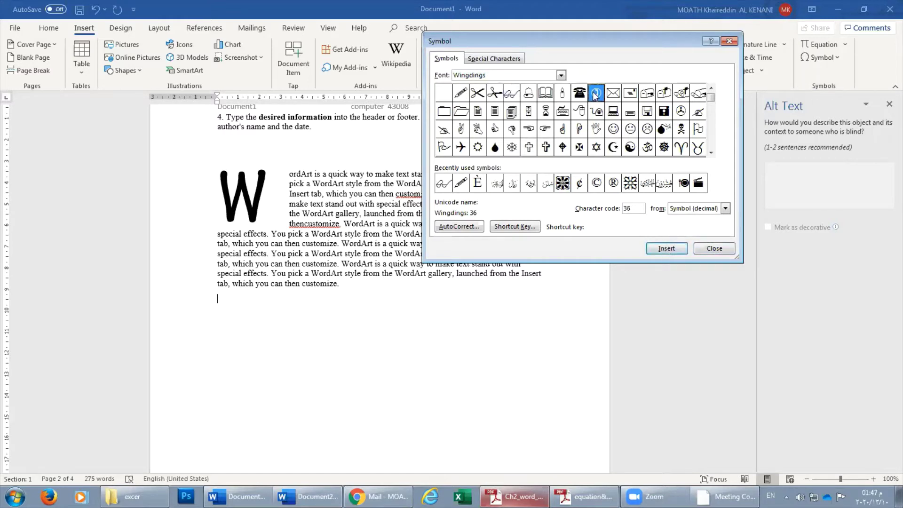
left_click(667, 248)
Add the computer, keyboard and floppy disk symbols, then close the chart
double_click(613, 111)
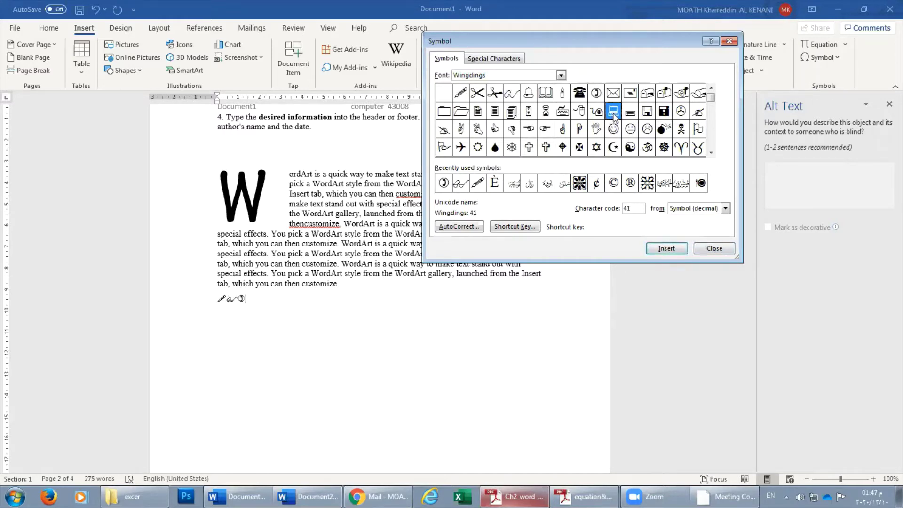
double_click(630, 111)
left_click(647, 111)
double_click(647, 115)
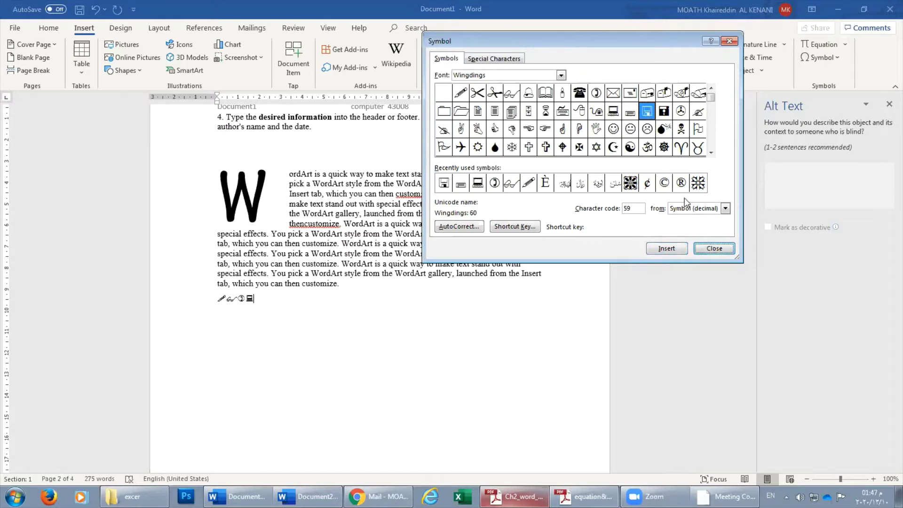
left_click(708, 250)
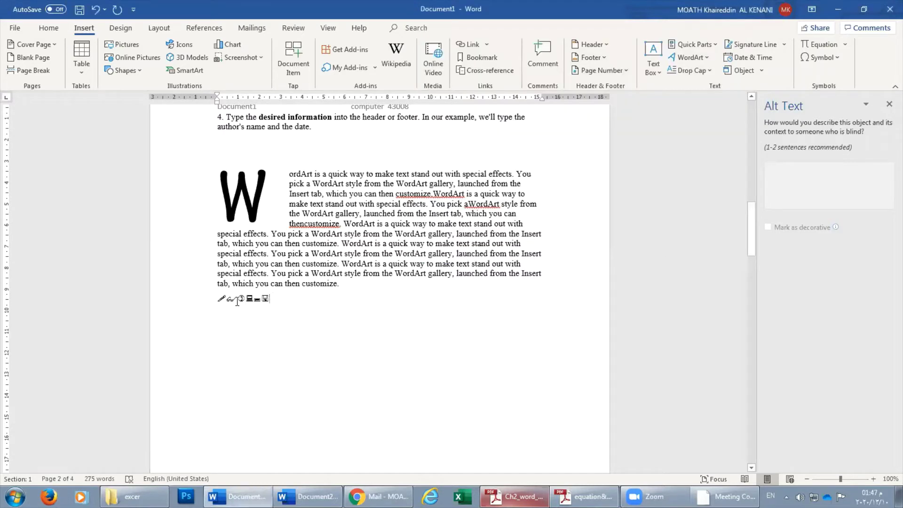
Enlarge the whole Wingdings symbol row to 48 pt
left_click_drag(274, 301, 215, 301)
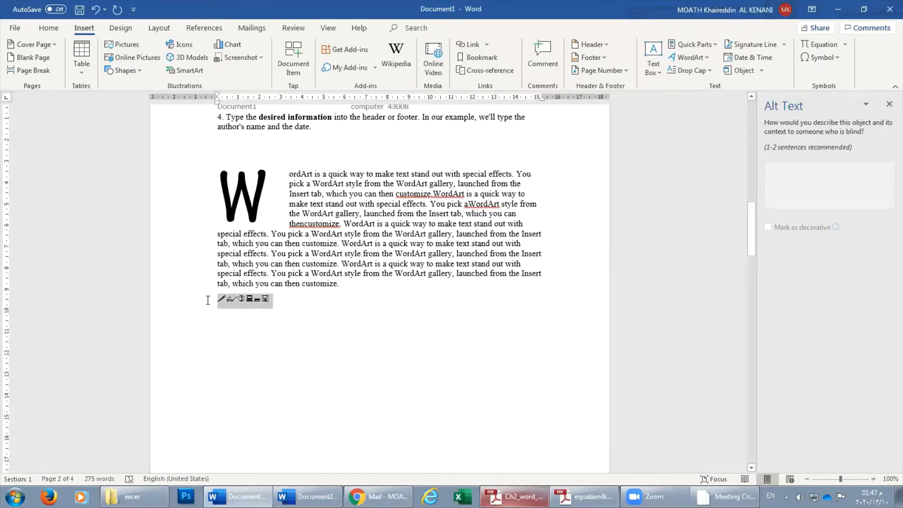
left_click(56, 30)
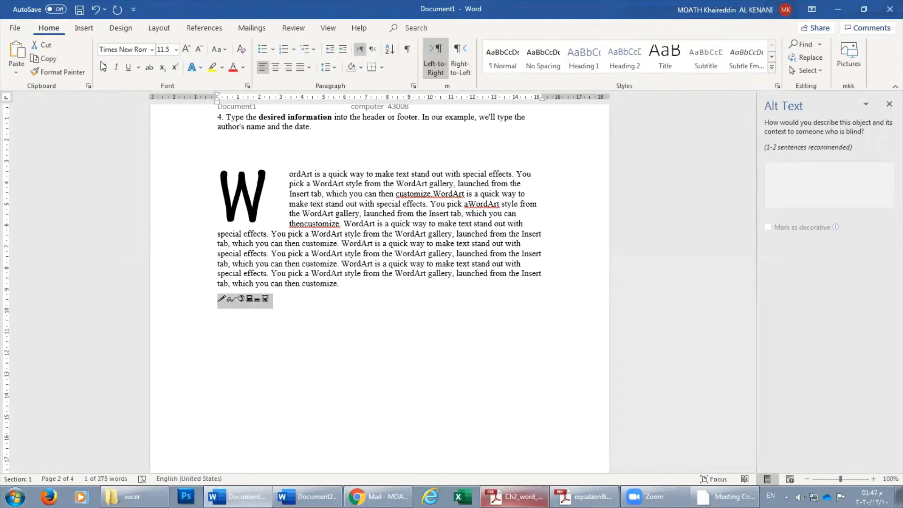
left_click(186, 50)
left_click(185, 50)
left_click(185, 50)
Make the telephone symbol red with a yellow highlight, leaving the caret after the floppy disk
left_click_drag(304, 315, 335, 315)
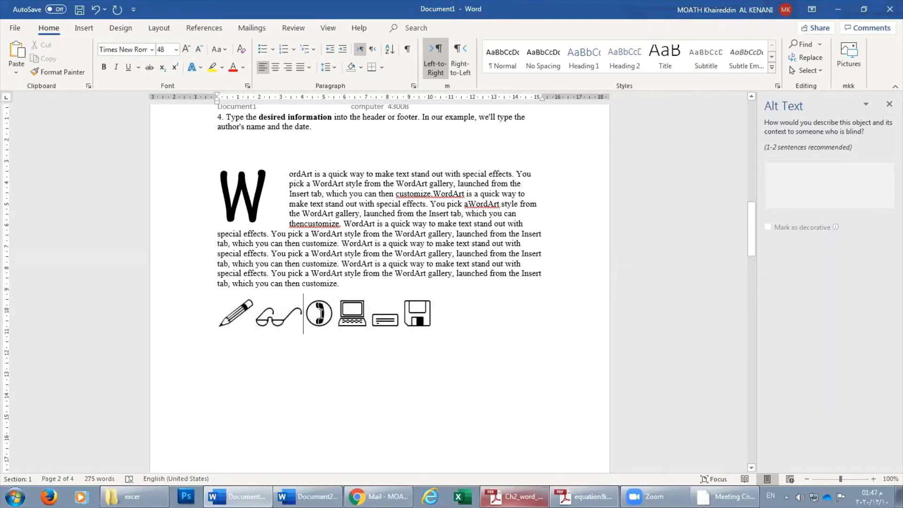
left_click(233, 66)
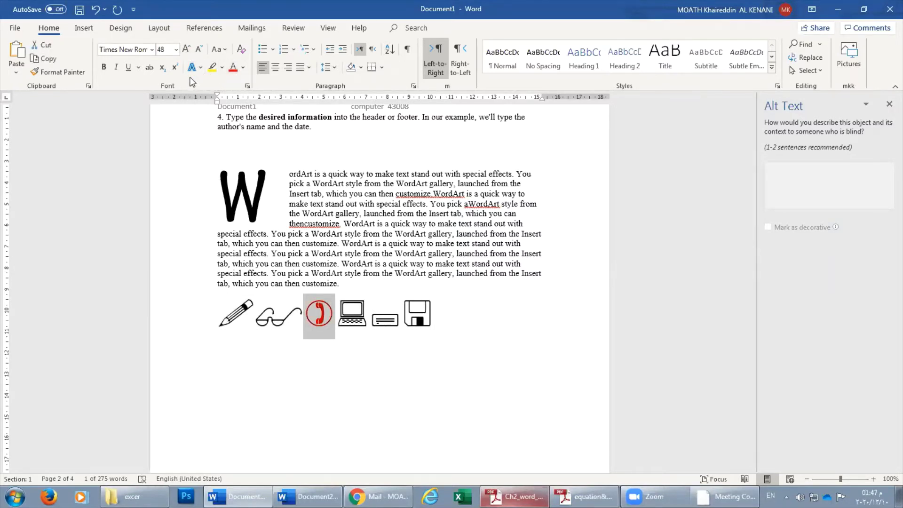
left_click(211, 71)
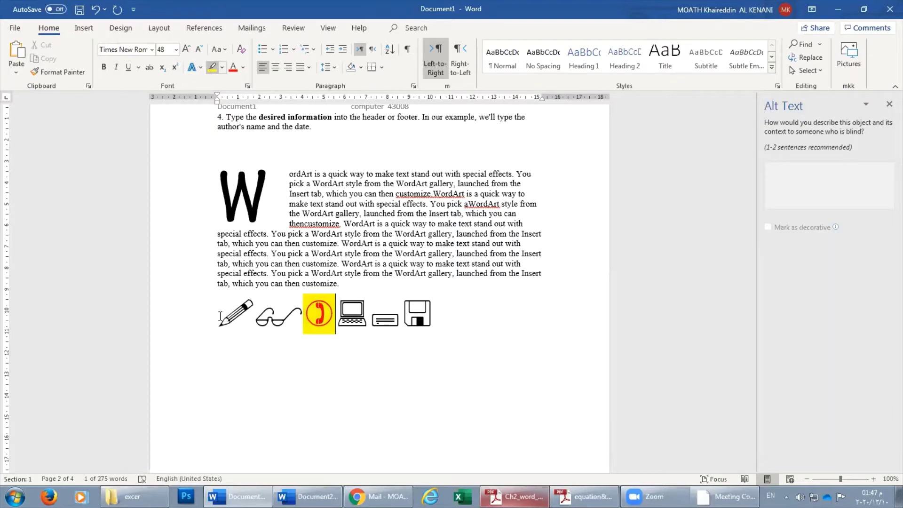
left_click(238, 321)
left_click_drag(238, 321, 299, 319)
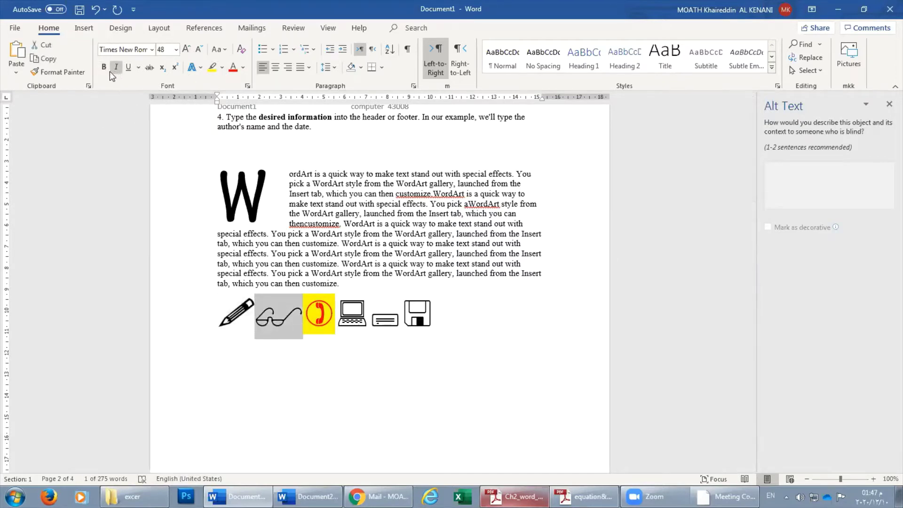
left_click(453, 318)
left_click(415, 318)
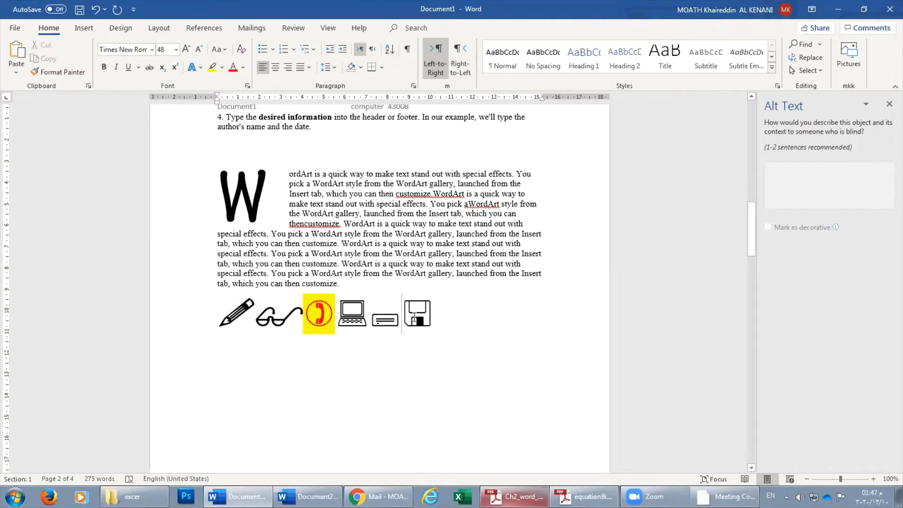
On a new line, type (r), (c) and (tm) so they become ®, © and ™
left_click(84, 28)
left_click(821, 57)
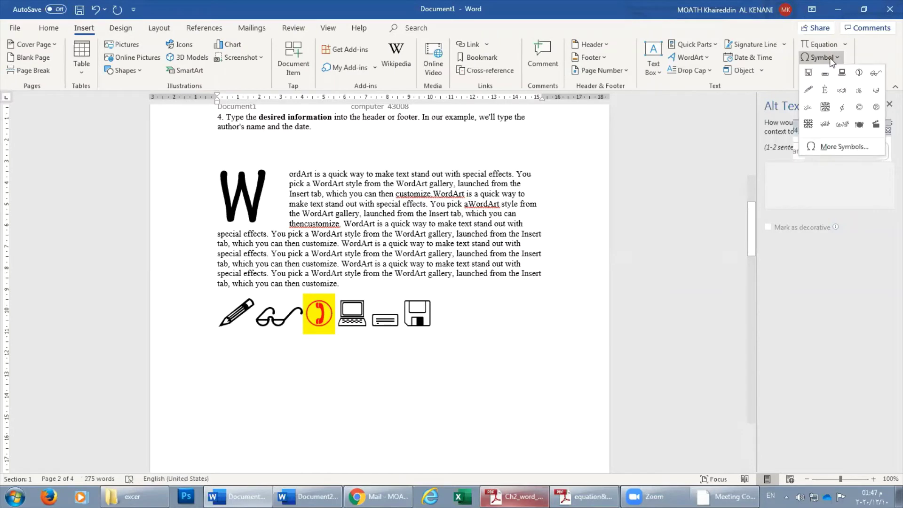
left_click(502, 344)
key("Return")
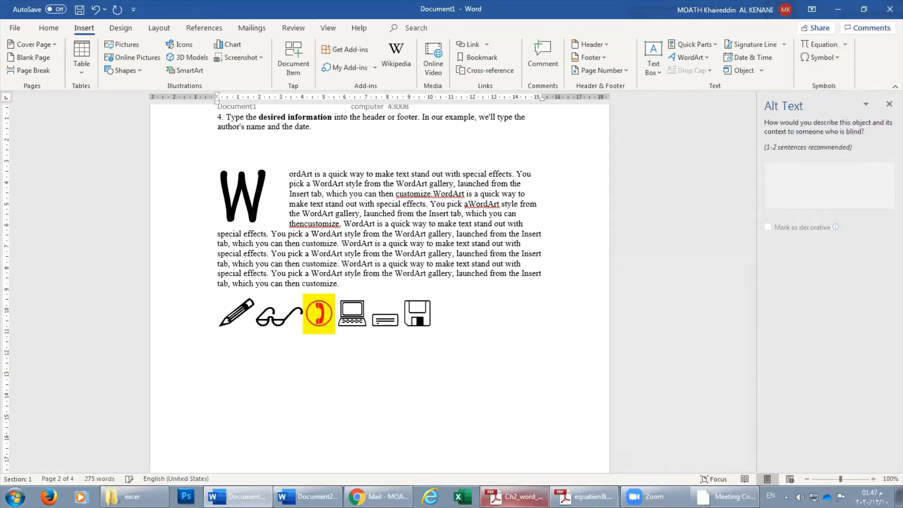
type("(")
type("r)")
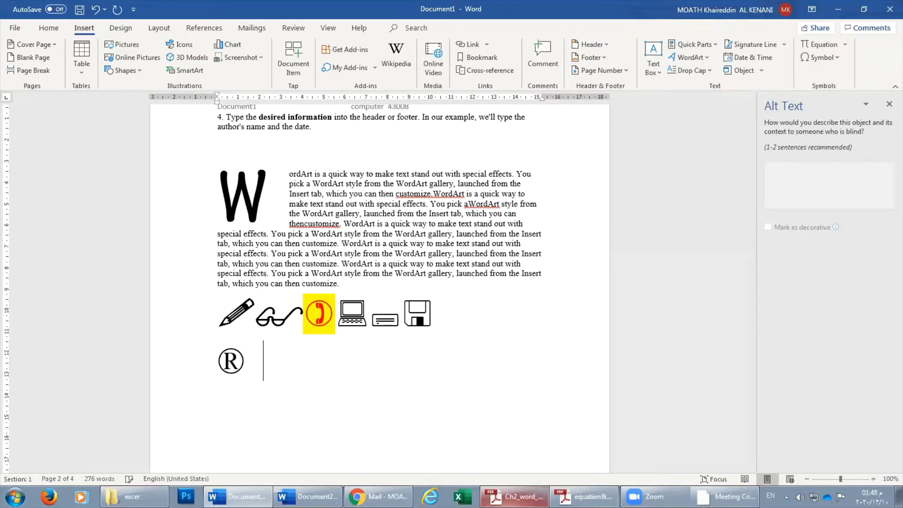
type(" (")
type("c")
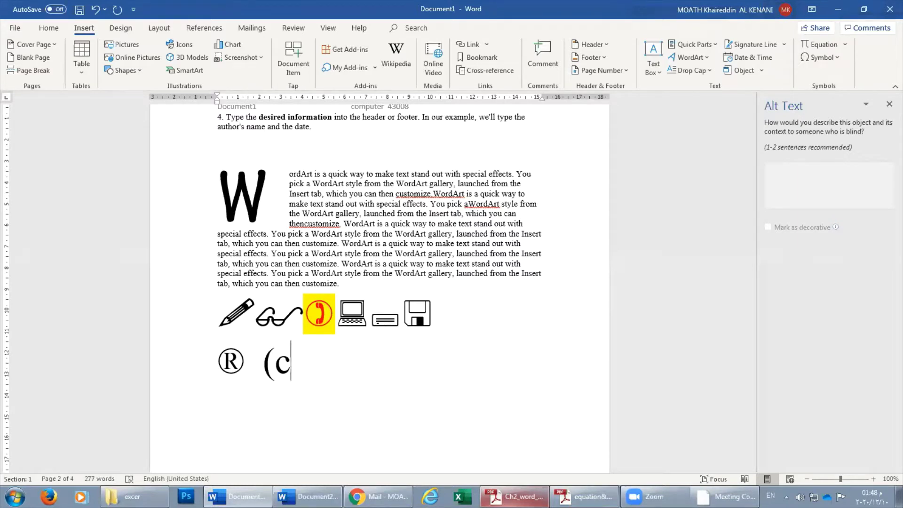
type(")")
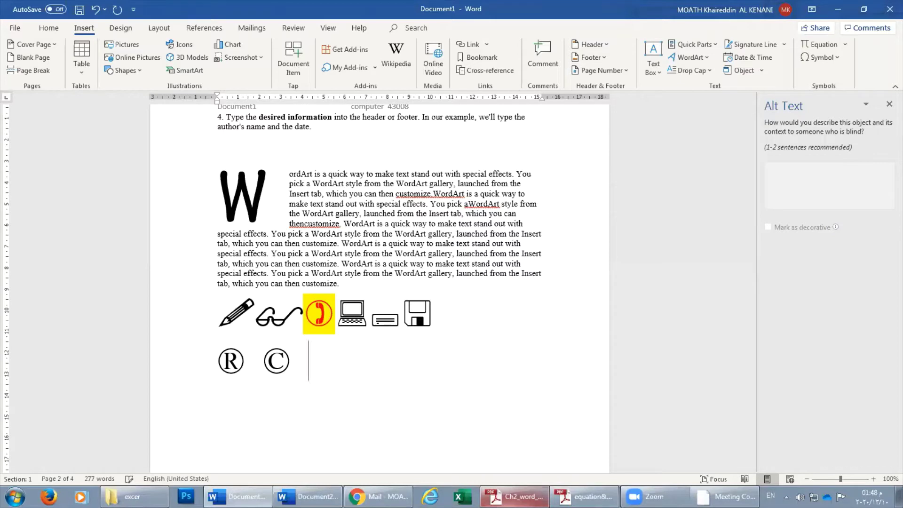
type(" t")
key("Left")
type("(")
type("m)")
Add an empty line below the ® © ™ marks
left_click_drag(365, 357, 198, 367)
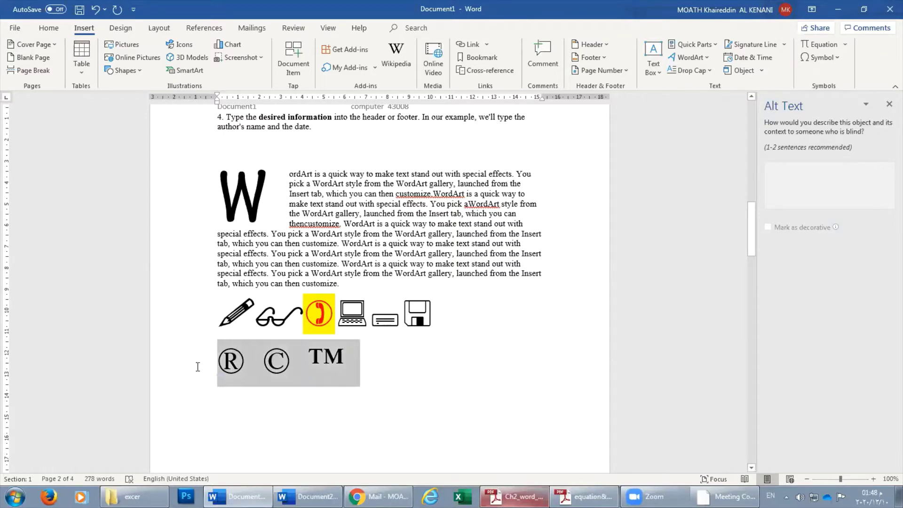
left_click(356, 375)
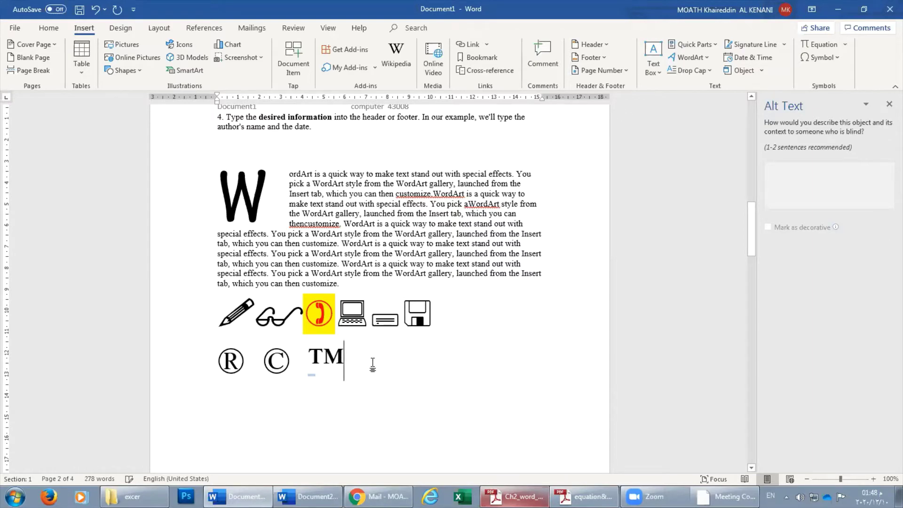
key("Return")
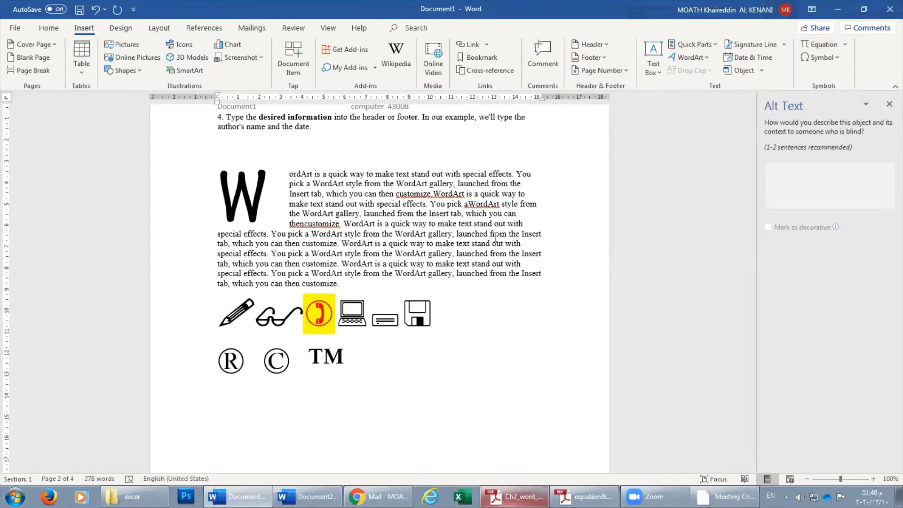
scroll(498, 282, "down", 1)
scroll(499, 283, "down", 3)
scroll(498, 283, "up", 2)
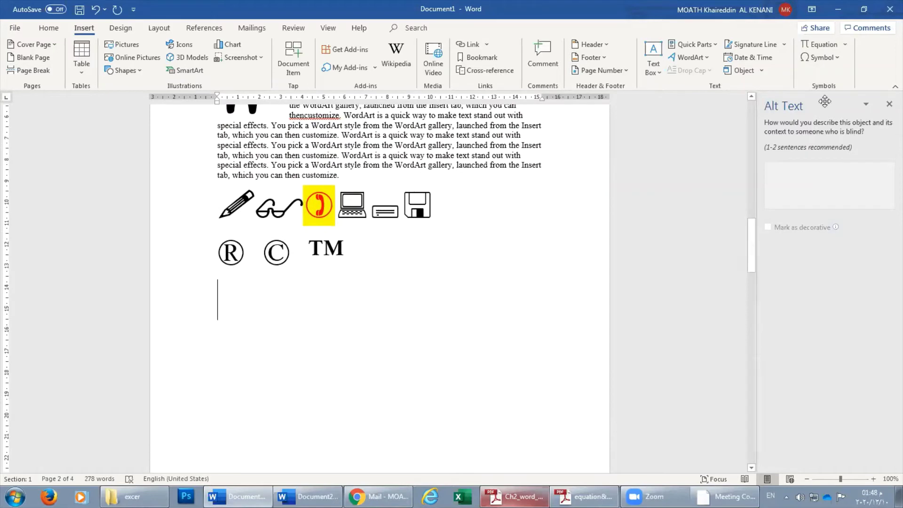
Choose Insert New Equation from the Equation gallery to add an empty equation box
left_click(846, 45)
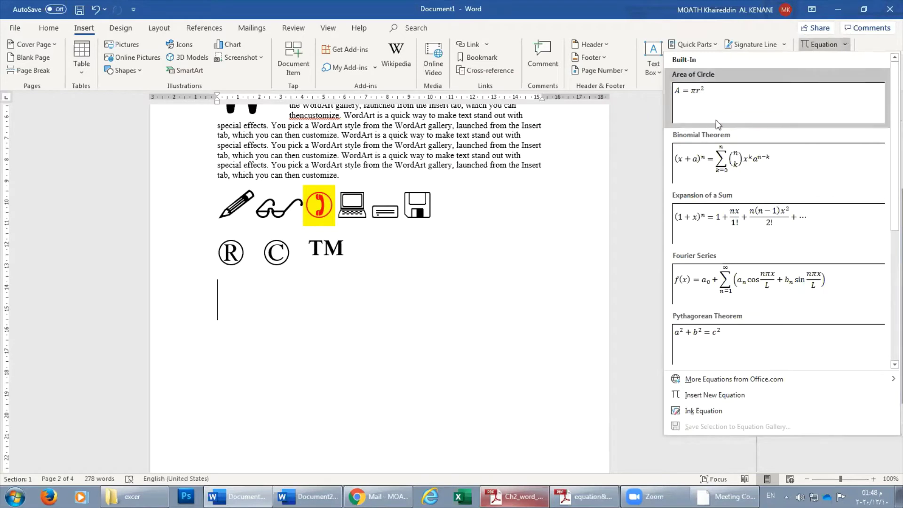
left_click(313, 323)
left_click(359, 257)
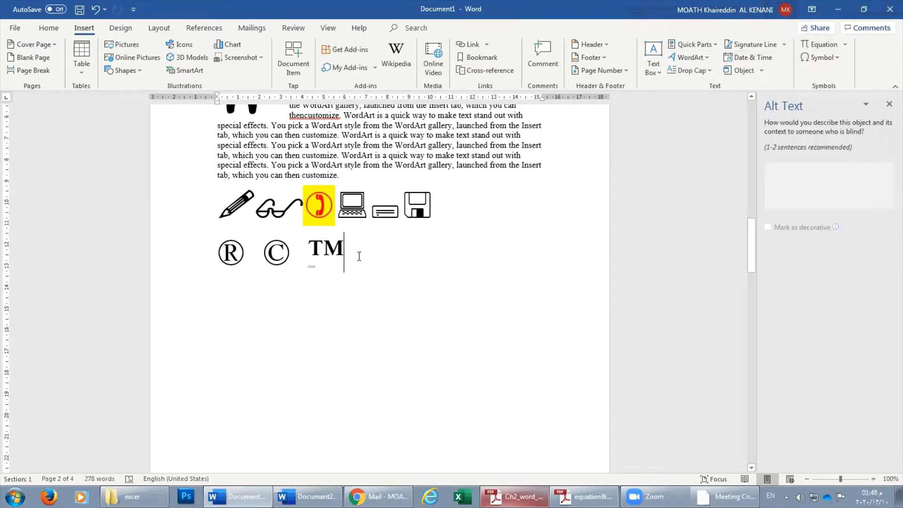
key("ctrl+z")
left_click(846, 44)
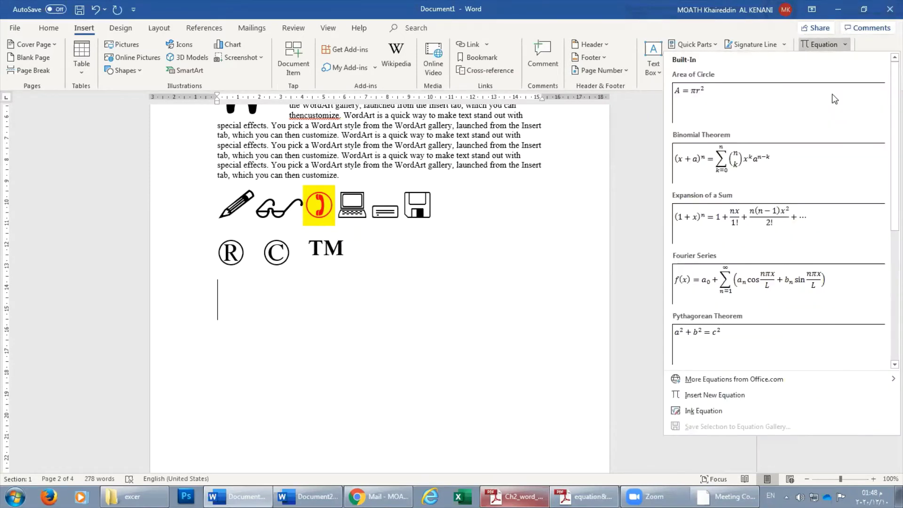
left_click(731, 395)
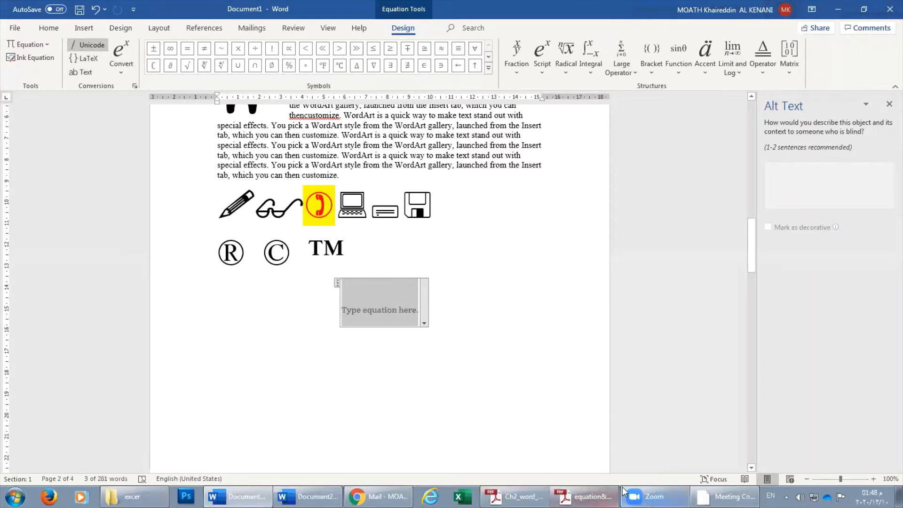
Show Reader's binomial equation exercise on the left, Word on the right, and close Alt Text
left_click(567, 493)
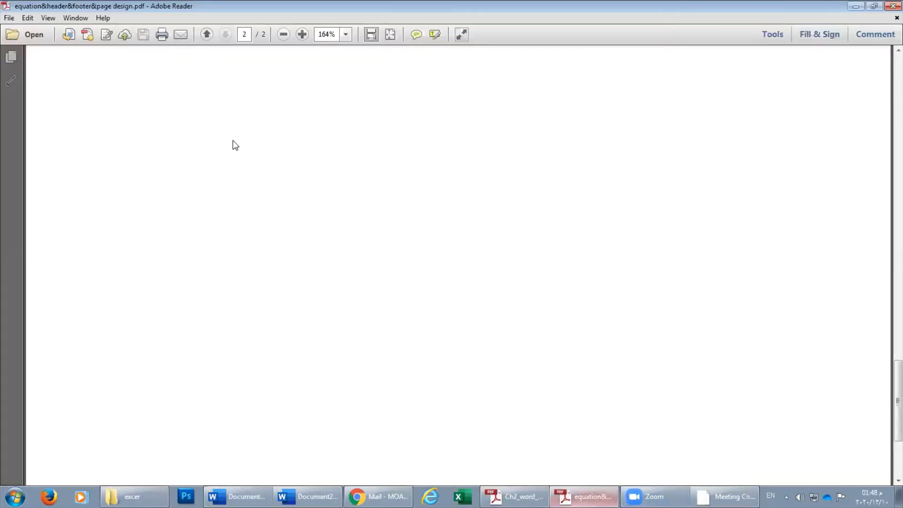
scroll(276, 160, "up", 10)
scroll(275, 160, "up", 5)
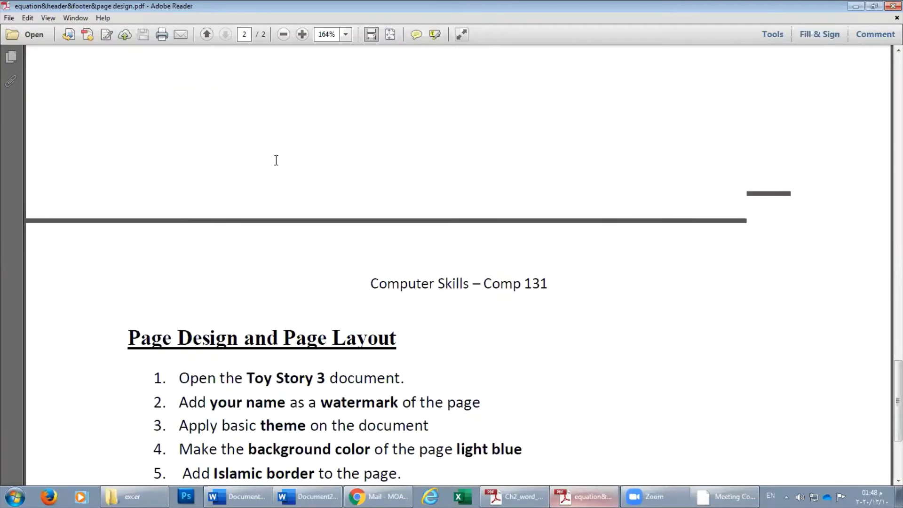
scroll(276, 160, "up", 5)
scroll(276, 156, "up", 3)
double_click(232, 2)
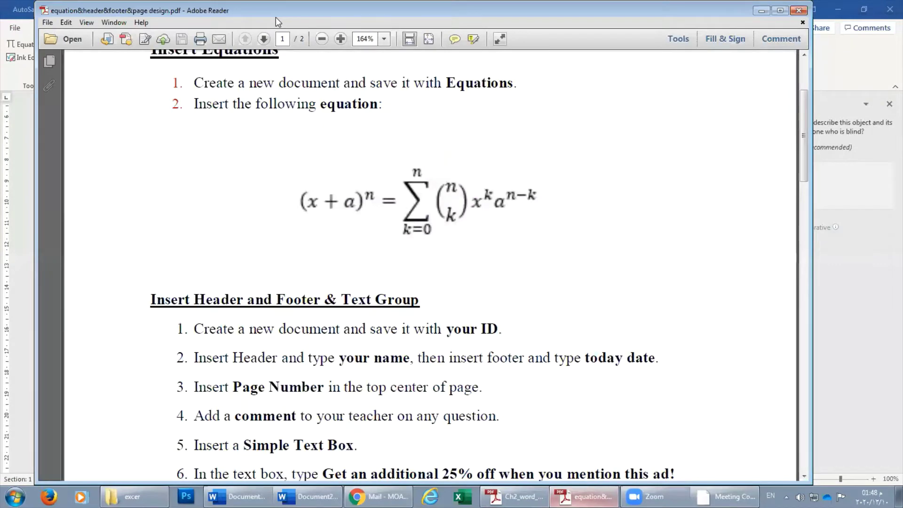
key("super+Left")
left_click(657, 21)
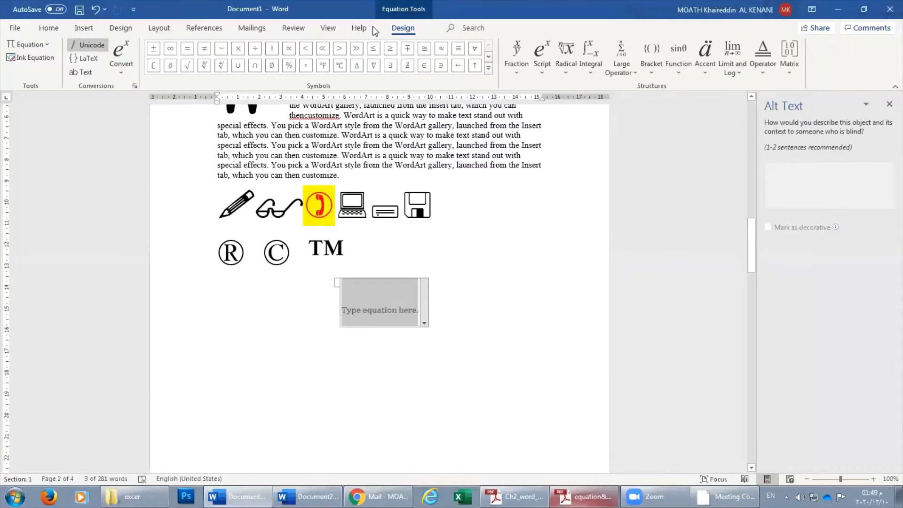
key("super+Right")
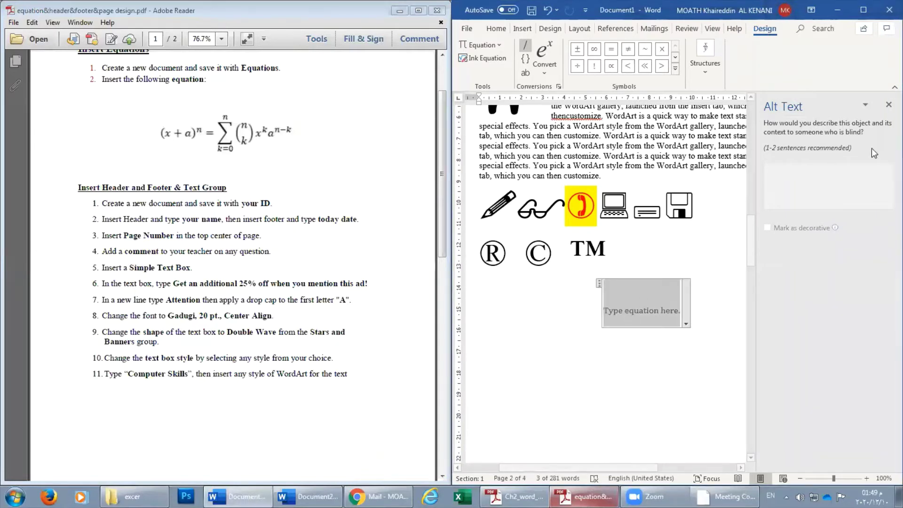
left_click(889, 105)
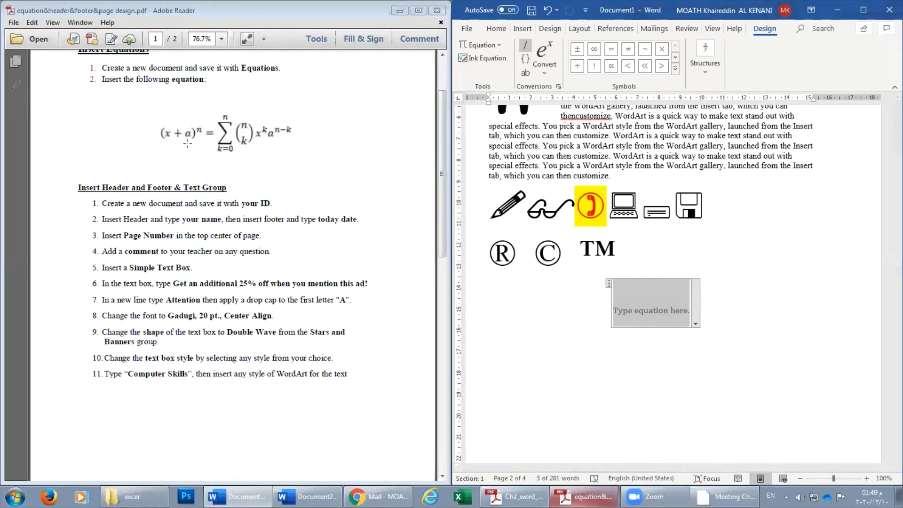
Handwrite (x + a)^n = Σ with limits k=0 to n in the Ink Equation pad
left_click(486, 58)
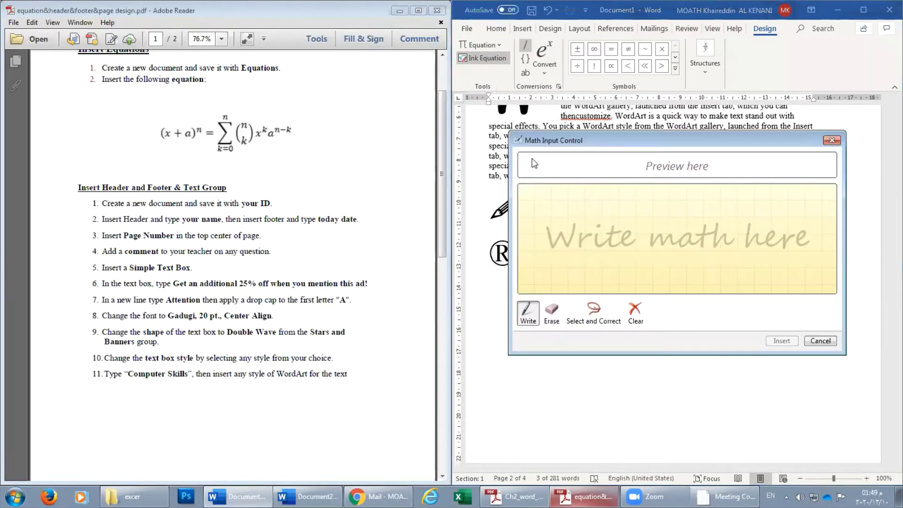
mouse_move(562, 220)
left_mouse_down()
mouse_move(553, 236)
mouse_move(581, 242)
left_mouse_up()
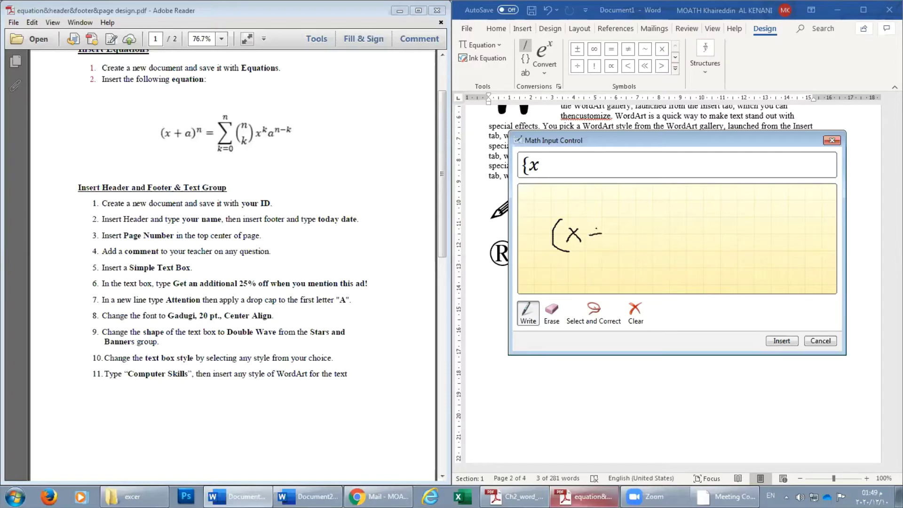
left_click_drag(597, 228, 597, 239)
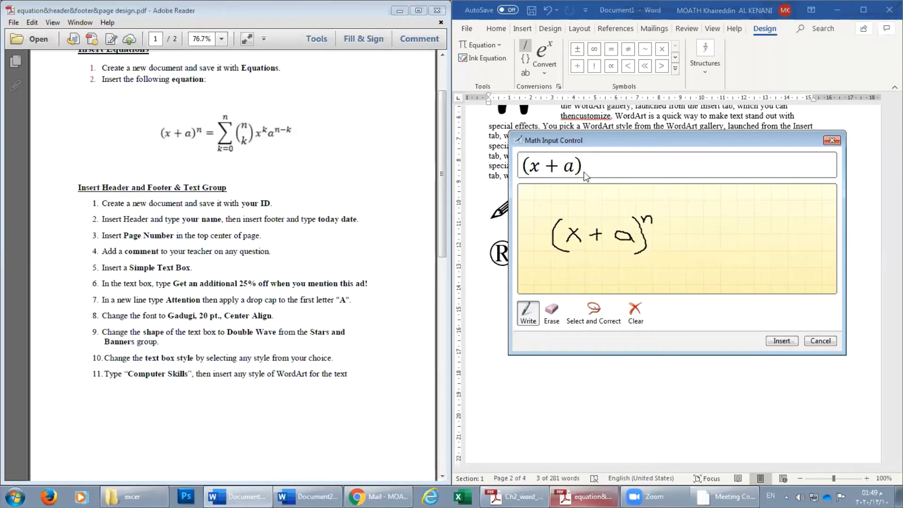
left_click_drag(663, 238, 681, 244)
left_click_drag(710, 215, 693, 243)
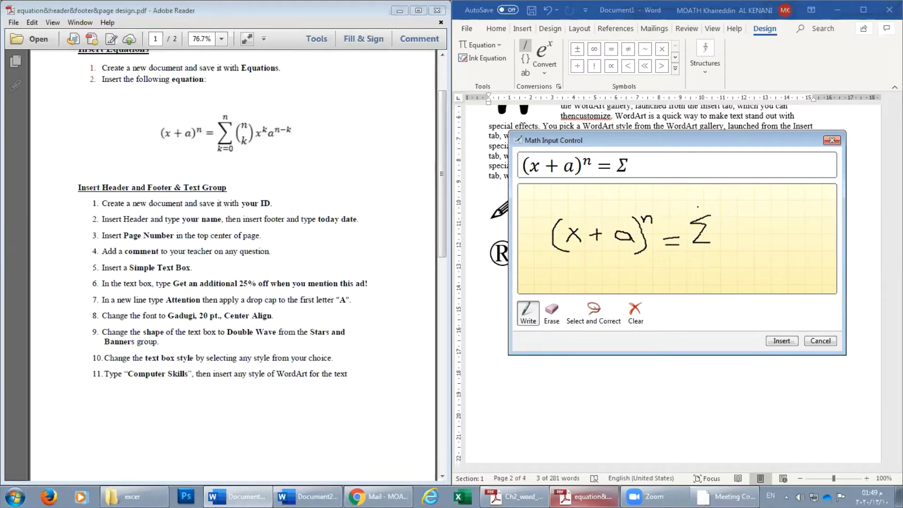
left_click_drag(696, 211, 704, 213)
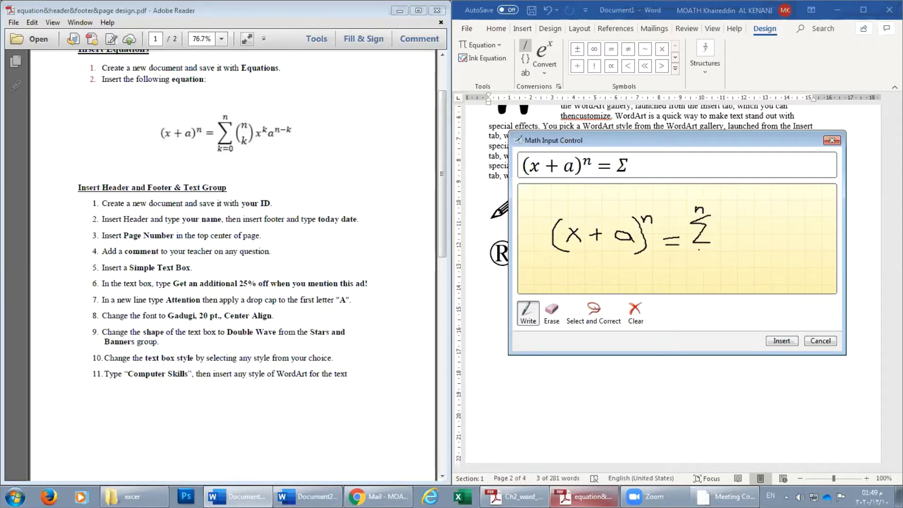
left_click_drag(701, 252, 703, 258)
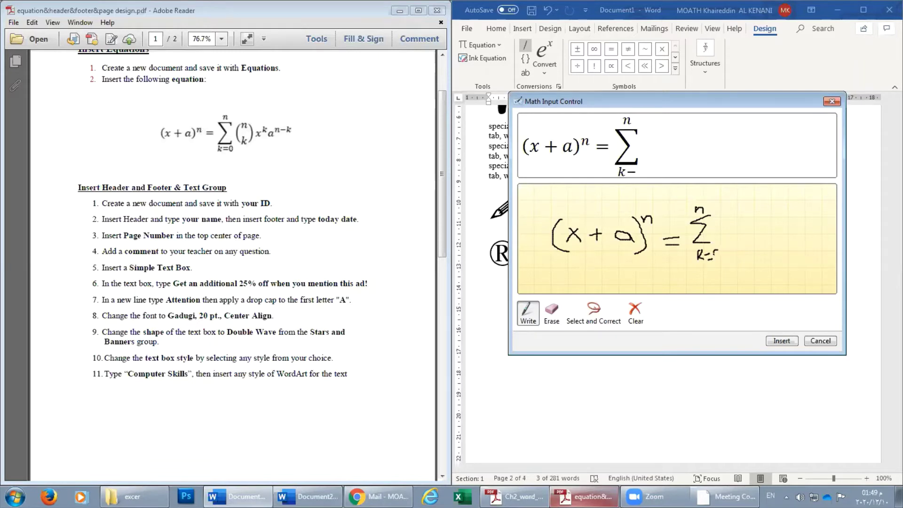
left_click_drag(719, 252, 715, 257)
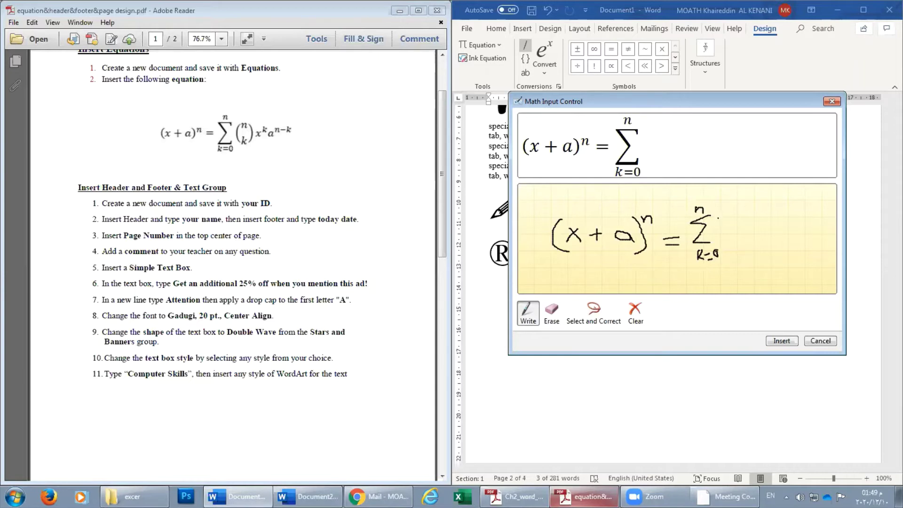
left_click_drag(726, 221, 733, 241)
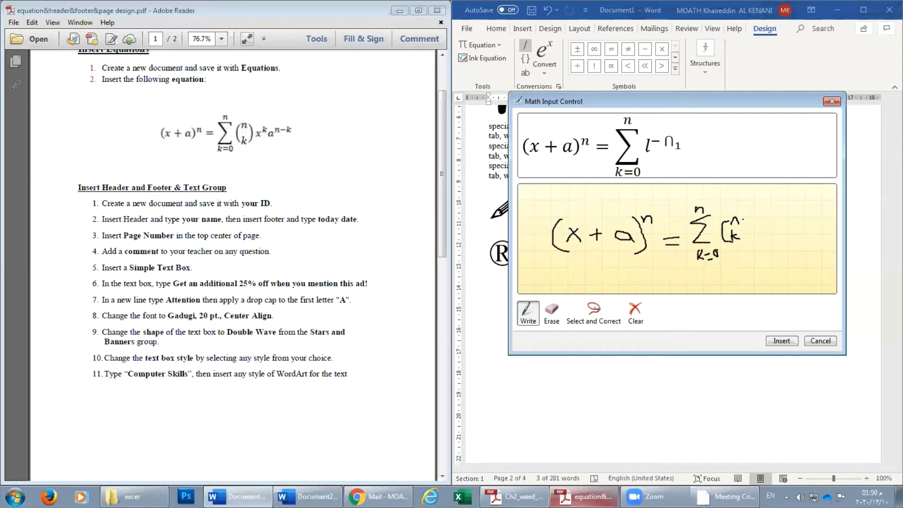
Fix the handwritten brackets around k, erasing the misrecognized strokes and redrawing them
left_click_drag(744, 215, 748, 250)
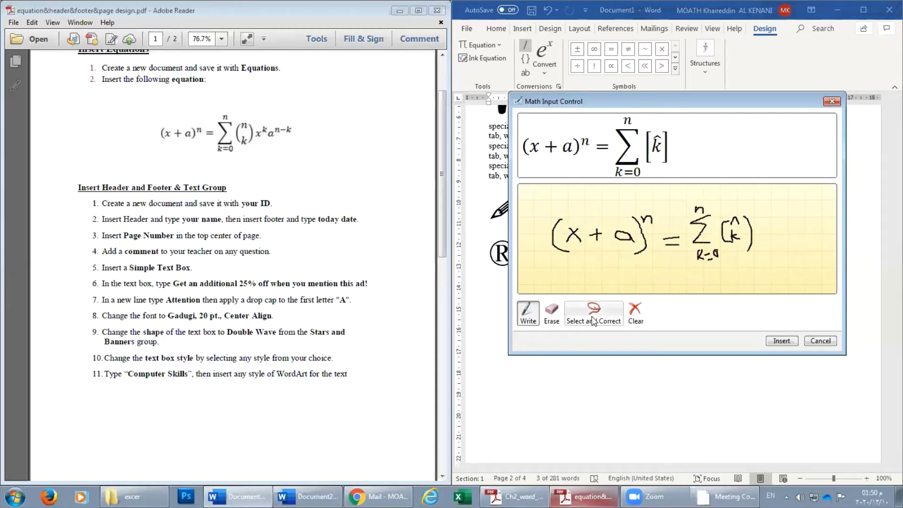
left_click(552, 313)
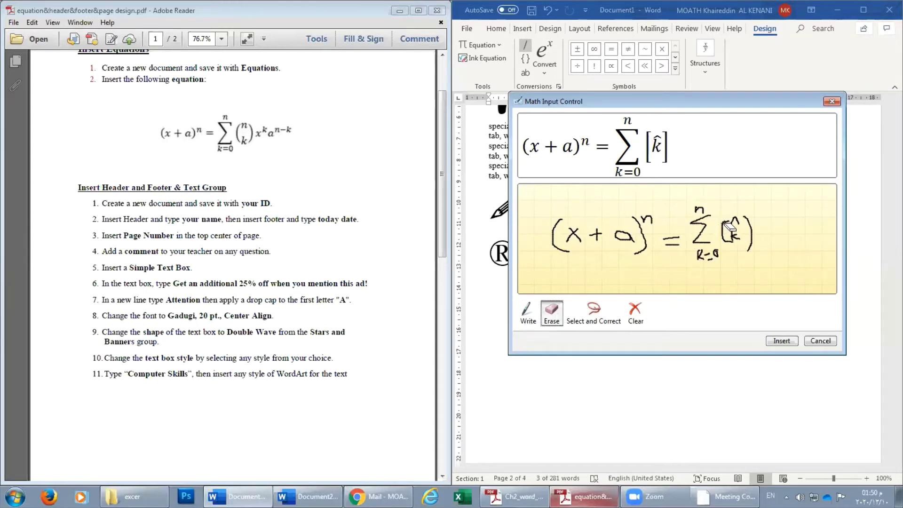
left_click_drag(724, 225, 731, 235)
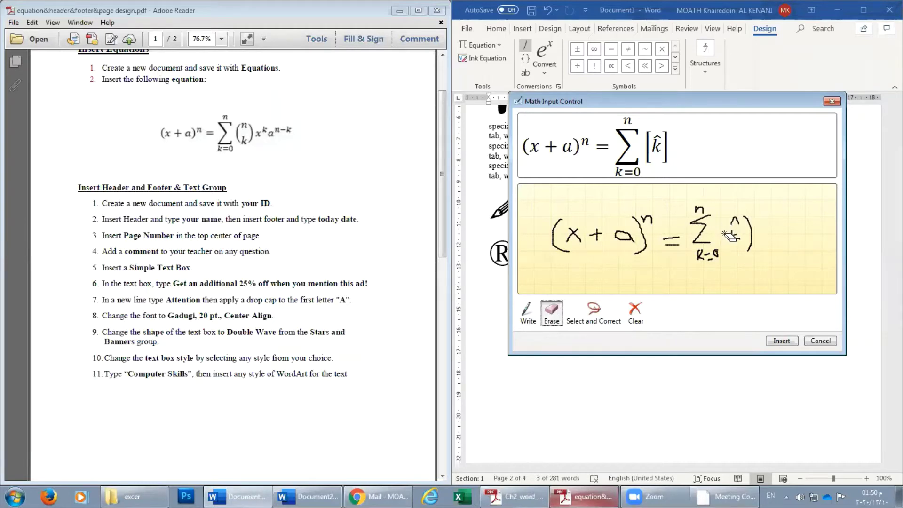
left_click(527, 311)
mouse_move(728, 219)
left_mouse_down()
mouse_move(719, 237)
mouse_move(733, 254)
left_mouse_up()
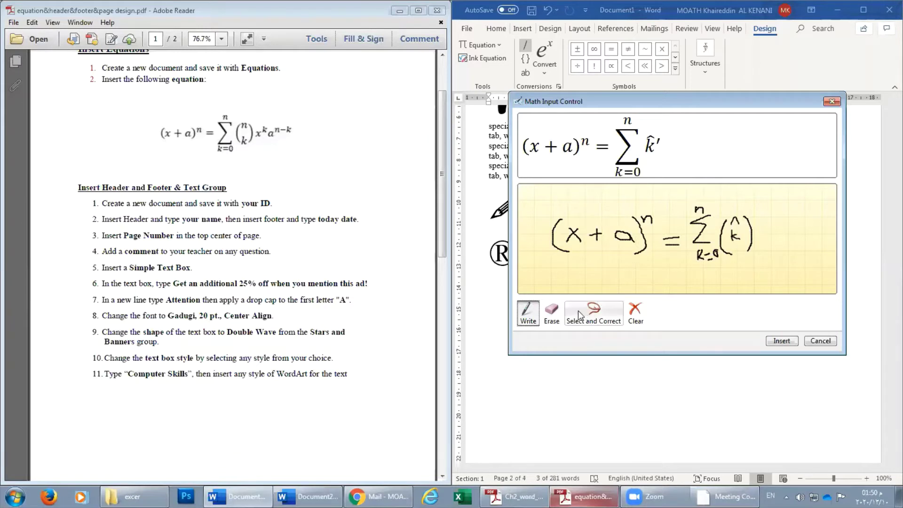
left_click(551, 312)
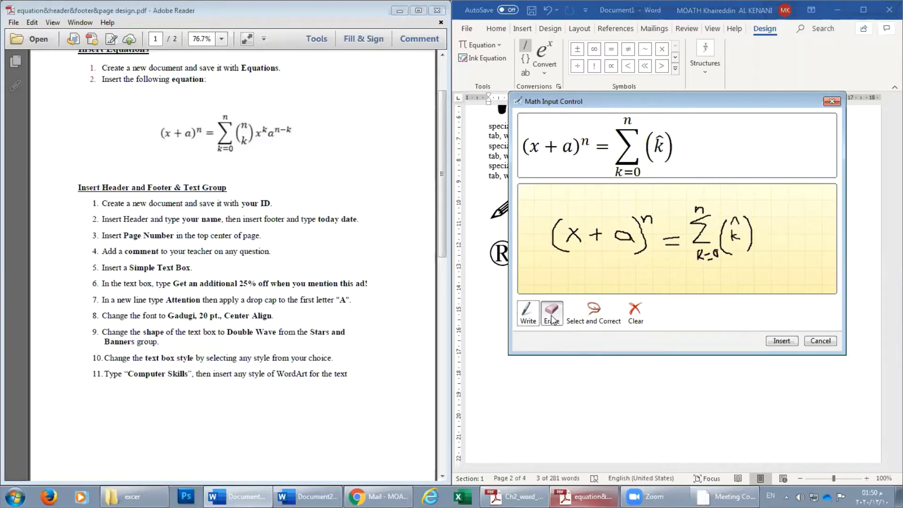
left_click(734, 225)
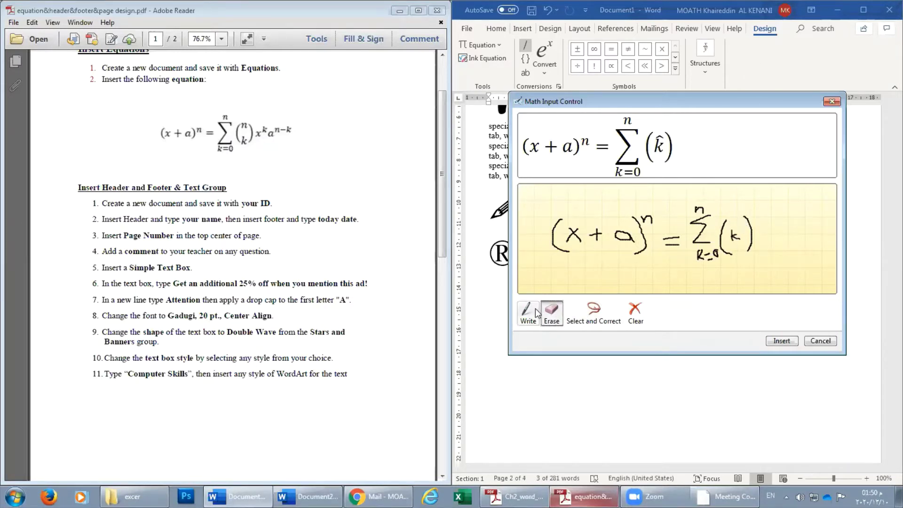
left_click(528, 312)
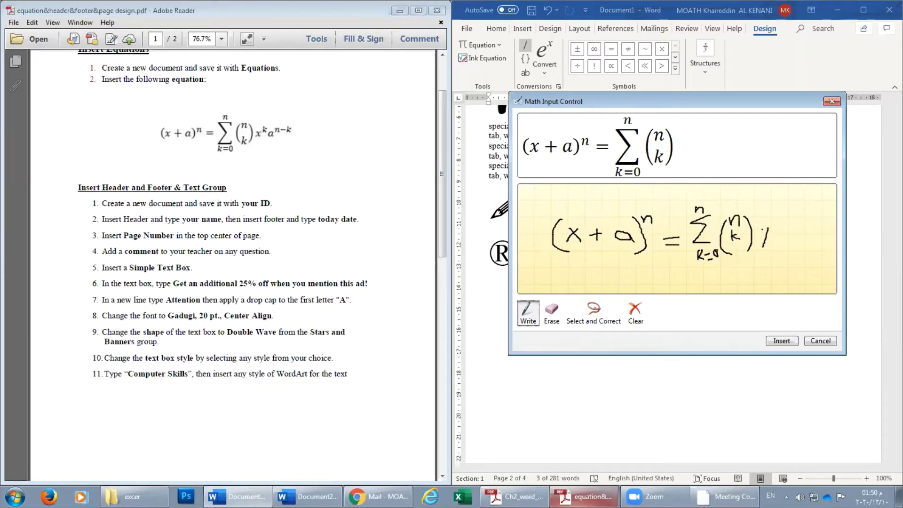
Write x and a with the n−k exponent so the formula ends x^k a^(n−k)
mouse_move(761, 230)
left_mouse_down()
mouse_move(773, 247)
mouse_move(782, 230)
left_mouse_up()
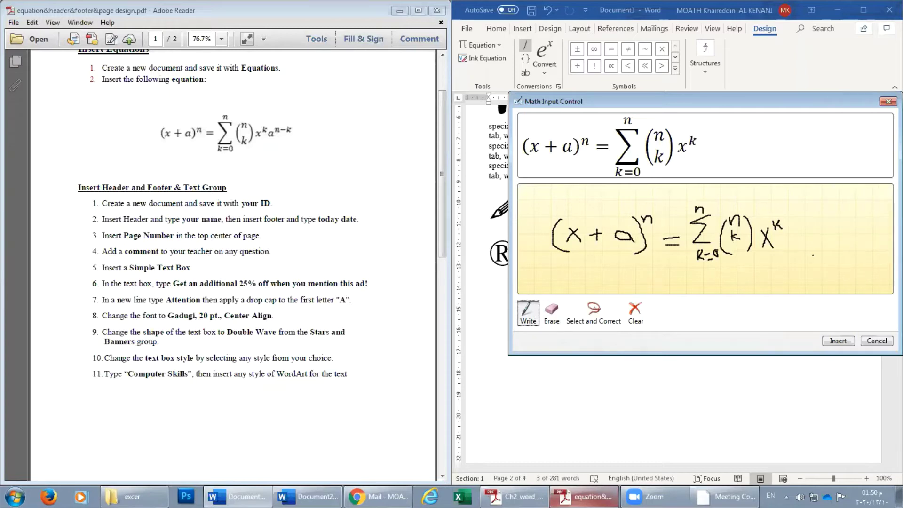
left_click_drag(797, 242, 795, 250)
left_click(805, 242)
left_click_drag(823, 226, 834, 231)
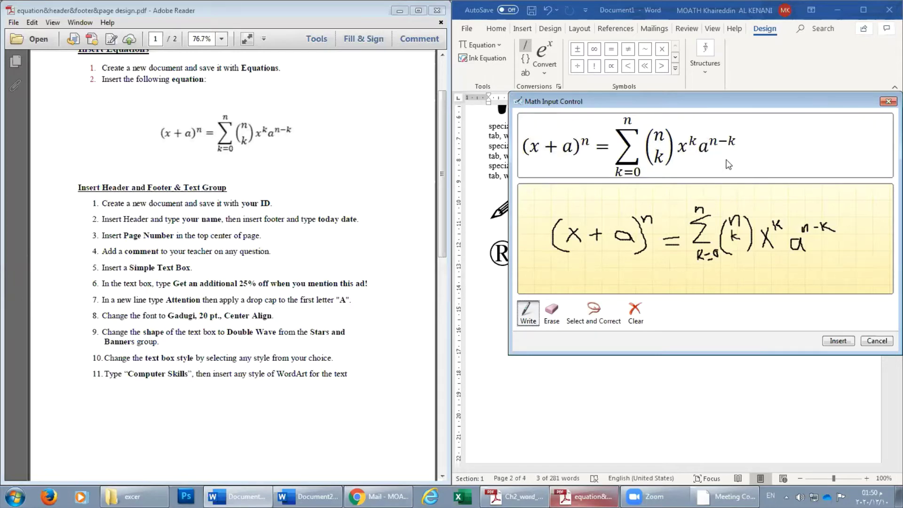
Insert the recognized binomial equation into Word and maximize the Word window
left_click(840, 341)
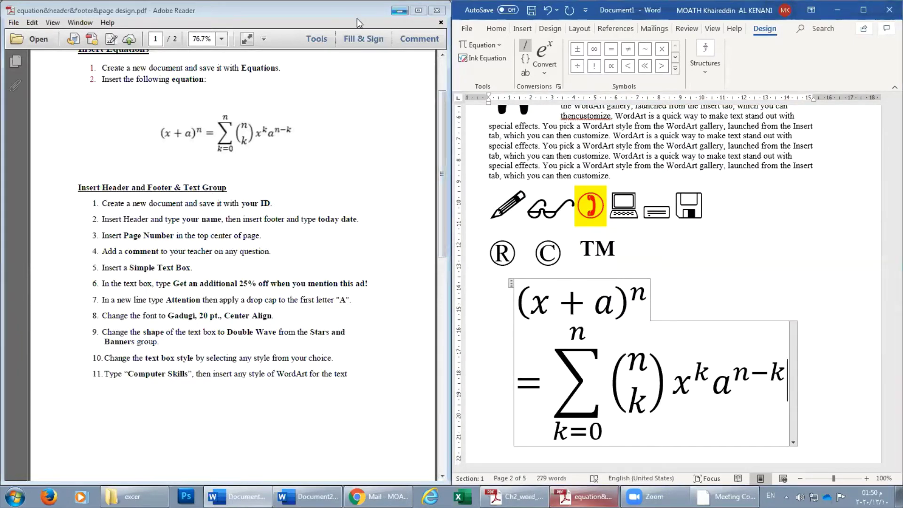
left_click(399, 10)
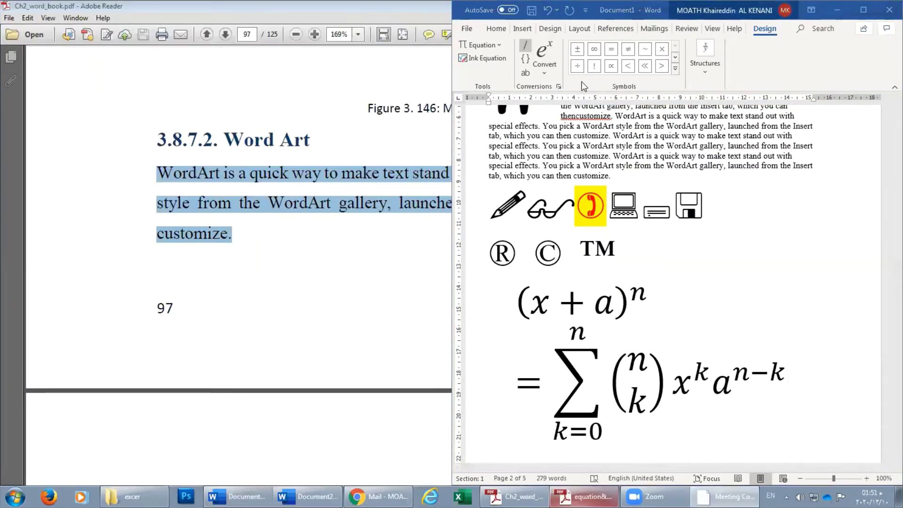
left_click(864, 10)
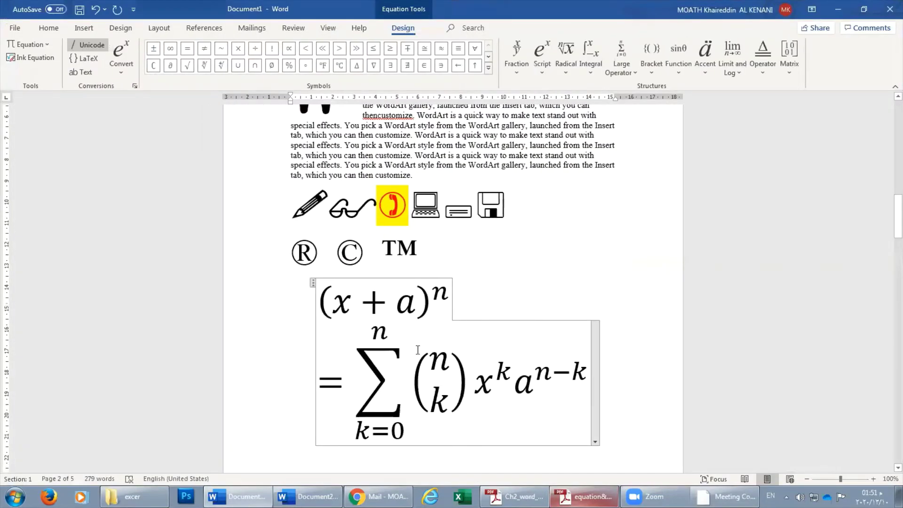
Shrink the equation from 48 to 28 pt and place the cursor on the line below
left_click(312, 282)
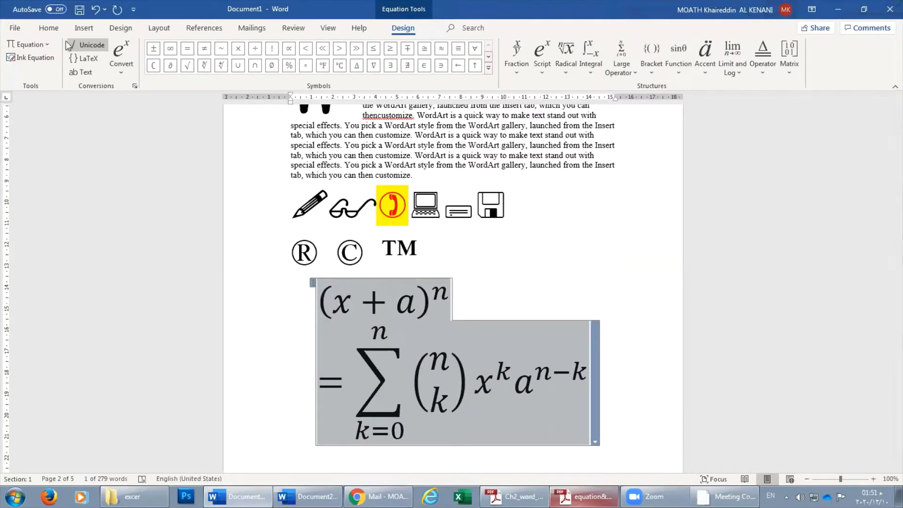
left_click(48, 28)
left_click(197, 51)
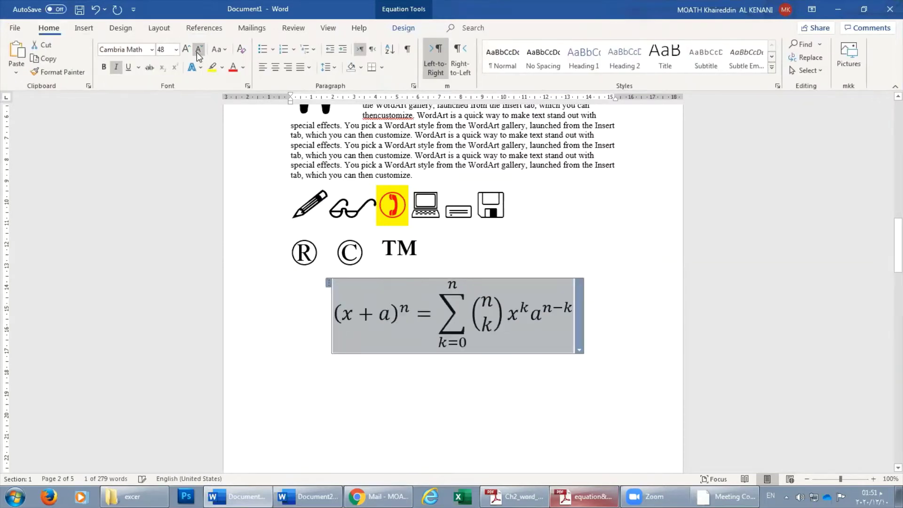
left_click(488, 298)
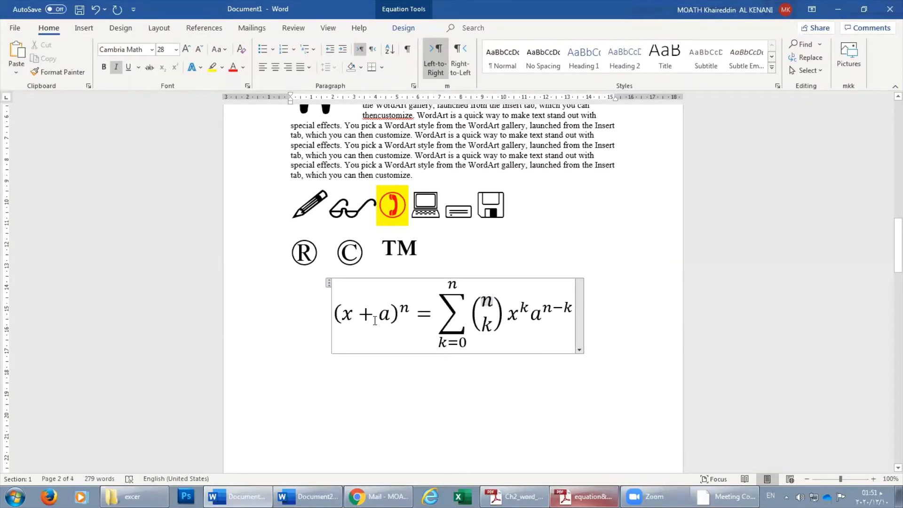
left_click(555, 357)
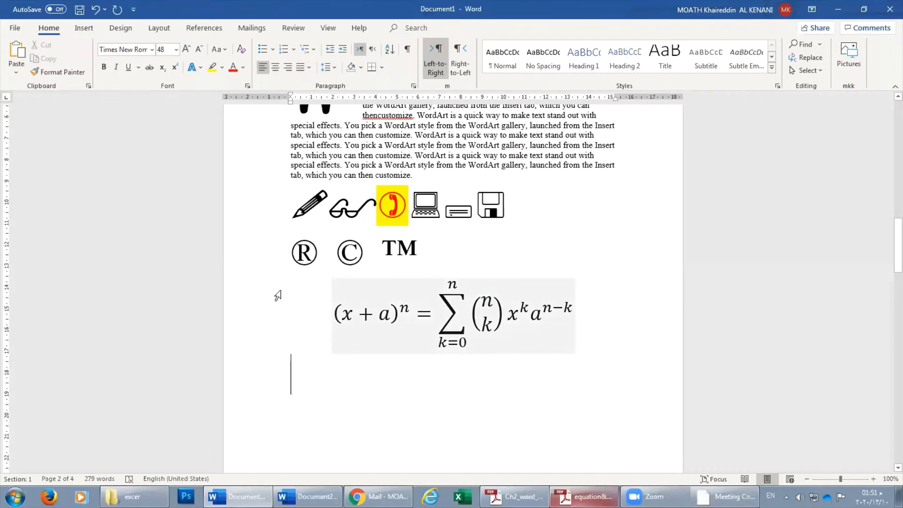
left_click(84, 28)
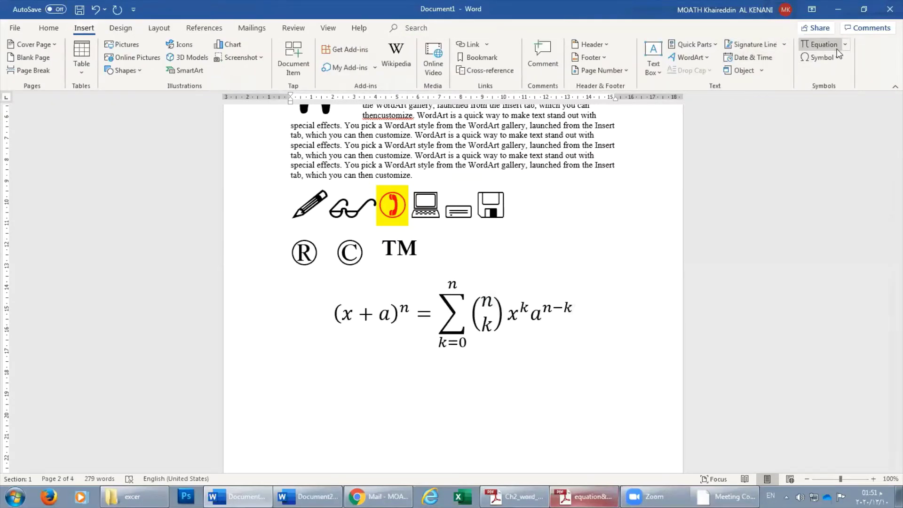
left_click(846, 45)
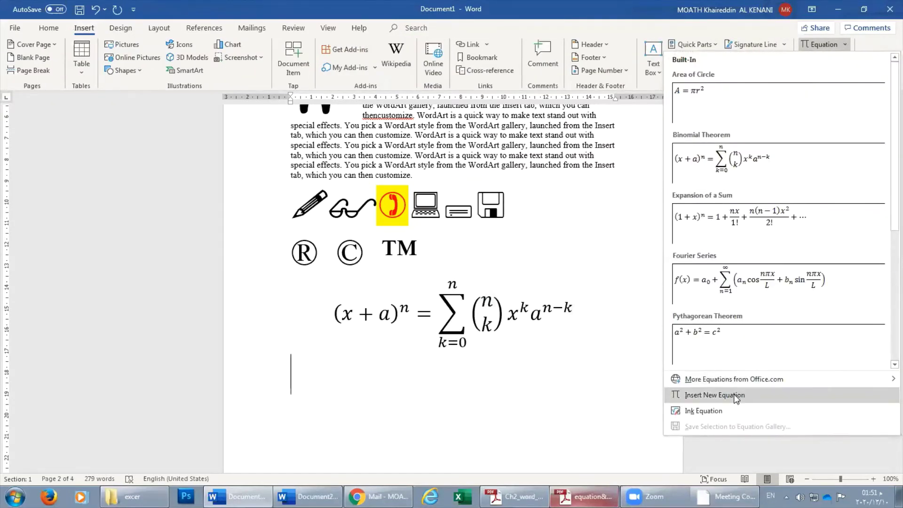
left_click(697, 395)
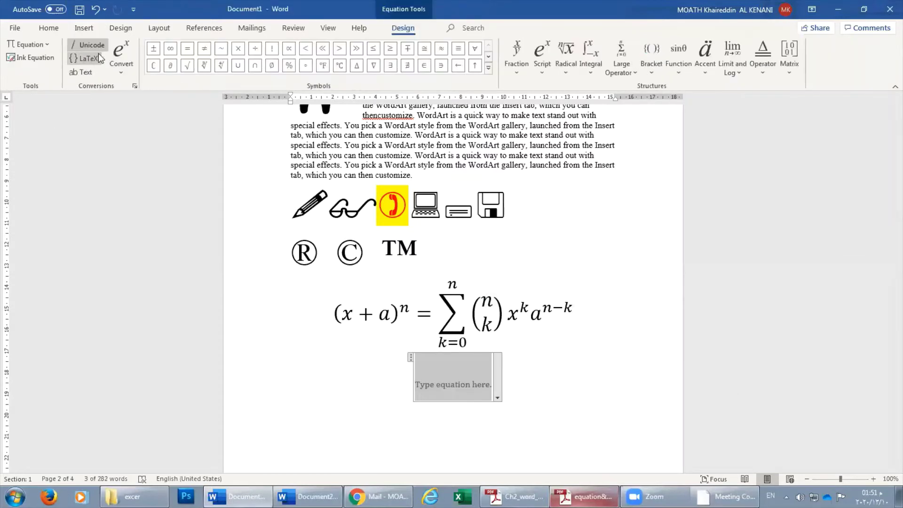
left_click(47, 45)
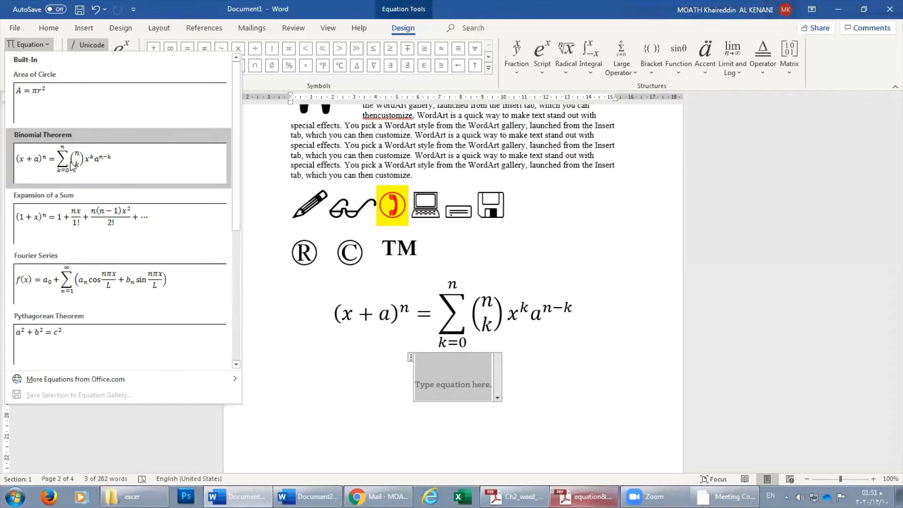
left_click(448, 376)
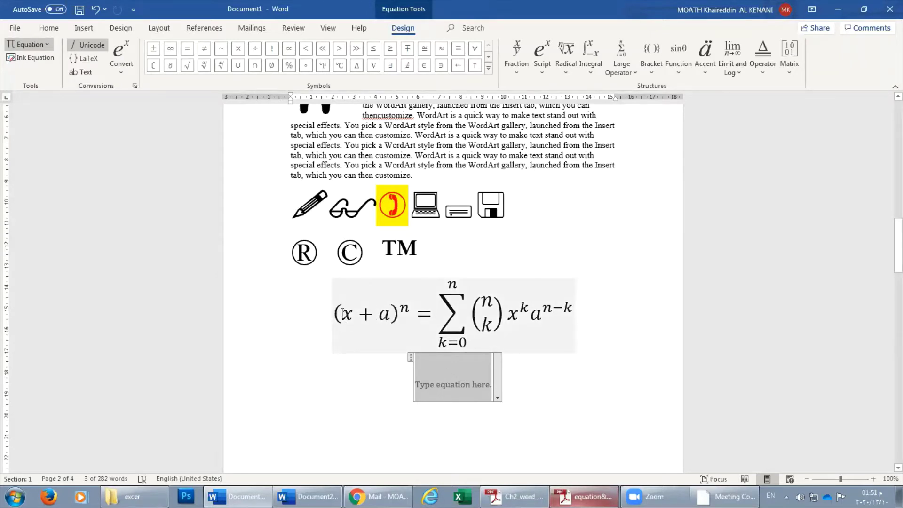
left_click(653, 67)
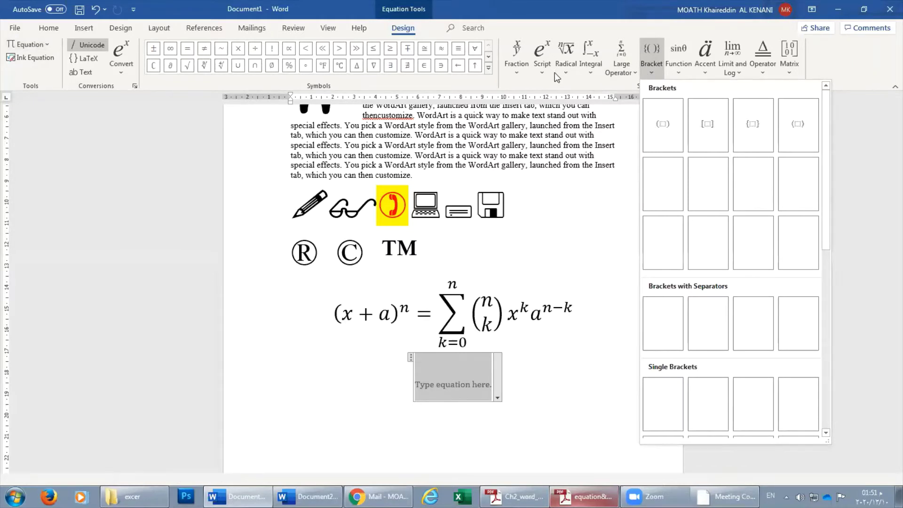
left_click(666, 123)
left_click(452, 374)
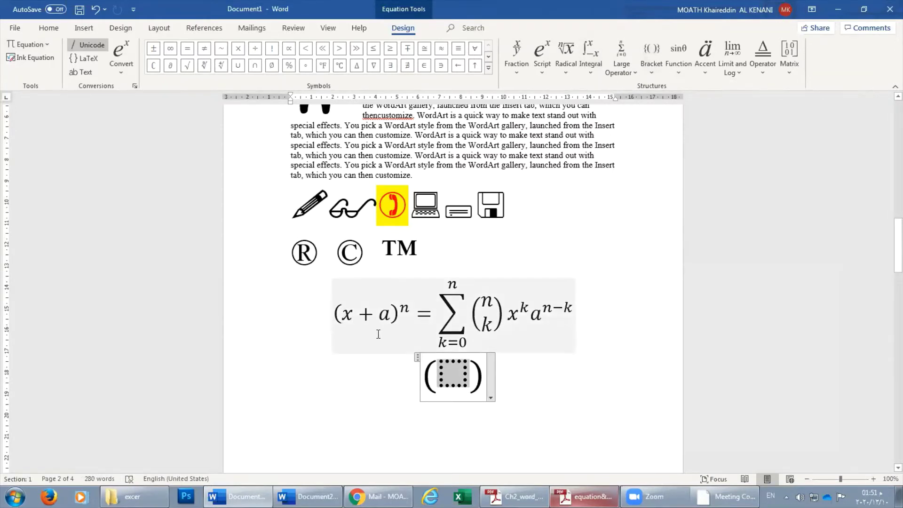
type("x")
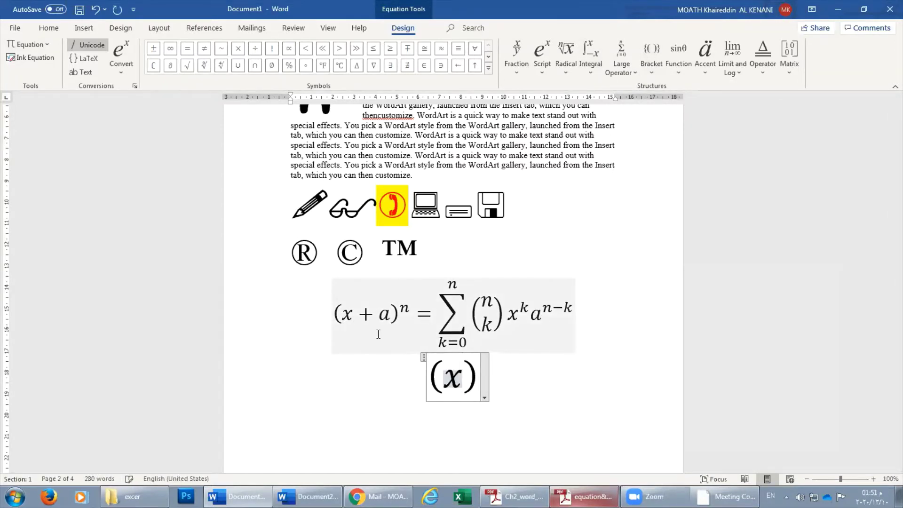
type("+")
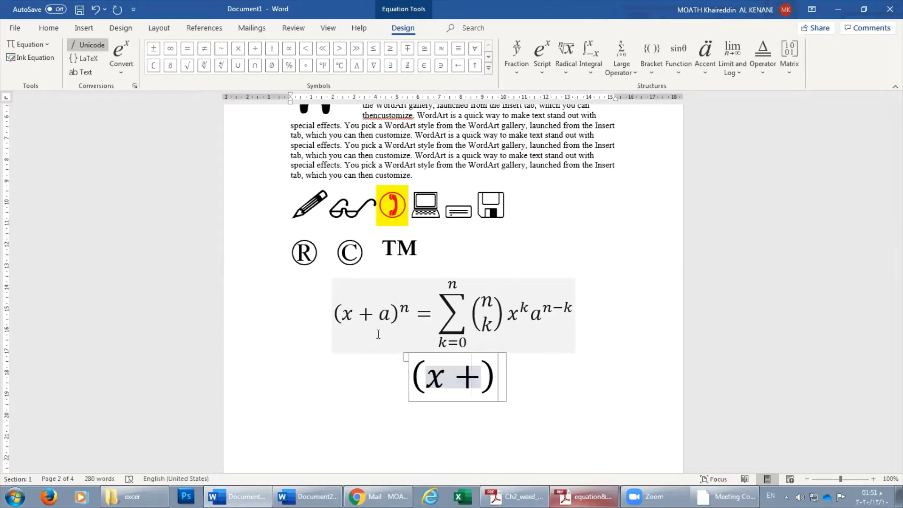
type("a")
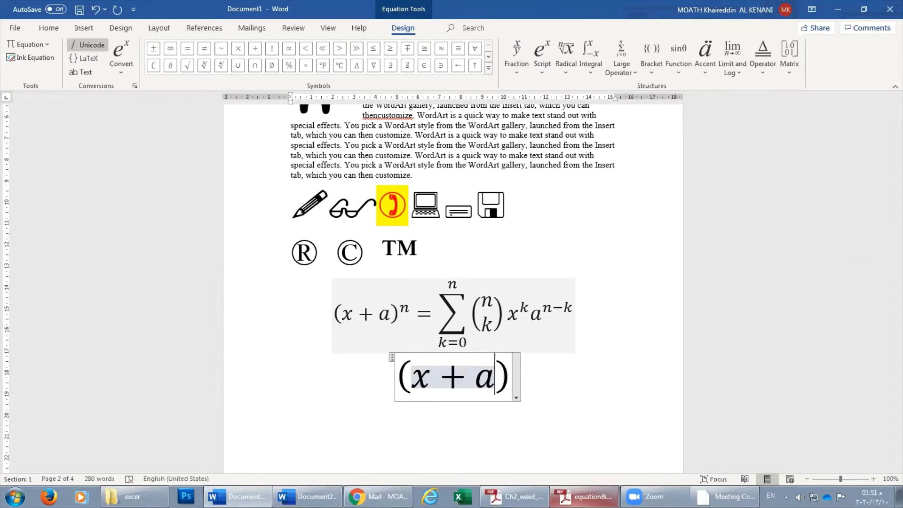
left_click(505, 373)
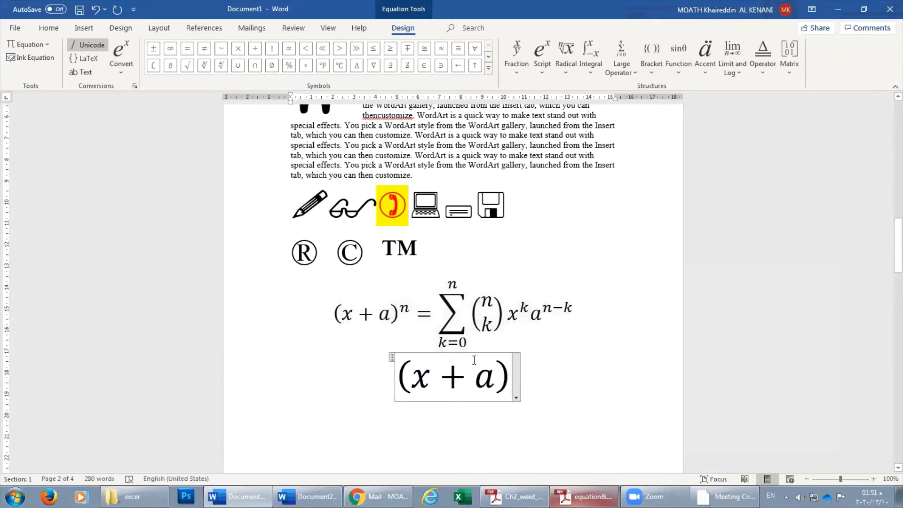
left_click_drag(506, 379, 404, 380)
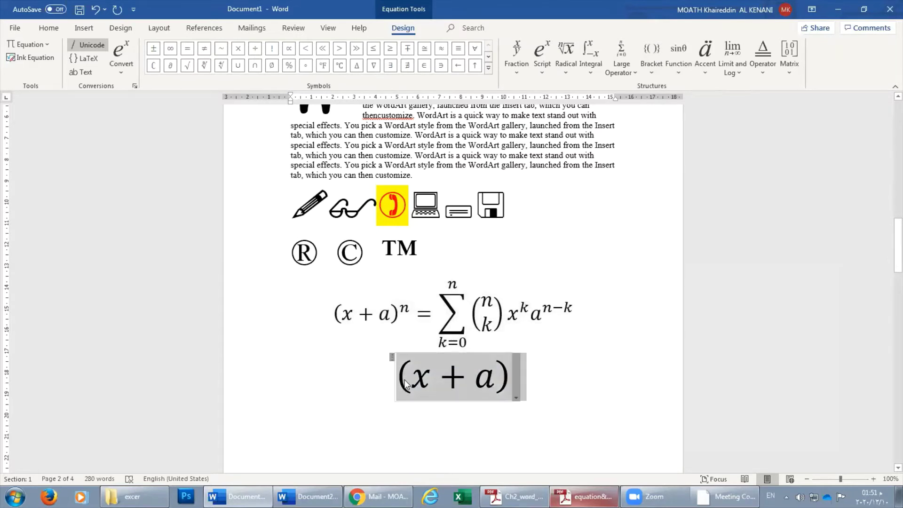
key("Delete")
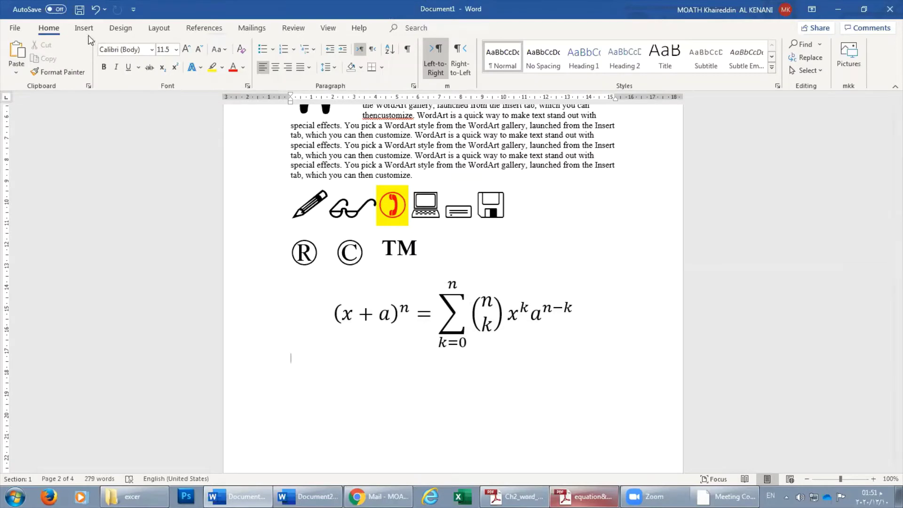
Insert a new equation and write (x + a)^n with a superscript template
left_click(84, 28)
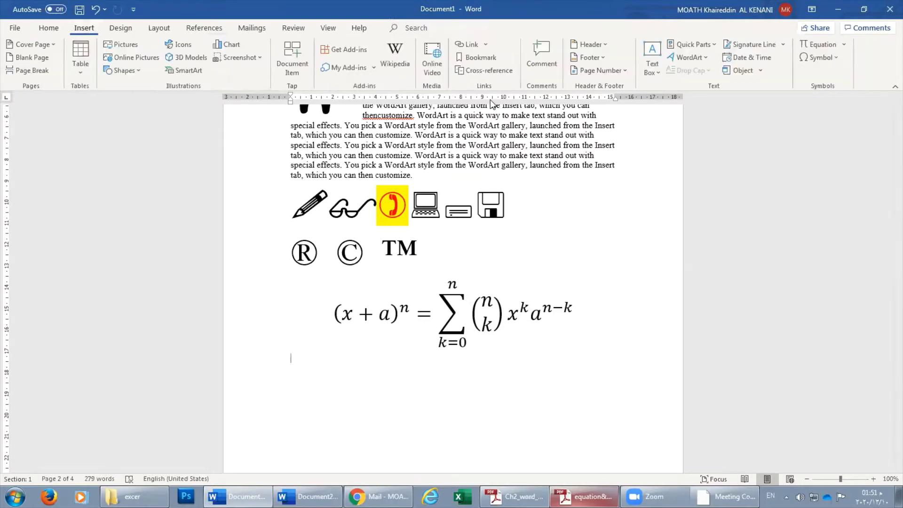
left_click(846, 45)
left_click(721, 395)
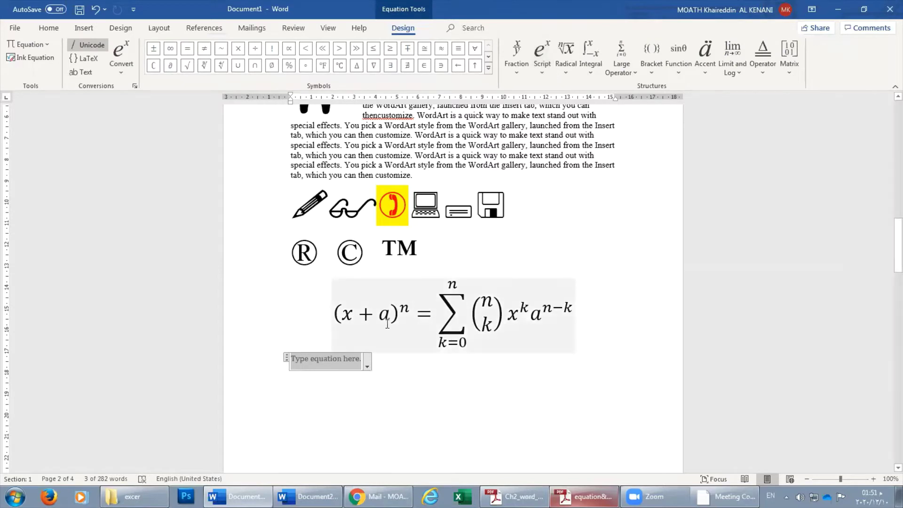
left_click(542, 75)
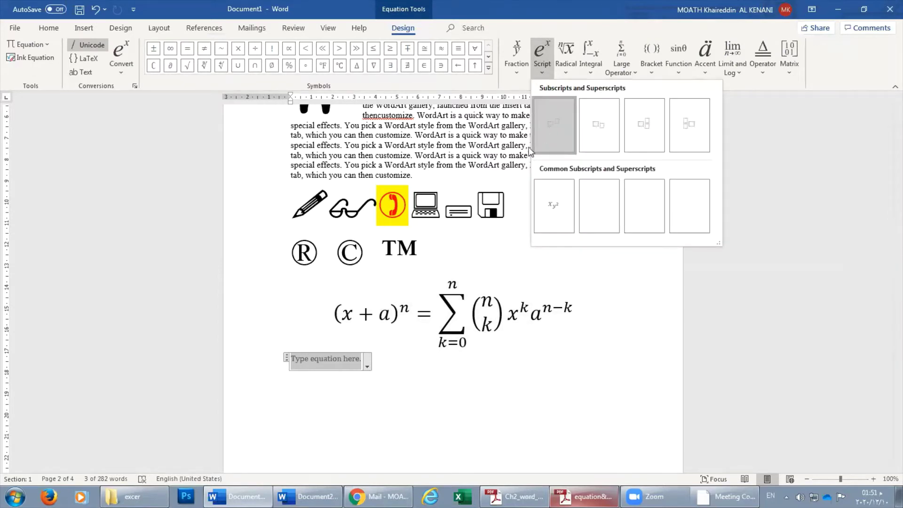
left_click(554, 134)
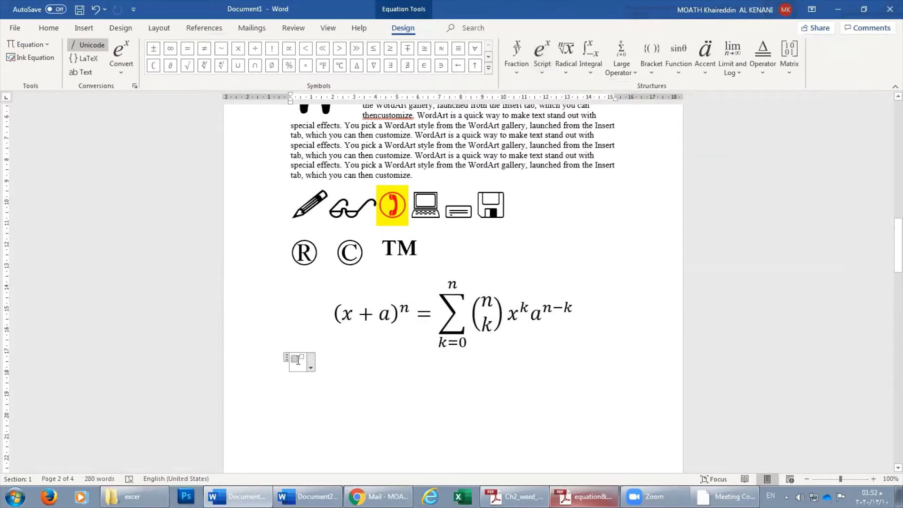
type("(x ")
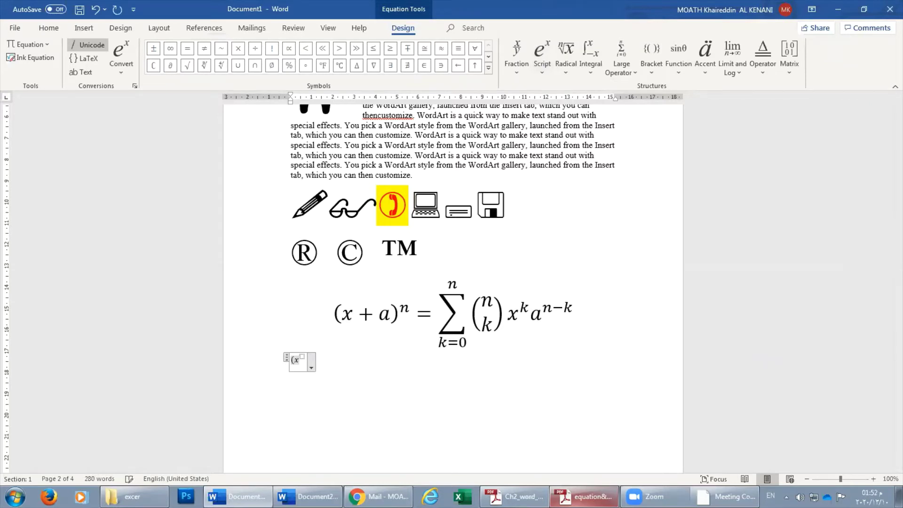
type("+ ")
type("a")
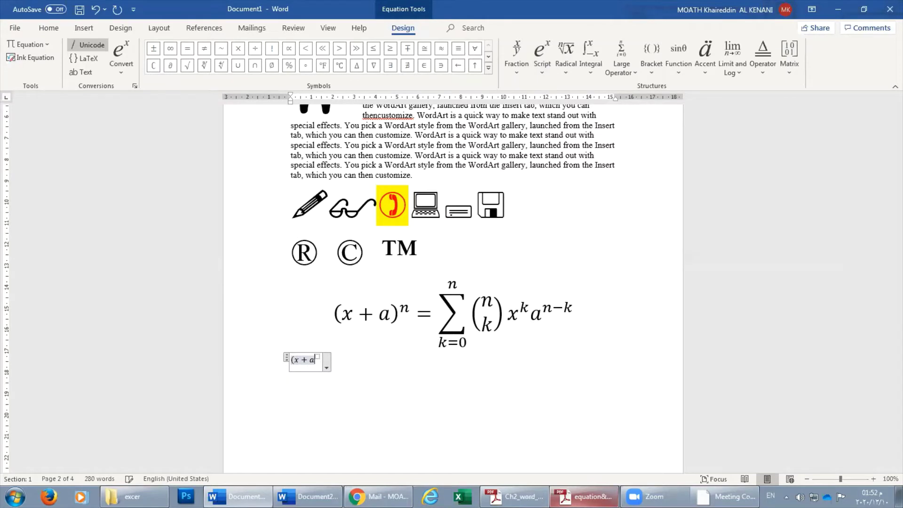
type(")")
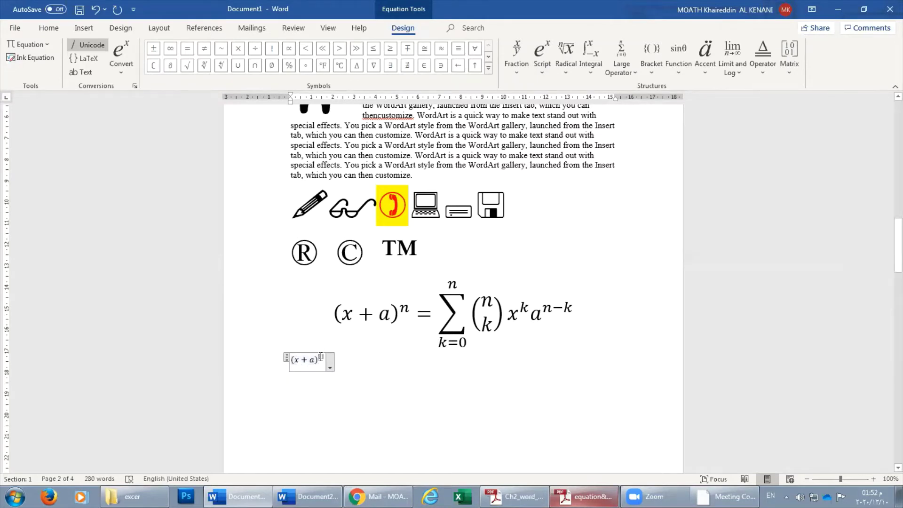
type("n")
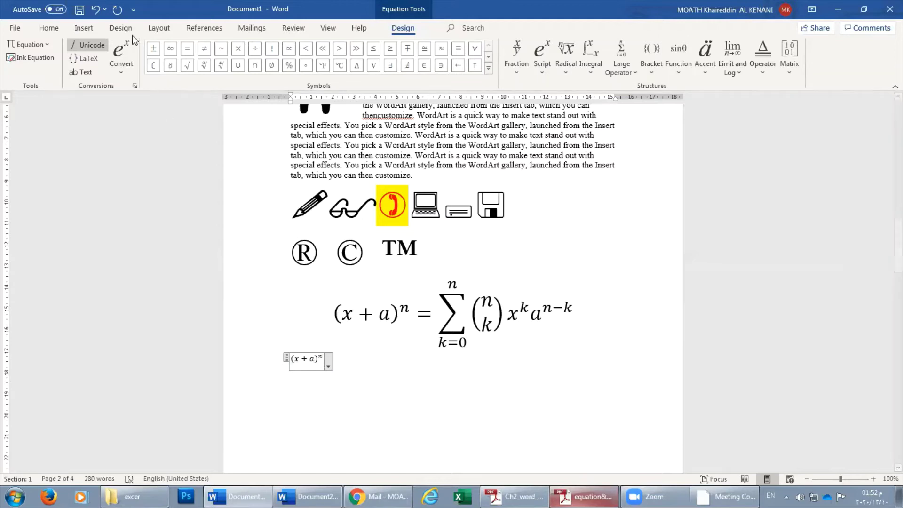
Set the new equation's font size to 20 and add an equals sign
left_click(49, 27)
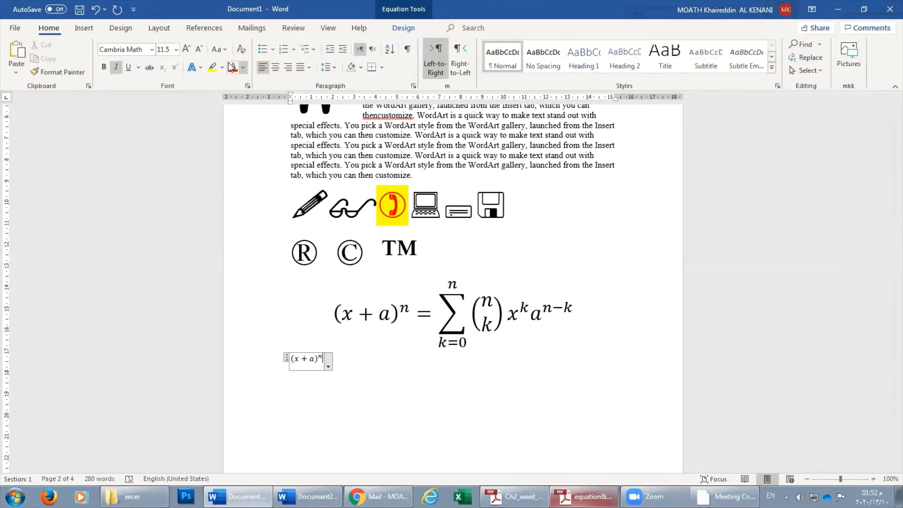
left_click(187, 49)
left_click(187, 49)
left_click(187, 49)
left_click(186, 48)
left_click(186, 49)
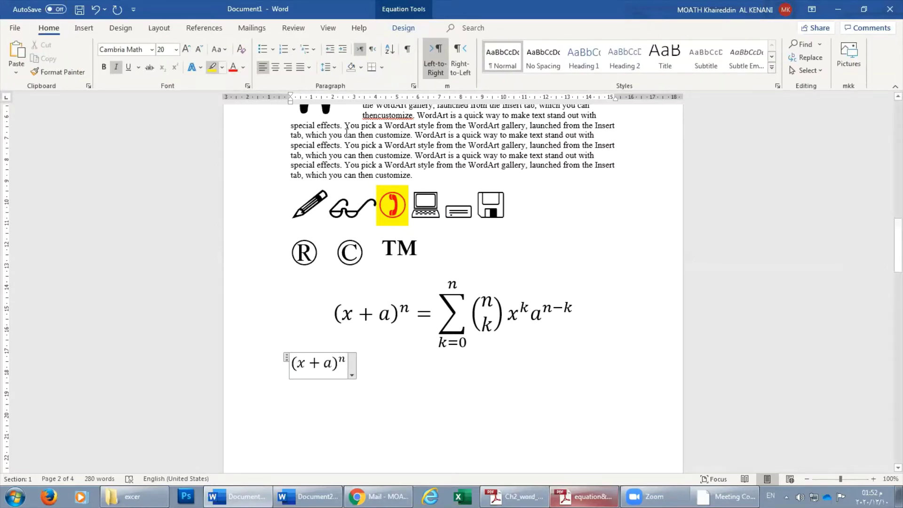
type(" =")
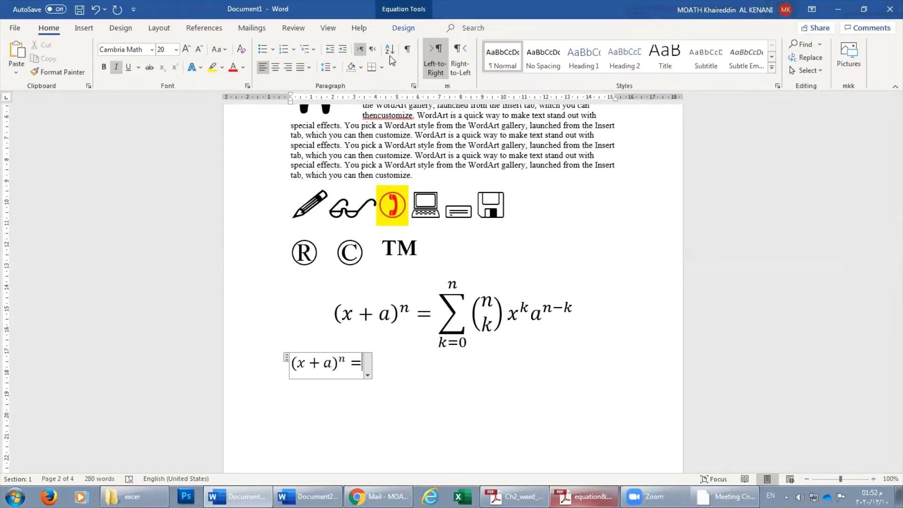
Add a summation with upper limit n and lower limit k=0
scroll(389, 60, "down", 9)
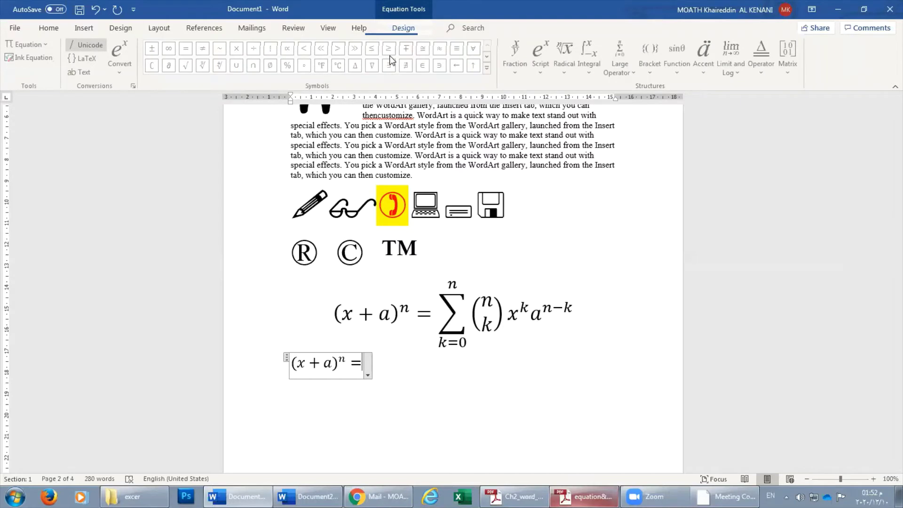
left_click(622, 69)
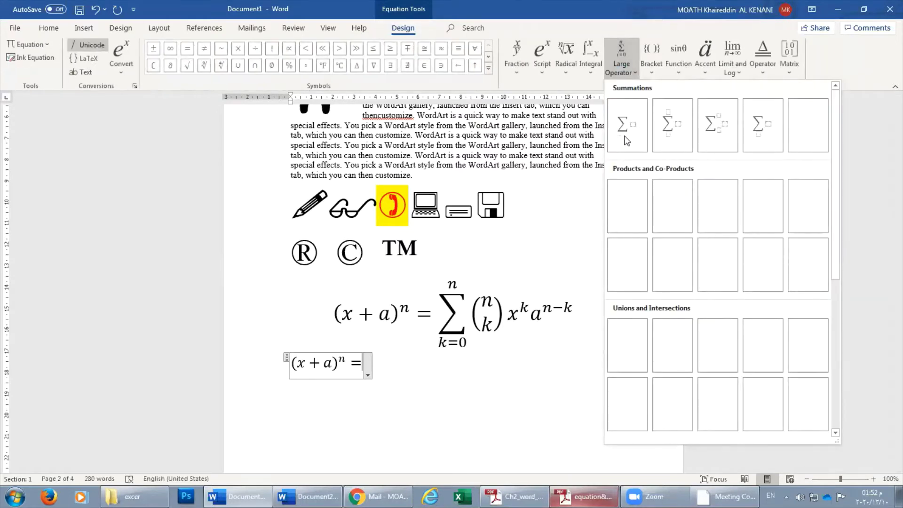
left_click(677, 133)
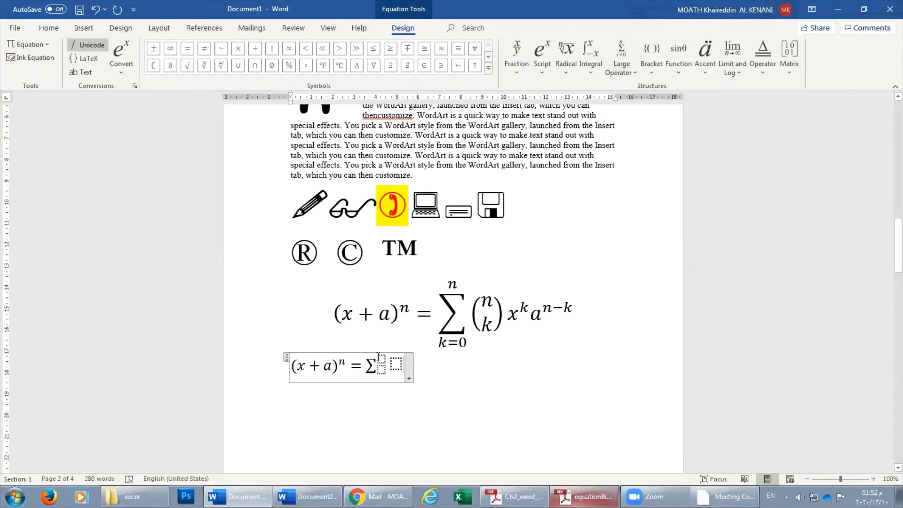
left_click(381, 356)
type("n")
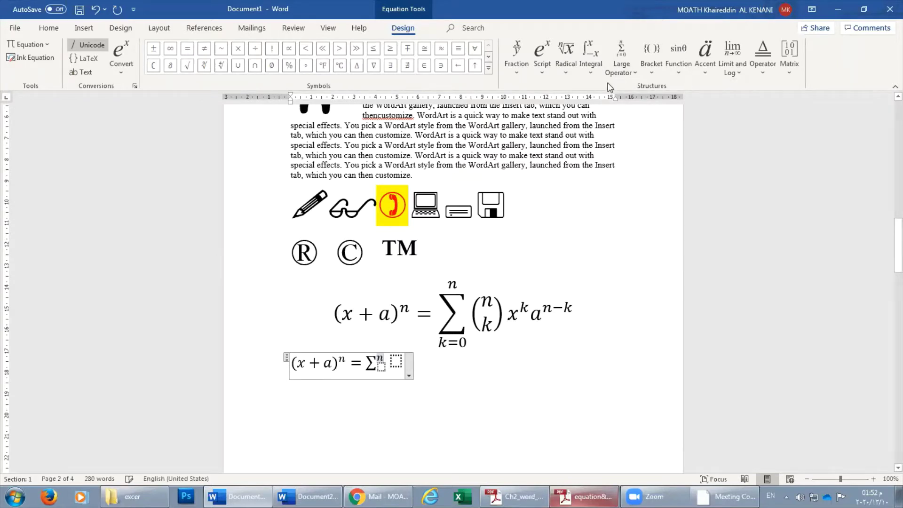
left_click(613, 68)
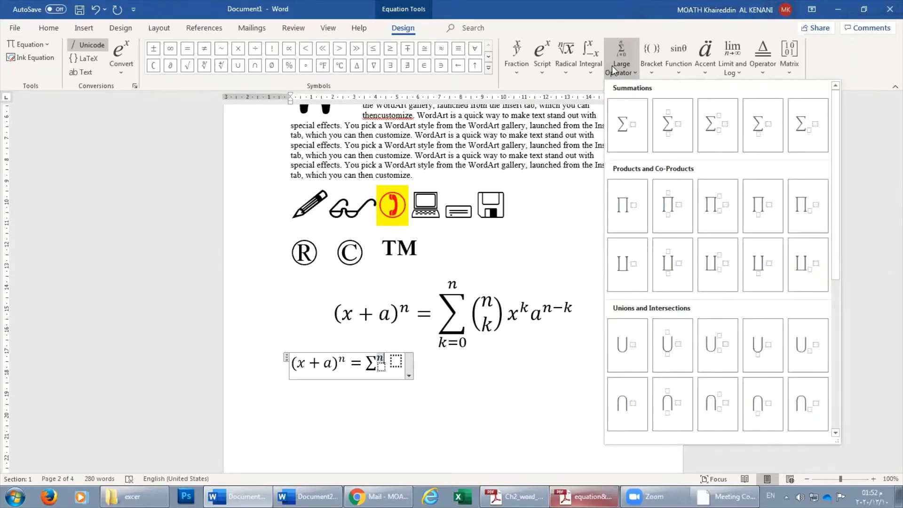
left_click(612, 65)
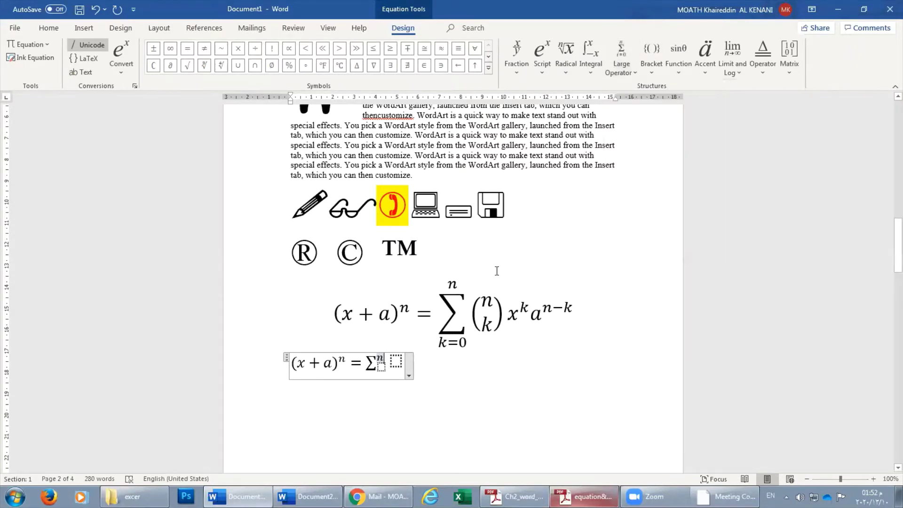
left_click(380, 367)
type("k")
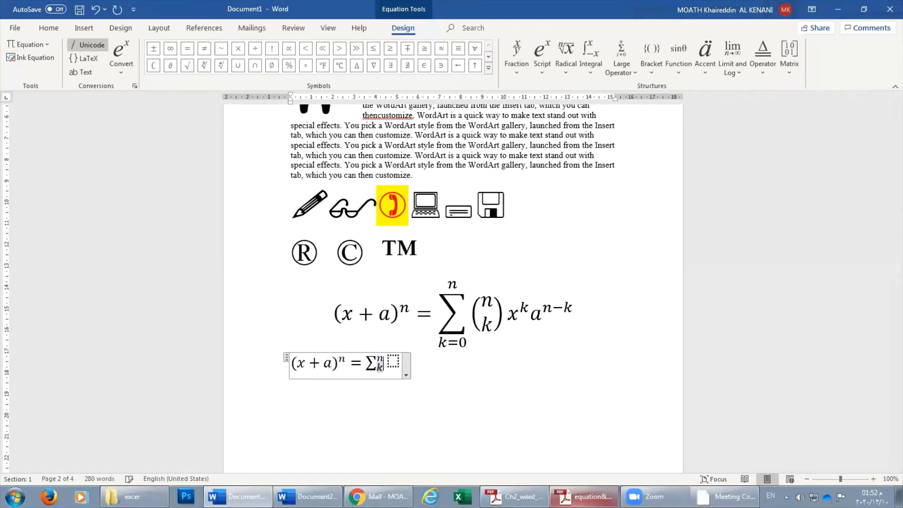
type("=0)^n")
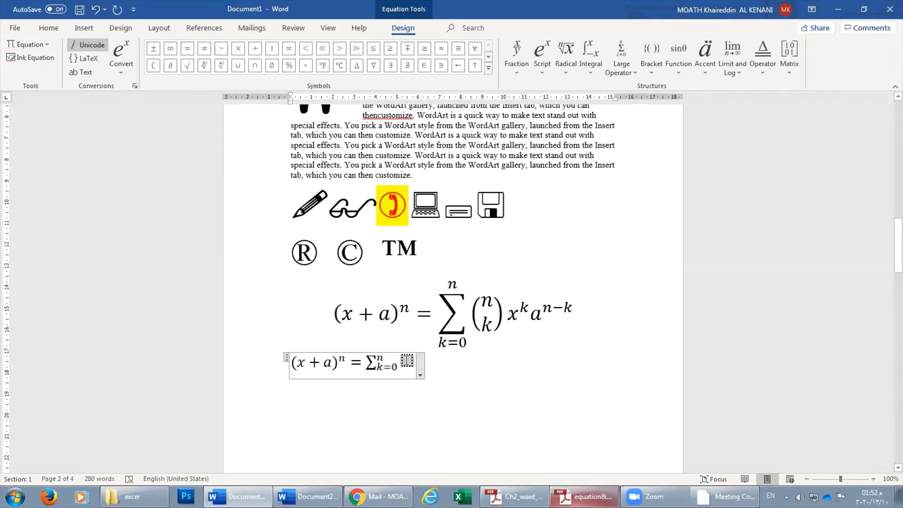
type("(")
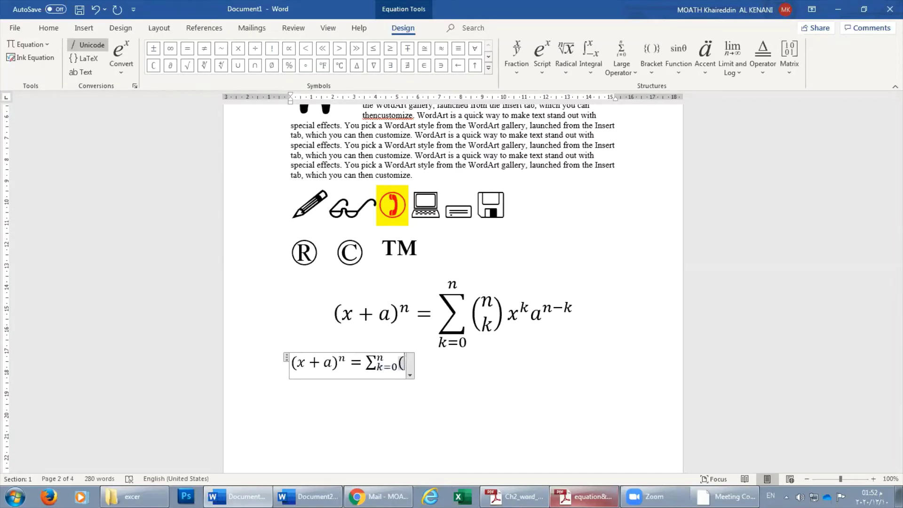
key("BackSpace")
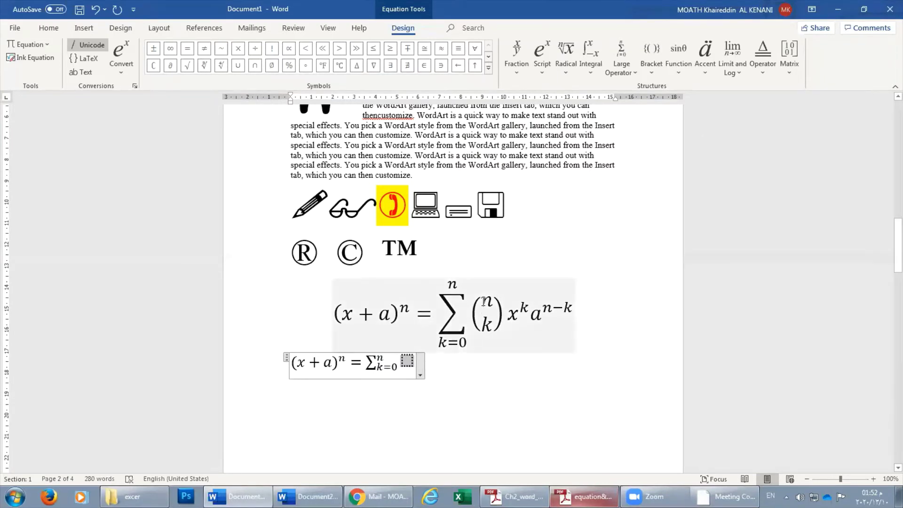
Insert a parenthesized binomial stack after the sum with n on top and k below
left_click(646, 65)
scroll(760, 324, "down", 5)
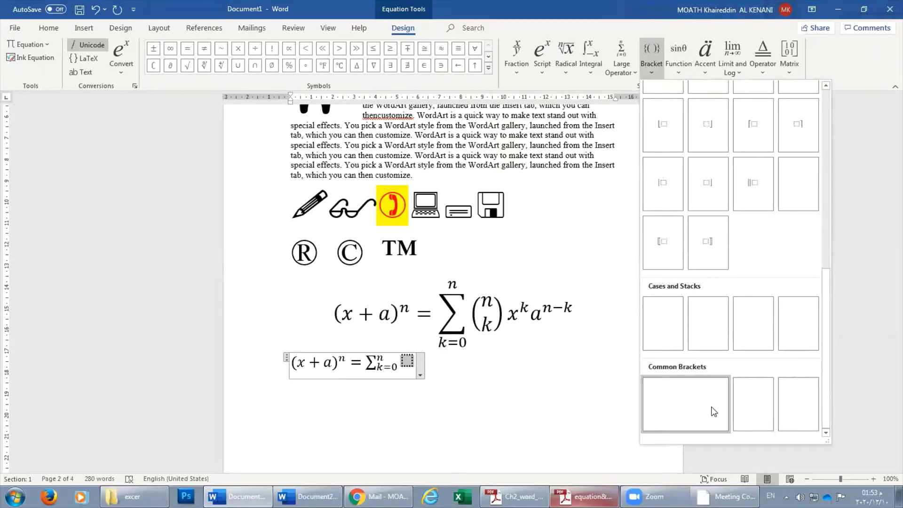
left_click(792, 324)
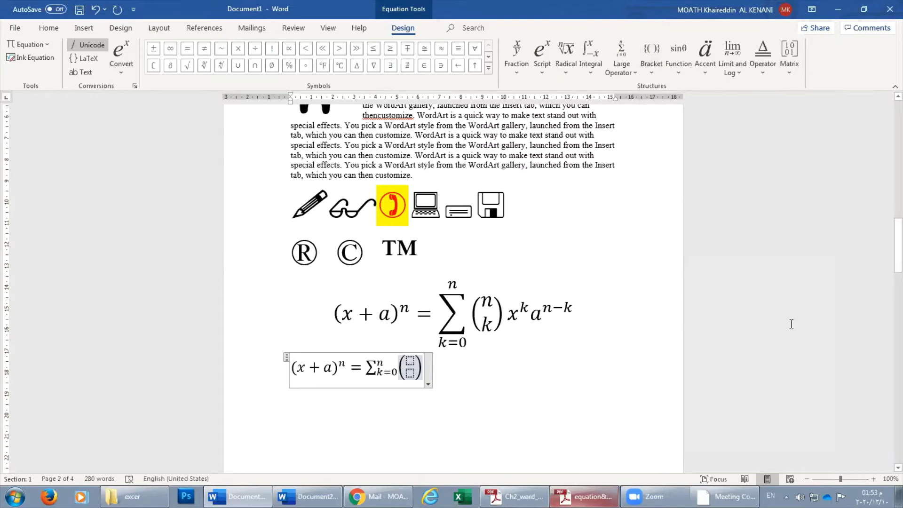
left_click(407, 358)
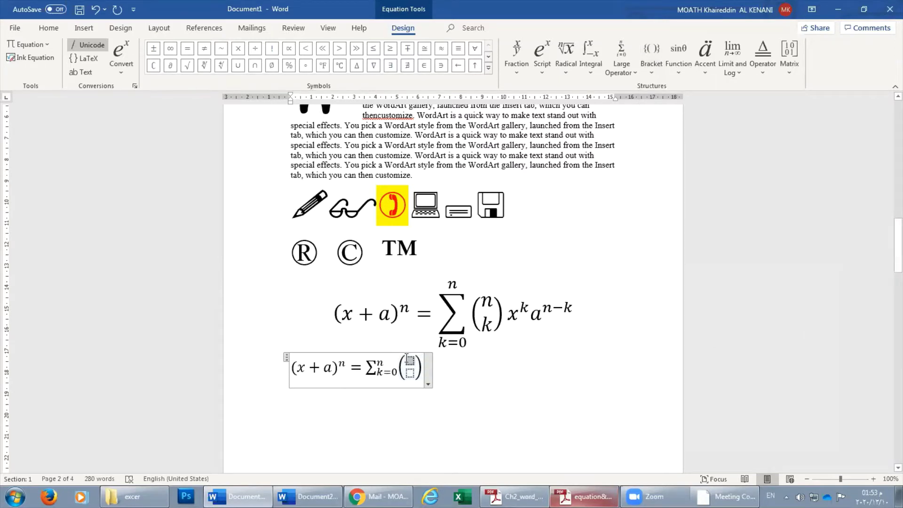
type("n")
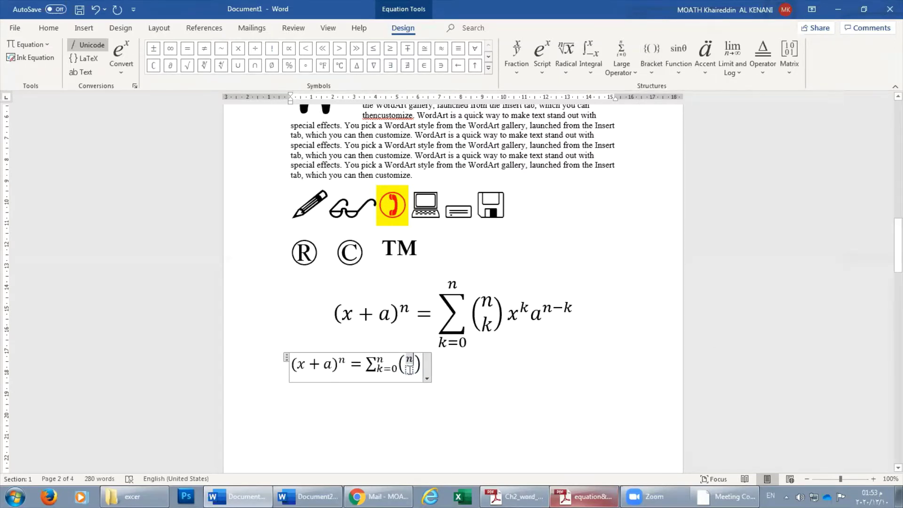
left_click(410, 369)
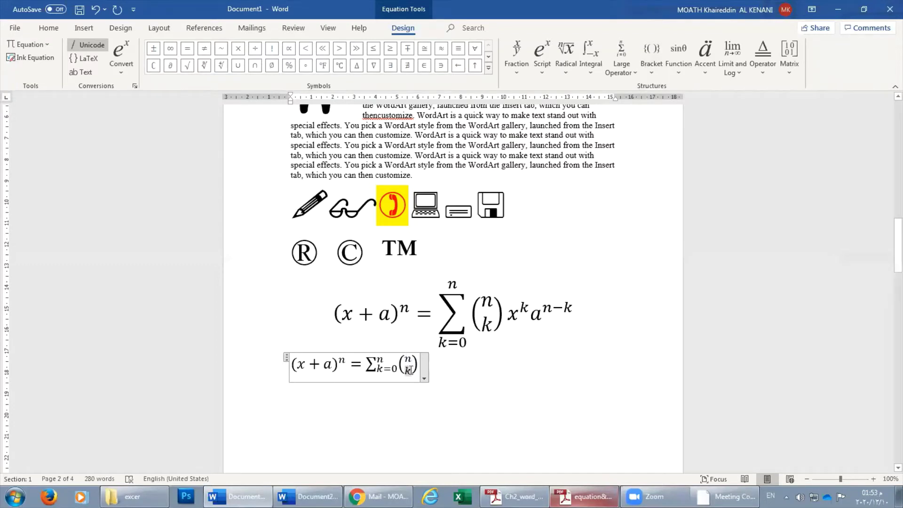
type("k")
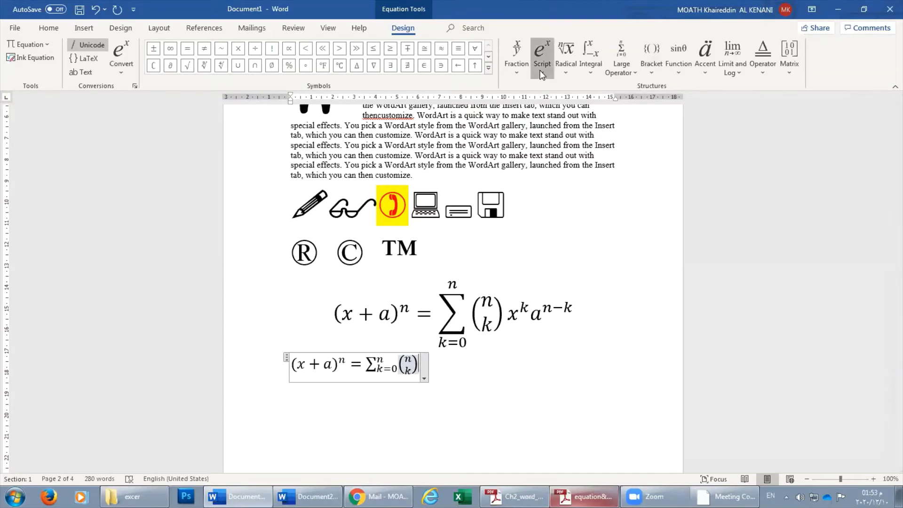
Add x^k after the binomial coefficient using a superscript template
left_click(542, 52)
left_click(557, 116)
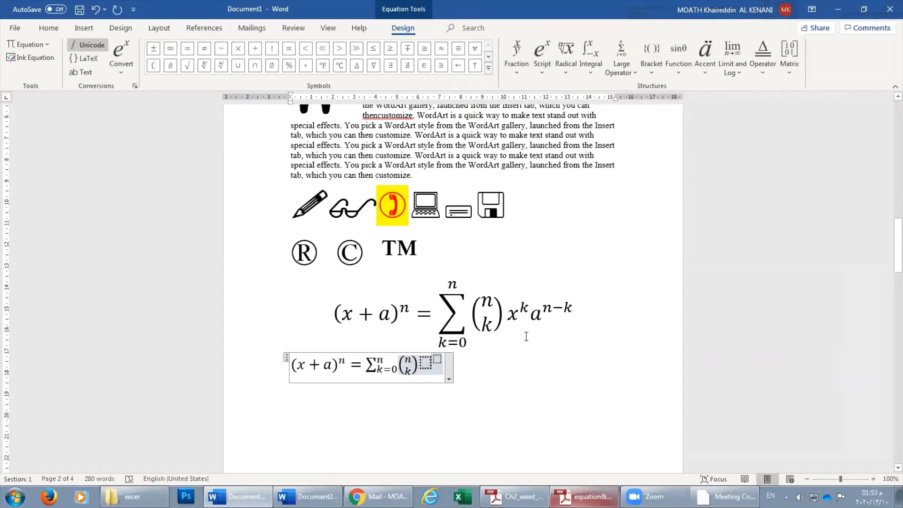
left_click(420, 359)
type("c")
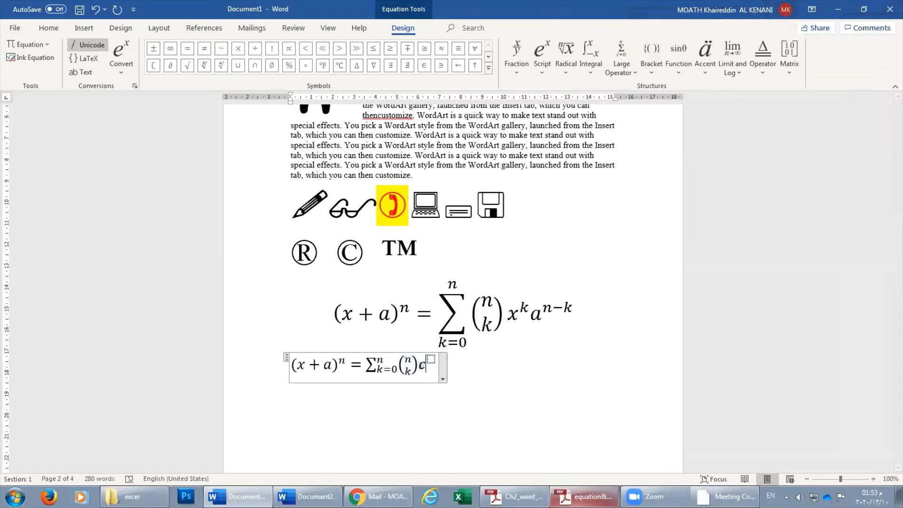
type("x")
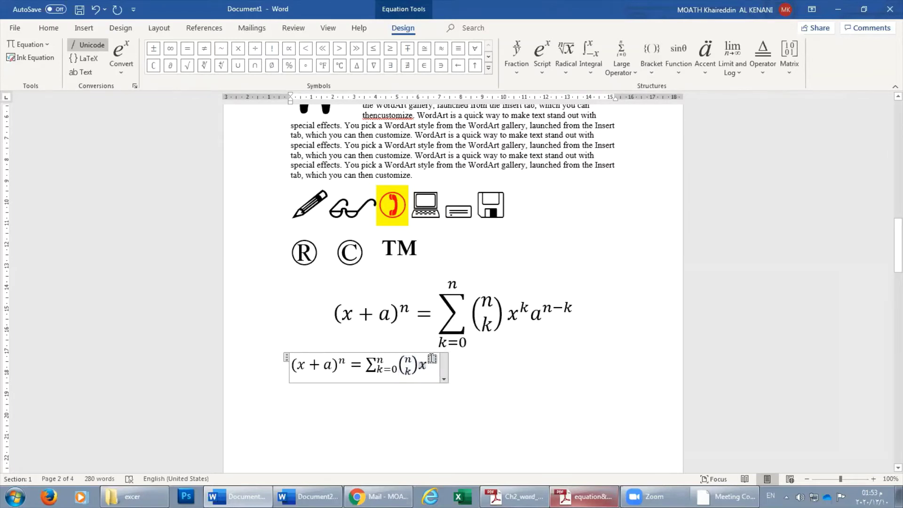
left_click(432, 358)
type("k")
key("Right")
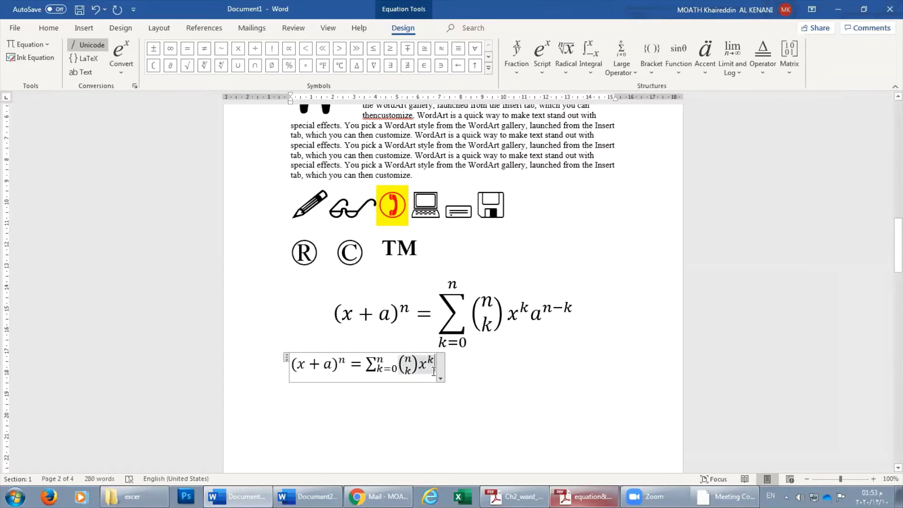
Add a with the exponent n−k after x^k
left_click(542, 59)
left_click(555, 128)
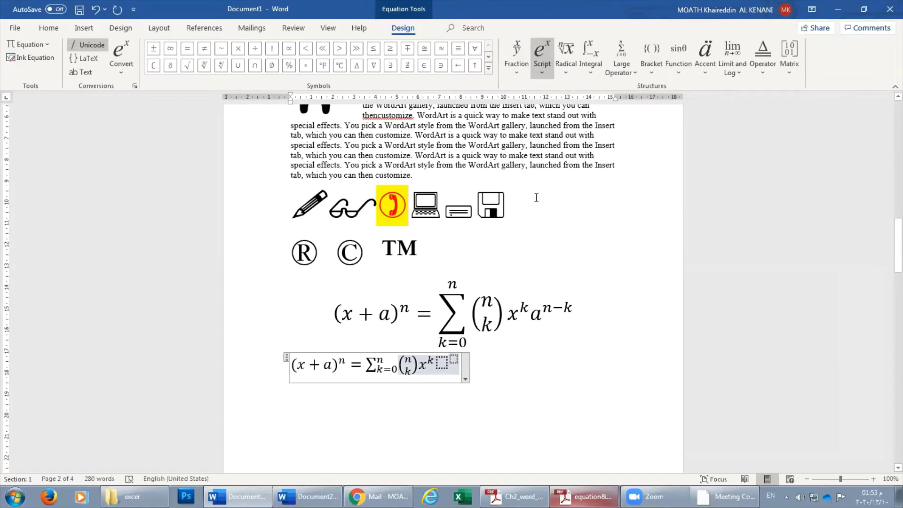
left_click(442, 362)
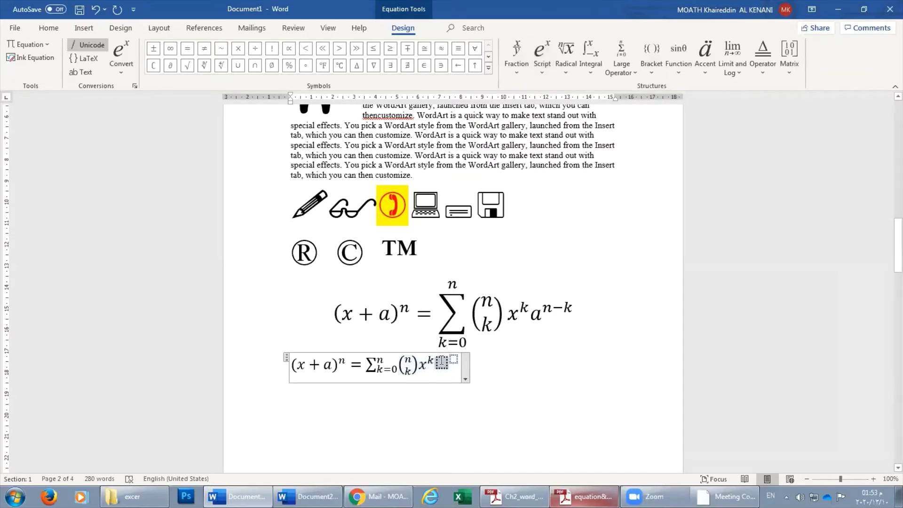
type(" a")
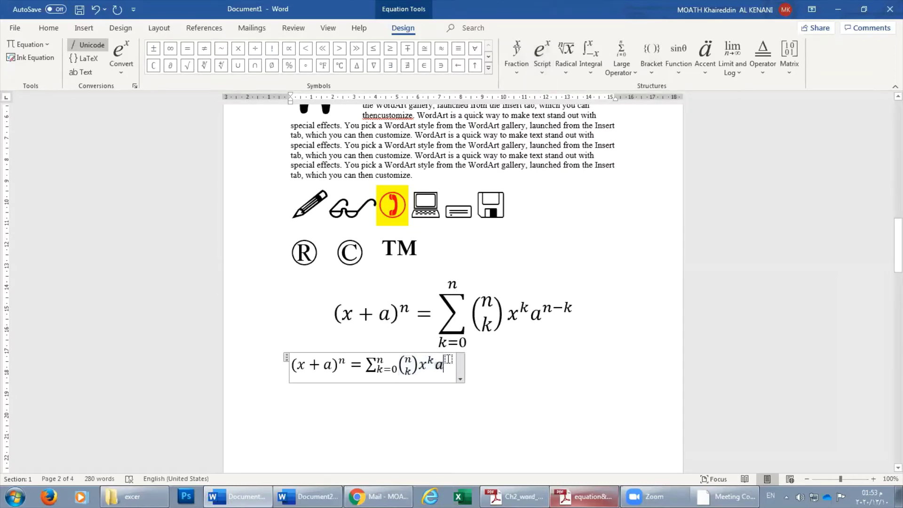
key("Right")
type("n-")
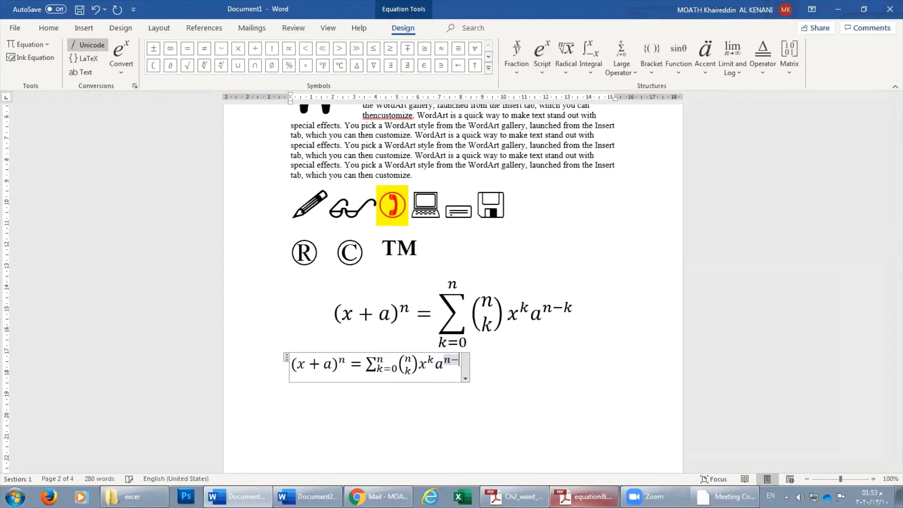
type("k")
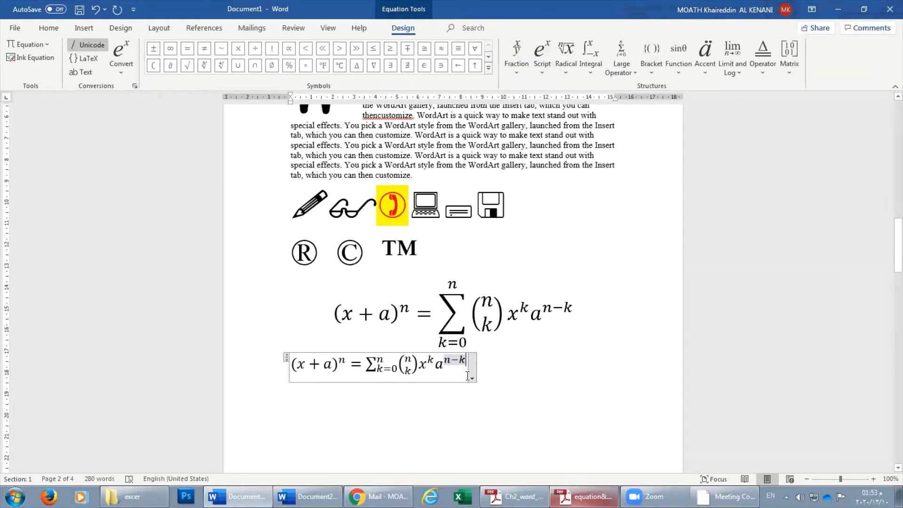
Select the lower binomial equation and grow its font to 36 pt
left_click_drag(292, 365, 348, 365)
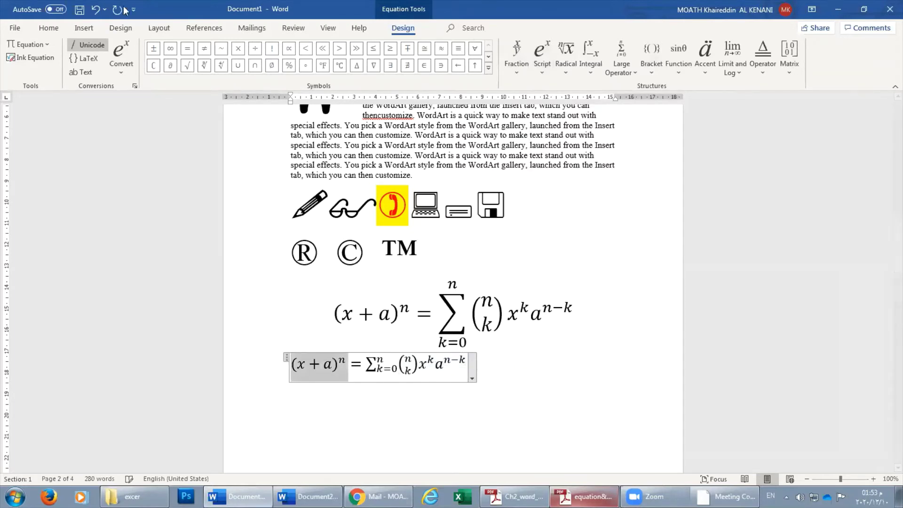
left_click(49, 29)
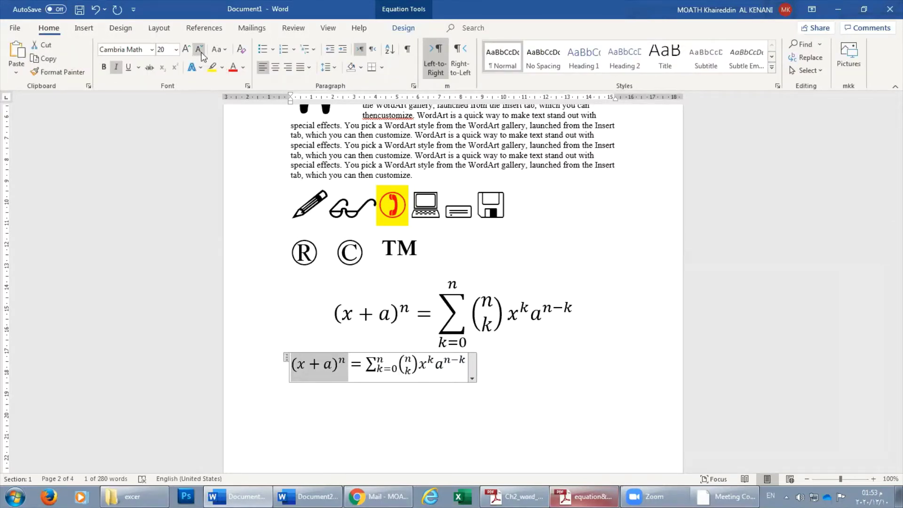
left_click(186, 49)
left_click(185, 49)
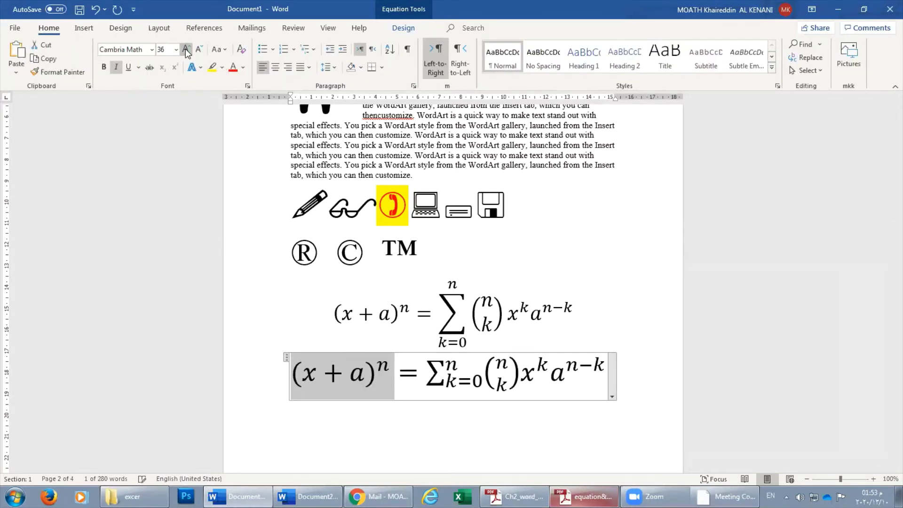
left_click(462, 380)
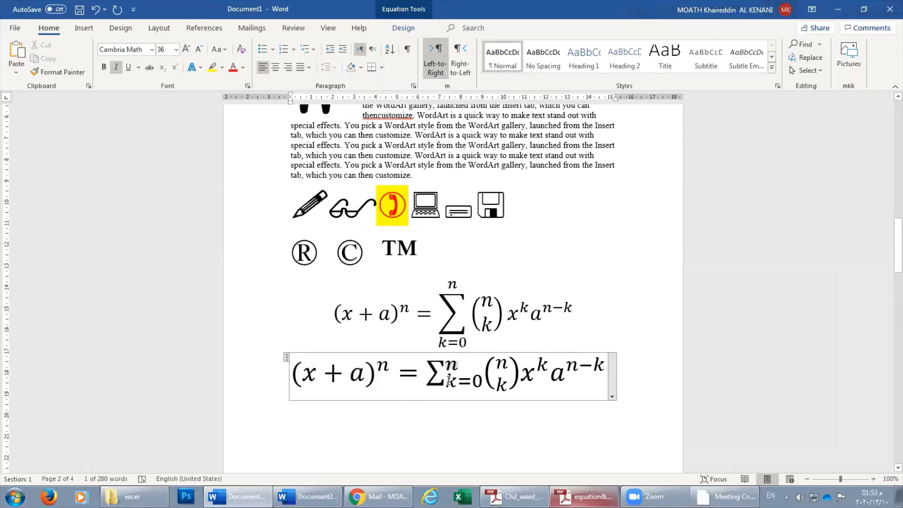
left_click(456, 334)
left_click(444, 366)
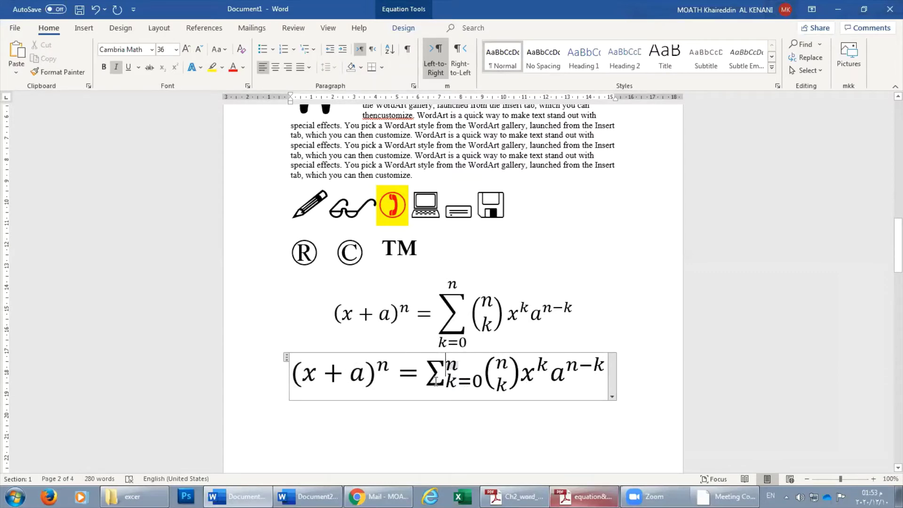
left_click(435, 379)
left_click_drag(444, 379, 539, 367)
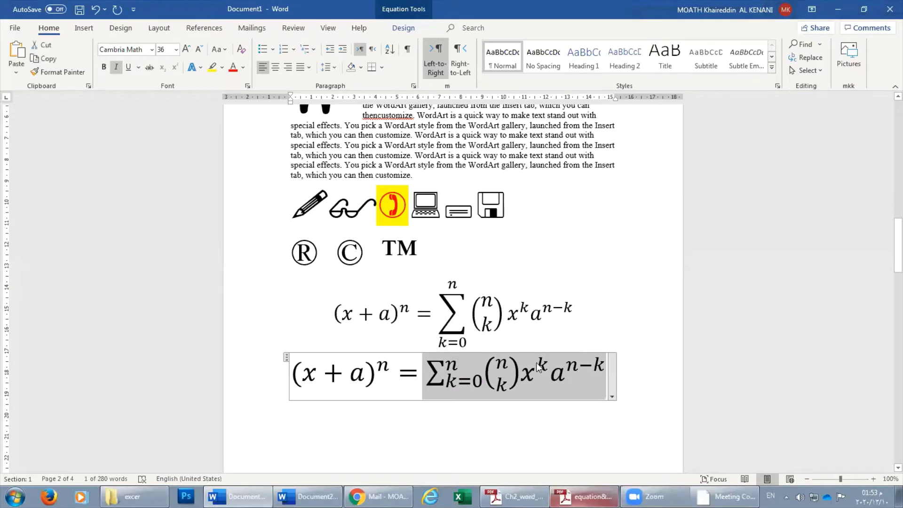
key("Left")
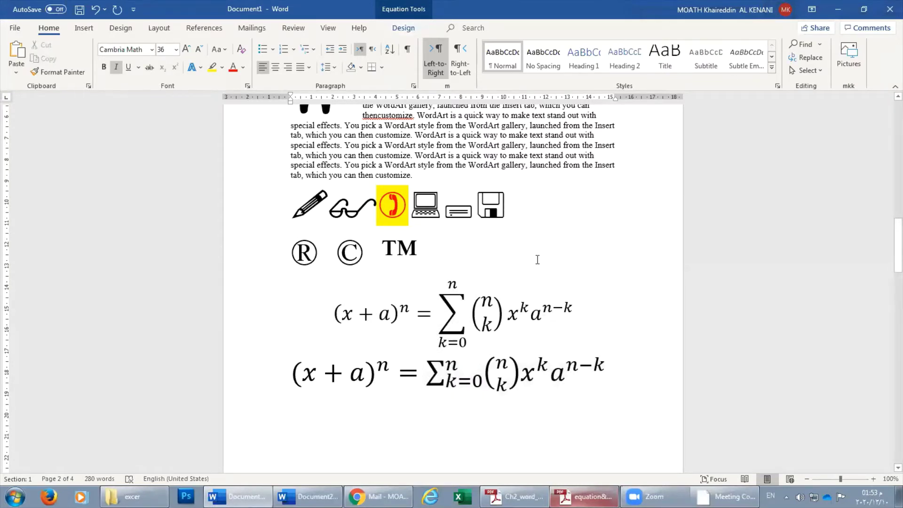
left_click(84, 28)
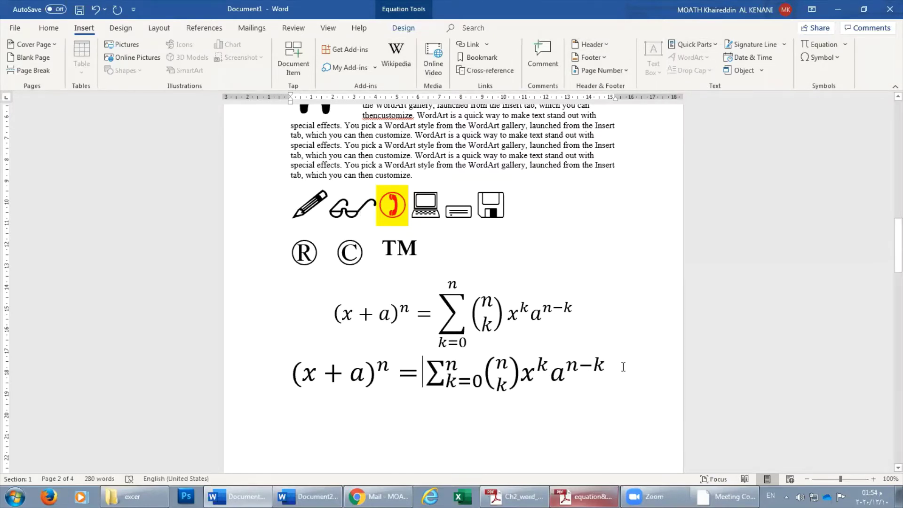
Scroll the Ch2_word_book PDF to section 3.9 Page Design on page 104
left_click(516, 497)
scroll(489, 433, "down", 5)
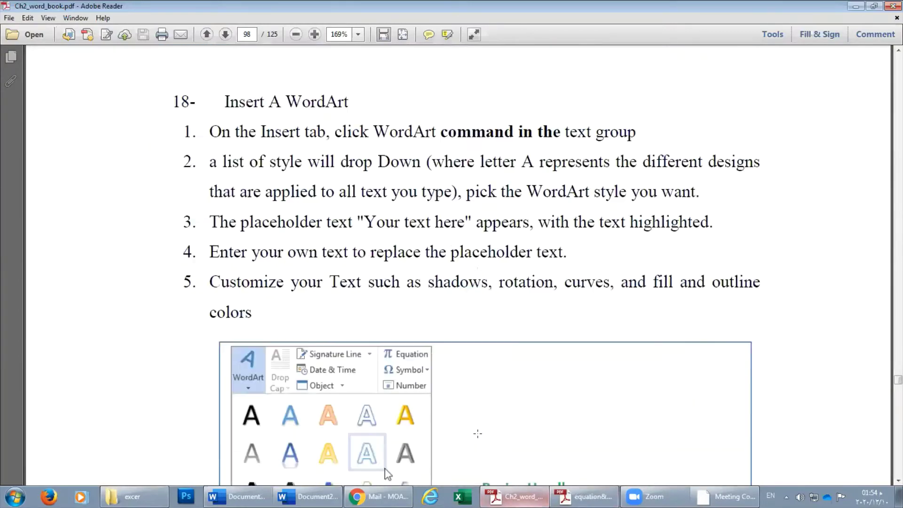
scroll(490, 423, "down", 7)
scroll(541, 329, "down", 7)
scroll(592, 220, "down", 5)
scroll(592, 220, "down", 5)
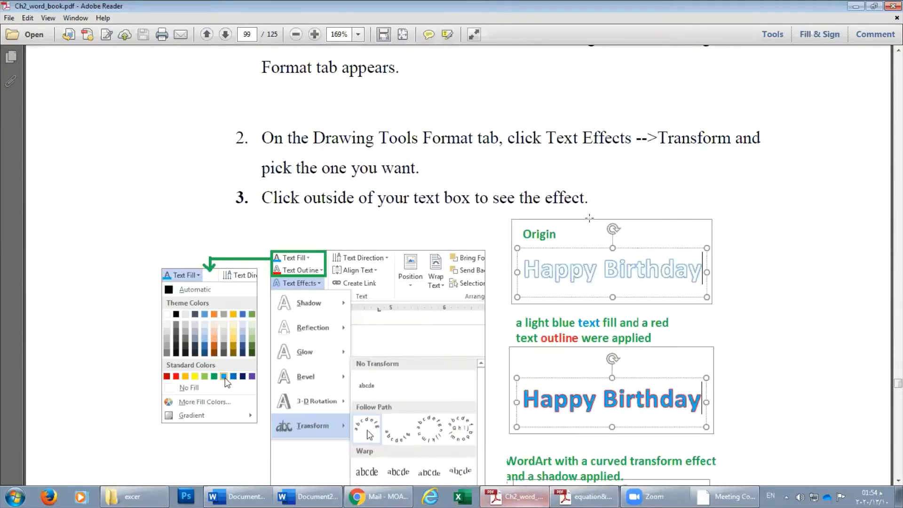
scroll(591, 218, "down", 7)
scroll(591, 221, "down", 7)
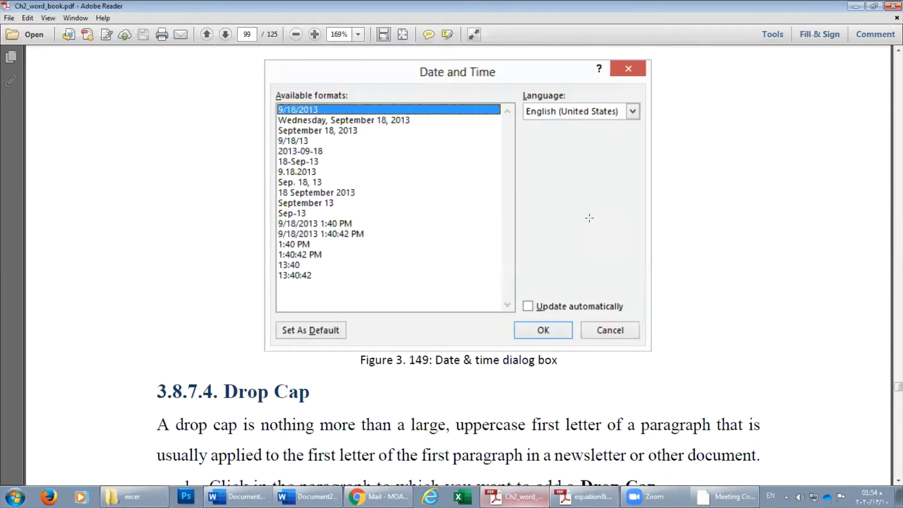
scroll(591, 220, "down", 7)
scroll(590, 219, "down", 7)
scroll(591, 220, "down", 7)
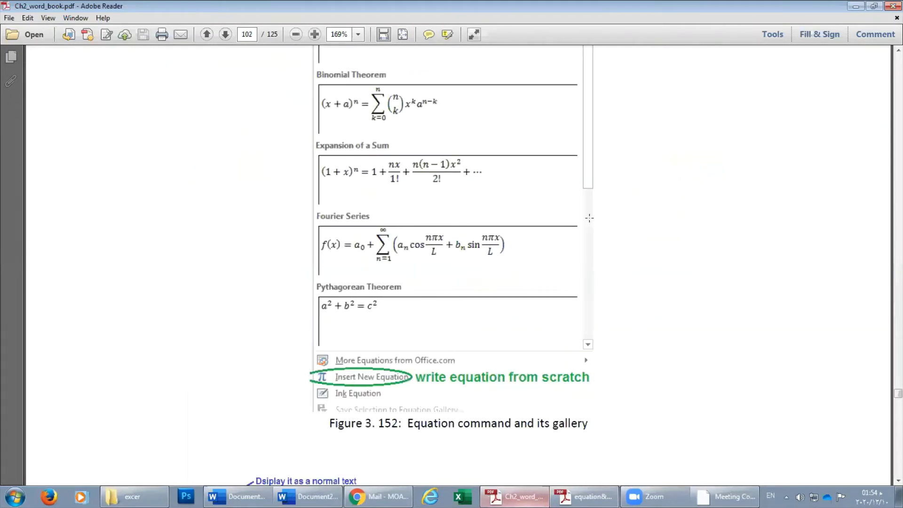
scroll(590, 220, "down", 7)
scroll(591, 220, "down", 7)
scroll(590, 220, "down", 7)
scroll(590, 219, "down", 7)
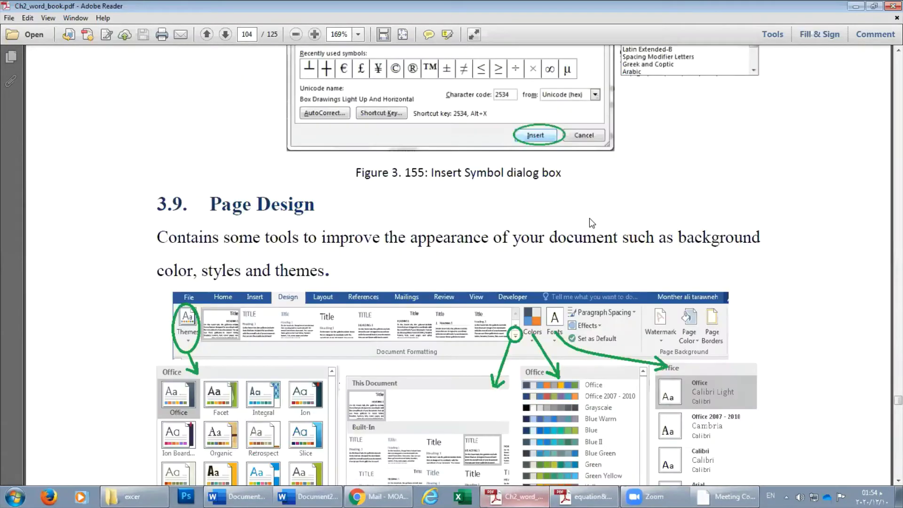
Back in Word, switch the lower equation to the Professional stacked display layout
left_click(856, 6)
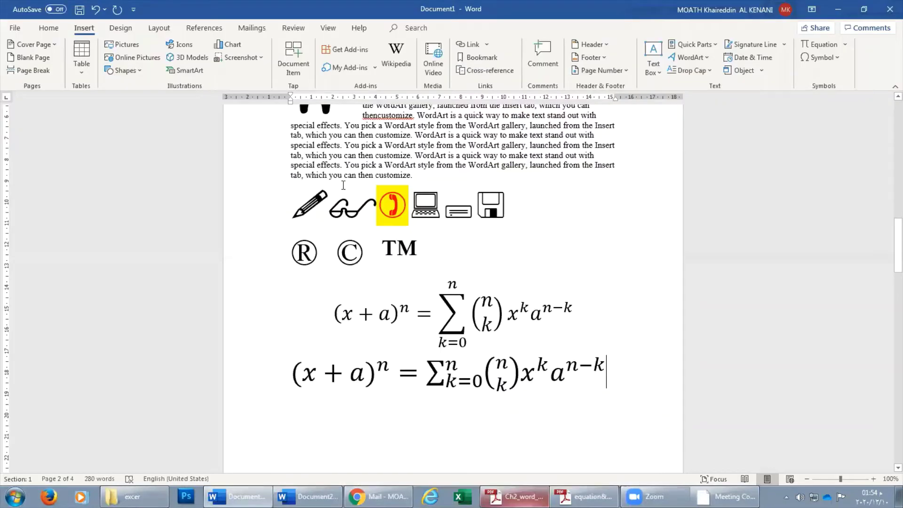
left_click(571, 369)
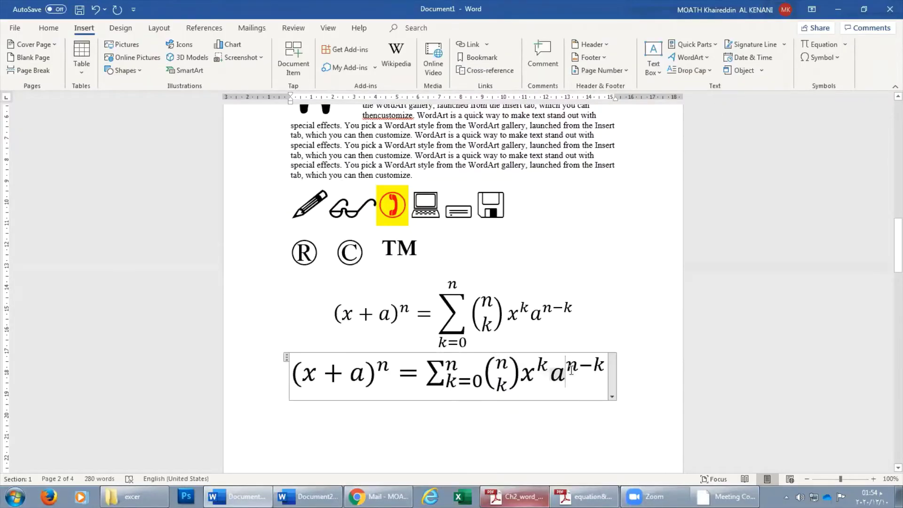
left_click(621, 389)
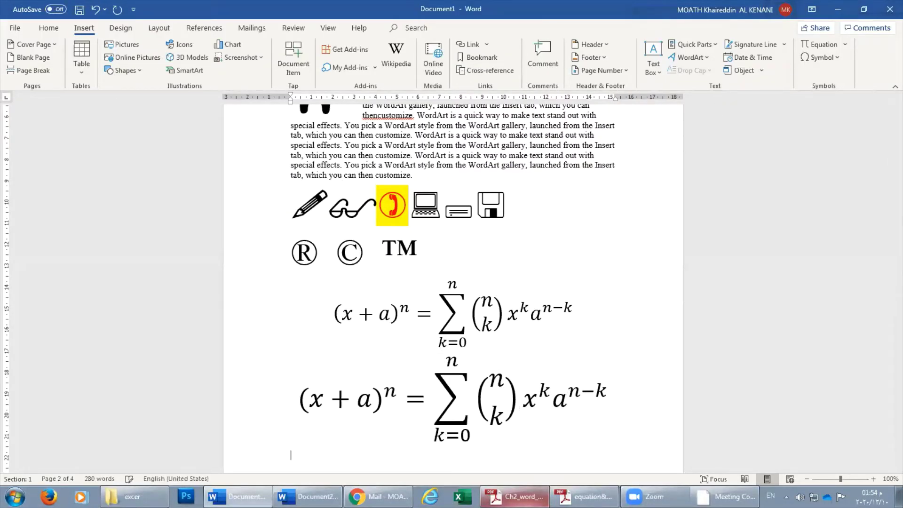
scroll(450, 354, "down", 3)
scroll(450, 354, "down", 3)
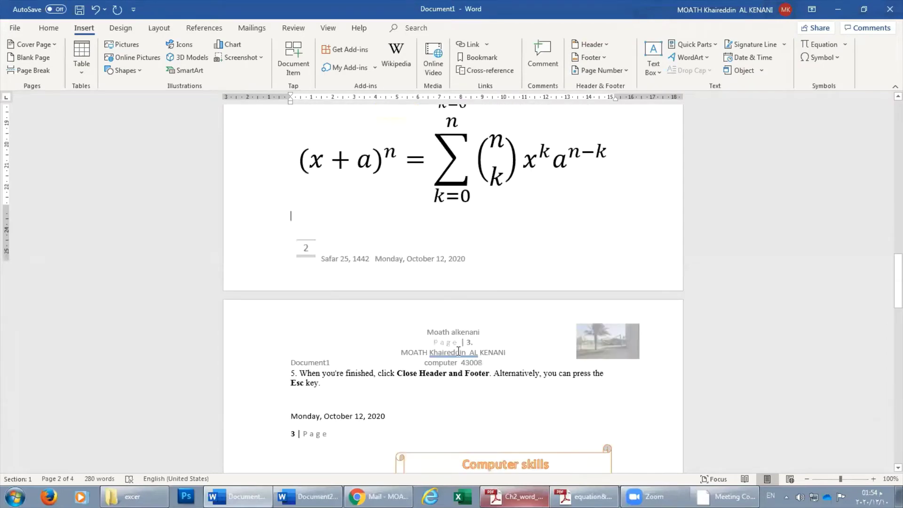
scroll(450, 353, "down", 6)
scroll(516, 301, "up", 2)
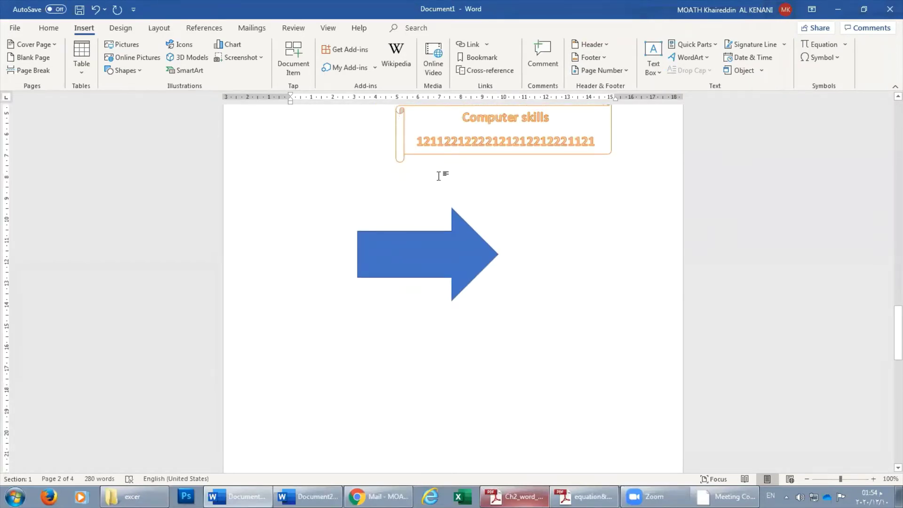
Delete the blue arrow shape and insert a blank page
left_click(476, 263)
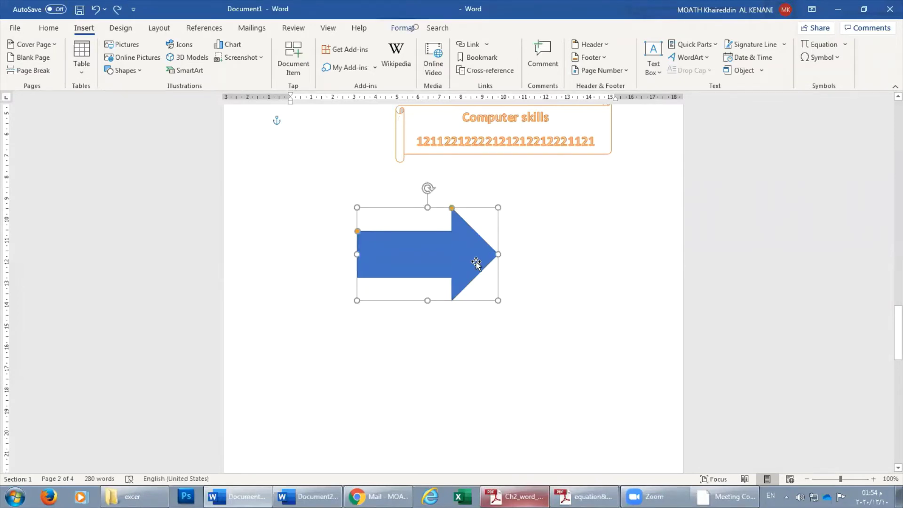
key("Delete")
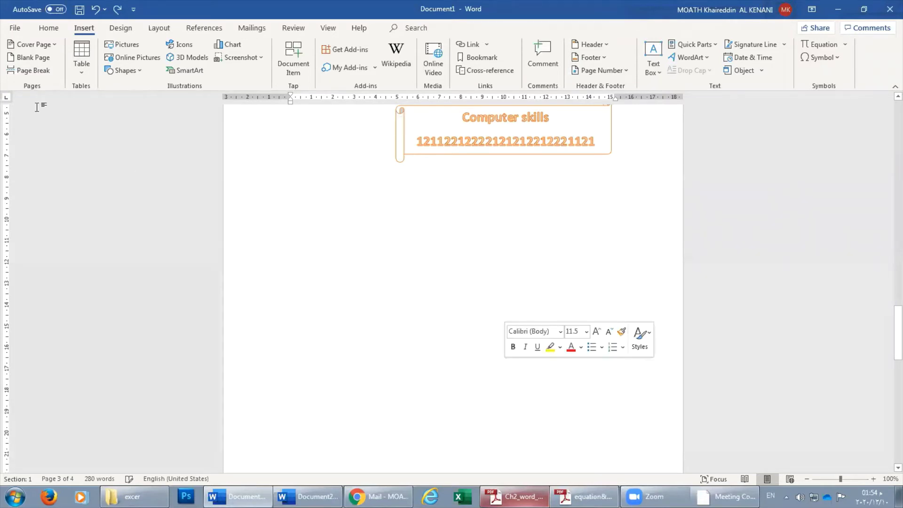
left_click(35, 58)
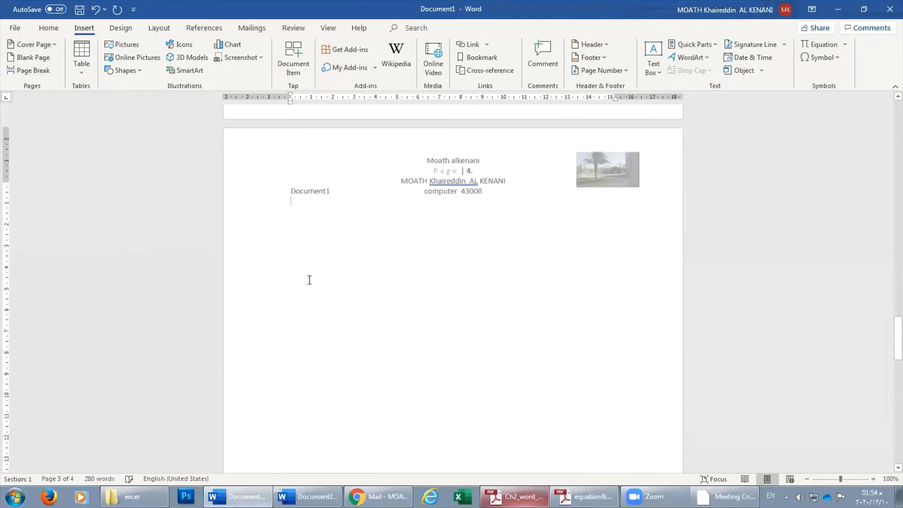
Try the Facet theme and another theme from the Themes gallery
left_click(118, 29)
left_click(16, 72)
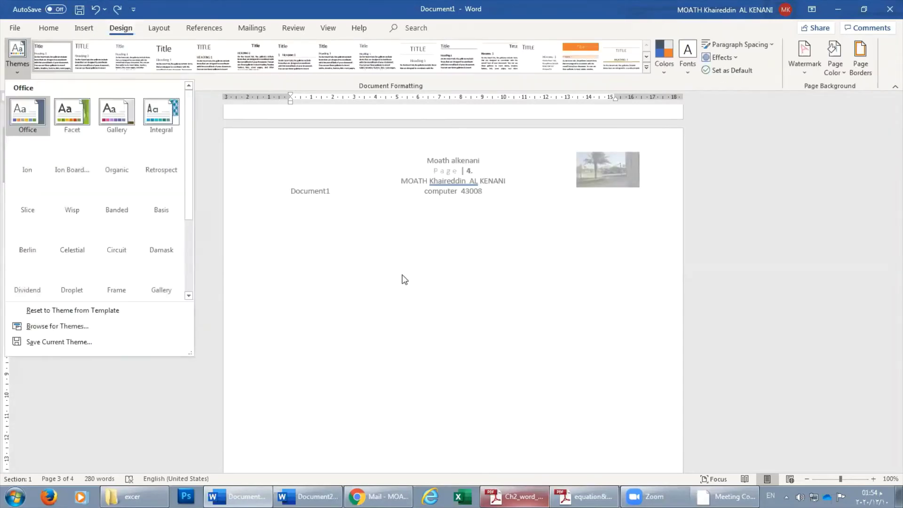
left_click(417, 262)
scroll(417, 263, "up", 5)
scroll(418, 262, "up", 4)
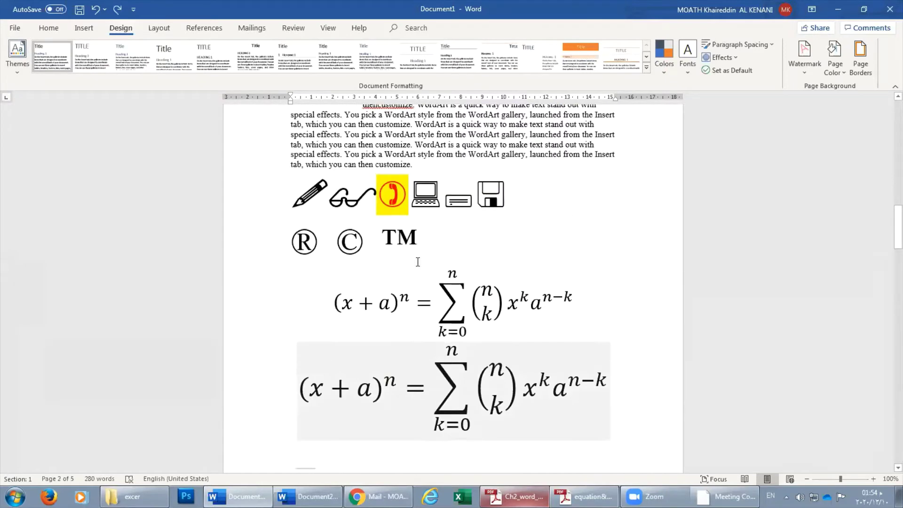
scroll(418, 262, "up", 5)
left_click(17, 57)
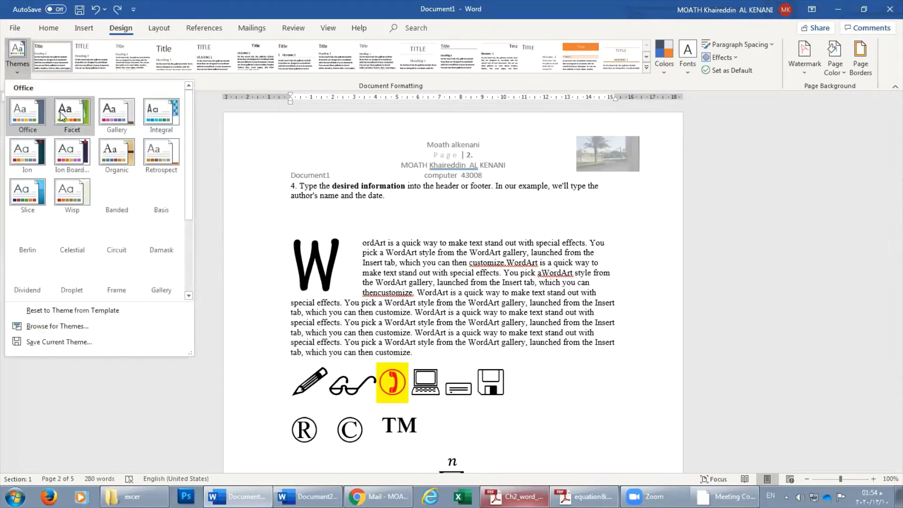
left_click(69, 115)
left_click(17, 71)
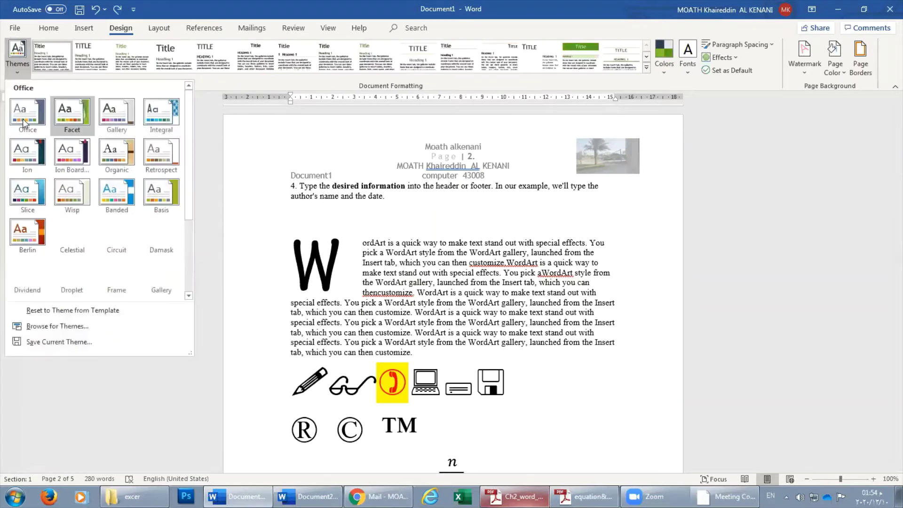
left_click(27, 192)
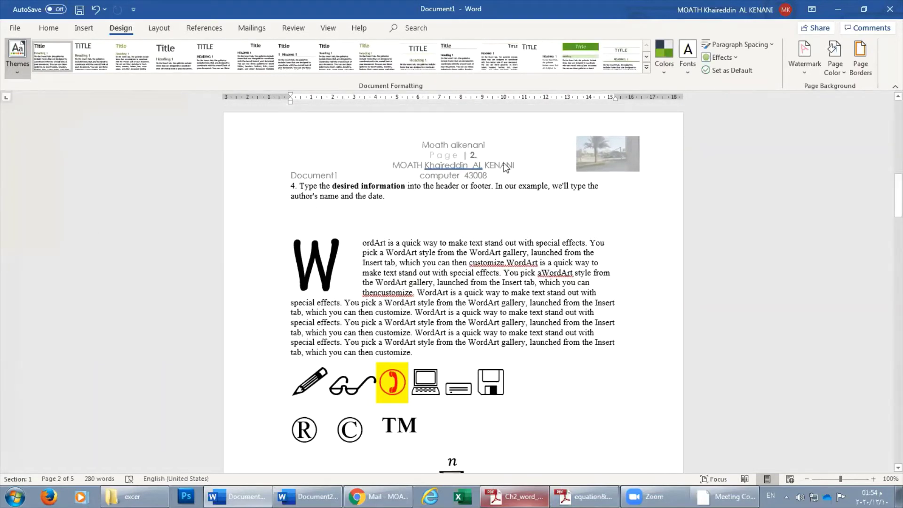
Apply the Basis theme, then try an orange and another Document Formatting style set
left_click(17, 55)
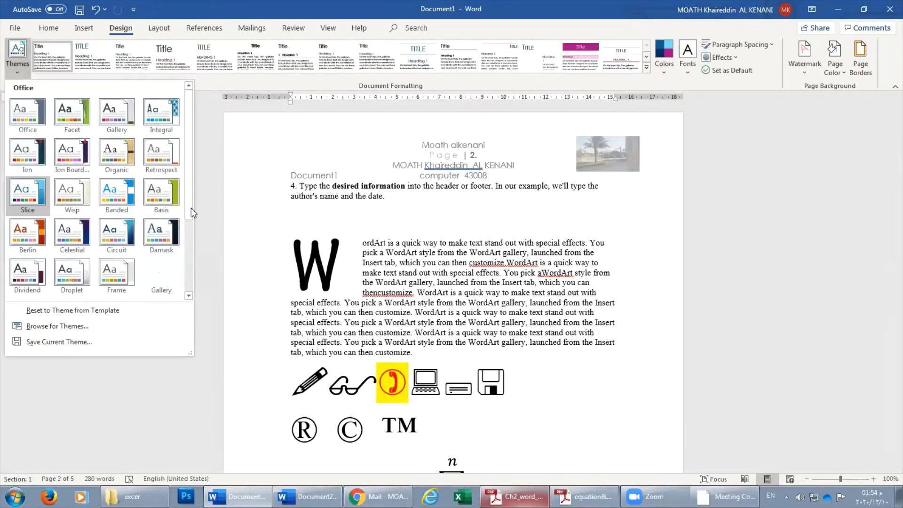
left_click(159, 207)
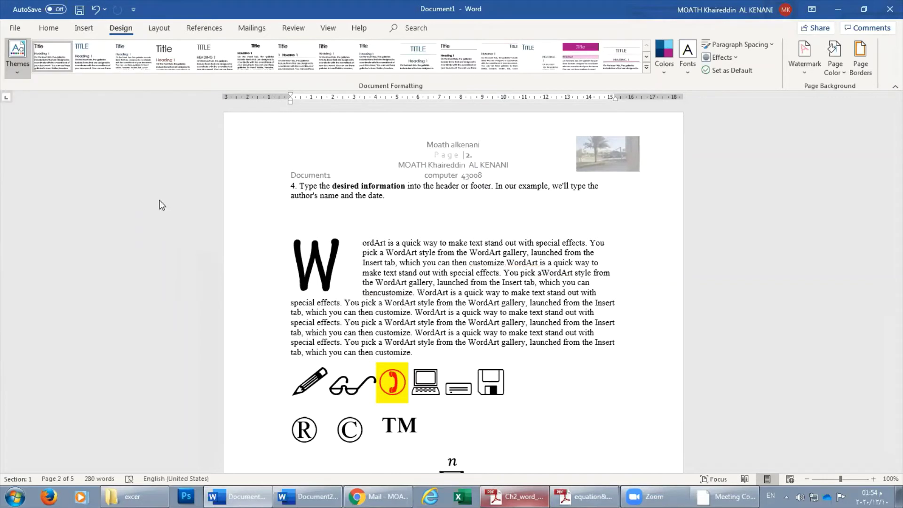
left_click(16, 70)
left_click(19, 73)
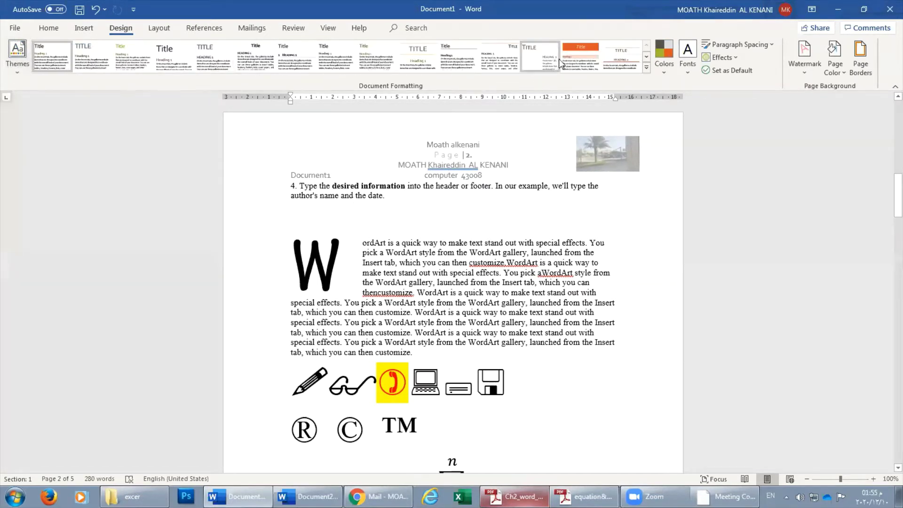
left_click(574, 59)
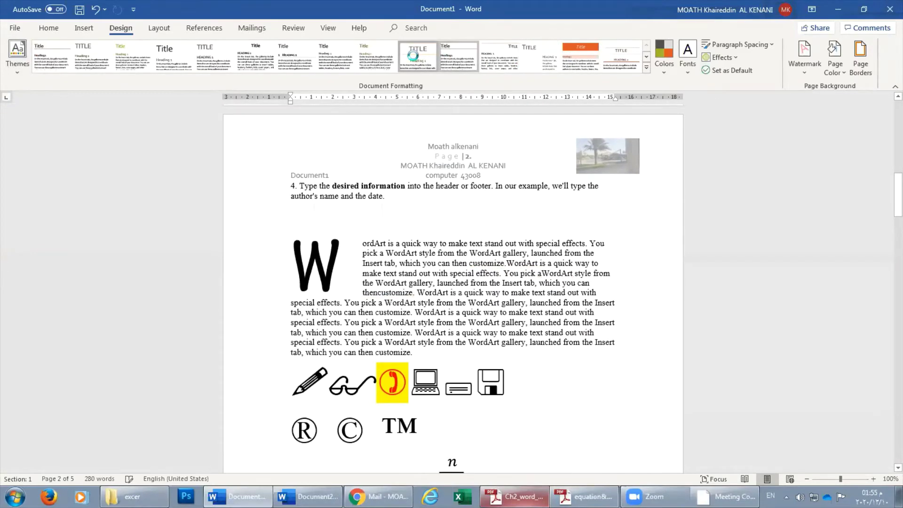
left_click(334, 62)
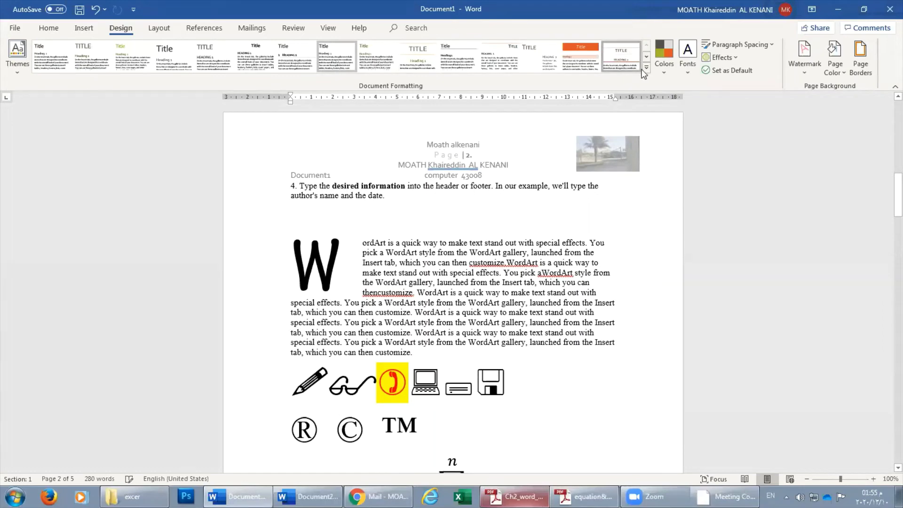
Expand the style set list and scroll through the document to compare
left_click(645, 68)
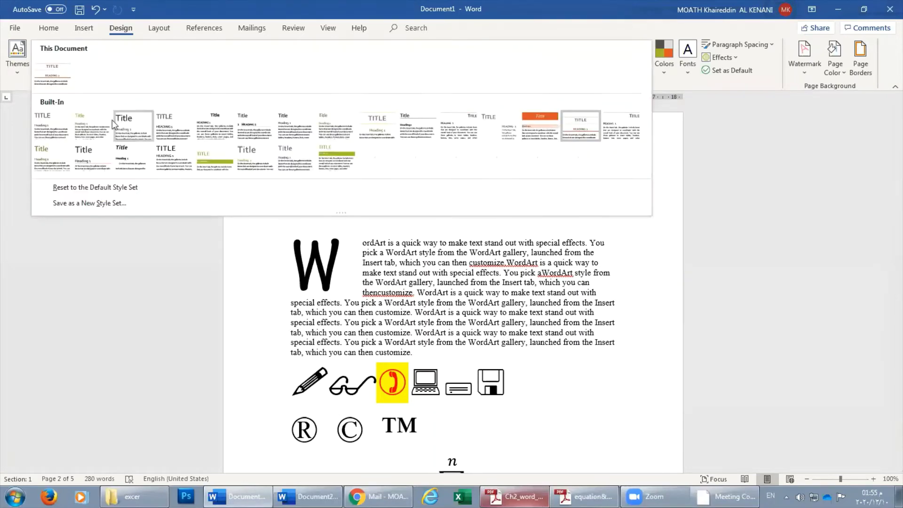
left_click(389, 209)
scroll(402, 204, "down", 5)
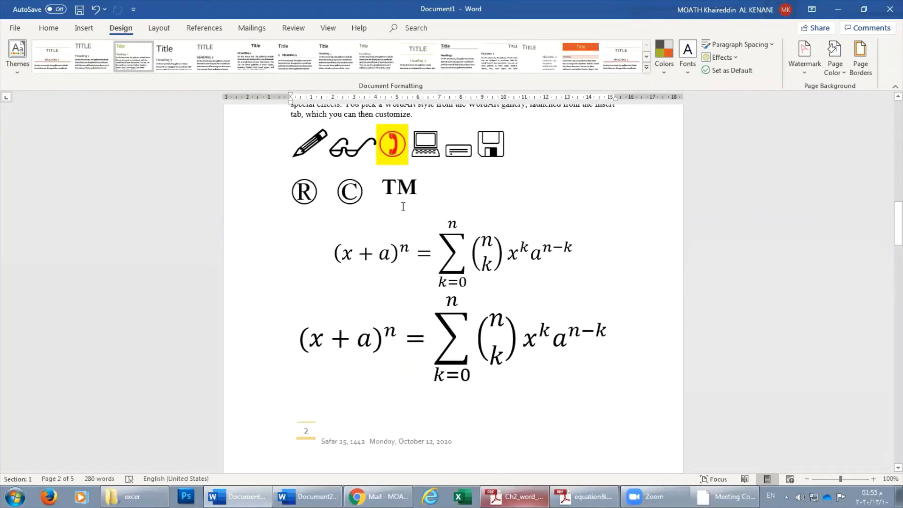
scroll(401, 203, "down", 8)
scroll(402, 204, "down", 5)
scroll(401, 204, "down", 5)
scroll(402, 203, "up", 7)
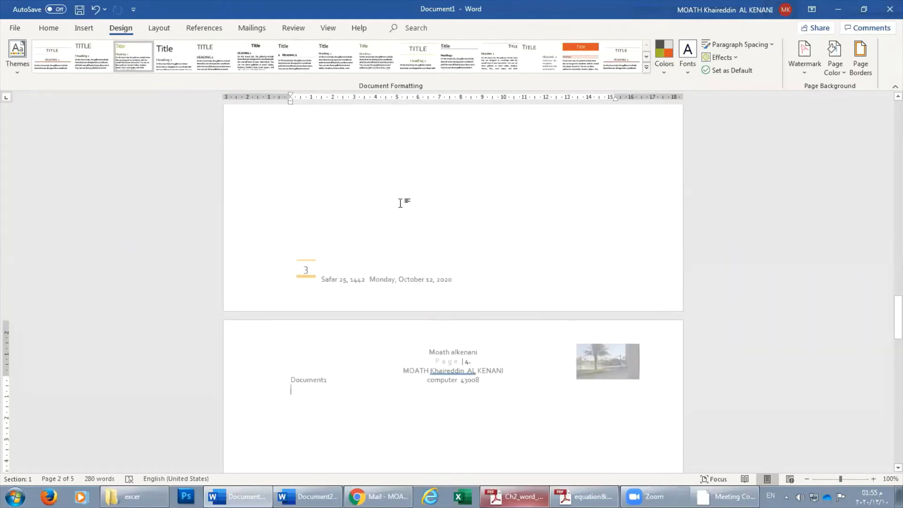
scroll(403, 202, "up", 12)
scroll(424, 179, "up", 10)
scroll(467, 157, "up", 2)
scroll(467, 157, "up", 7)
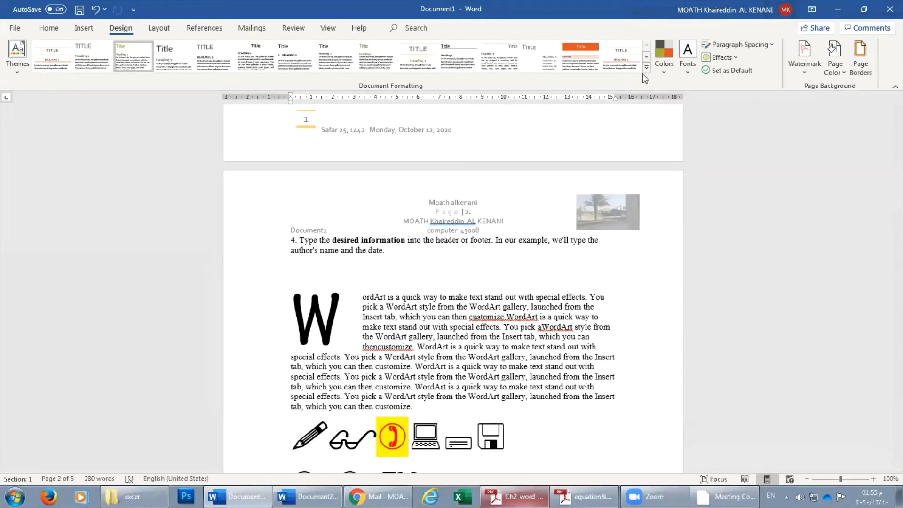
Apply the Blue Green colour scheme to the document
left_click(665, 69)
left_click(702, 184)
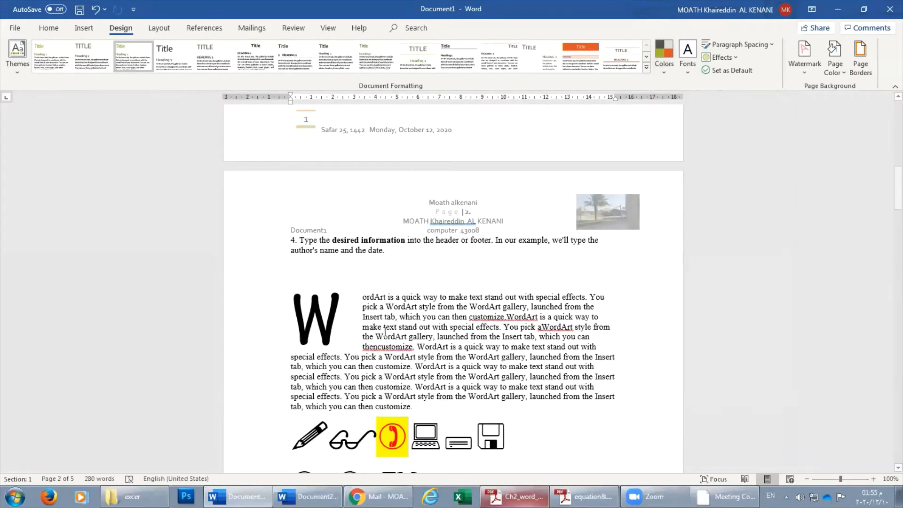
scroll(429, 279, "down", 1)
scroll(429, 280, "up", 1)
scroll(429, 280, "up", 2)
scroll(426, 273, "up", 3)
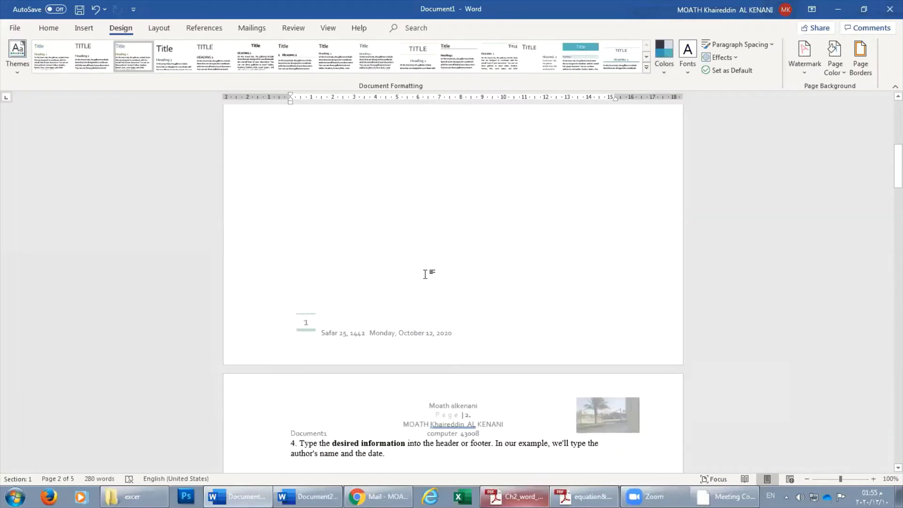
scroll(426, 271, "up", 6)
scroll(425, 270, "up", 2)
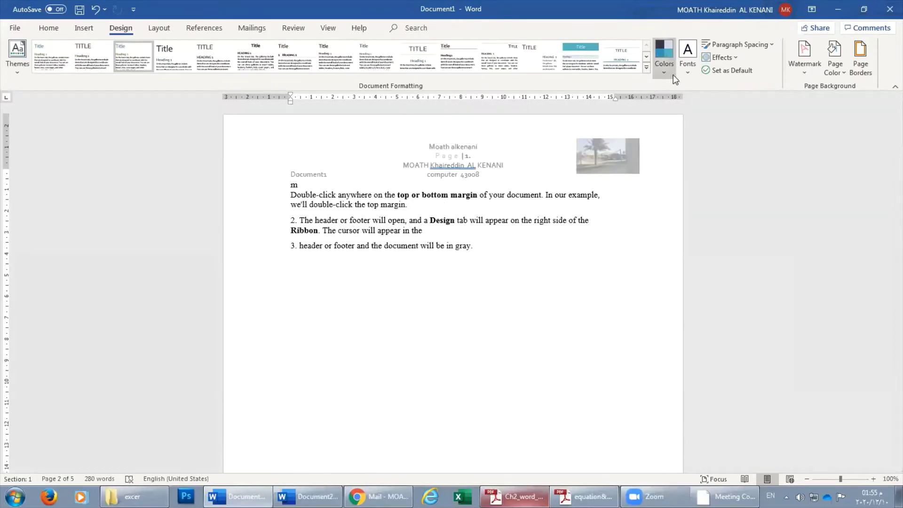
left_click(661, 71)
left_click(661, 70)
Apply a style set with wider body text and switch theme fonts to Candara
left_click(582, 61)
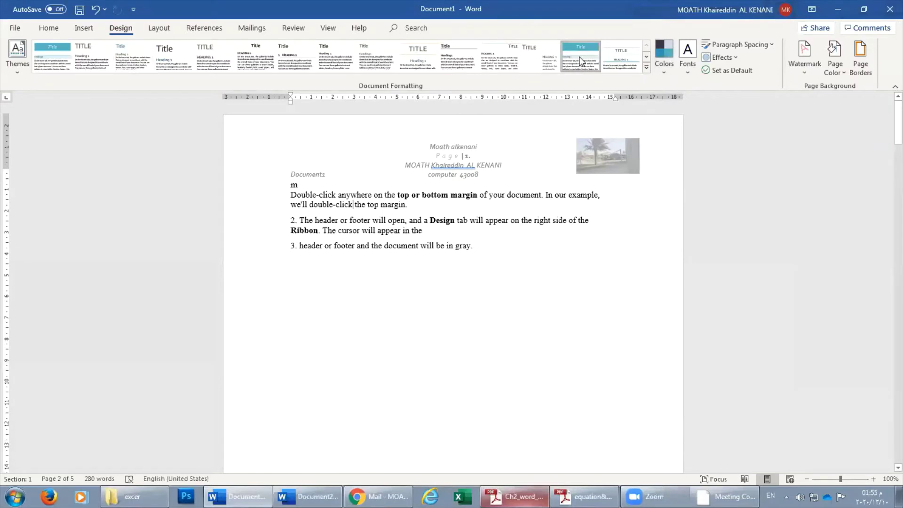
left_click(552, 66)
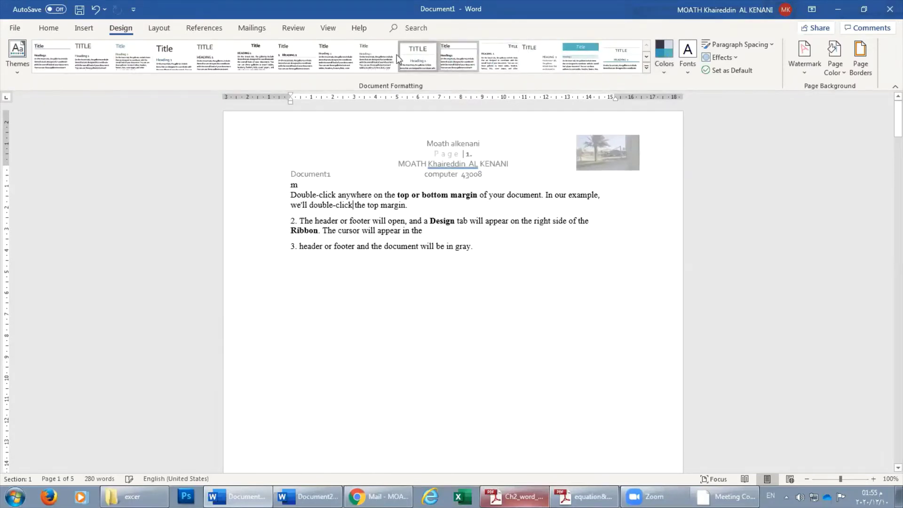
left_click(318, 57)
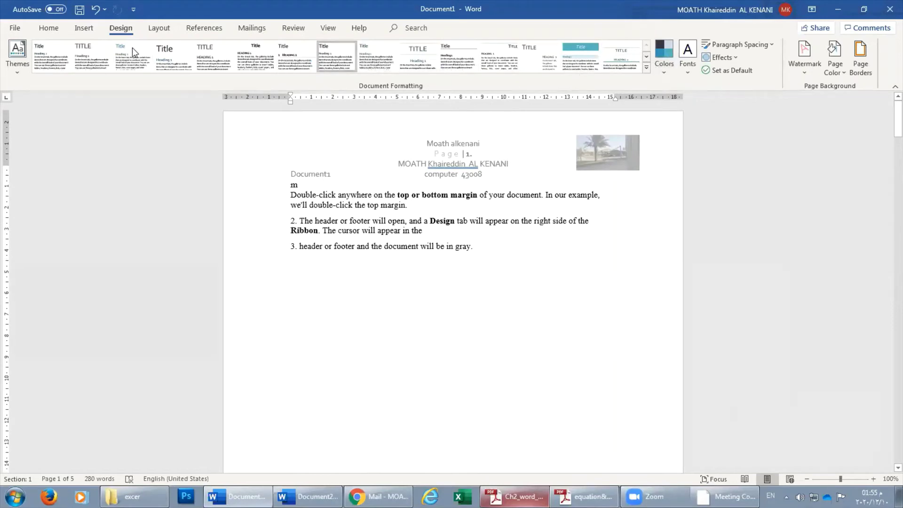
left_click(685, 69)
left_click(733, 281)
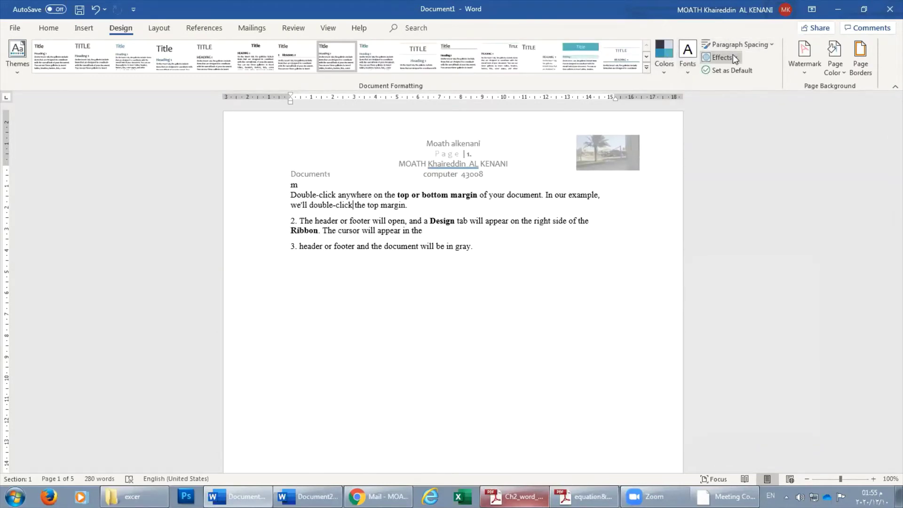
Fill the page with a gold background colour
left_click(812, 72)
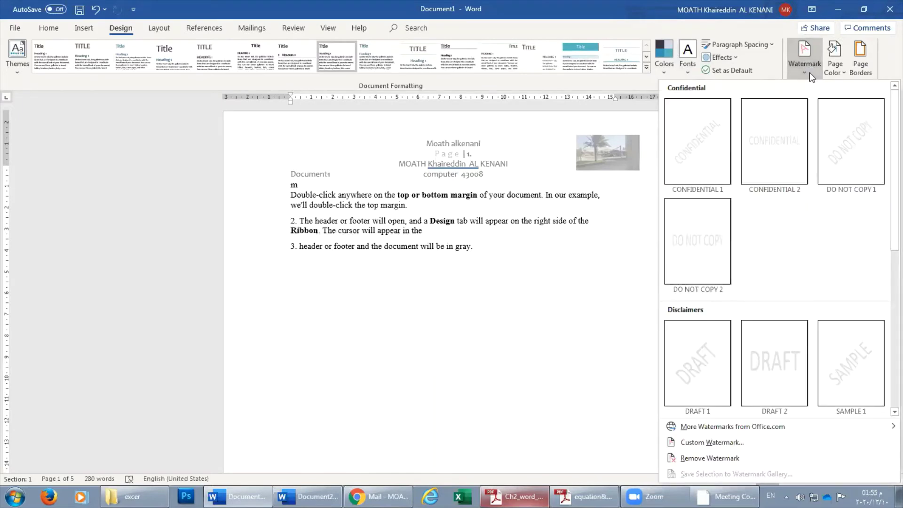
left_click(811, 73)
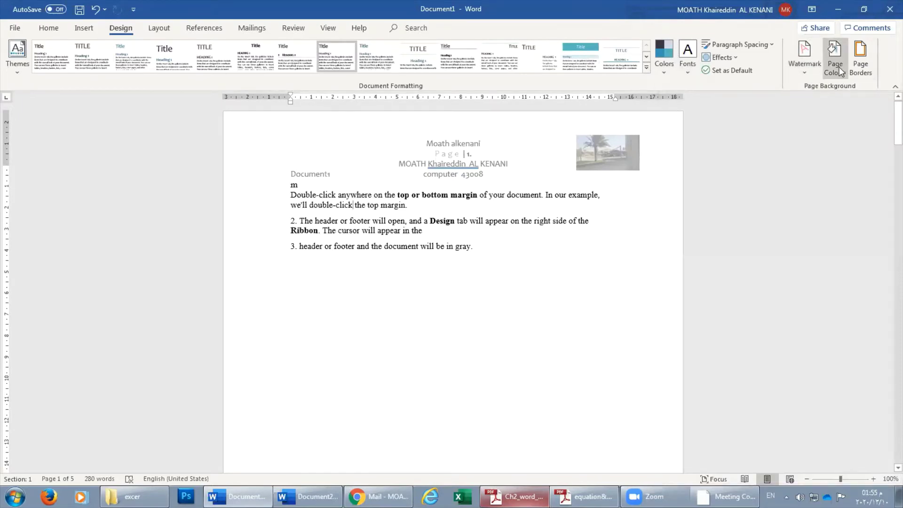
left_click(837, 70)
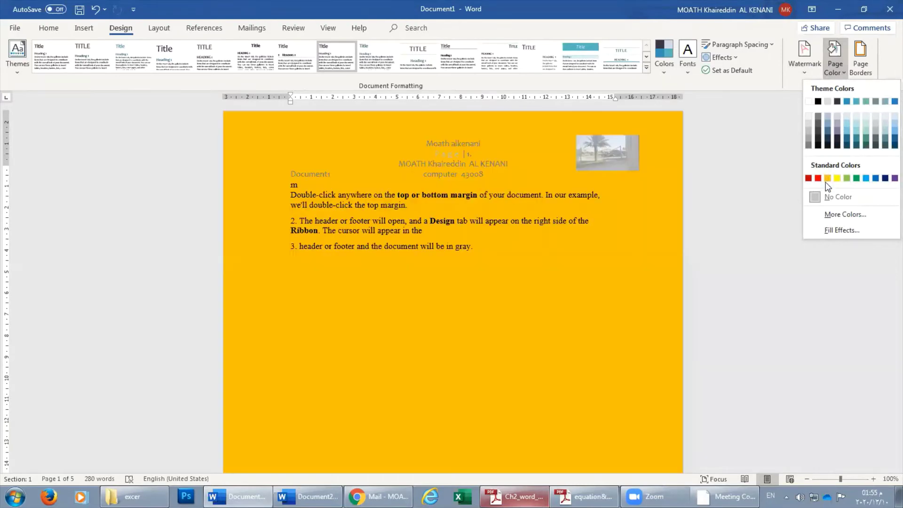
left_click(828, 178)
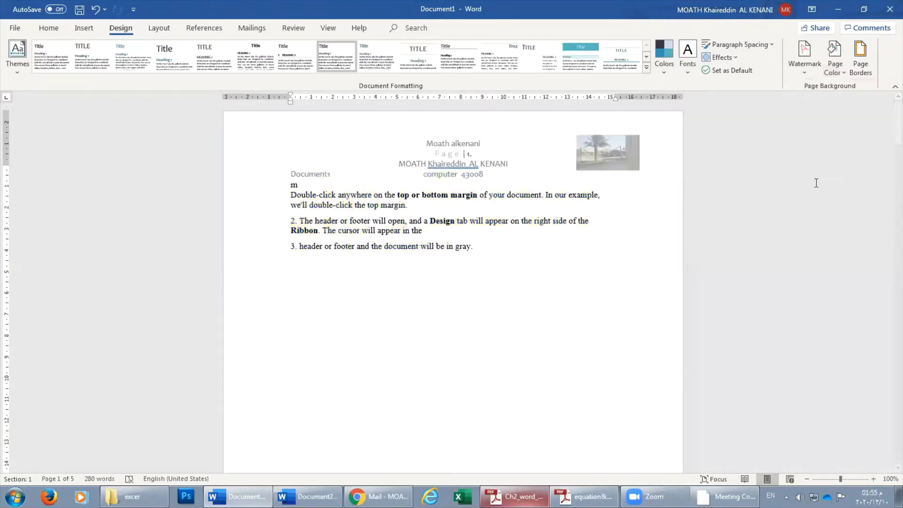
scroll(347, 274, "down", 5)
scroll(347, 274, "down", 15)
scroll(347, 274, "up", 3)
scroll(347, 274, "up", 15)
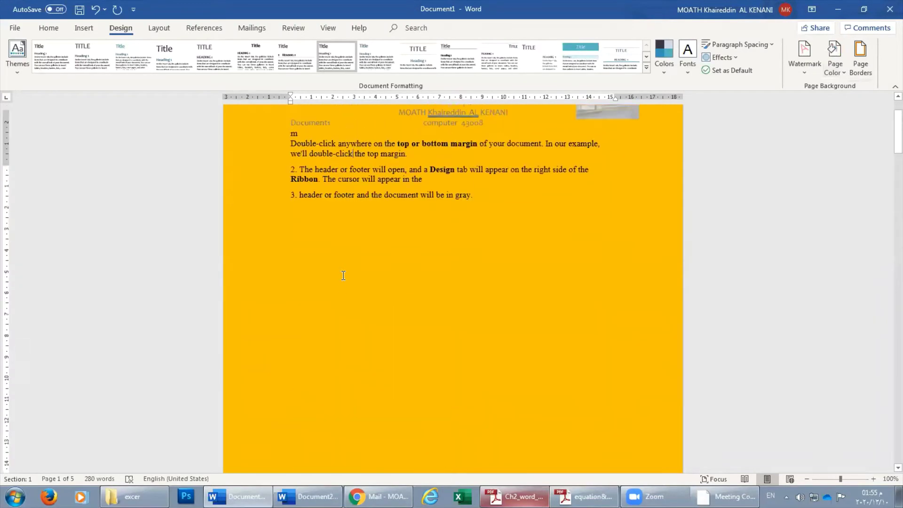
Remove the gold background and make the page light blue instead
left_click(836, 57)
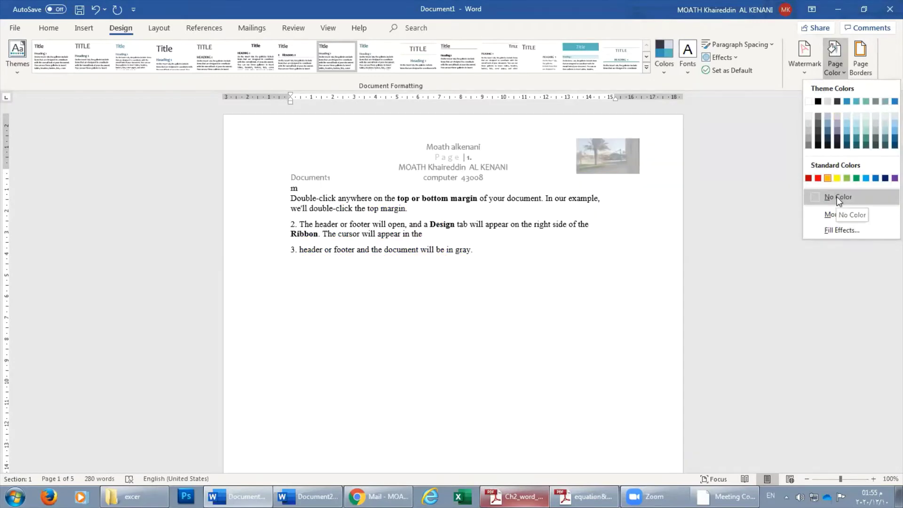
left_click(837, 196)
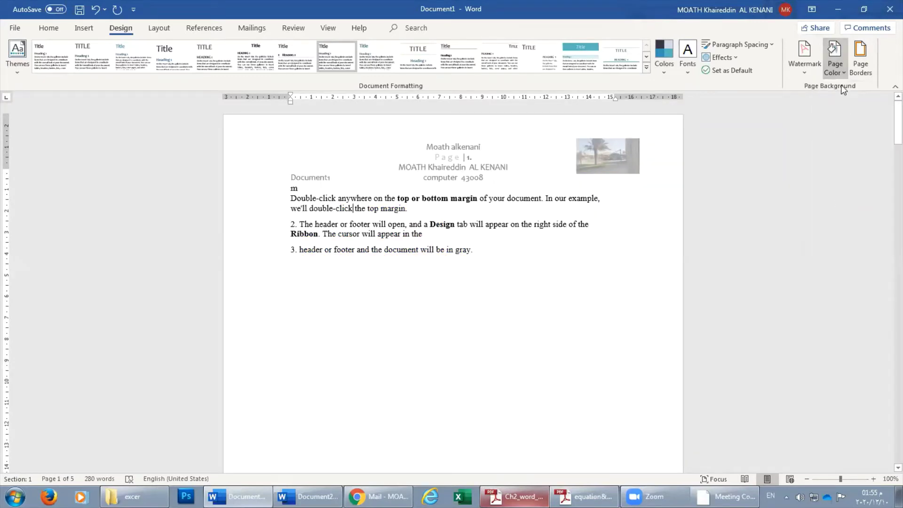
left_click(837, 75)
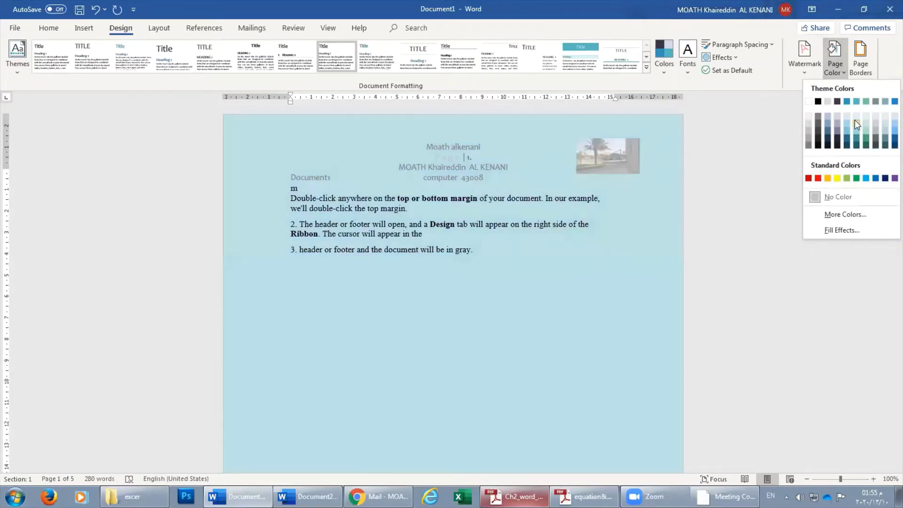
left_click(854, 120)
left_click(836, 66)
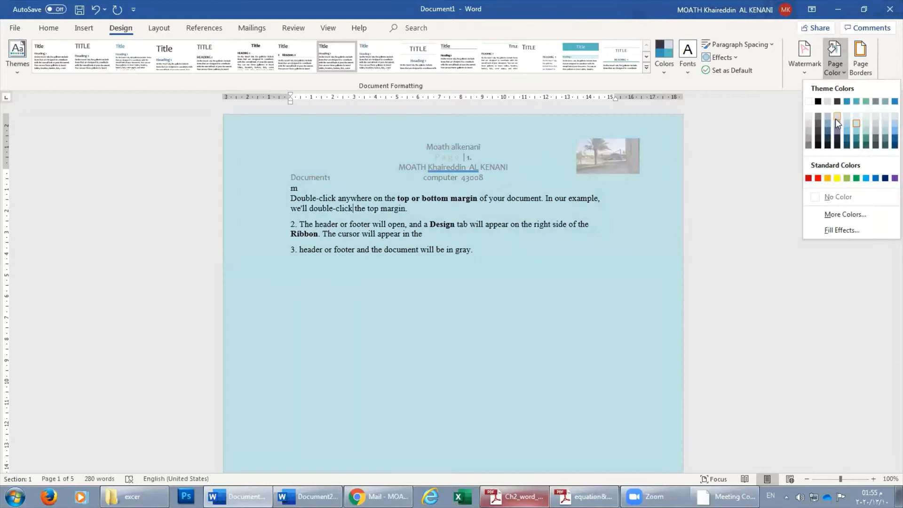
Apply the Canvas texture as the page background
left_click(842, 230)
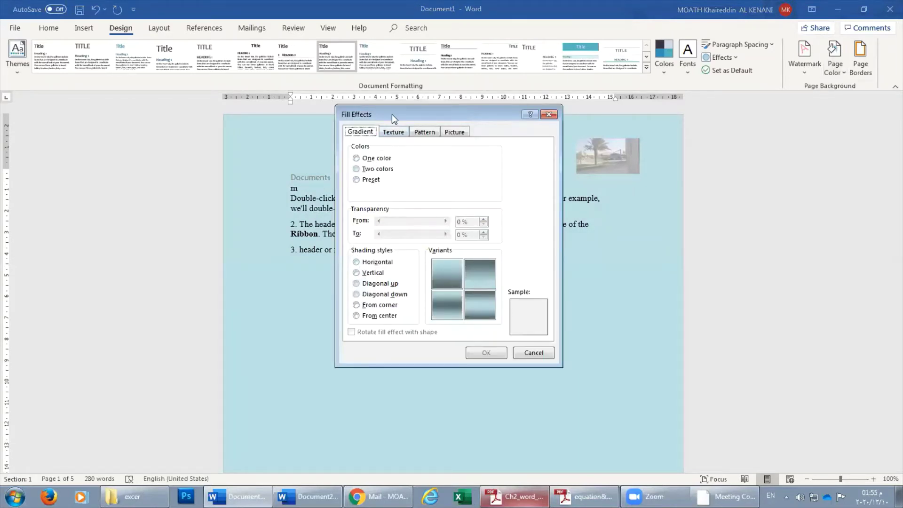
left_click(387, 133)
left_click(401, 169)
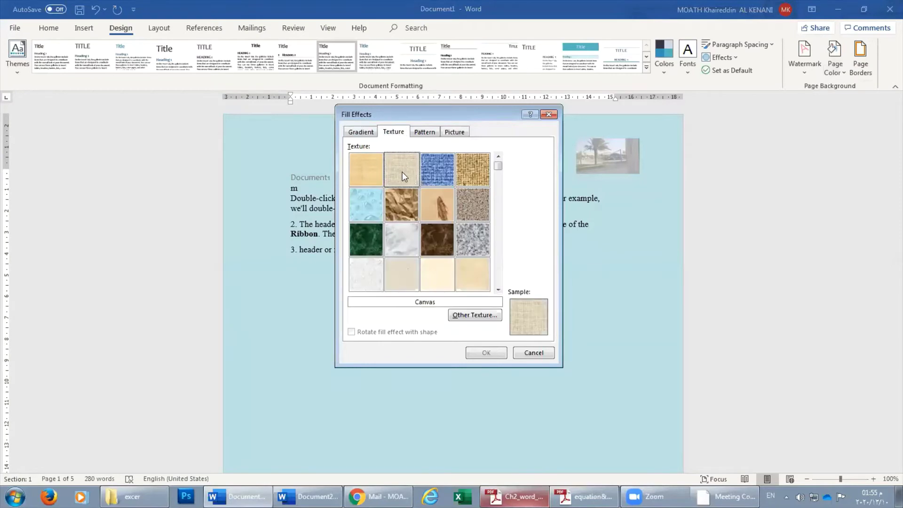
left_click(487, 353)
Replace the Canvas texture with a one-colour gradient page fill
left_click(826, 75)
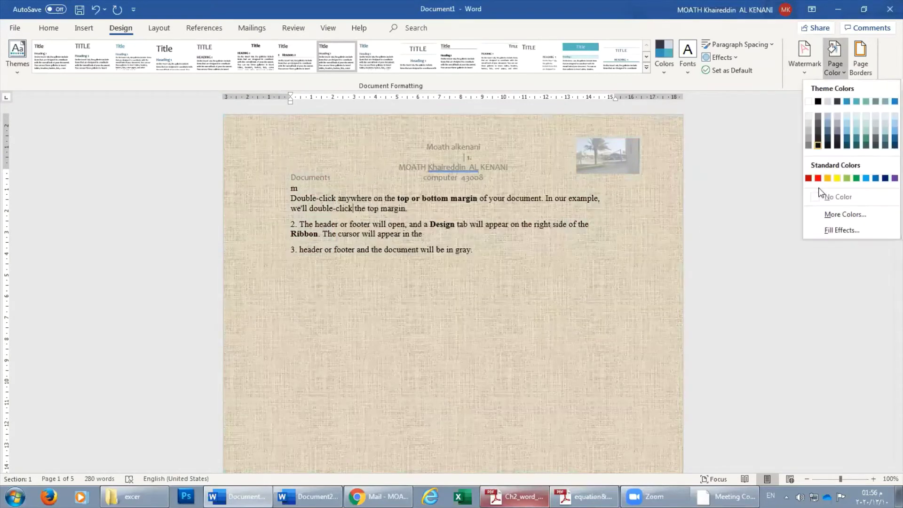
left_click(828, 234)
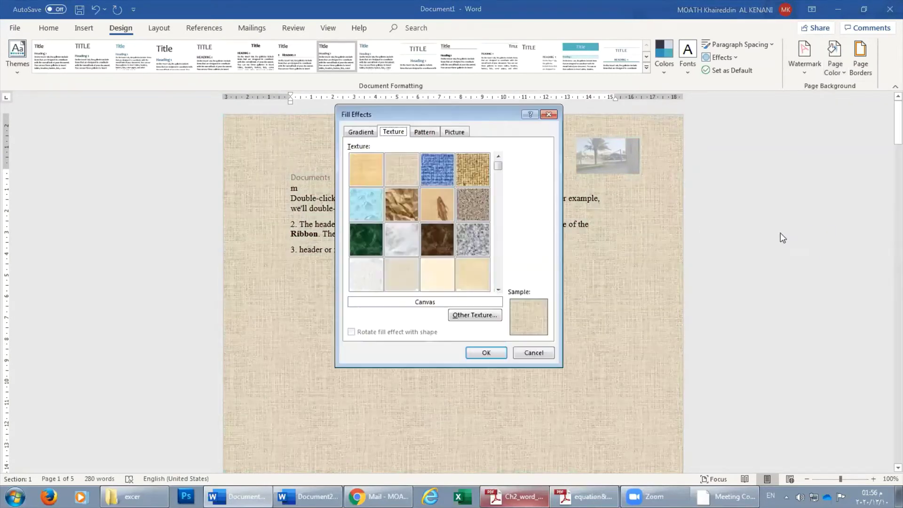
left_click(371, 133)
left_click(356, 158)
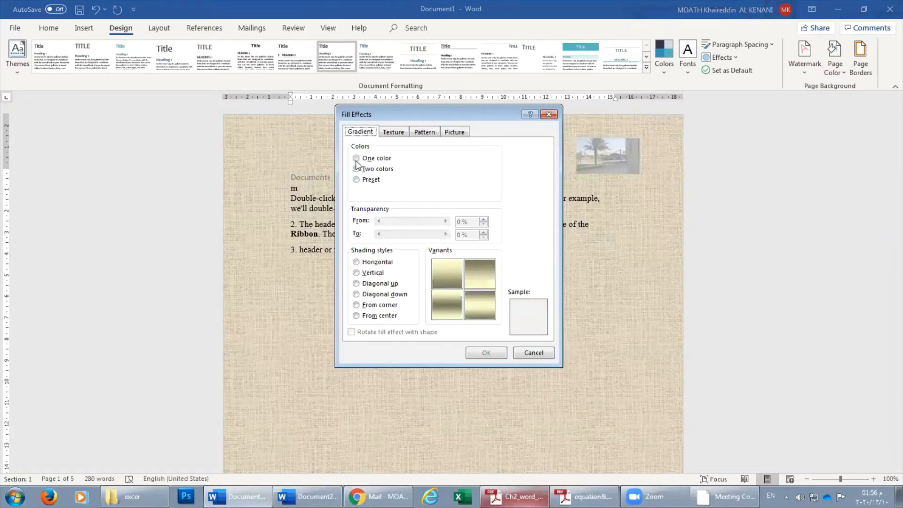
left_click(356, 170)
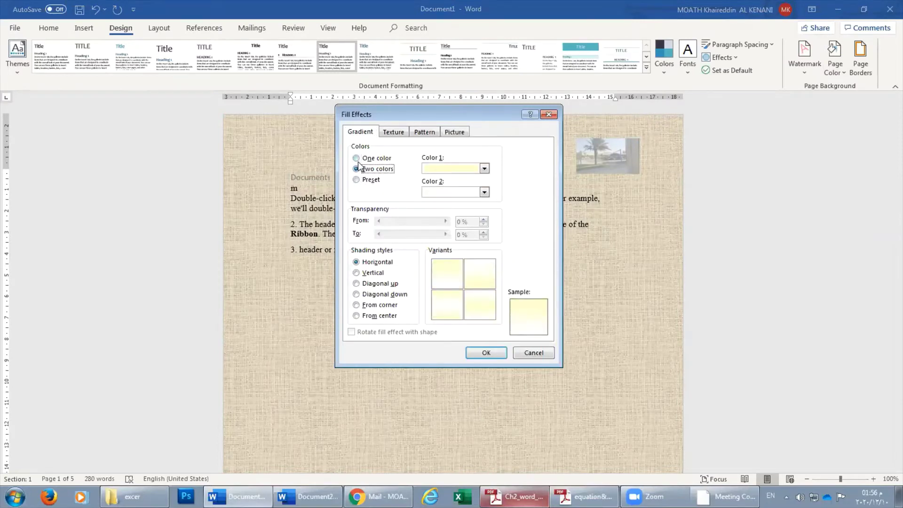
left_click(357, 159)
left_click(501, 355)
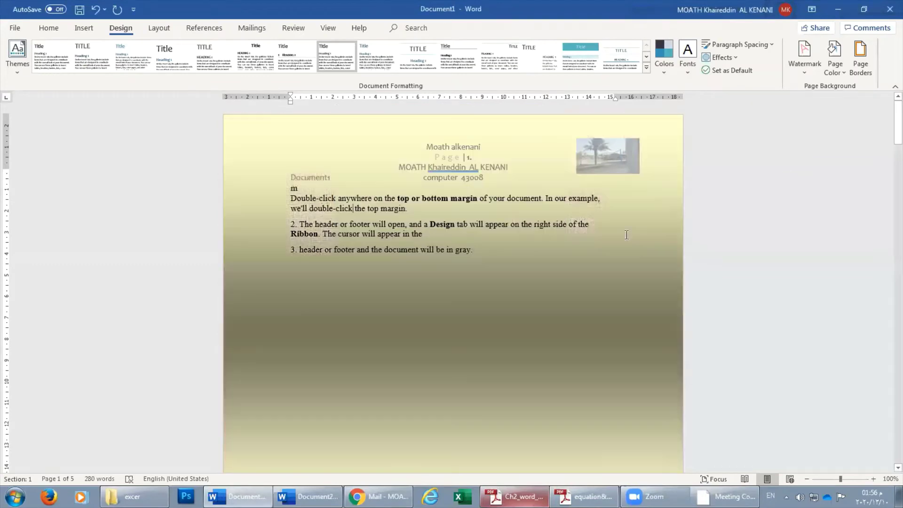
left_click(821, 75)
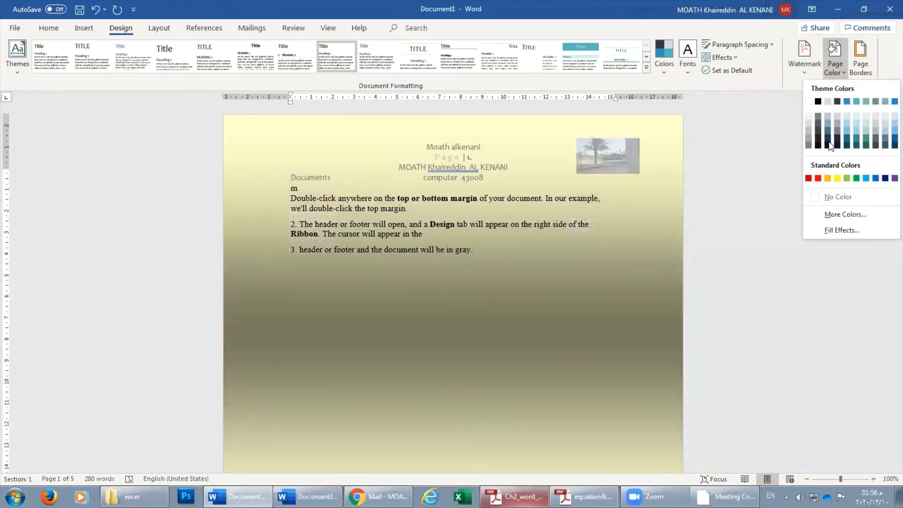
left_click(837, 230)
Use 1.jpg from the Pictures library as a tiled picture page background
left_click(423, 134)
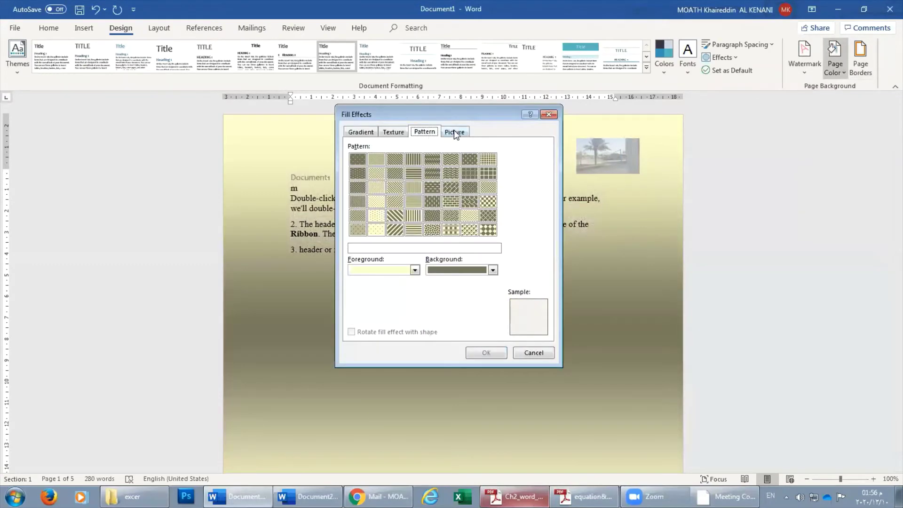
left_click(454, 130)
left_click(474, 267)
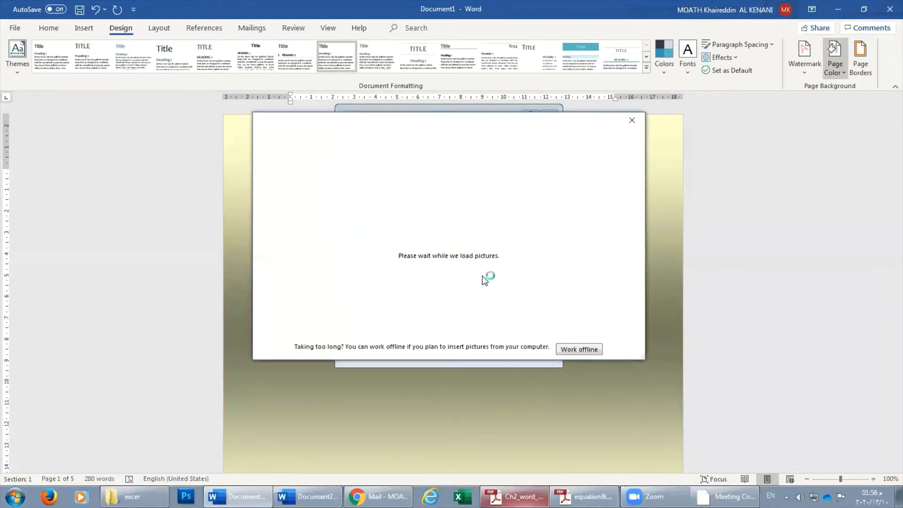
left_click(578, 352)
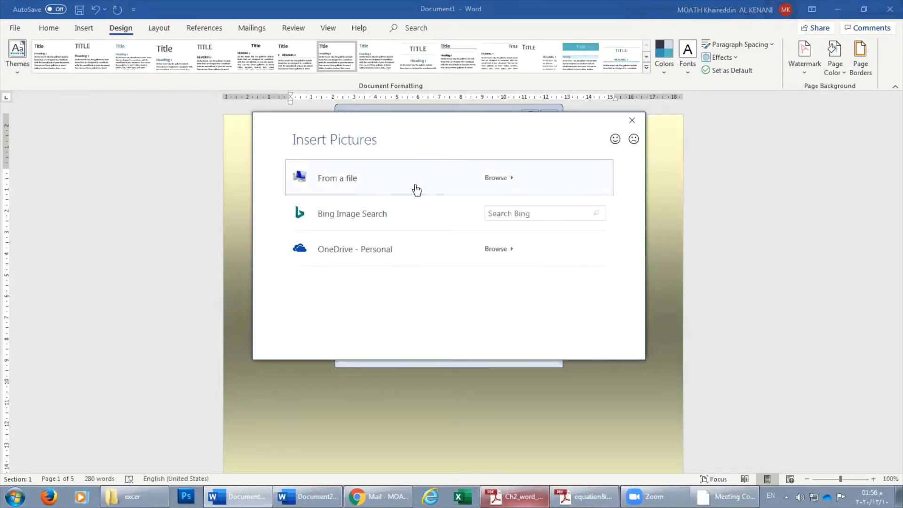
left_click(499, 179)
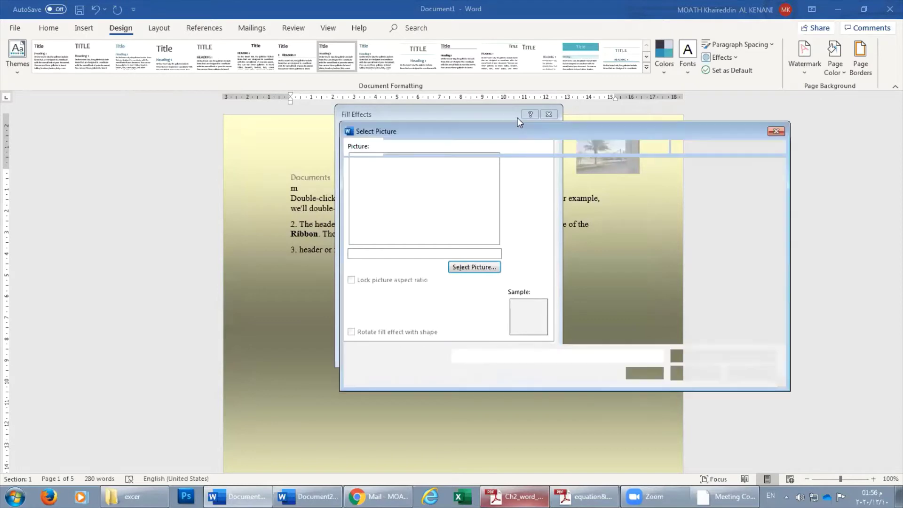
left_click(384, 181)
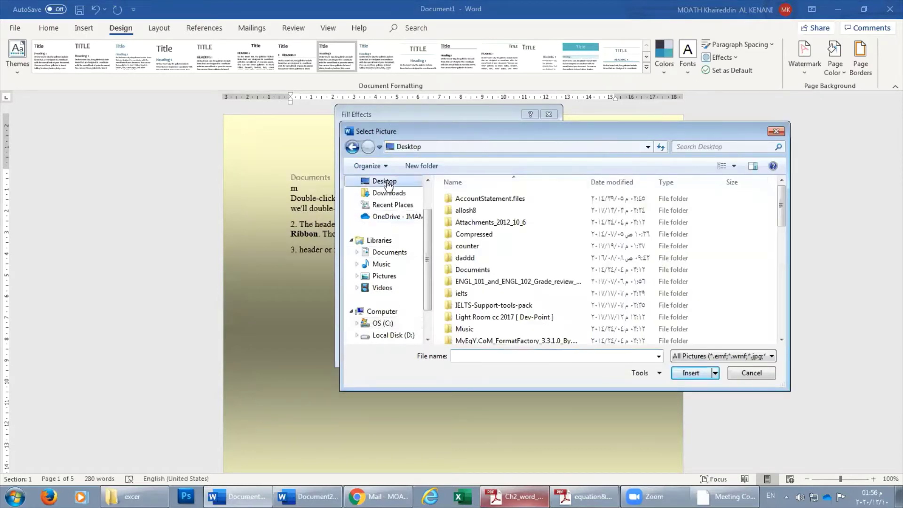
left_click(385, 277)
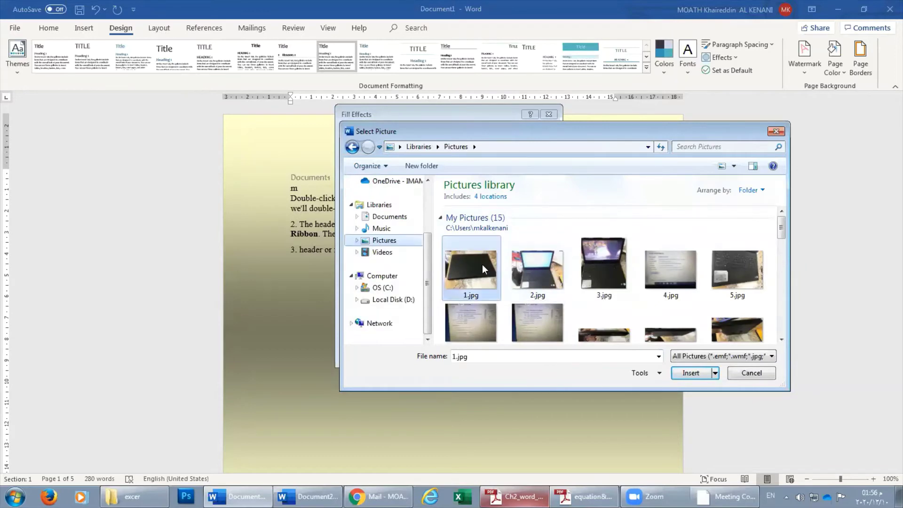
double_click(482, 265)
left_click(486, 354)
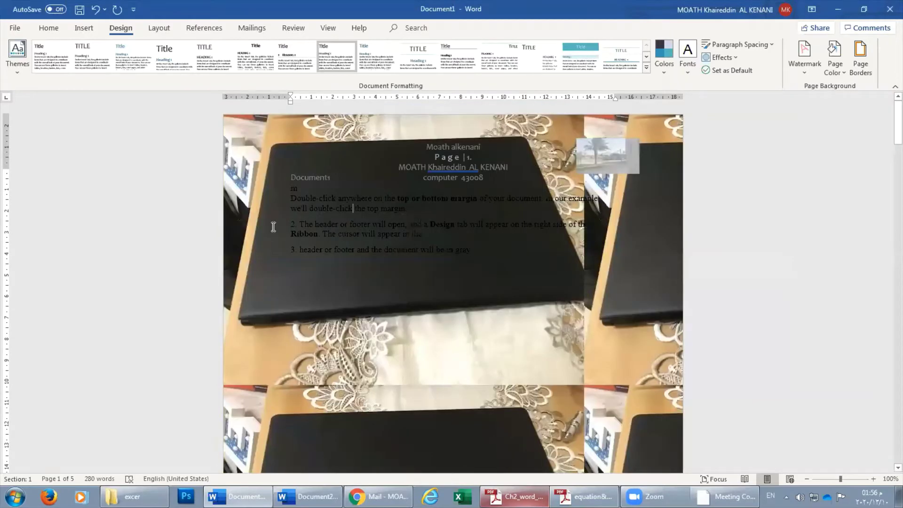
scroll(533, 256, "down", 5)
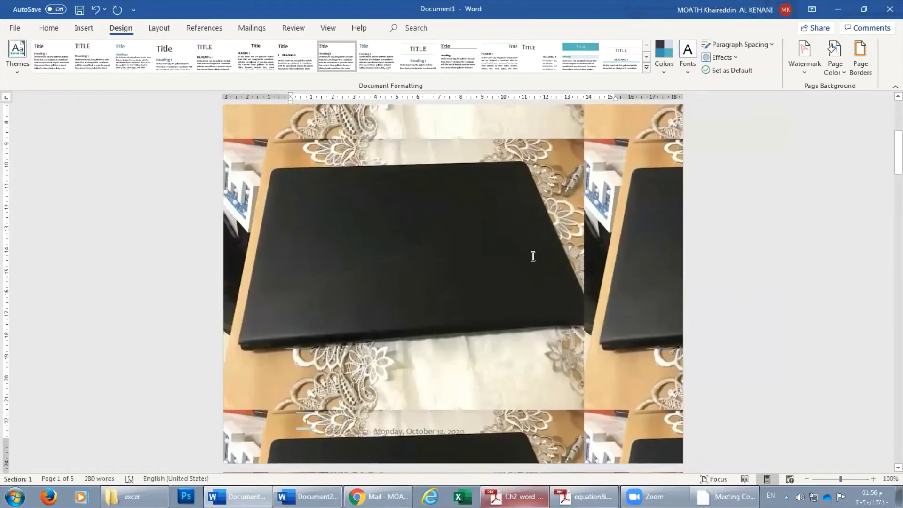
Clear the 1.jpg photo fill and set a plain light blue page colour
scroll(533, 256, "up", 5)
left_click(835, 57)
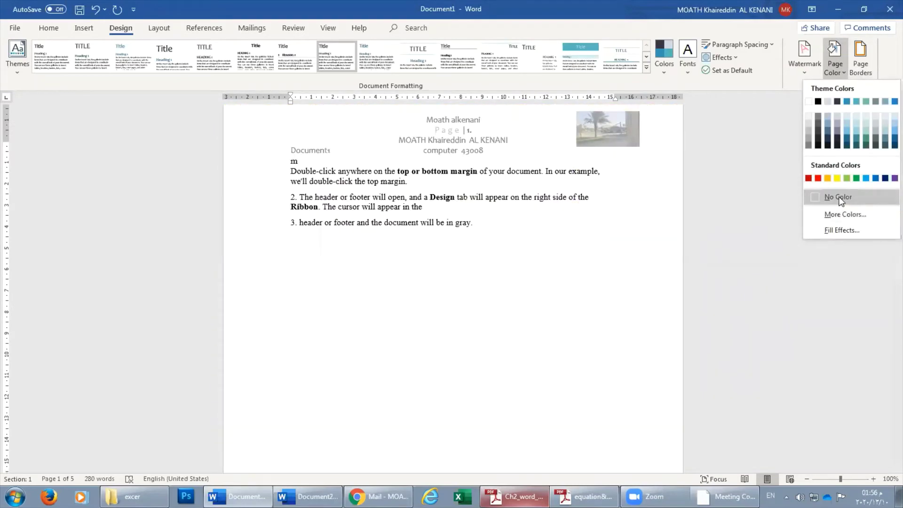
left_click(836, 196)
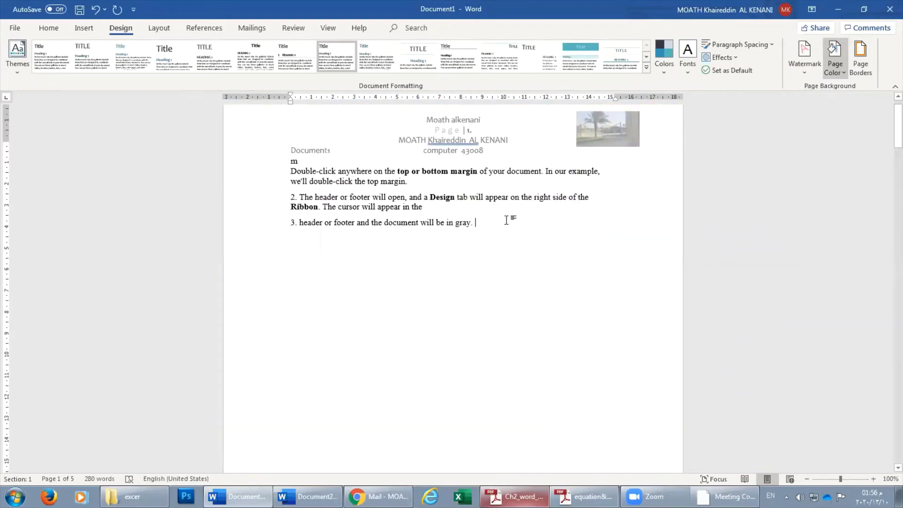
scroll(742, 102, "up", 1)
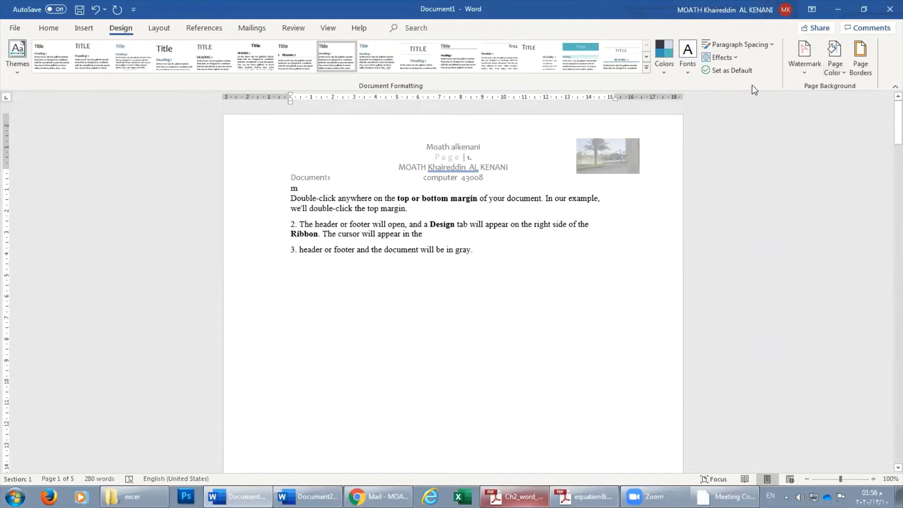
left_click(829, 72)
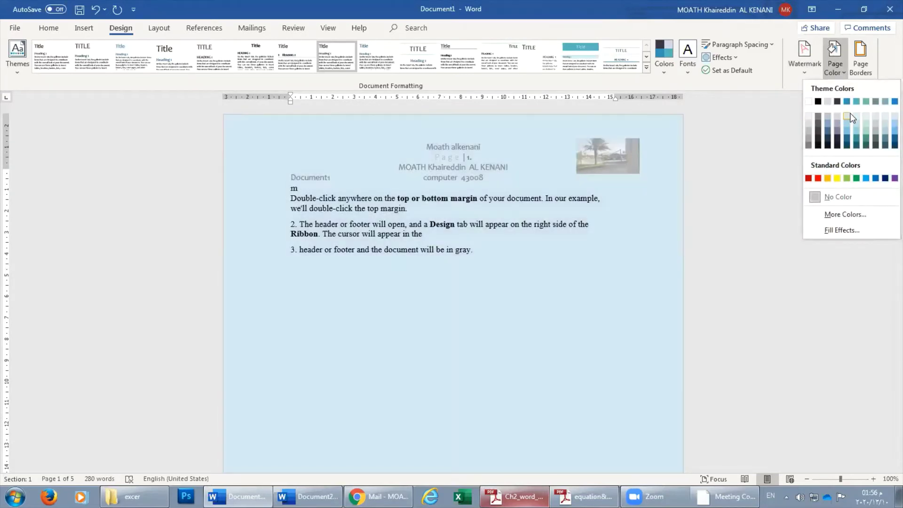
left_click(849, 116)
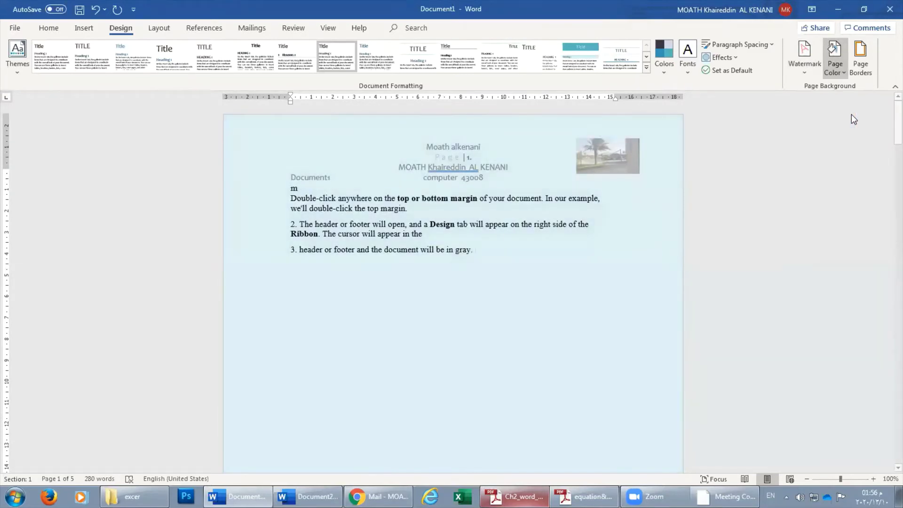
left_click(804, 66)
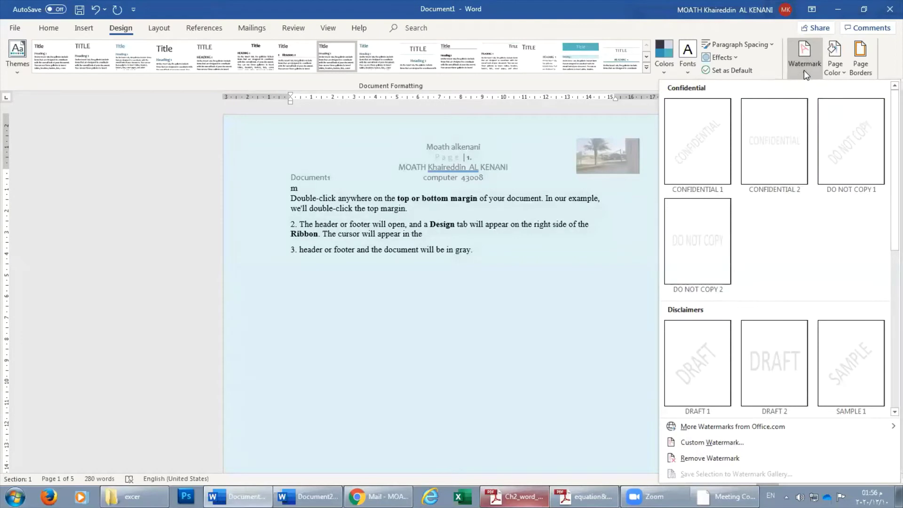
Apply a CONFIDENTIAL watermark, then switch it to DRAFT
left_click(701, 165)
scroll(414, 371, "down", 5)
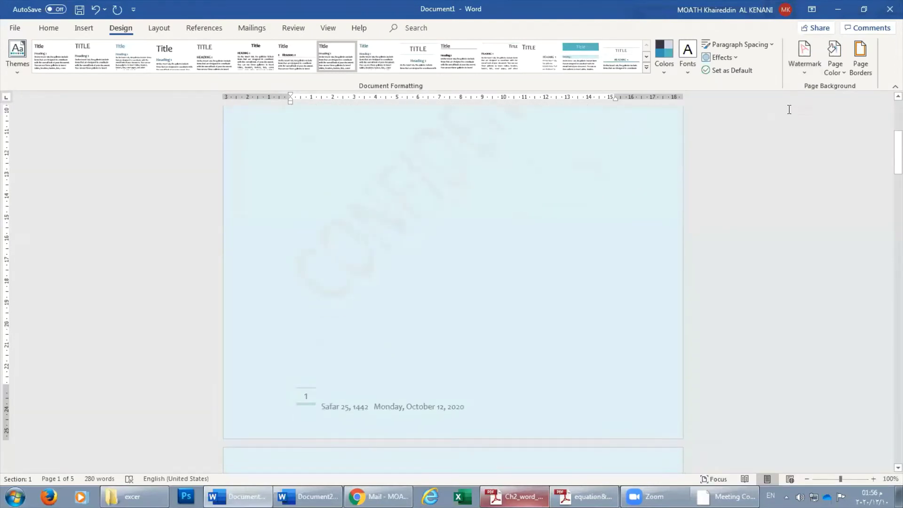
left_click(805, 69)
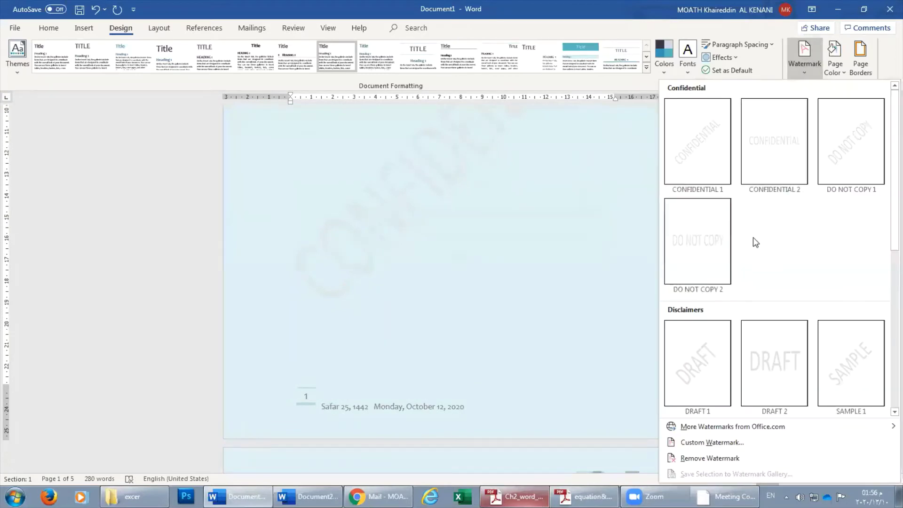
left_click(697, 355)
scroll(476, 171, "up", 3)
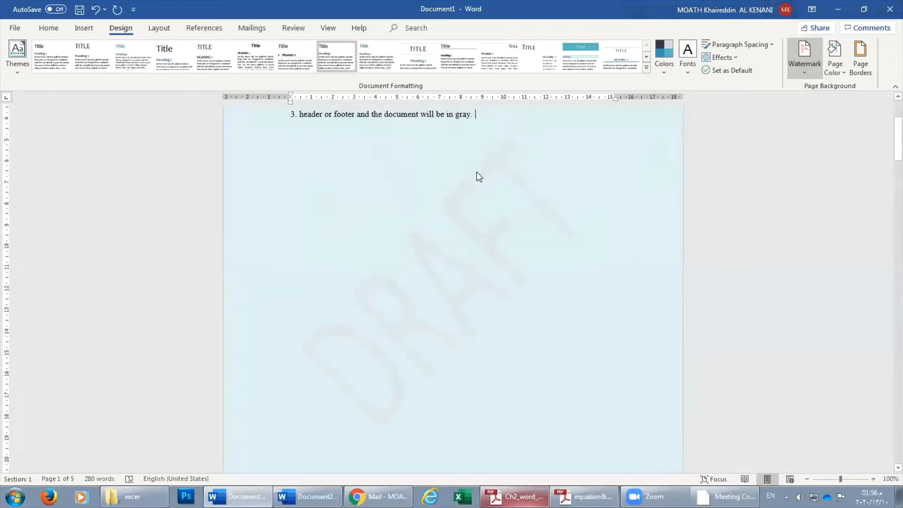
Remove the DRAFT watermark and reapply the diagonal CONFIDENTIAL watermark
left_click(797, 72)
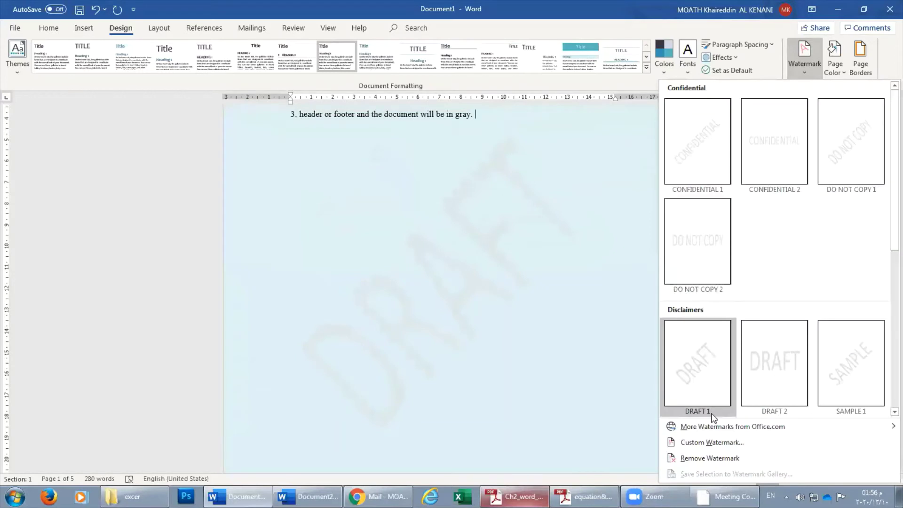
left_click(699, 459)
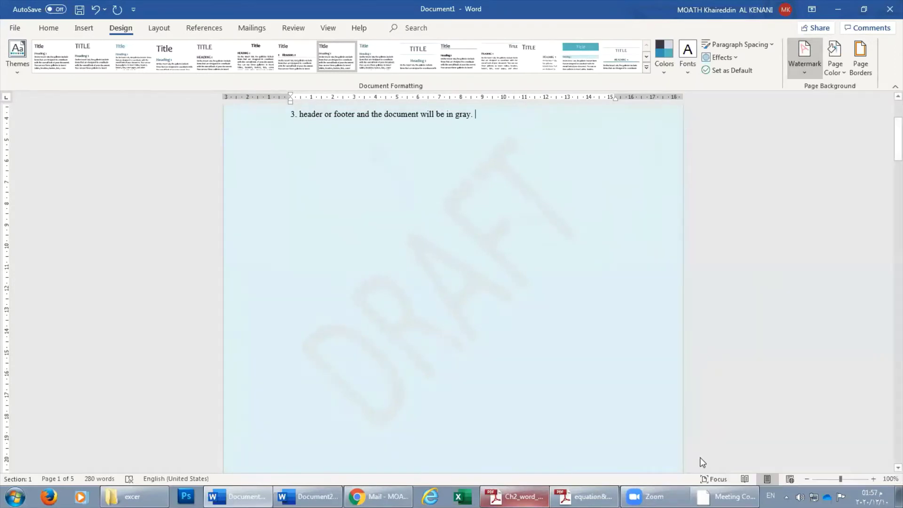
left_click(802, 68)
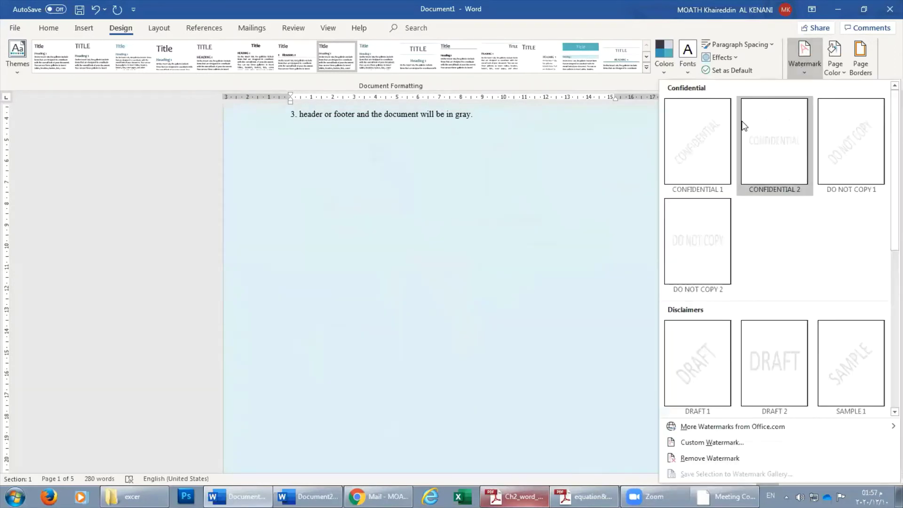
left_click(701, 160)
scroll(396, 315, "down", 15)
scroll(322, 335, "down", 6)
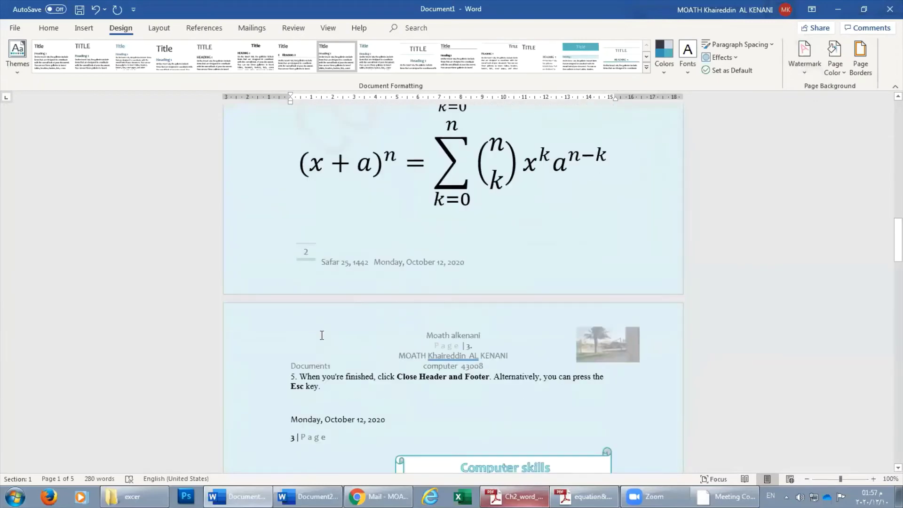
scroll(322, 335, "down", 6)
scroll(670, 177, "up", 10)
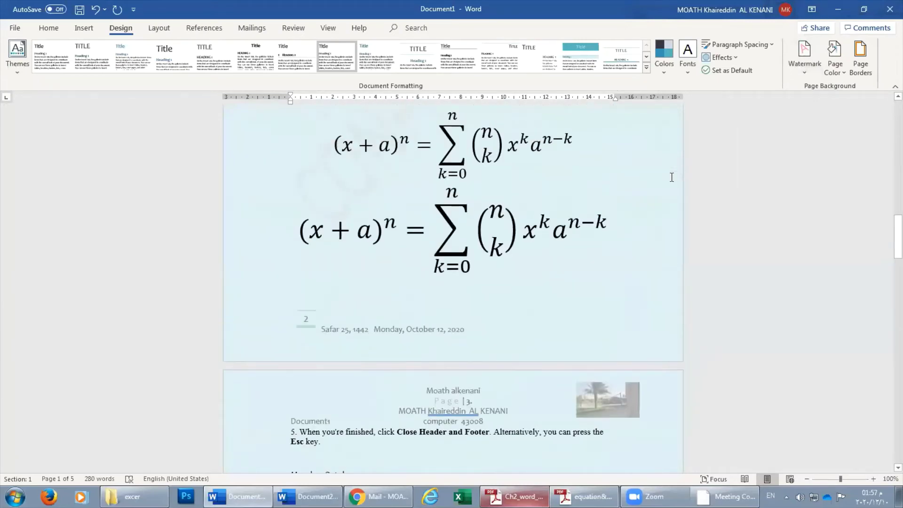
scroll(671, 176, "down", 4)
scroll(493, 172, "up", 10)
scroll(488, 177, "up", 2)
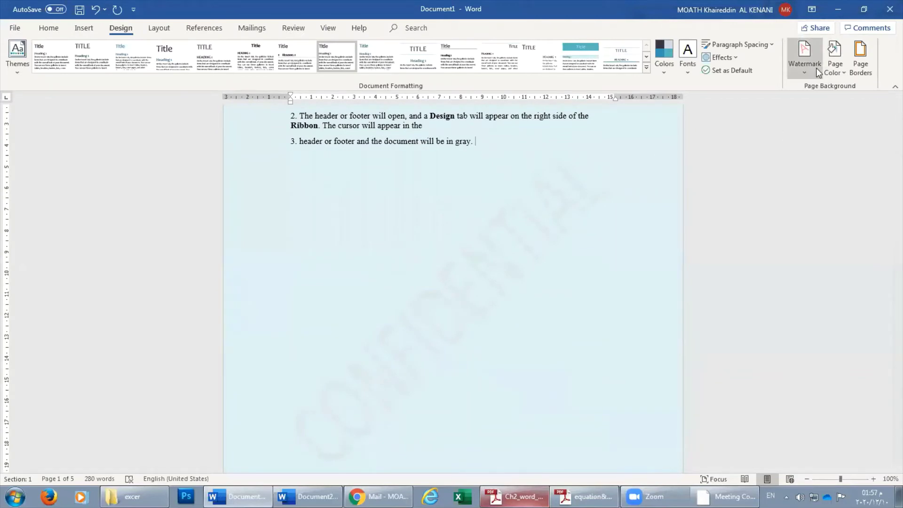
left_click(802, 75)
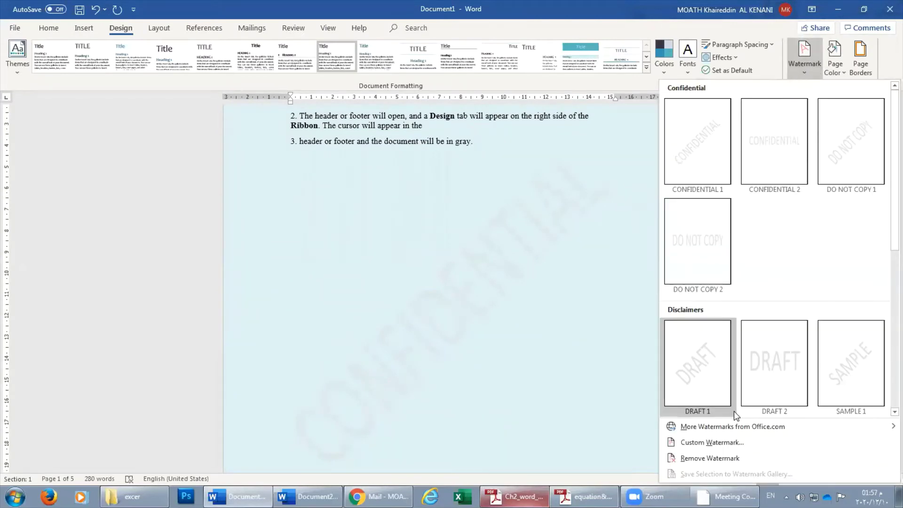
Create a custom red 'ia' text watermark in Calisto MT at size 54
left_click(727, 442)
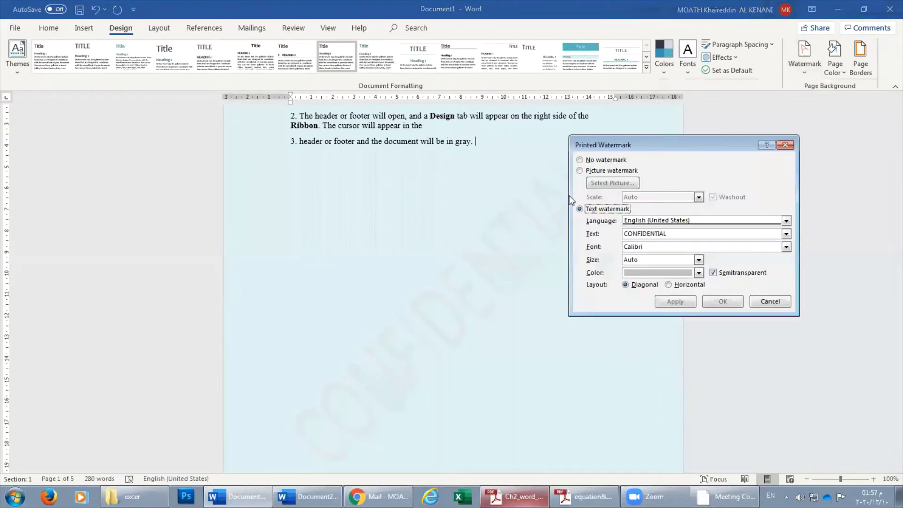
left_click_drag(678, 234, 606, 227)
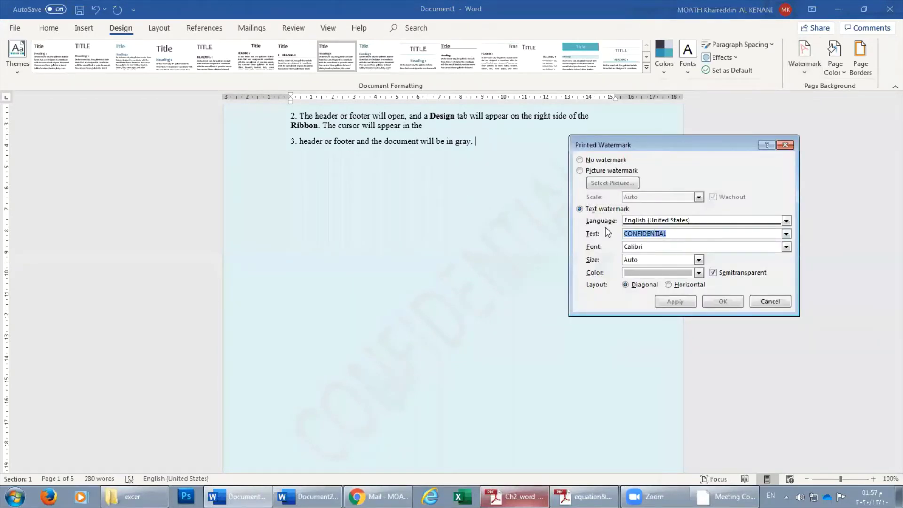
type("iau")
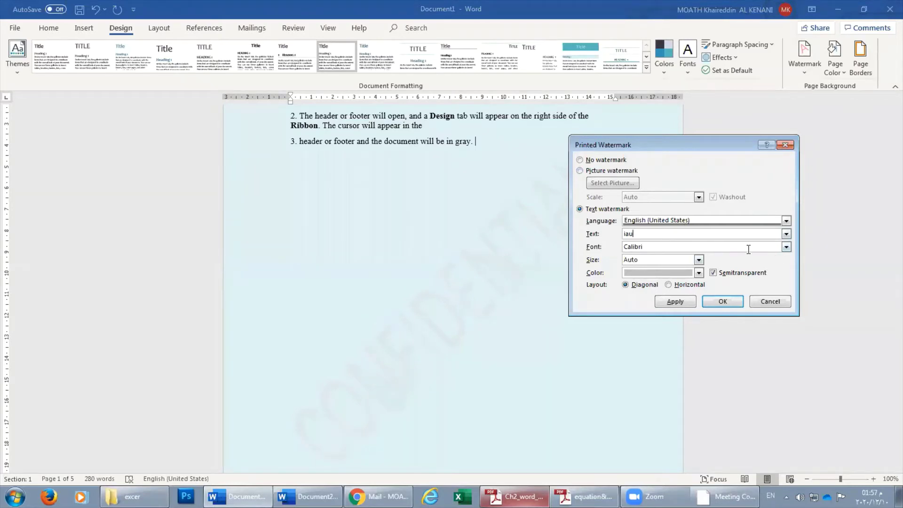
left_click(786, 246)
left_click(640, 277)
left_click(695, 260)
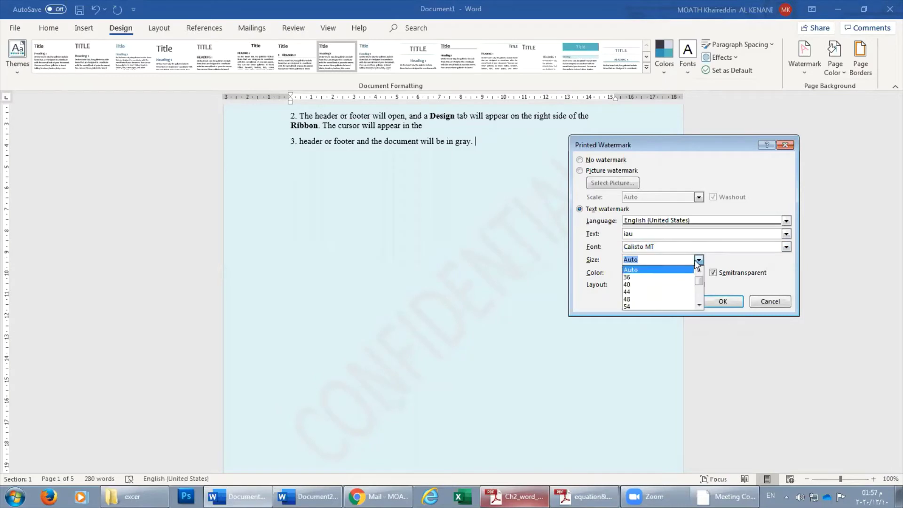
left_click(631, 304)
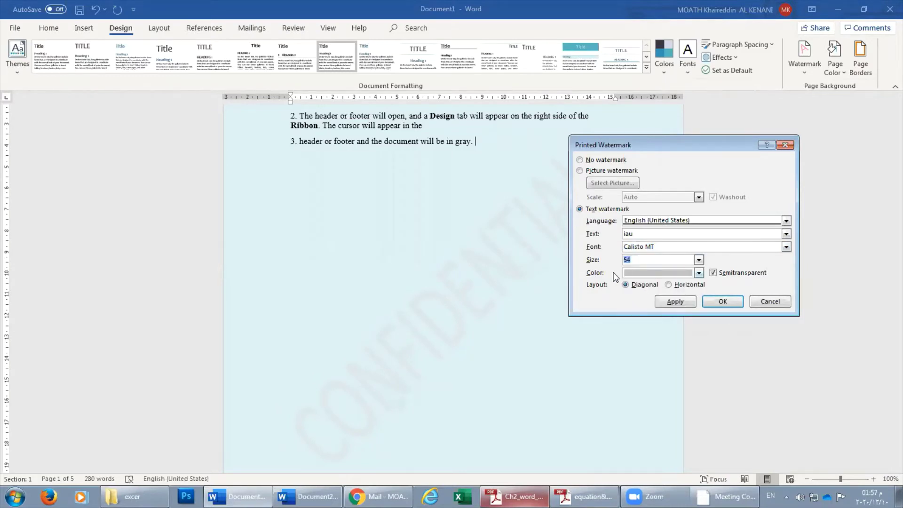
left_click(699, 273)
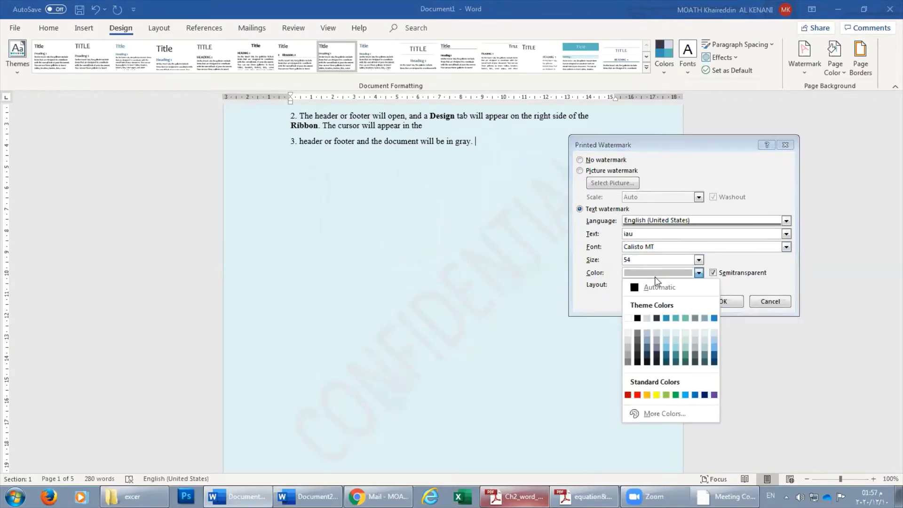
left_click(638, 395)
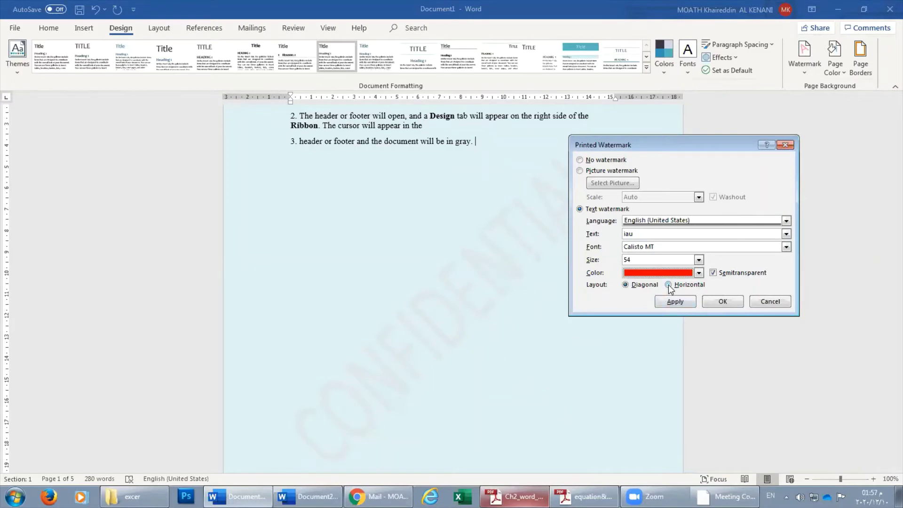
left_click(669, 285)
left_click(659, 303)
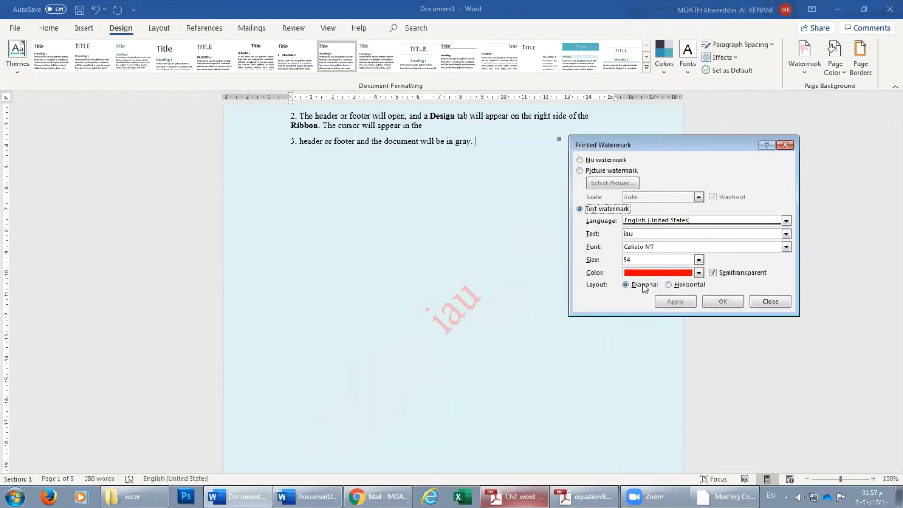
Lay the watermark out horizontally, enlarge it to 72 and change the text to 'IAU'
left_click(669, 285)
left_click(675, 302)
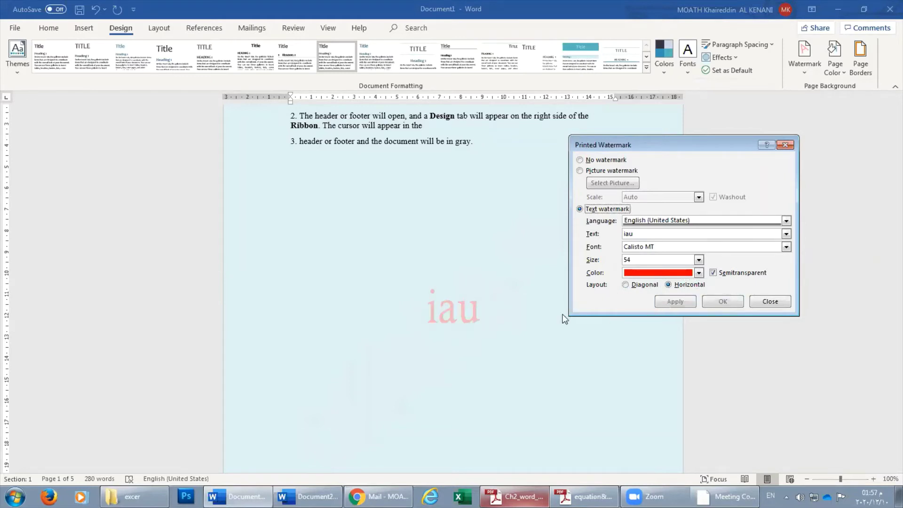
left_click(698, 259)
left_click(700, 305)
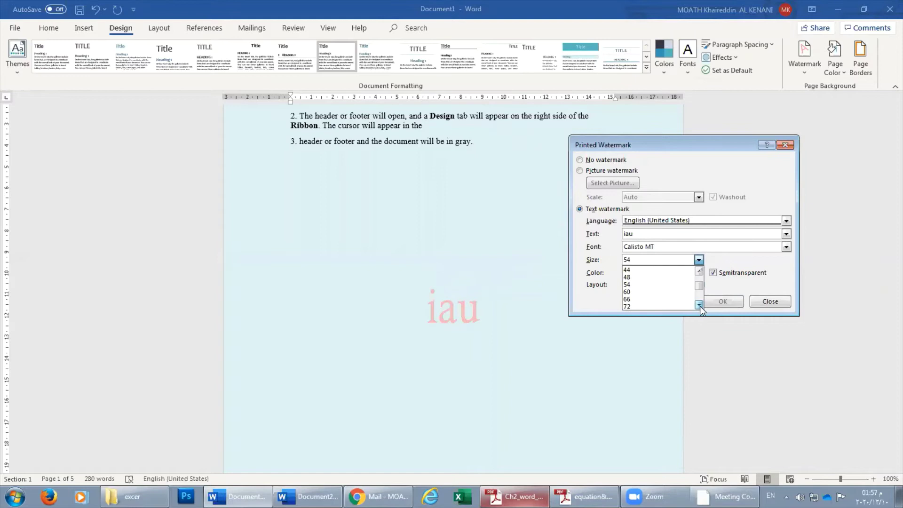
left_click(659, 306)
left_click(657, 302)
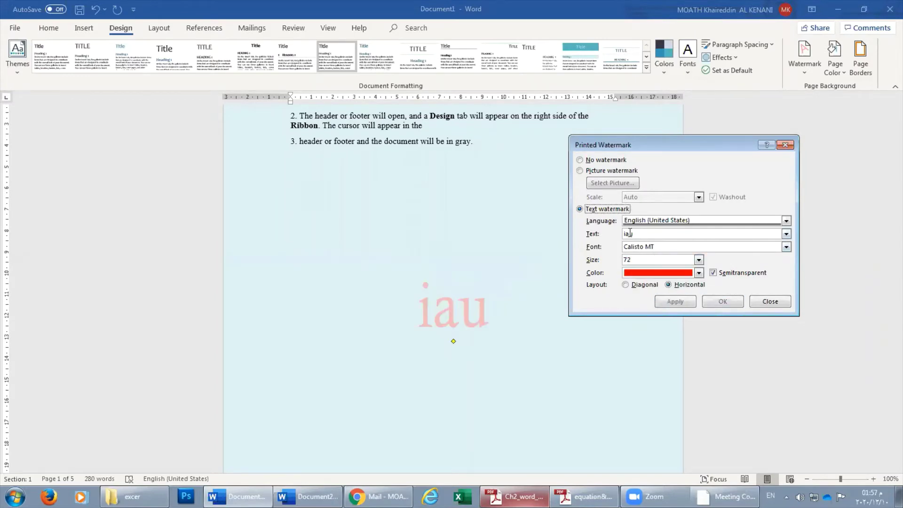
left_click_drag(641, 233, 615, 232)
type("U")
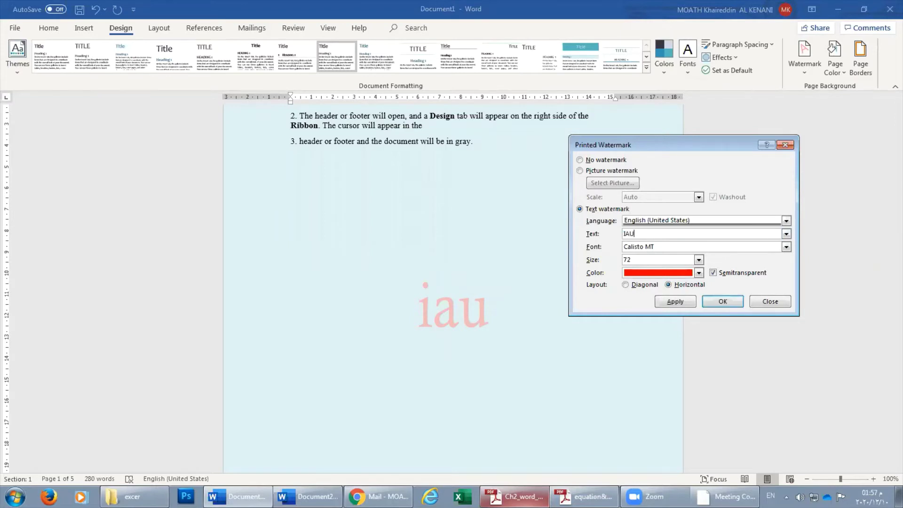
left_click(677, 302)
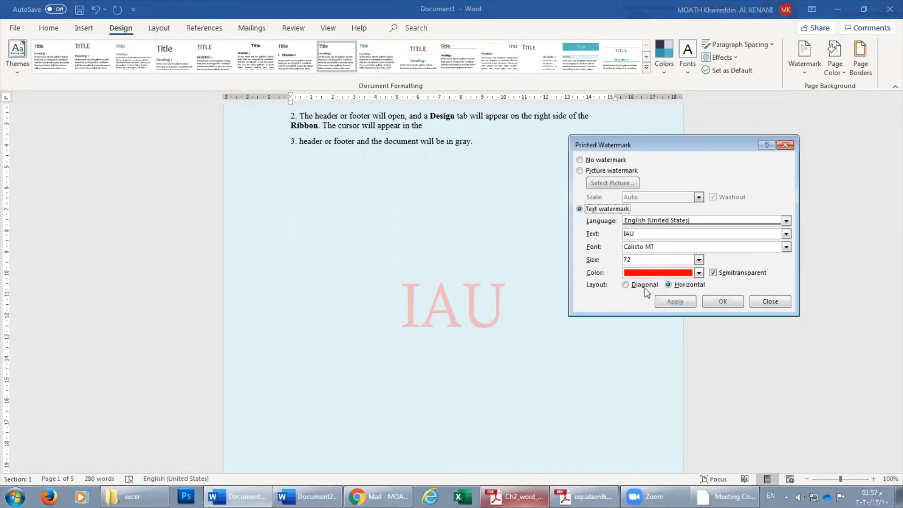
Return the IAU watermark to a diagonal layout and keep it semitransparent
left_click(626, 285)
left_click(662, 301)
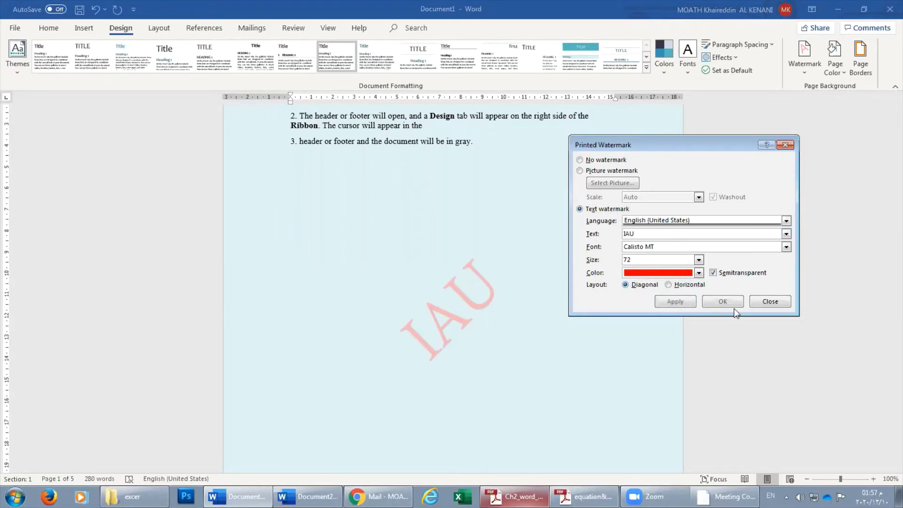
left_click(713, 273)
left_click(678, 302)
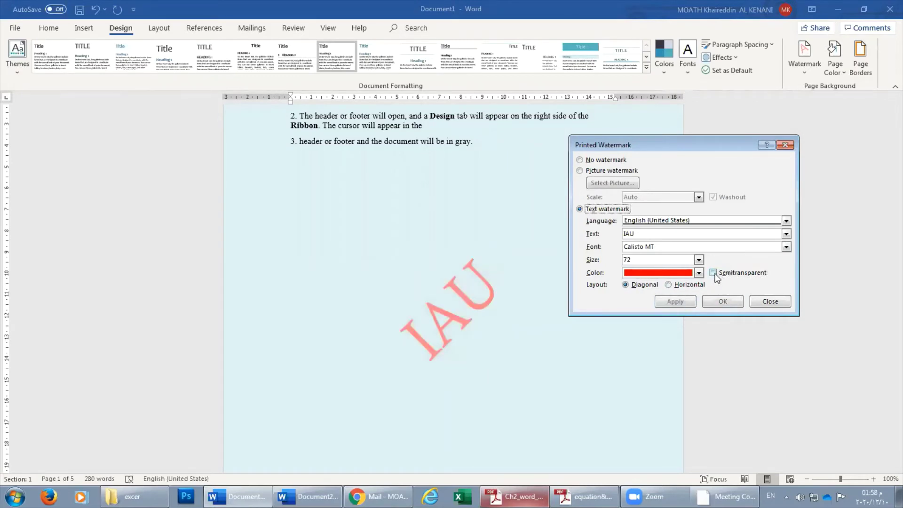
left_click(713, 272)
left_click(676, 302)
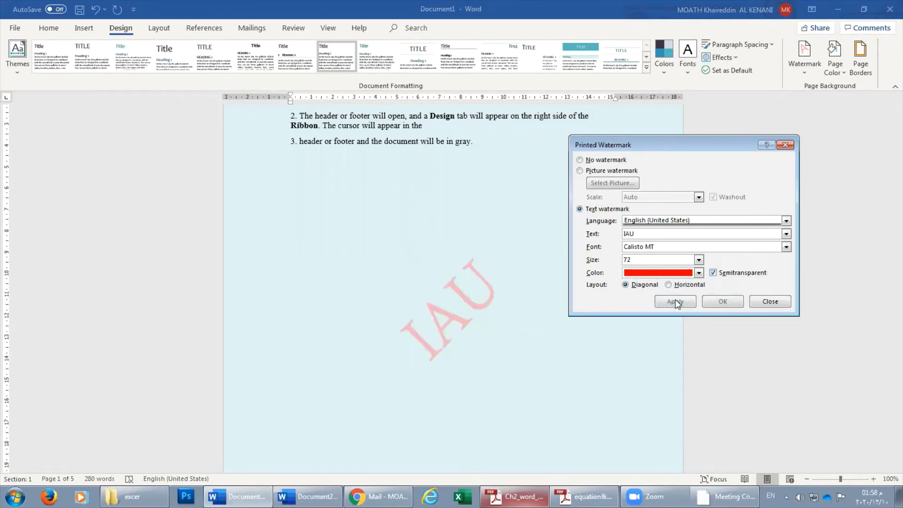
left_click(762, 301)
Consider a picture watermark, then discard it and keep the IAU text watermark
left_click(810, 77)
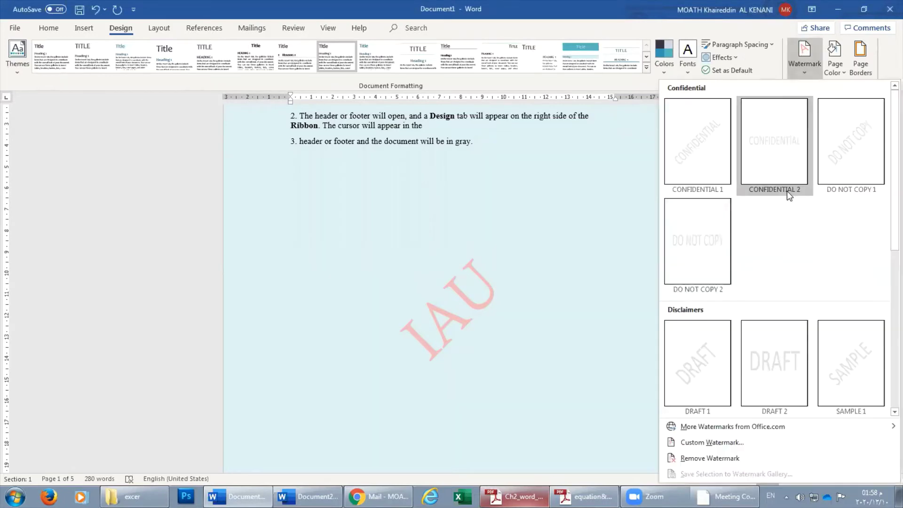
left_click(682, 443)
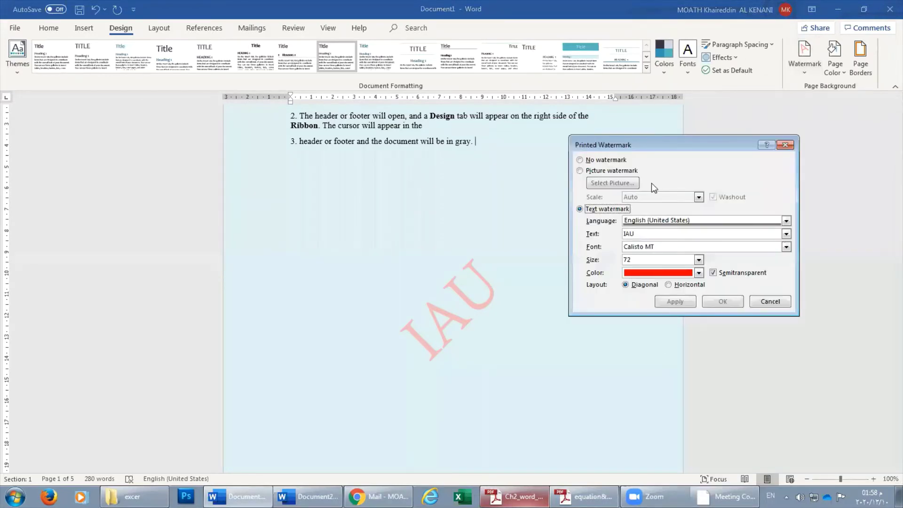
left_click(581, 171)
left_click(603, 183)
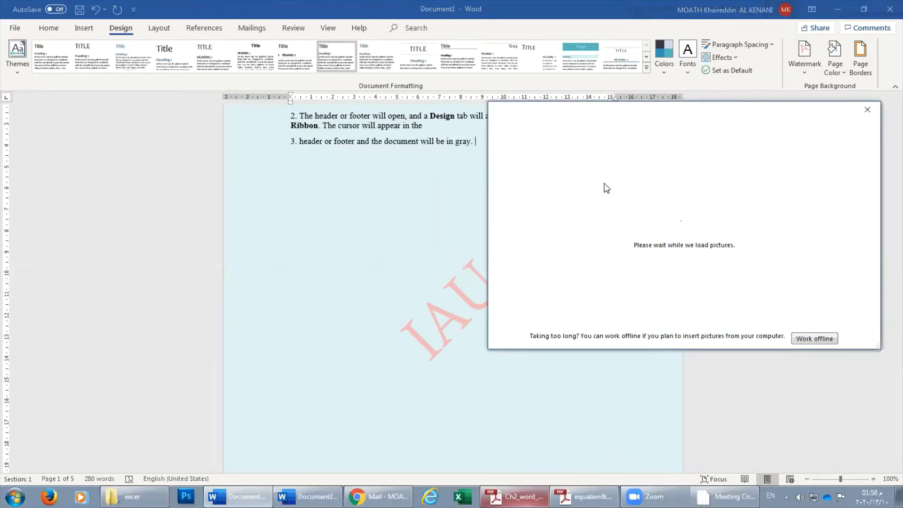
left_click(867, 110)
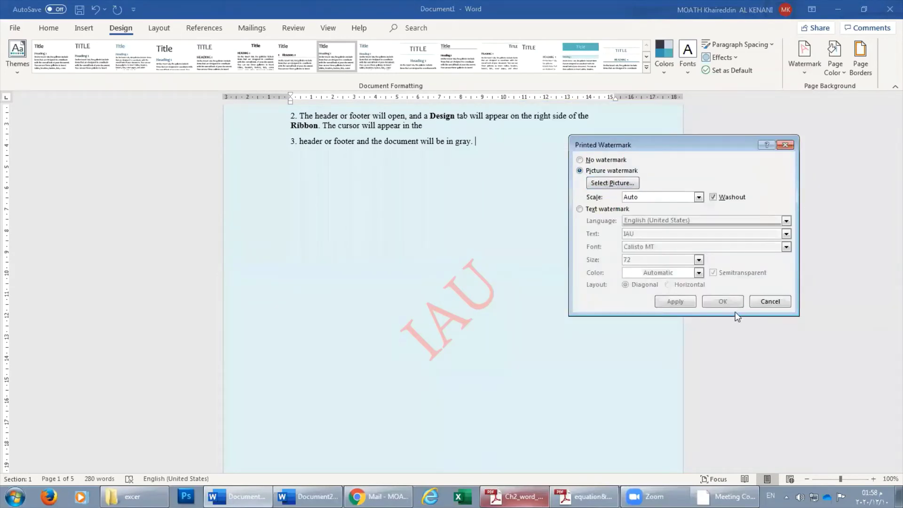
left_click(772, 303)
left_click(805, 74)
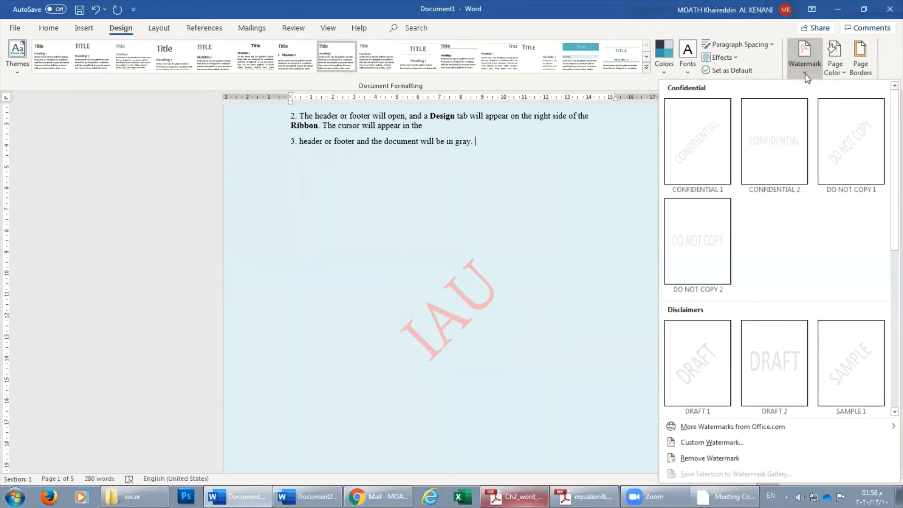
left_click(600, 253)
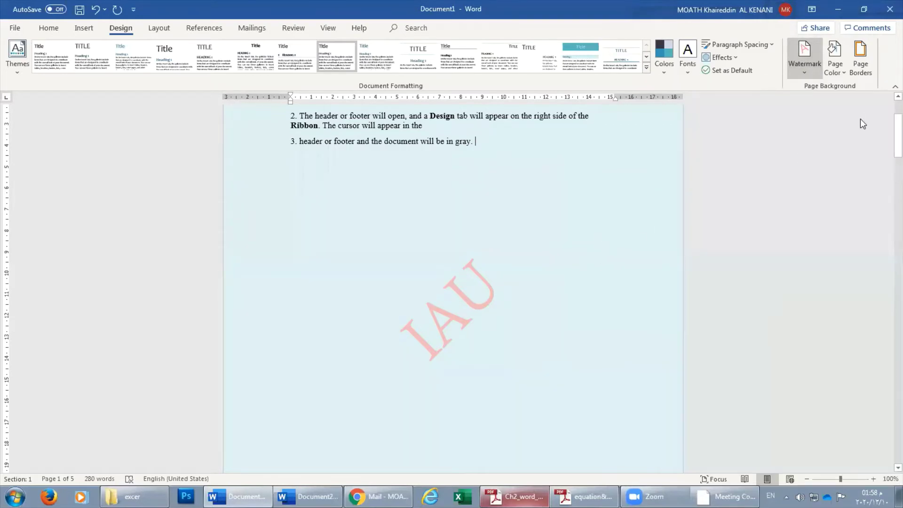
Add a thick-line box border around the page
left_click(863, 73)
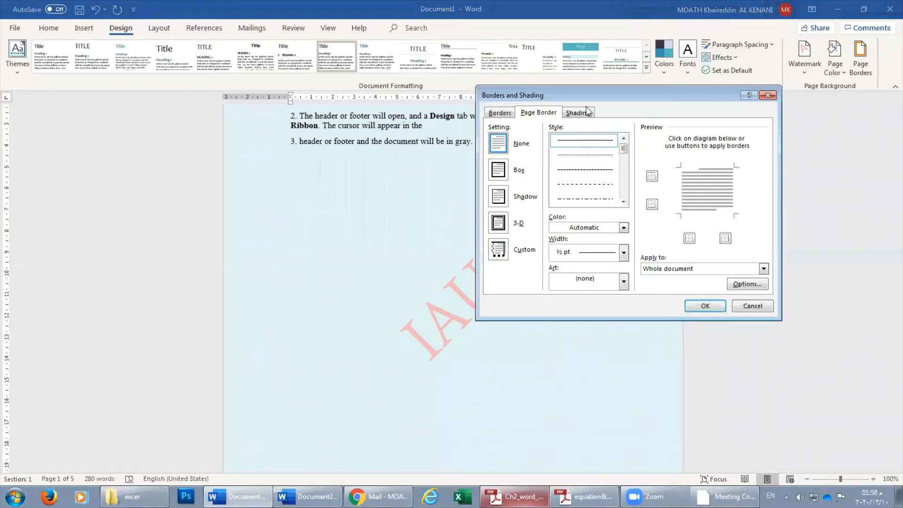
left_click(499, 175)
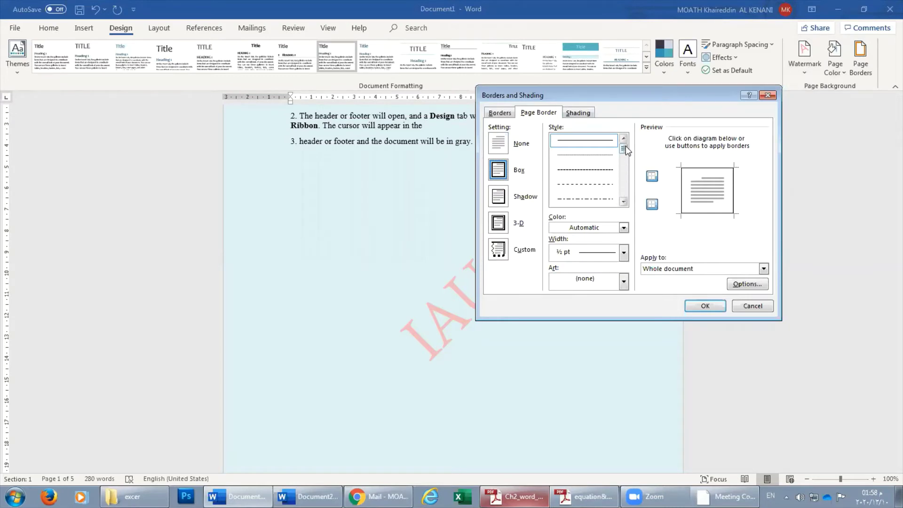
left_click_drag(625, 151, 628, 194)
left_click(604, 158)
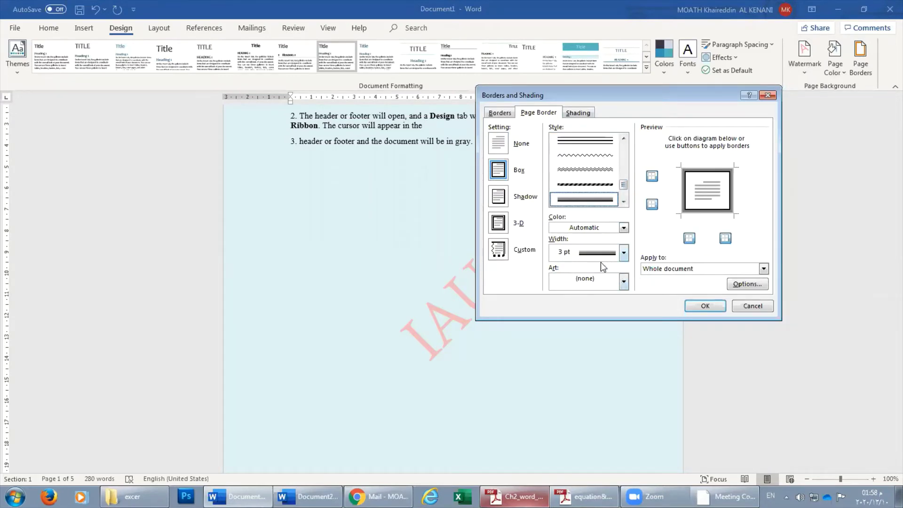
left_click(705, 306)
scroll(353, 262, "down", 10)
scroll(350, 263, "down", 10)
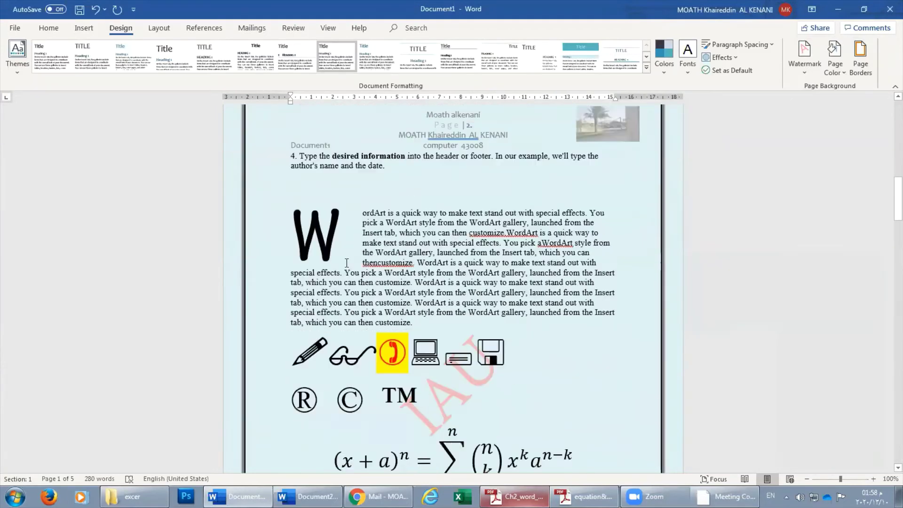
scroll(347, 263, "up", 10)
scroll(347, 262, "up", 10)
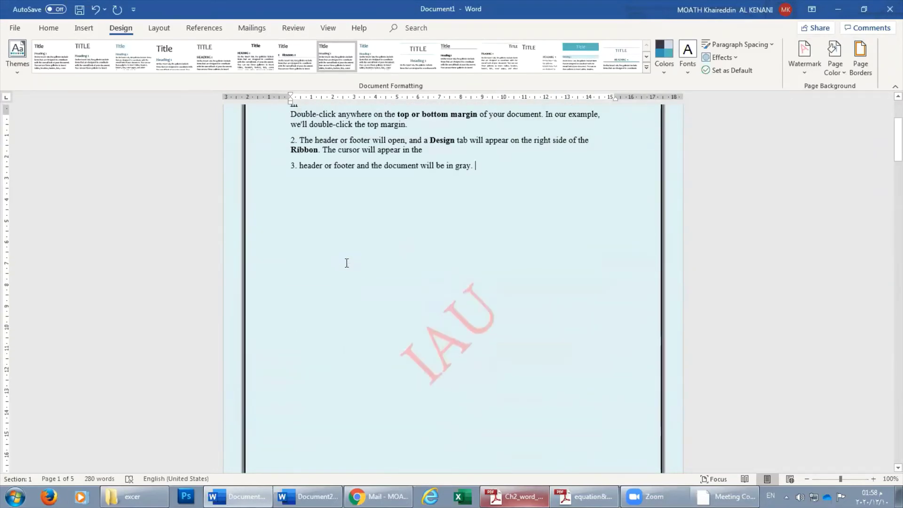
Make the page border red and 4½ pt wide
left_click(861, 70)
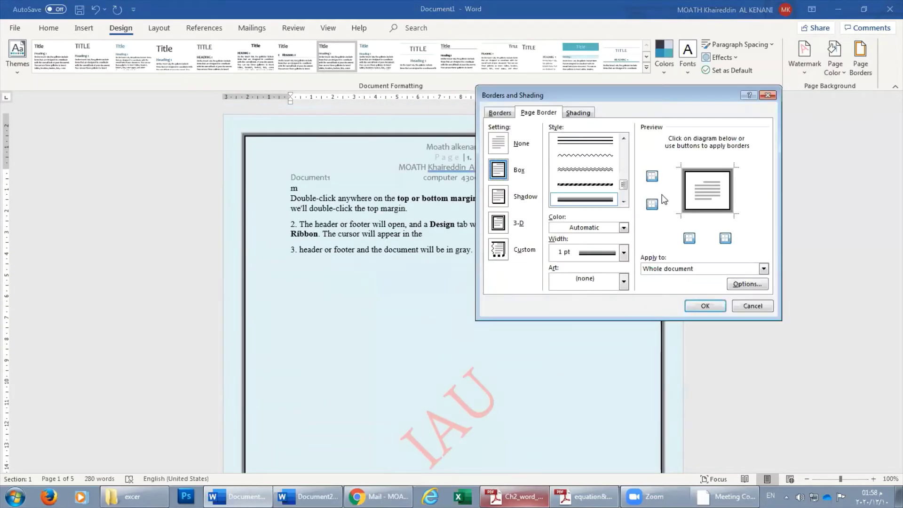
left_click(624, 228)
left_click(564, 350)
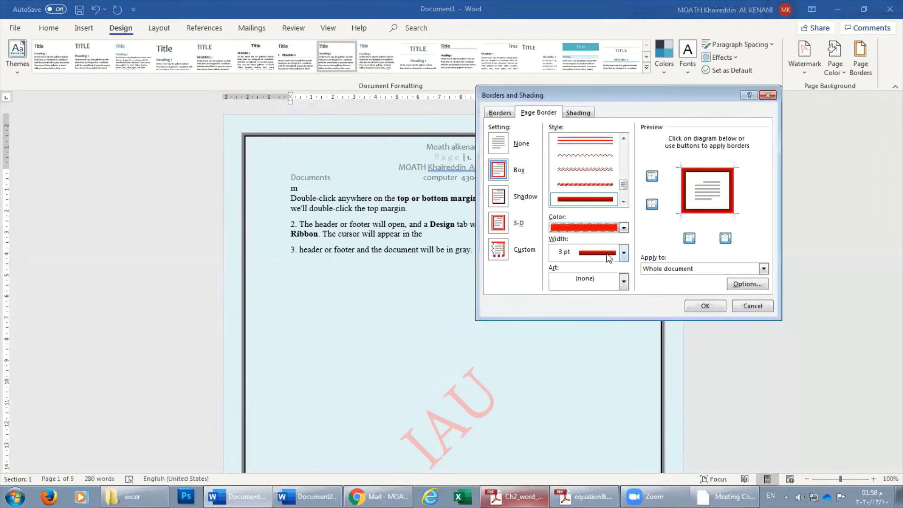
left_click(624, 253)
left_click(584, 330)
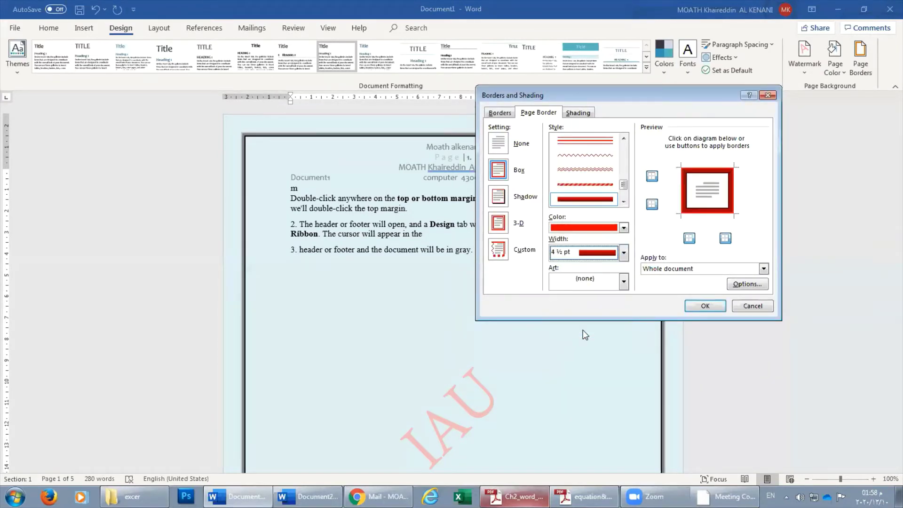
left_click(701, 306)
Try the cupcake art border, then the banner art border
left_click(861, 58)
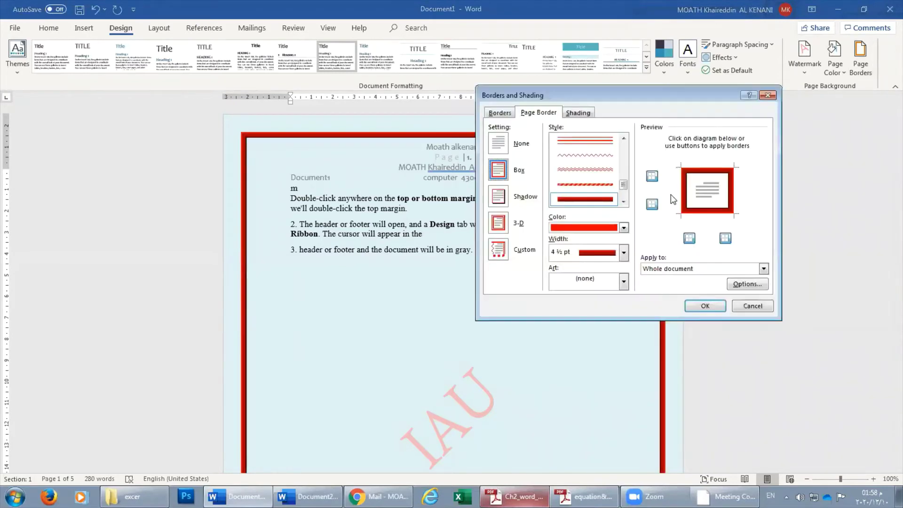
left_click(623, 282)
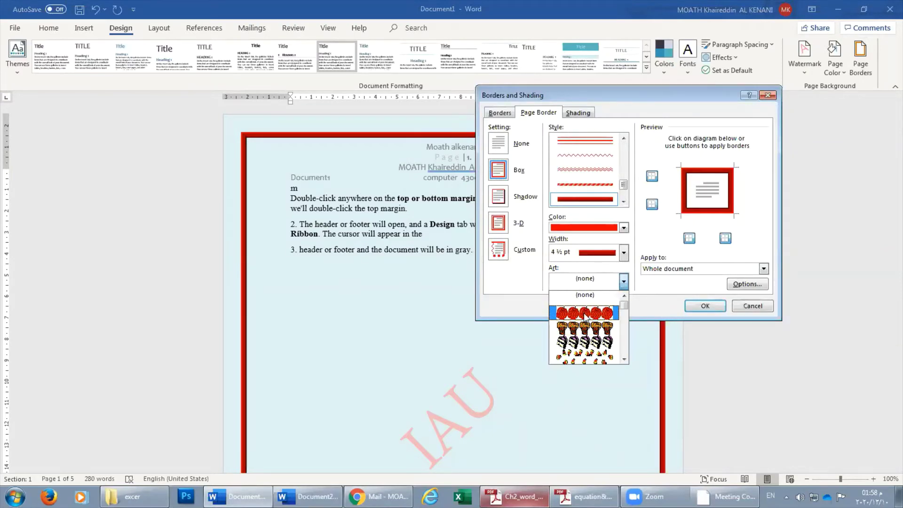
left_click(588, 327)
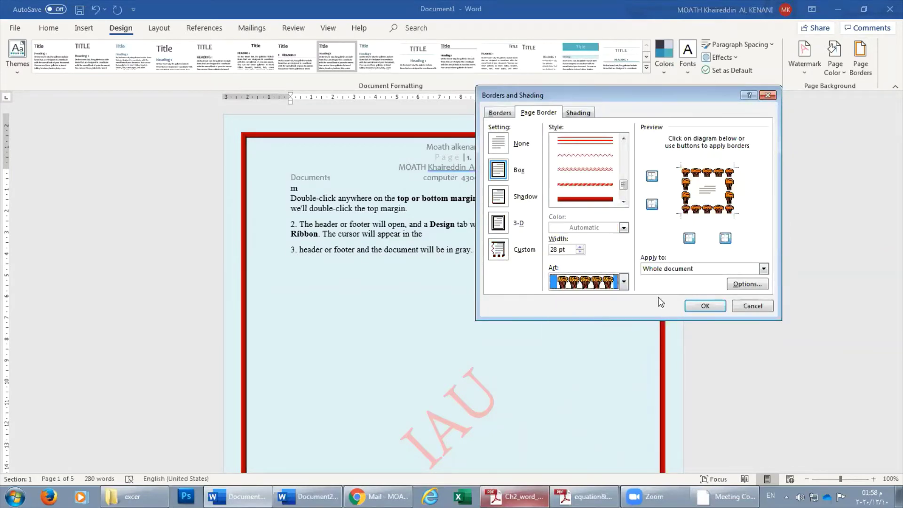
left_click(701, 306)
left_click(860, 70)
left_click(623, 282)
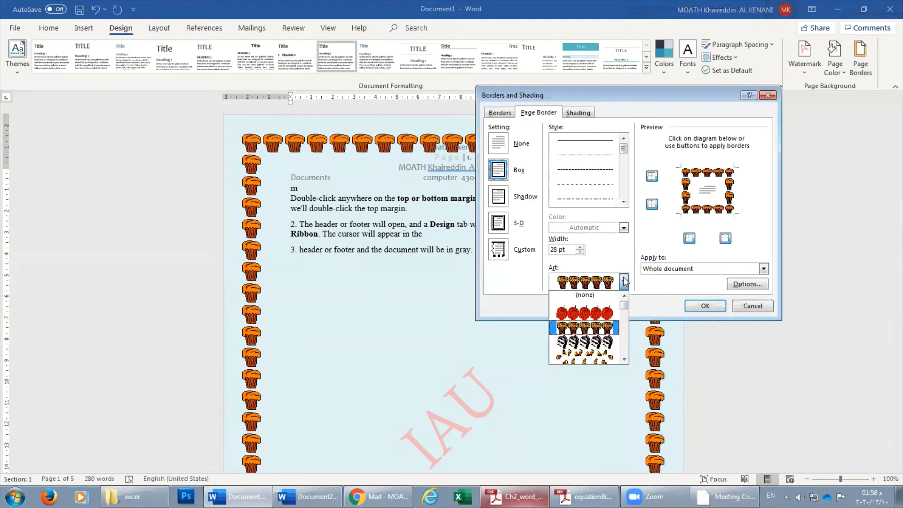
scroll(627, 311, "down", 5)
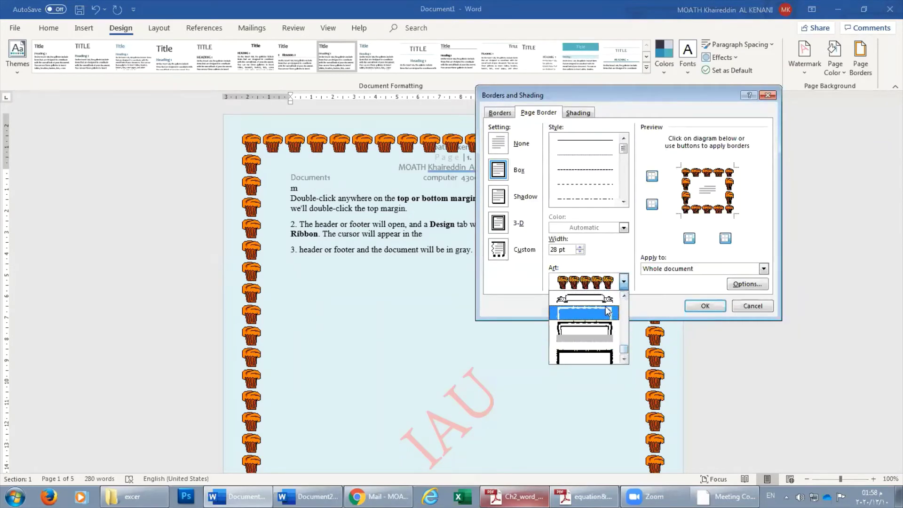
left_click(584, 312)
left_click(695, 306)
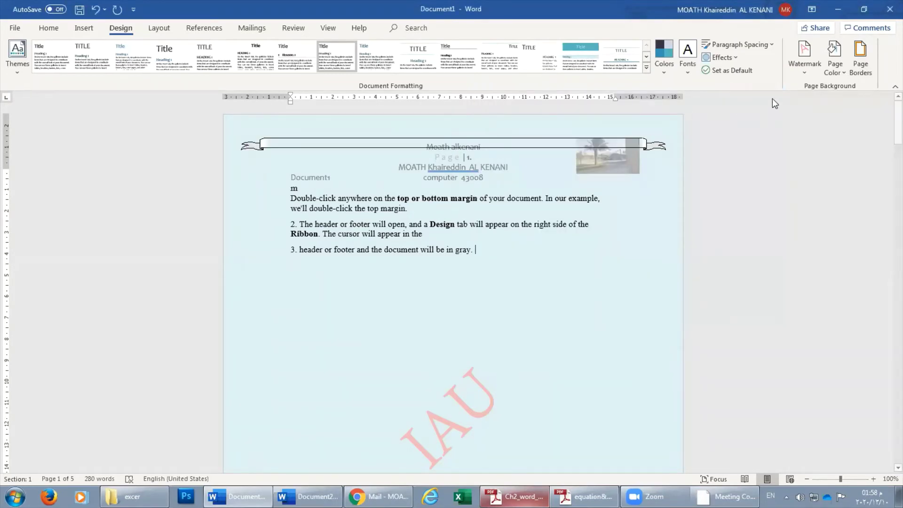
Switch the page border to a dashed pattern
left_click(860, 61)
left_click(624, 282)
scroll(584, 320, "up", 2)
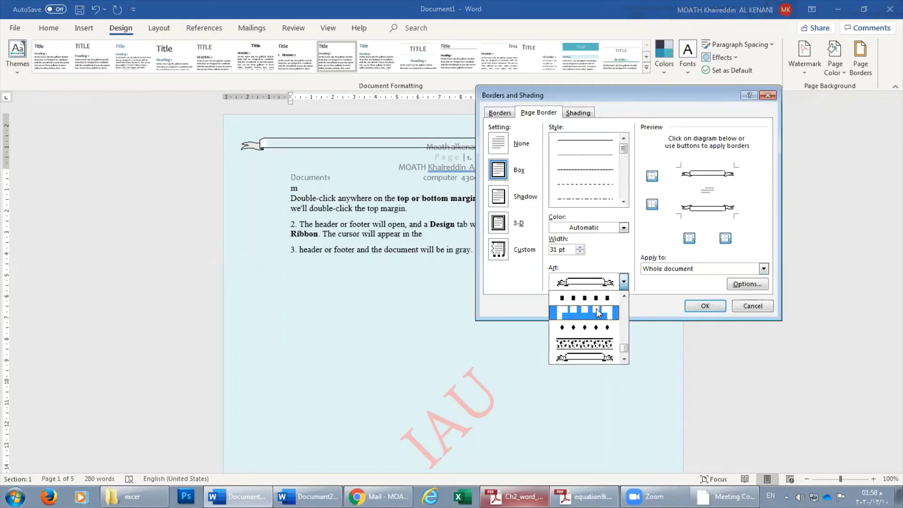
left_click(584, 313)
left_click(702, 306)
scroll(572, 266, "down", 5)
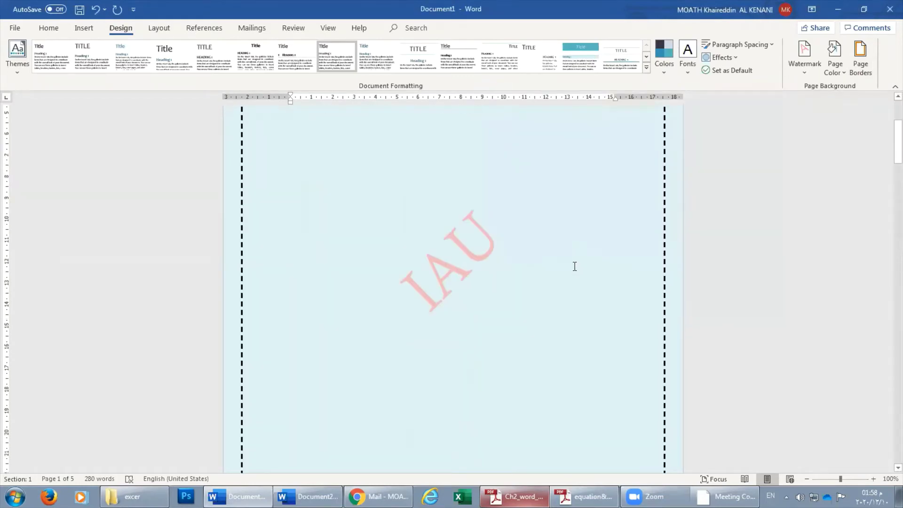
scroll(567, 262, "down", 3)
scroll(567, 262, "down", 6)
scroll(567, 263, "down", 10)
scroll(567, 263, "down", 1)
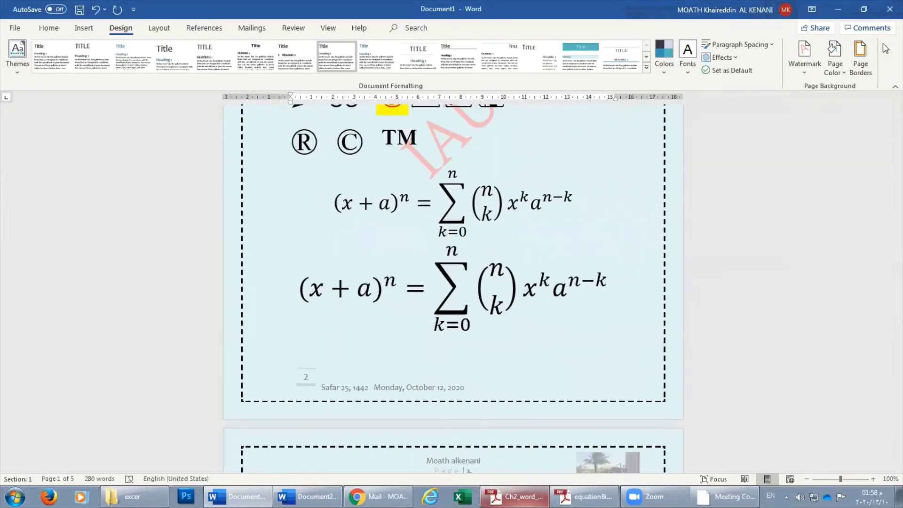
Apply the black studded-square art border around the whole document
left_click(860, 61)
left_click(624, 283)
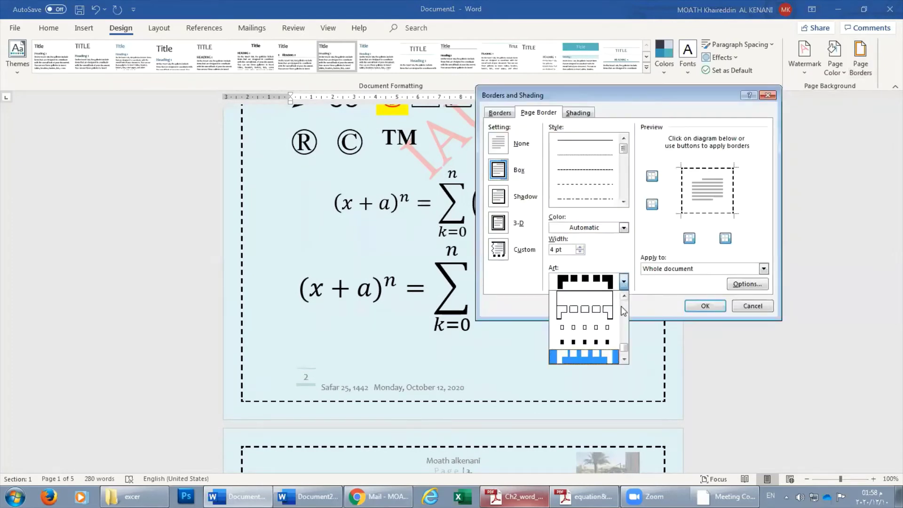
left_click_drag(624, 304, 625, 342)
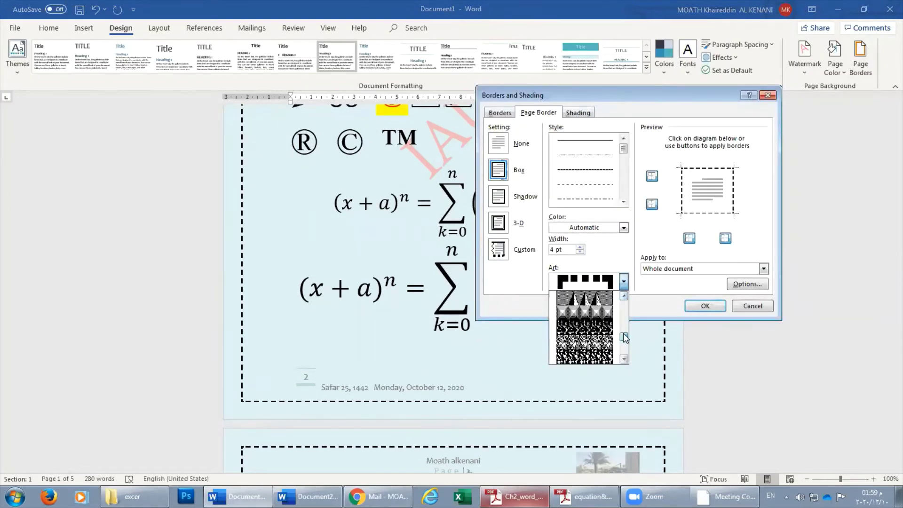
left_click(585, 320)
left_click(706, 305)
scroll(327, 319, "up", 15)
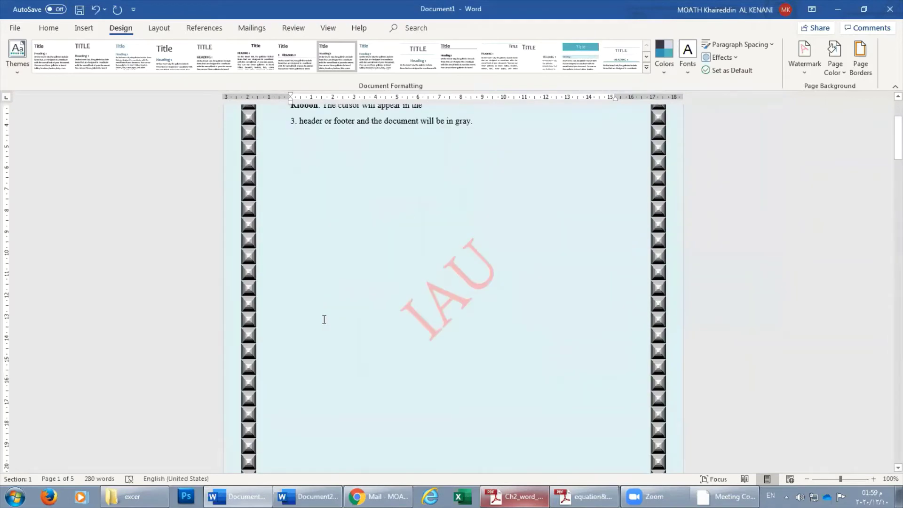
scroll(375, 288, "up", 4)
scroll(376, 289, "up", 1)
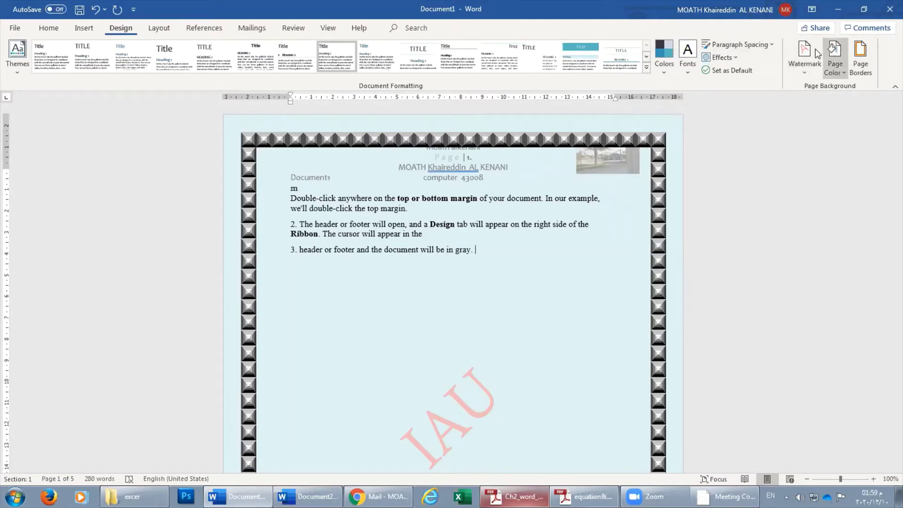
Look over the paper size and margin presets, then apply Narrow margins to the document
left_click(159, 29)
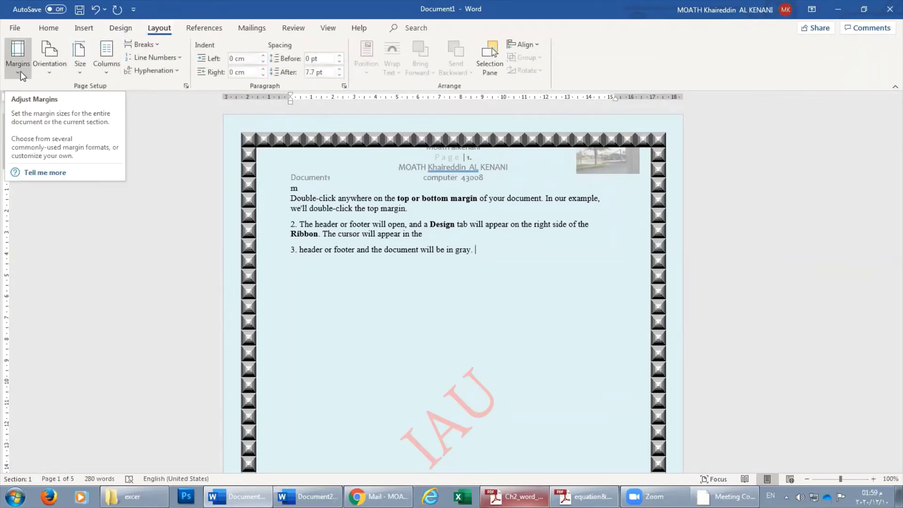
left_click(76, 68)
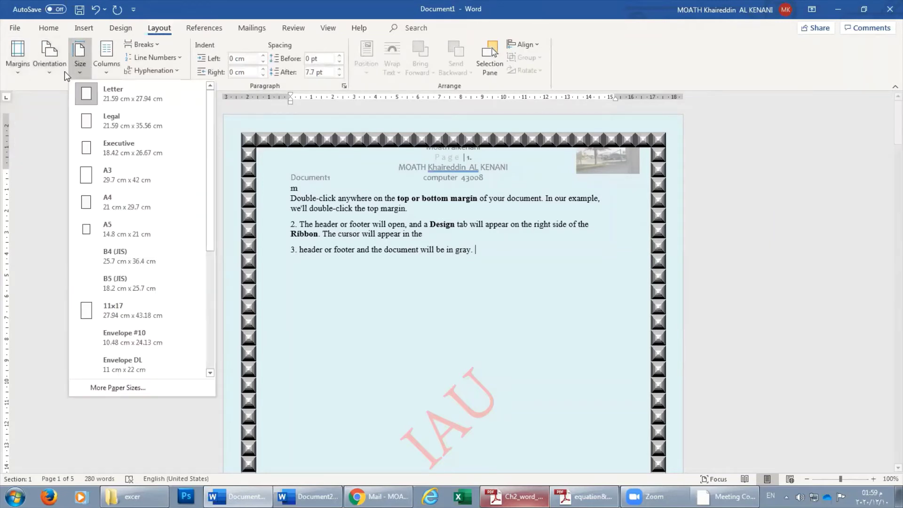
left_click(16, 71)
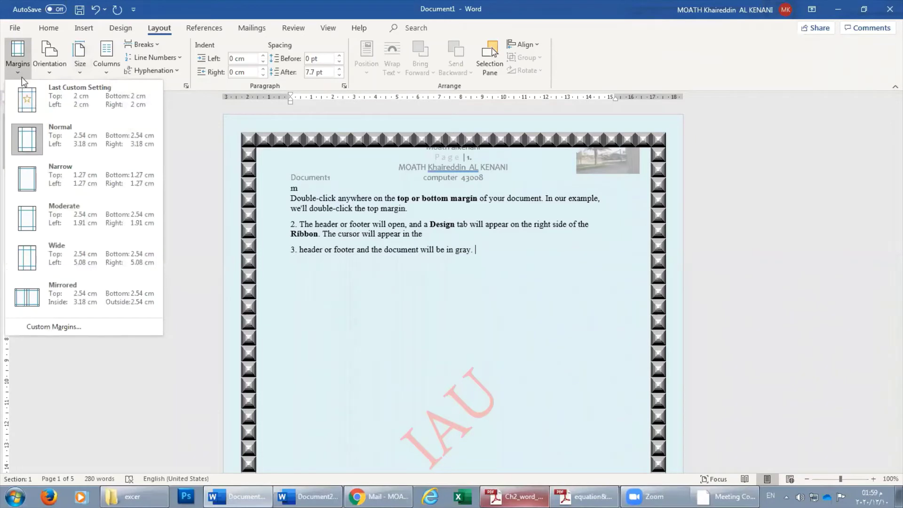
left_click(273, 289)
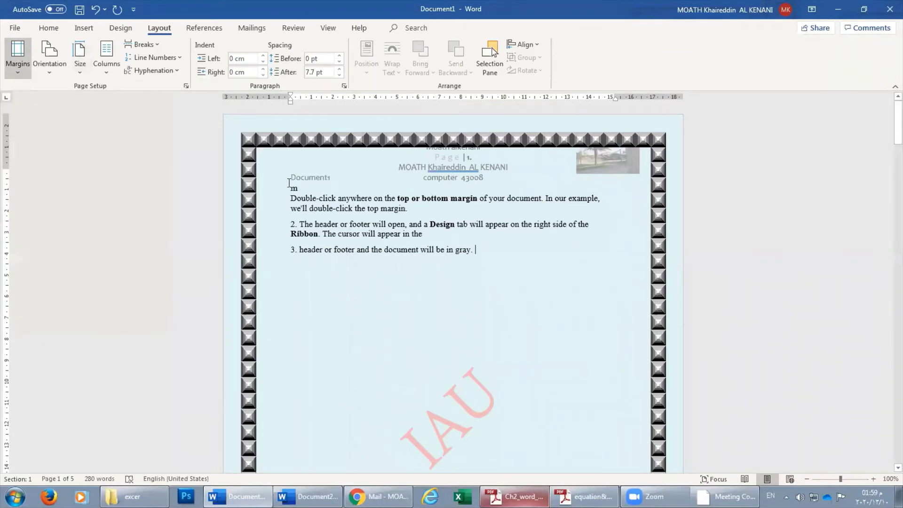
left_click(220, 191)
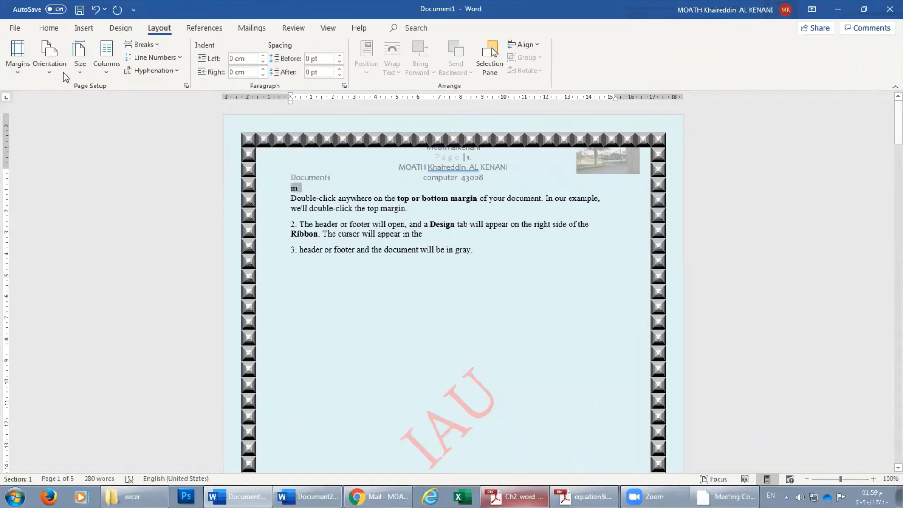
left_click(19, 66)
left_click(44, 178)
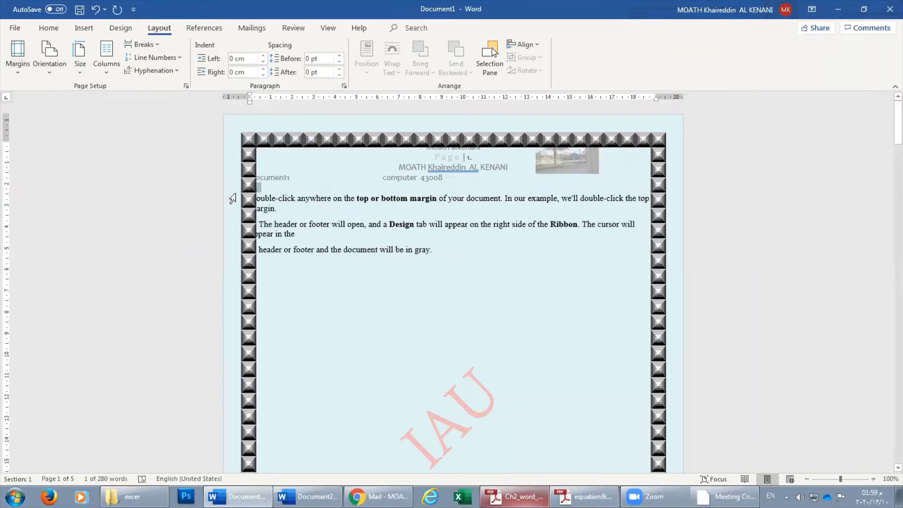
Switch to Wide margins (2.54 cm top/bottom, 5.08 cm left/right) and review them in Custom Margins
left_click(18, 55)
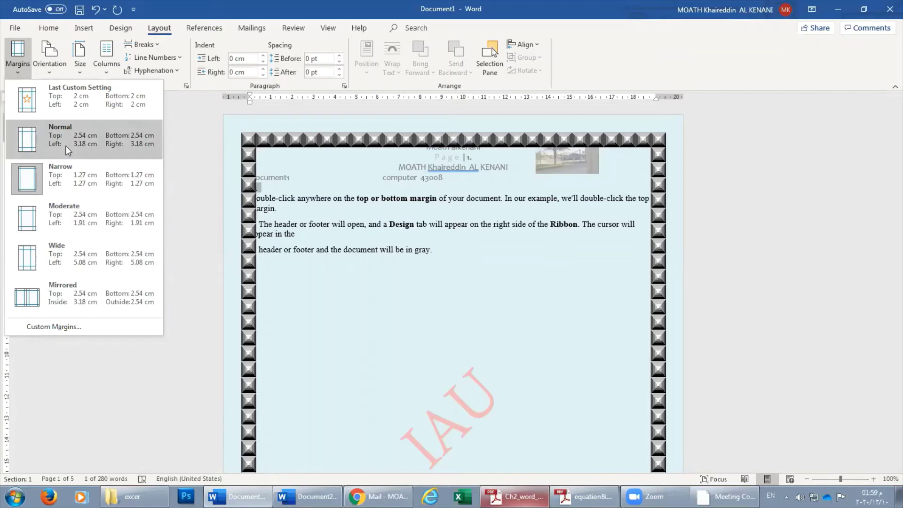
left_click(69, 256)
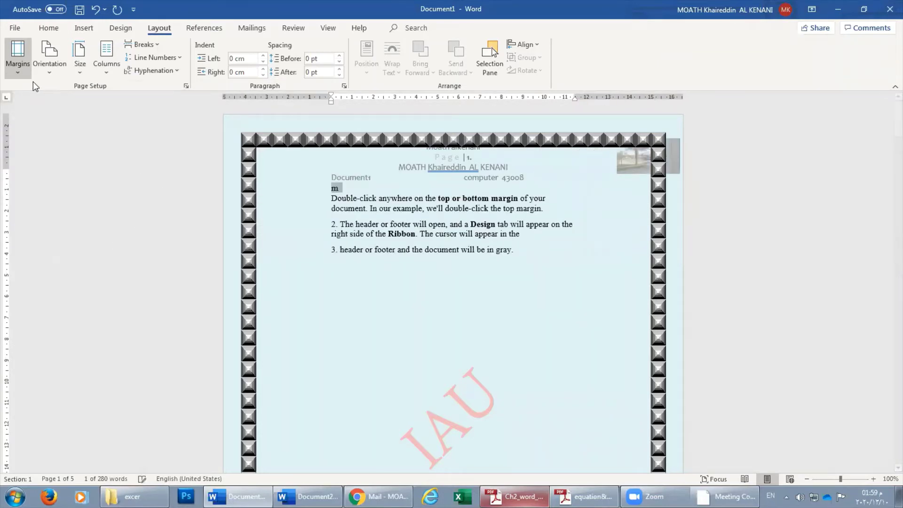
left_click(18, 66)
left_click(53, 326)
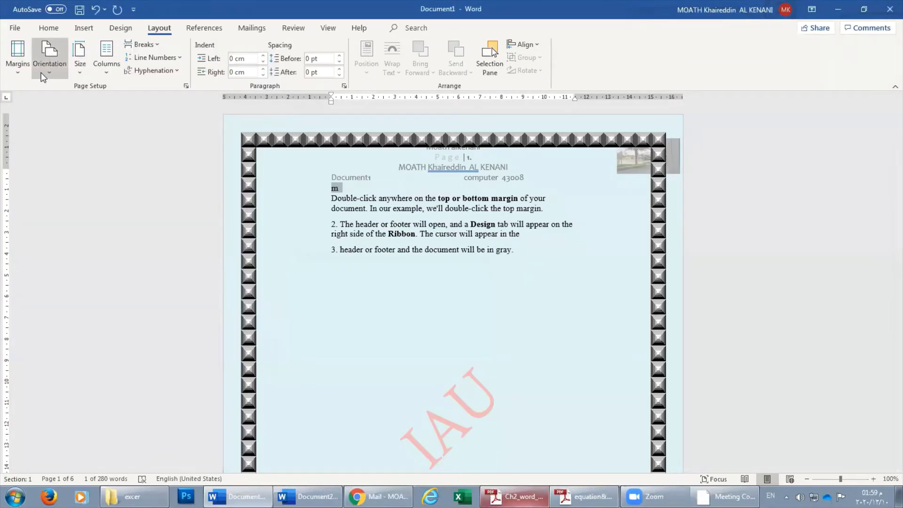
Set the pages to landscape, zooming out to 90% and briefly trying portrait in between
left_click(46, 70)
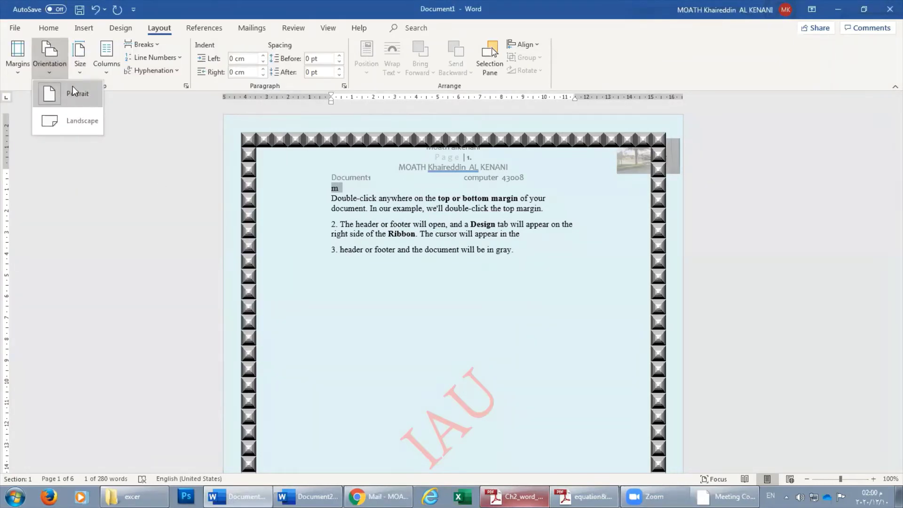
left_click(75, 121)
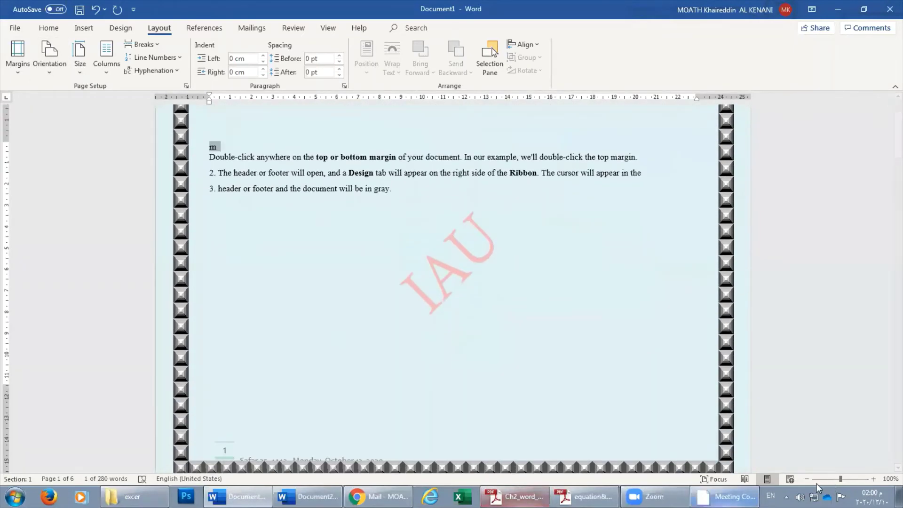
left_click(807, 479)
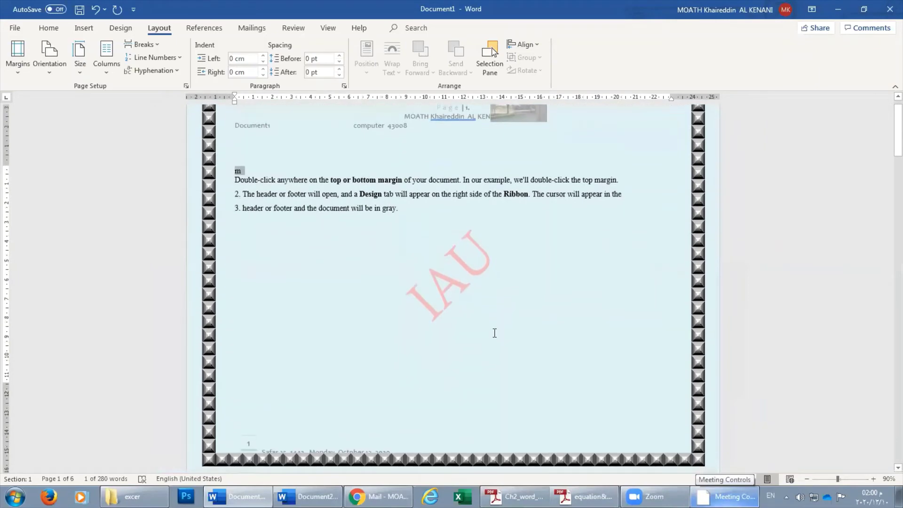
left_click(46, 64)
left_click(59, 89)
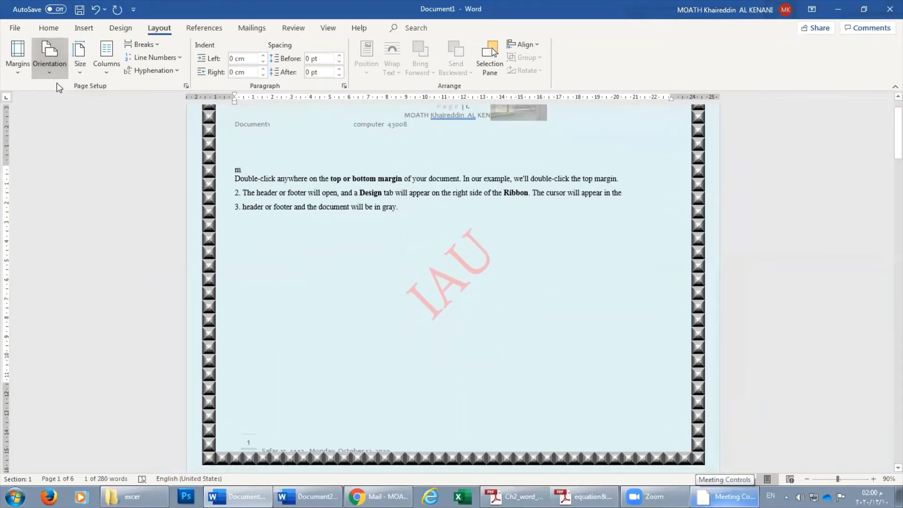
left_click(49, 59)
left_click(56, 120)
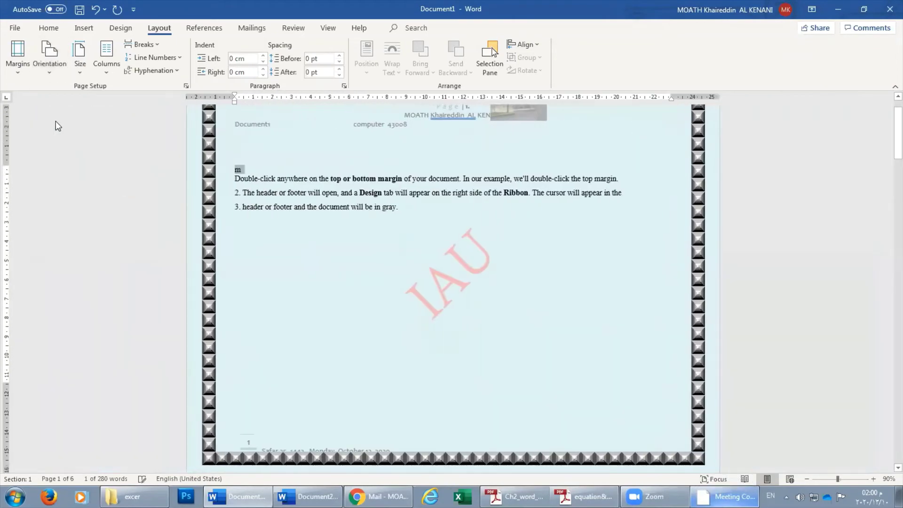
Choose A4 as the paper size from the Size list
left_click(80, 66)
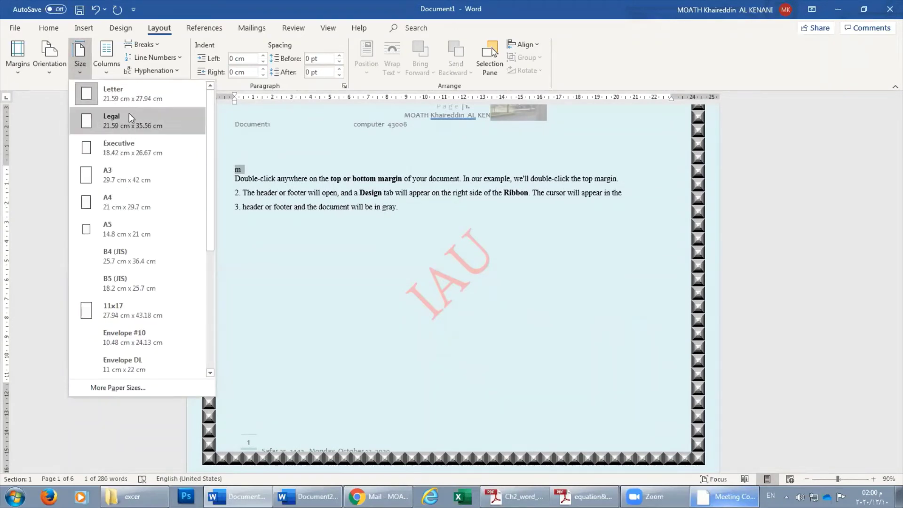
left_click(126, 205)
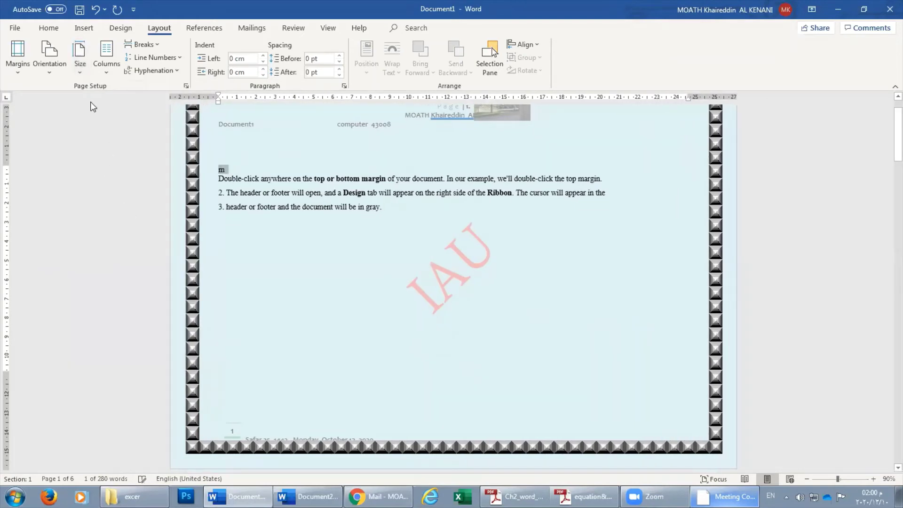
left_click(77, 69)
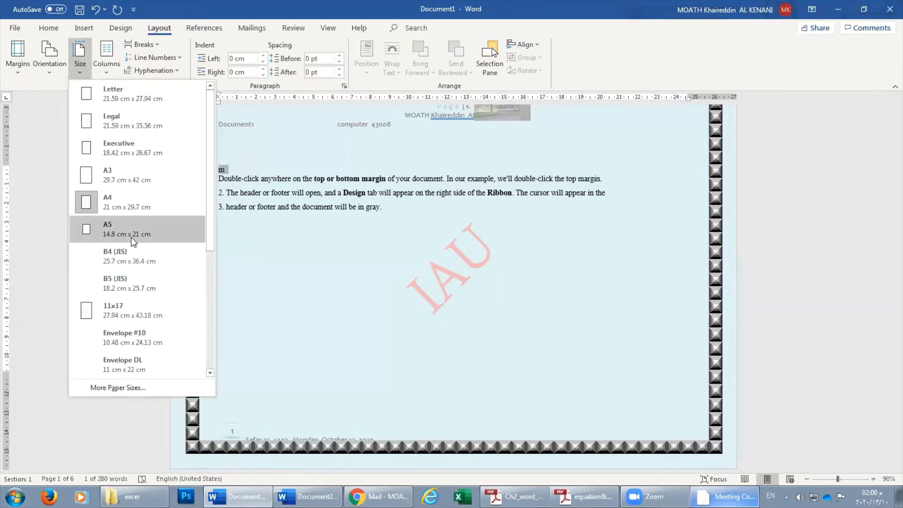
scroll(122, 249, "down", 3)
scroll(122, 250, "up", 3)
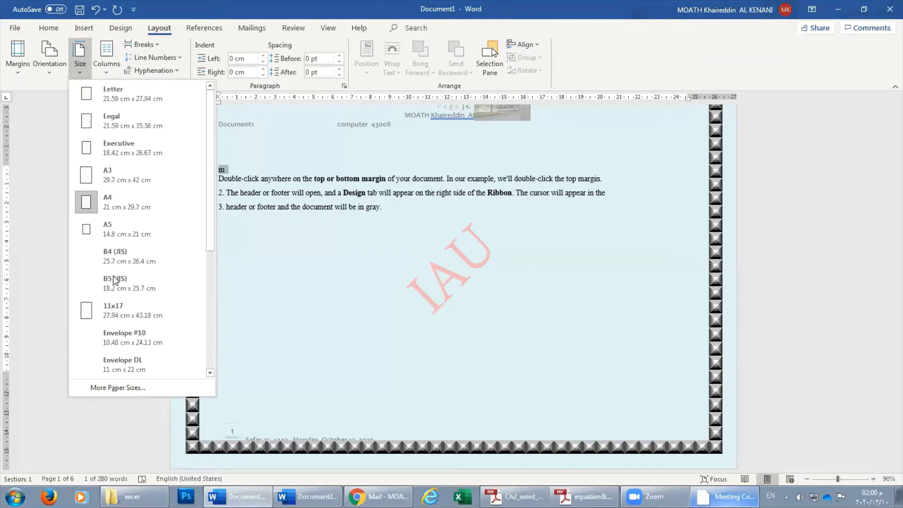
Check A4's 29.7 cm width and 21 cm height in Page Setup, keep A4, and scroll to page 2
left_click(119, 386)
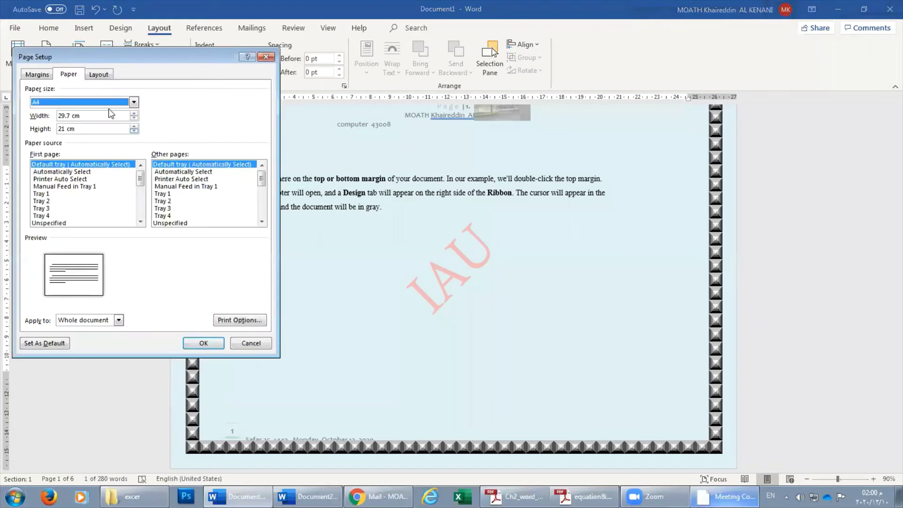
left_click(123, 104)
left_click(108, 135)
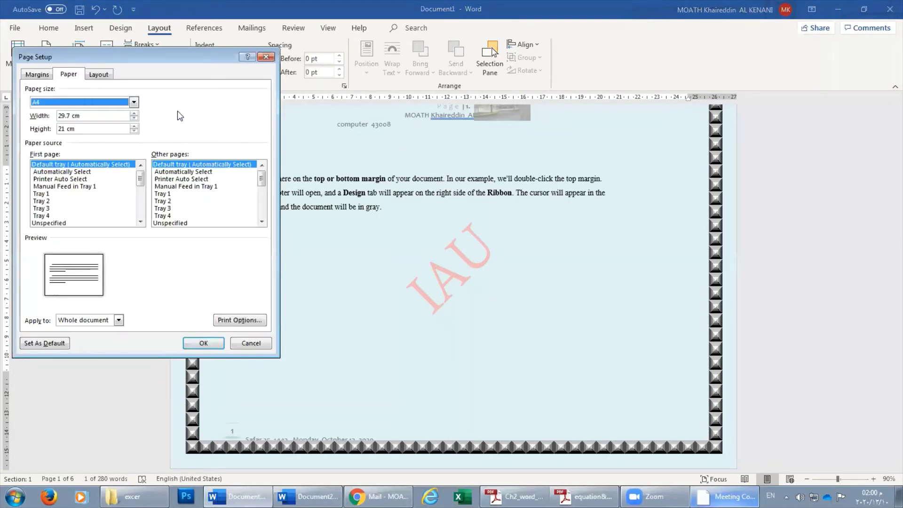
left_click(63, 116)
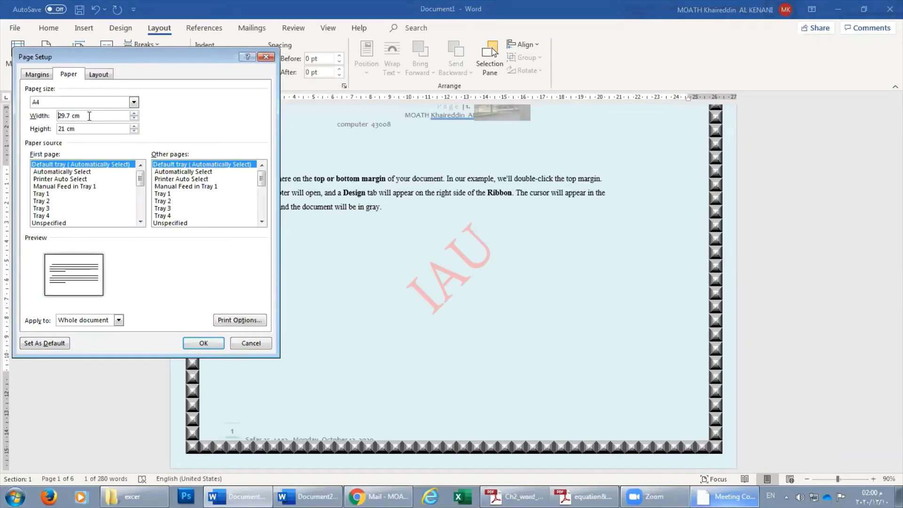
left_click_drag(90, 117, 19, 118)
left_click_drag(101, 130, 59, 129)
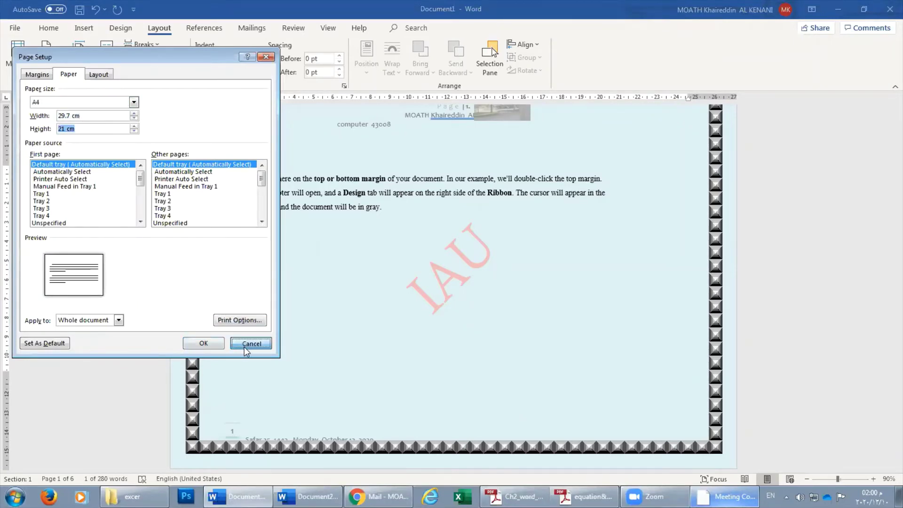
left_click(244, 345)
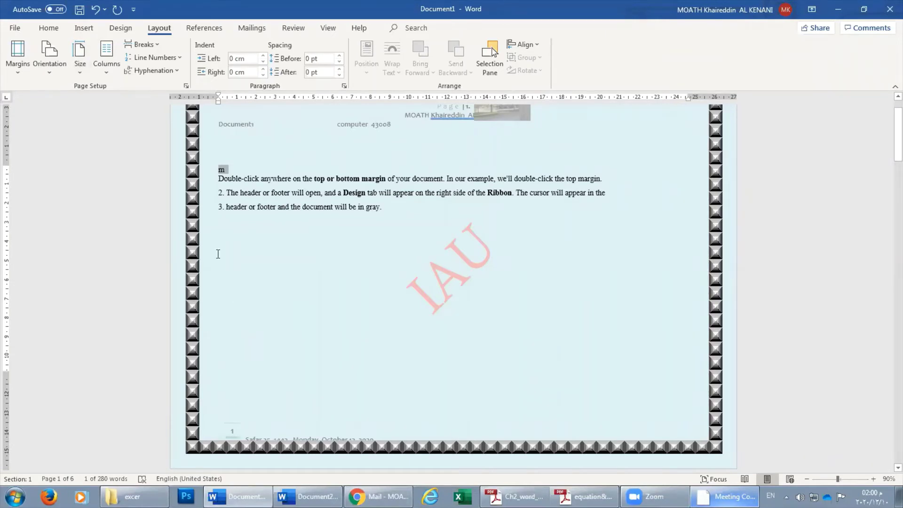
left_click(80, 61)
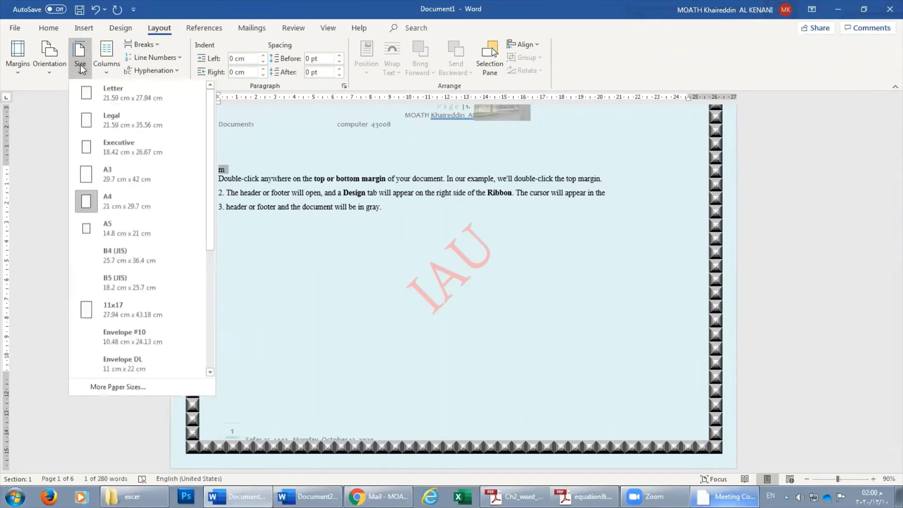
left_click(149, 208)
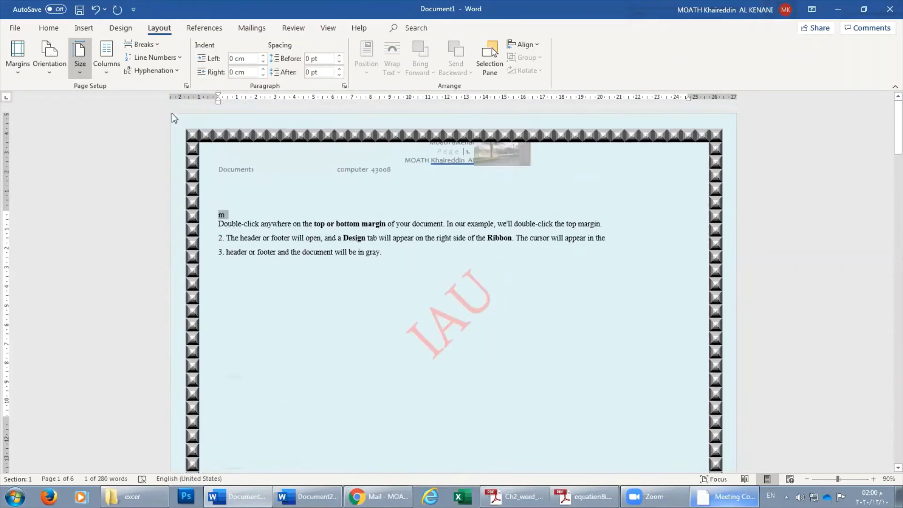
scroll(387, 274, "down", 10)
Select the WordArt paragraph beside the drop cap and set it to three columns, trying two first
scroll(387, 274, "down", 5)
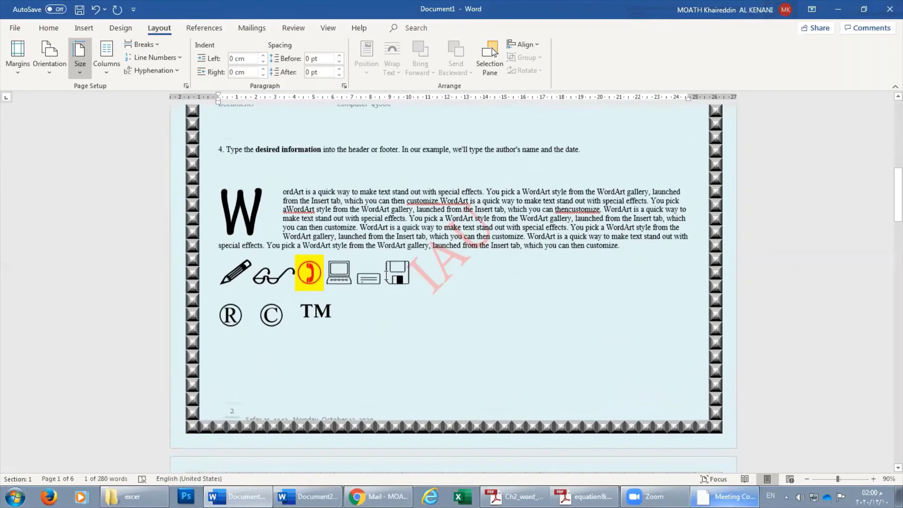
triple_click(588, 240)
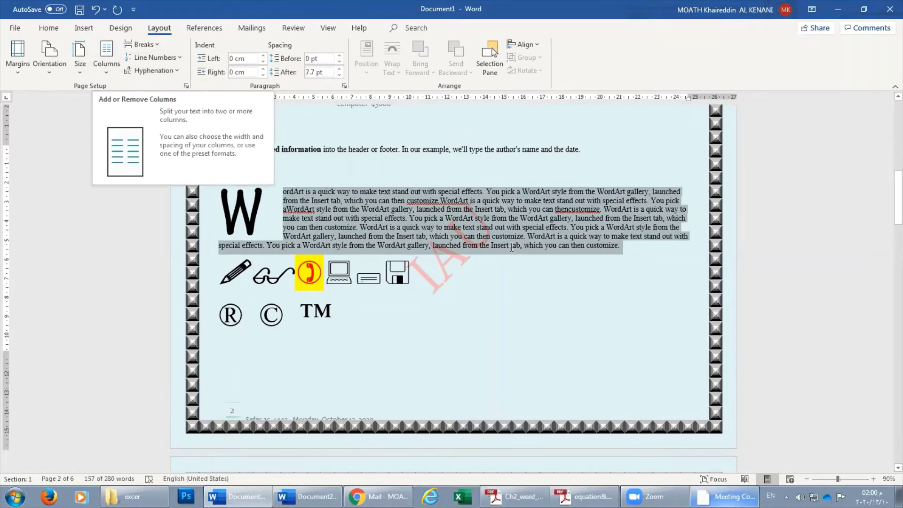
left_click(101, 66)
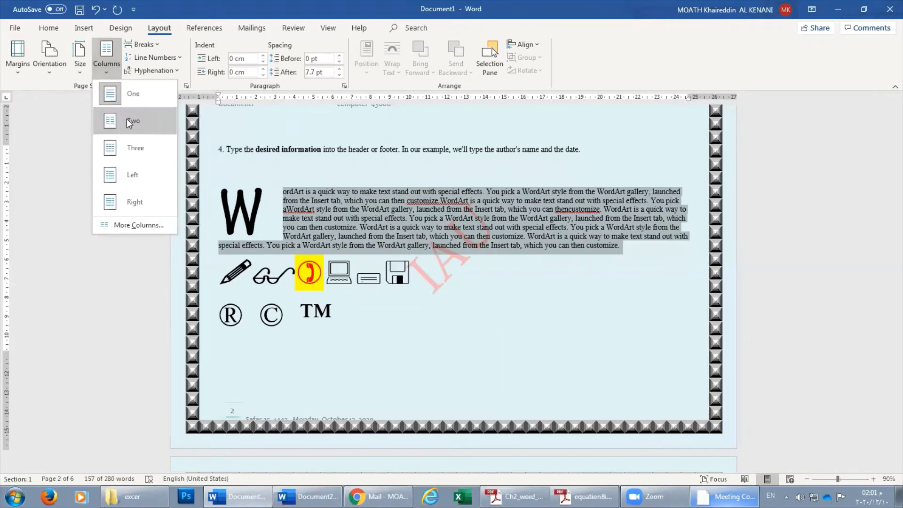
left_click(127, 120)
left_click(96, 66)
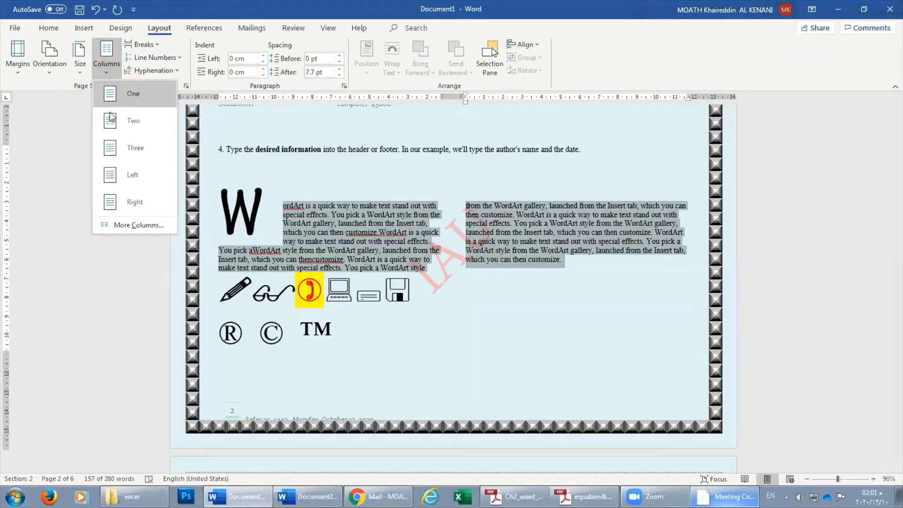
left_click(129, 159)
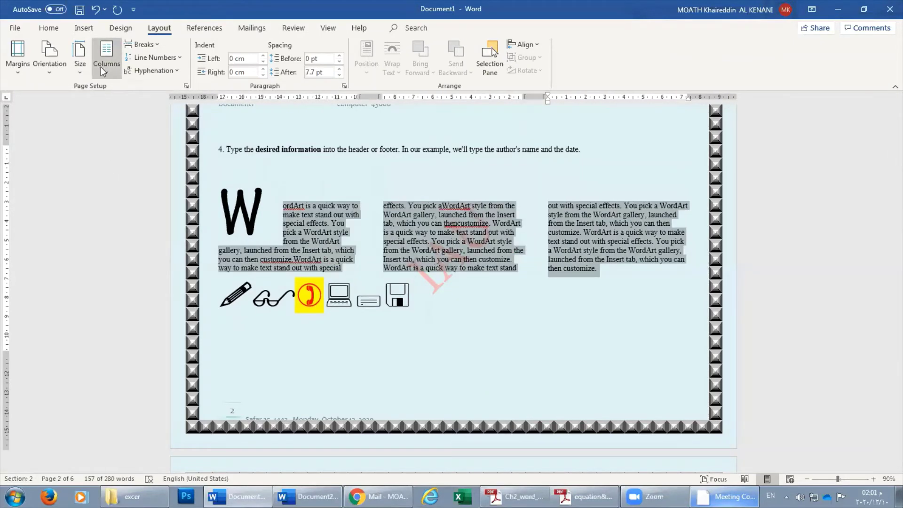
Select the drop-cap W frame and drag its corner handle inward to make it smaller
left_click_drag(340, 242, 244, 240)
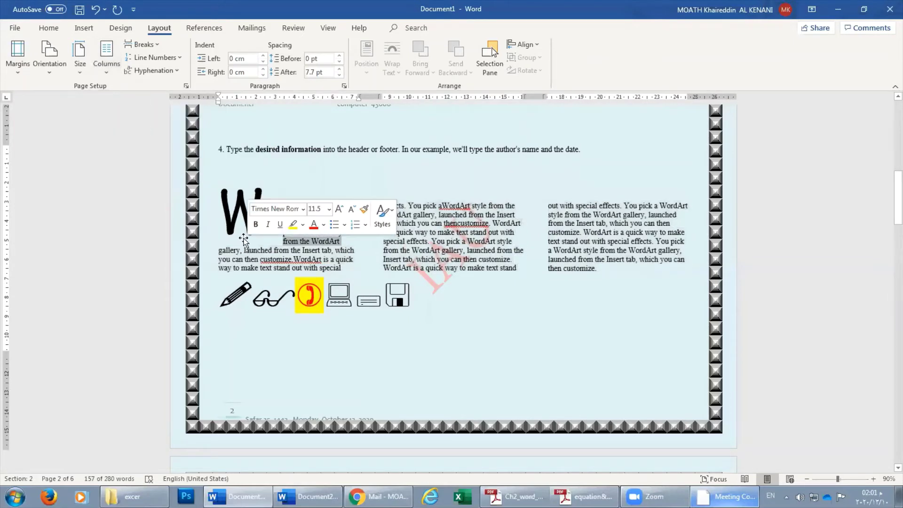
left_click(264, 187)
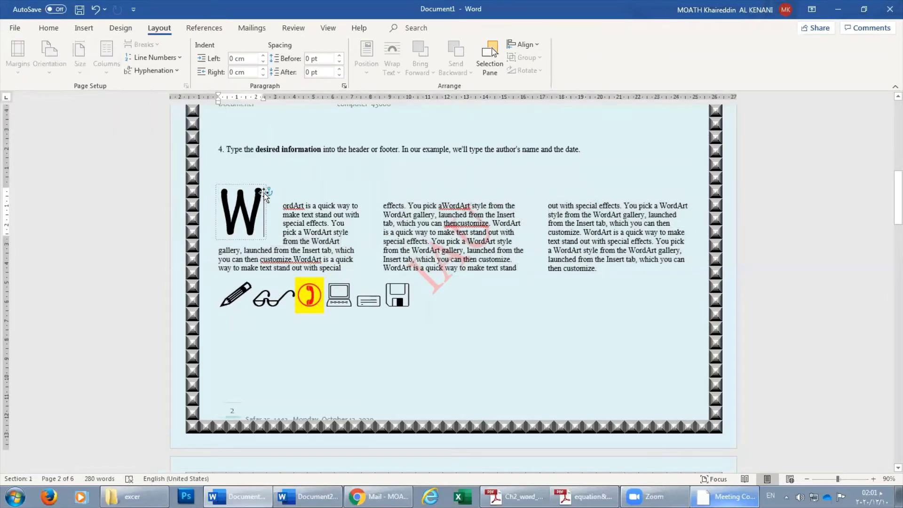
left_click(264, 193)
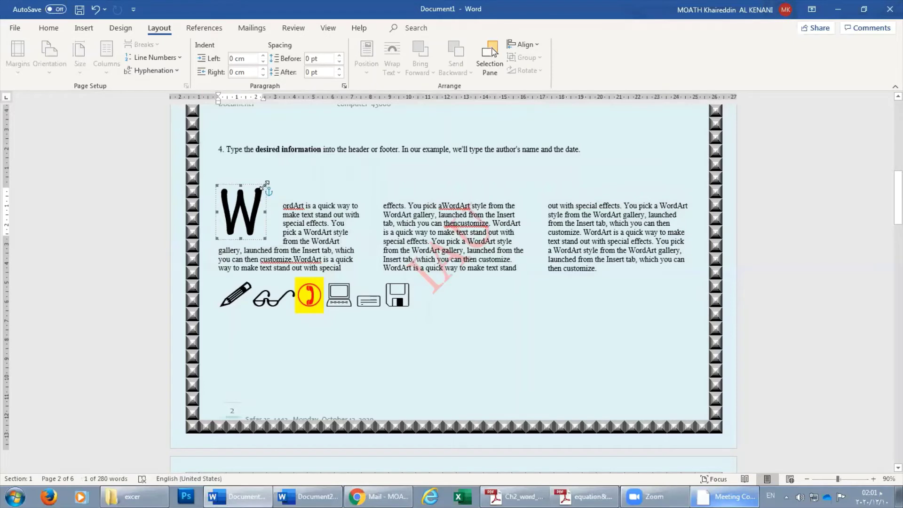
left_click_drag(265, 184, 246, 200)
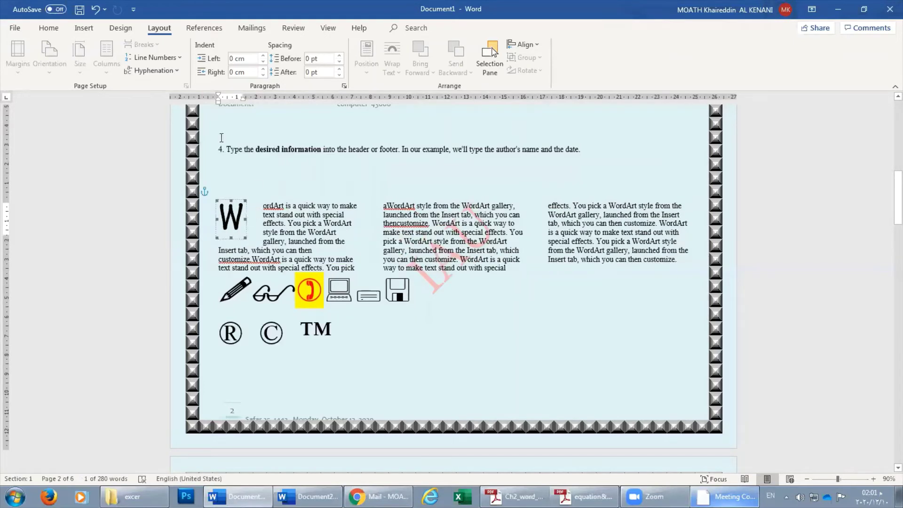
left_click(327, 260)
Select the WordArt paragraph, try the Left and Right presets, then apply four columns
triple_click(416, 247)
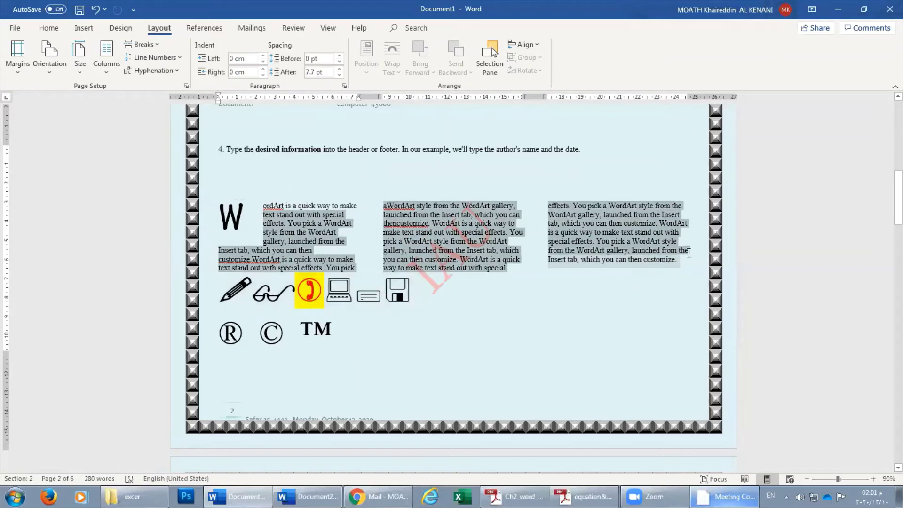
left_click_drag(686, 266, 263, 206)
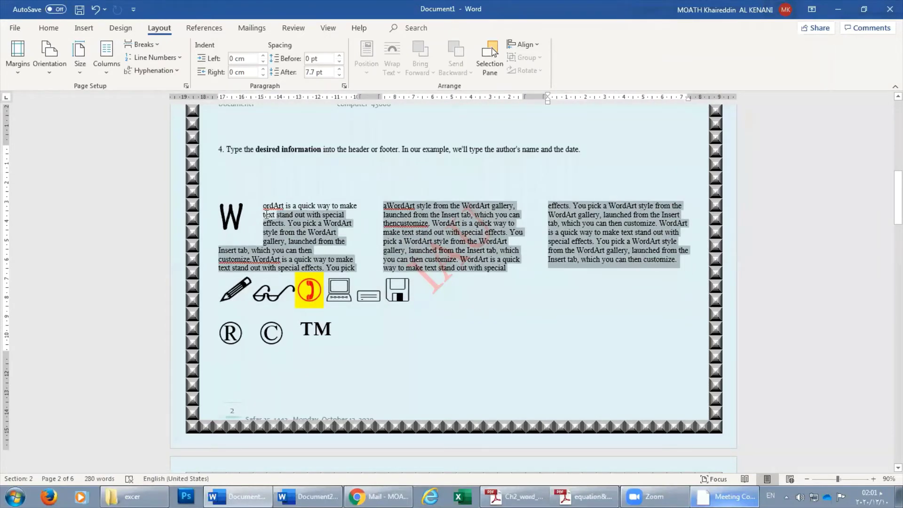
left_click(107, 73)
left_click(126, 186)
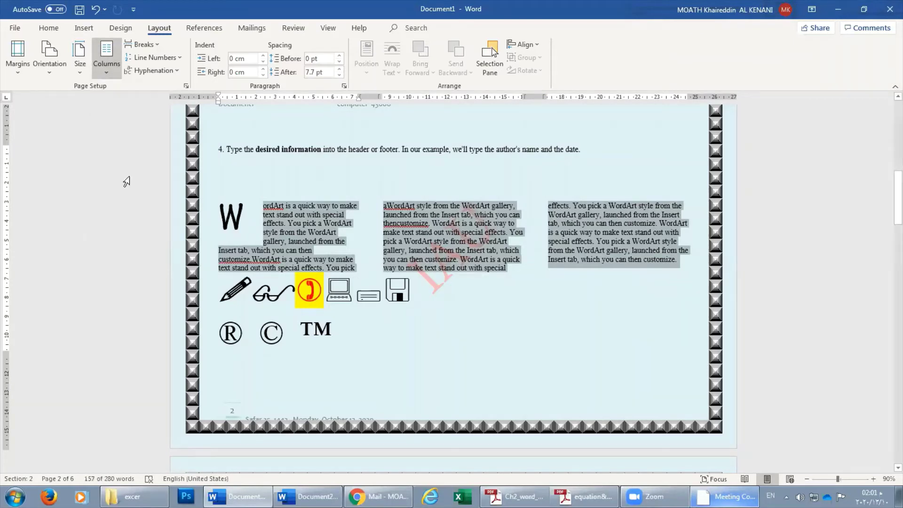
left_click(102, 70)
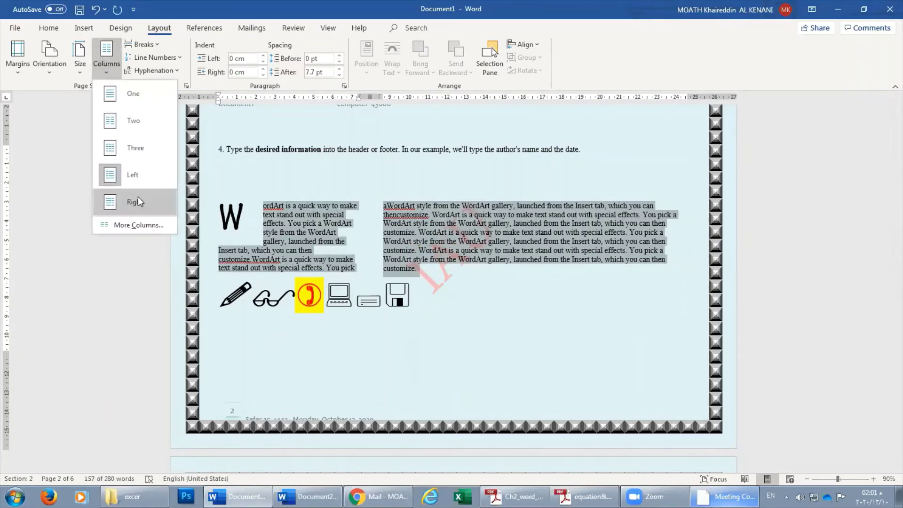
left_click(138, 197)
left_click(106, 52)
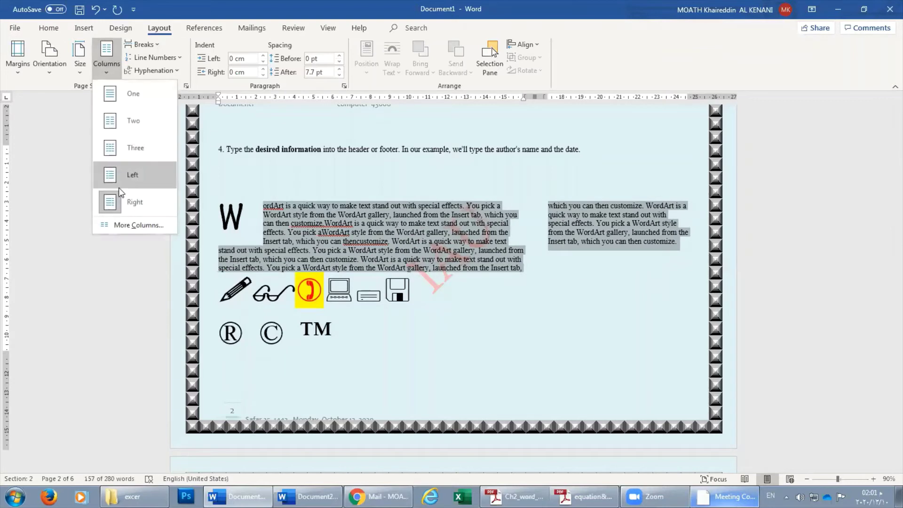
left_click(131, 226)
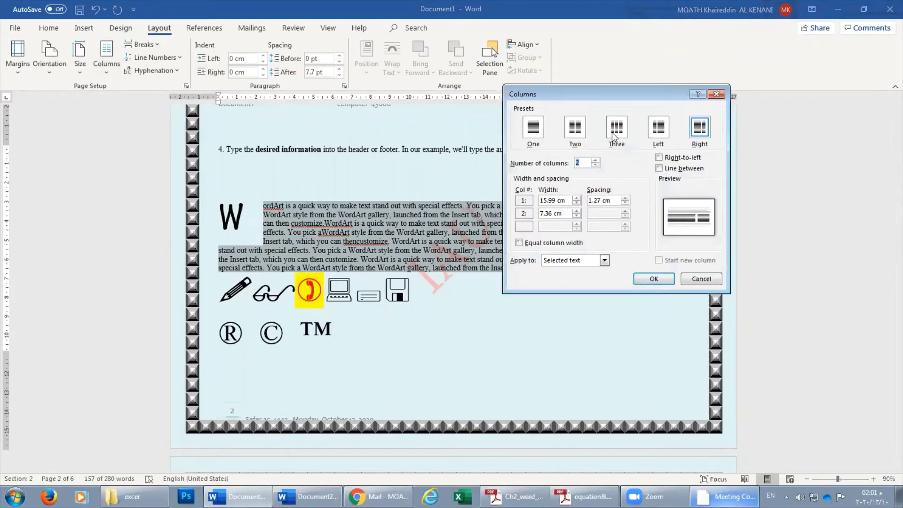
left_click(595, 161)
left_click(595, 160)
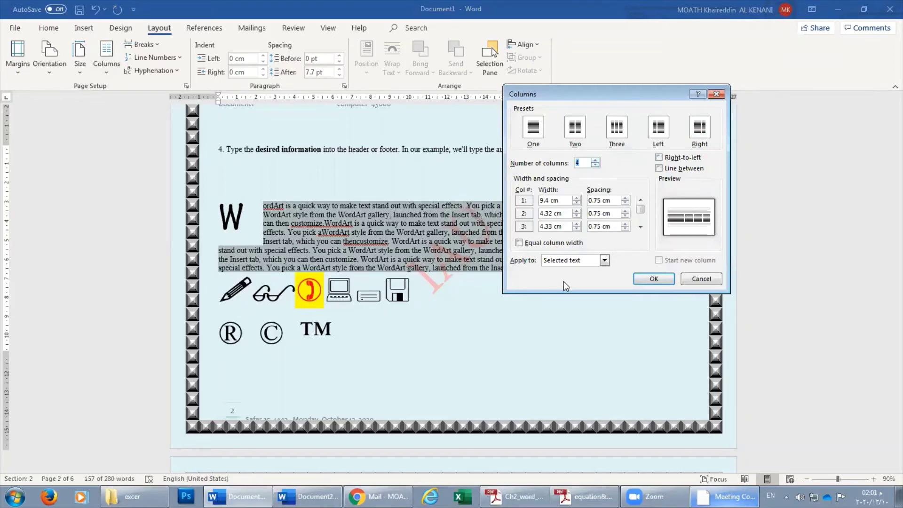
left_click(654, 279)
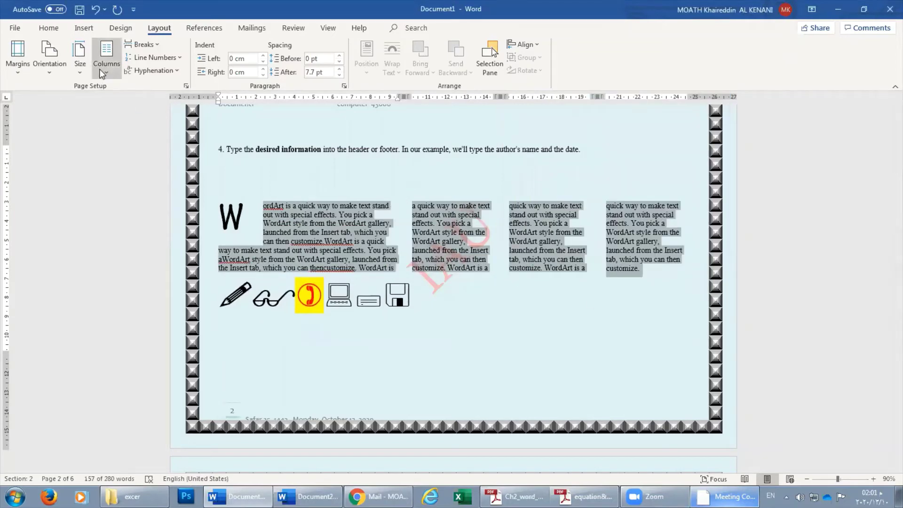
Make the first column 8.8 cm wide and the other three columns 4.53 cm
left_click(106, 53)
left_click(146, 224)
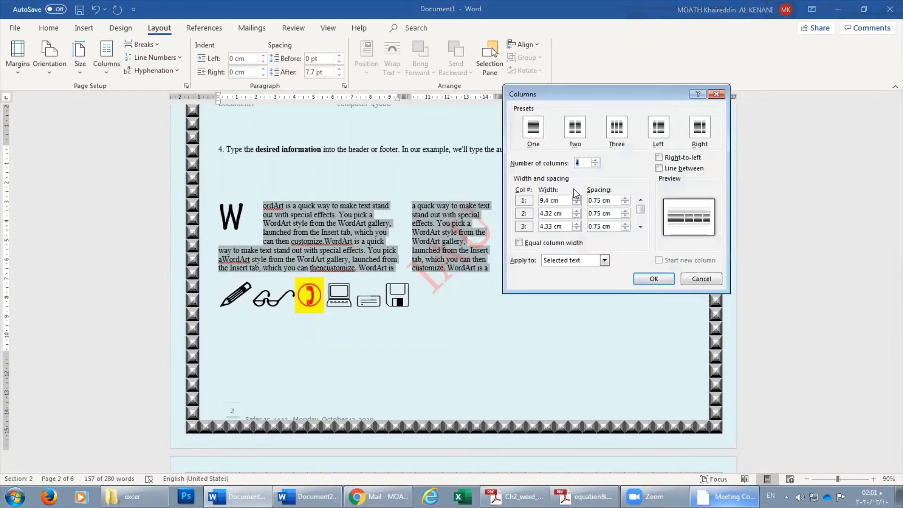
left_click(640, 227)
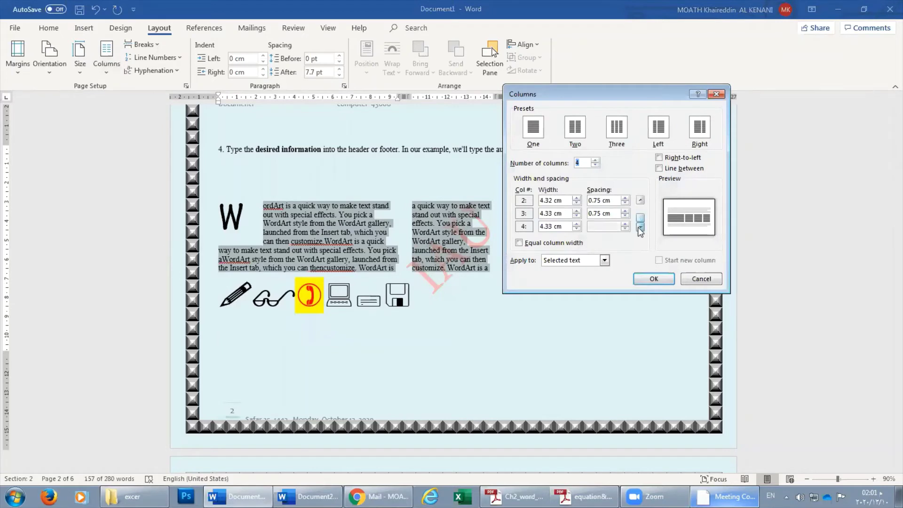
left_click(640, 199)
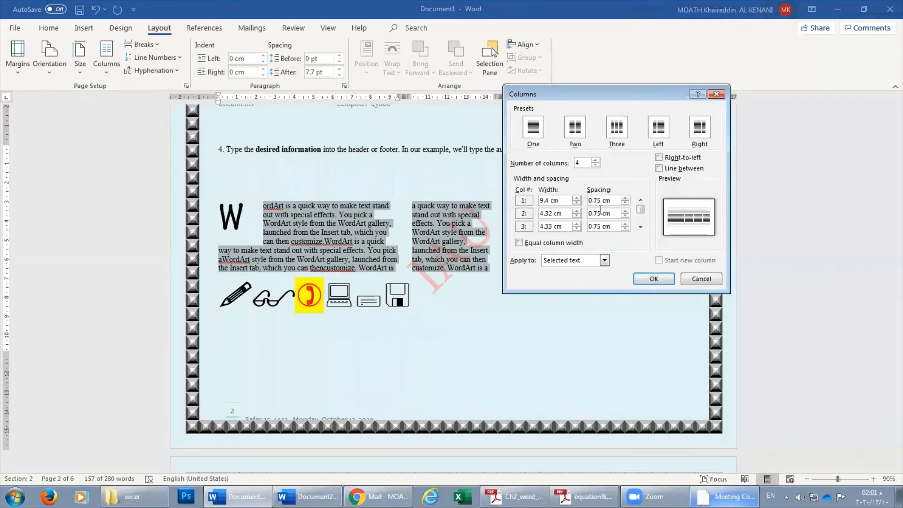
left_click(575, 203)
left_click(576, 203)
left_click(576, 203)
left_click(635, 279)
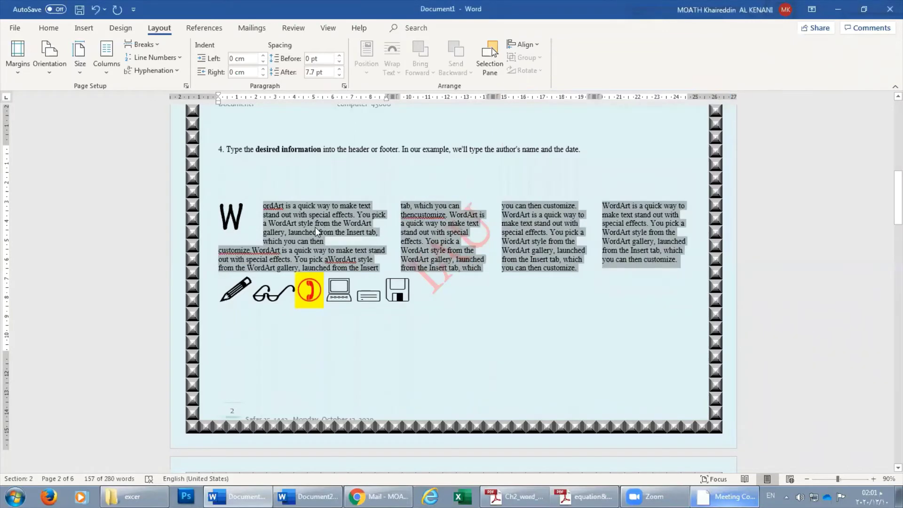
left_click(107, 64)
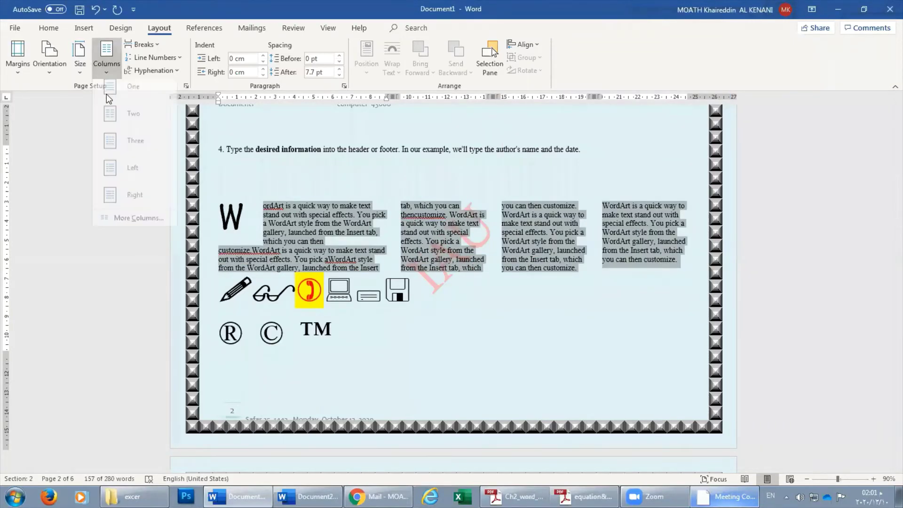
left_click(140, 227)
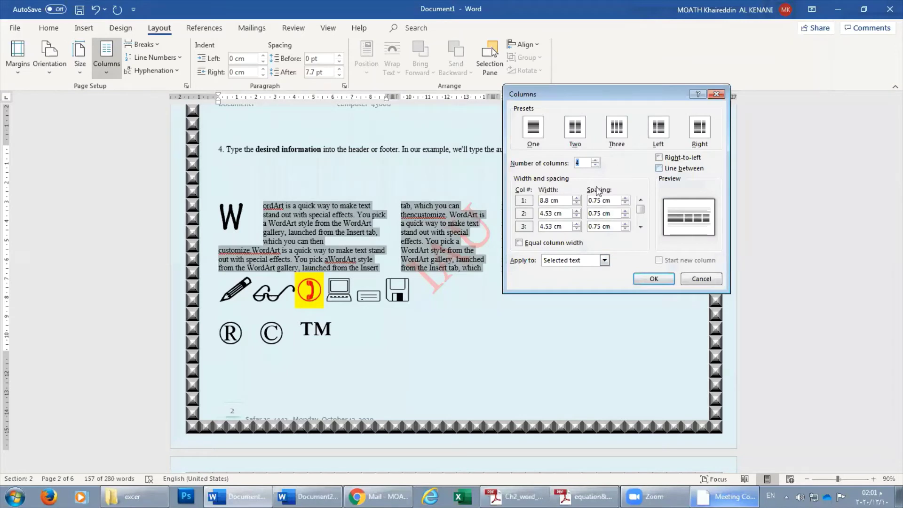
left_click(720, 97)
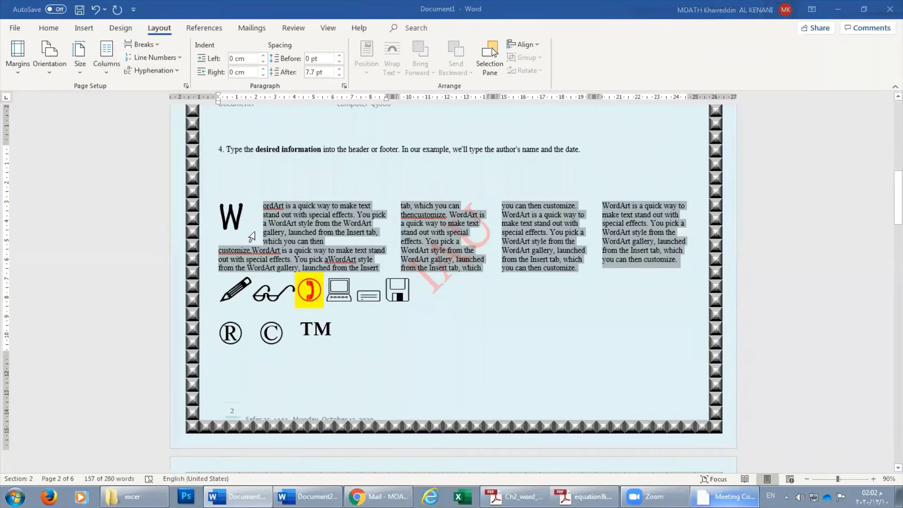
Bring Ch2_word_book.pdf forward and scroll to section 3.11.1 Proofing on page 113
left_click(584, 497)
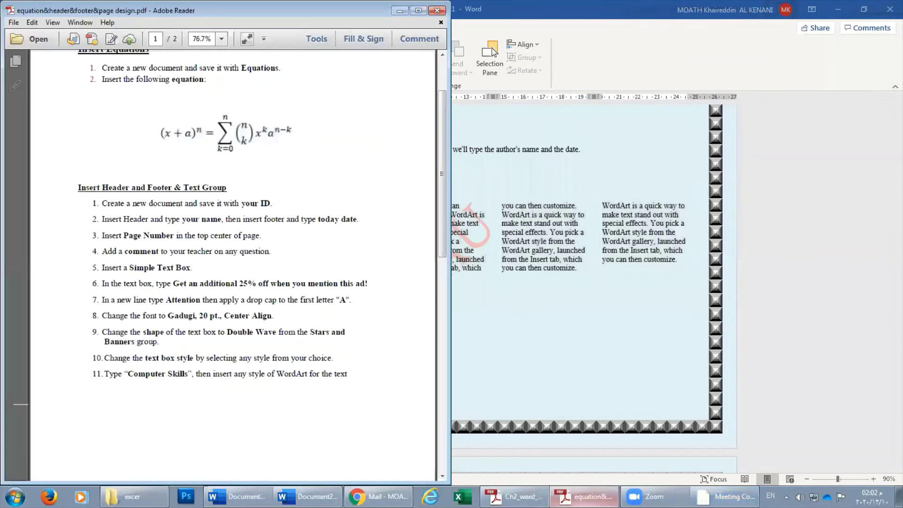
left_click(584, 496)
left_click(516, 497)
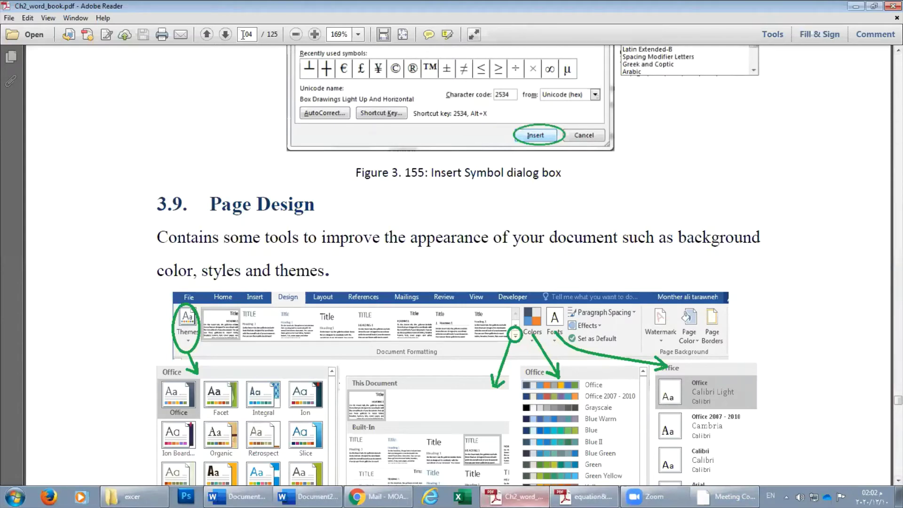
scroll(275, 84, "down", 10)
scroll(275, 85, "down", 10)
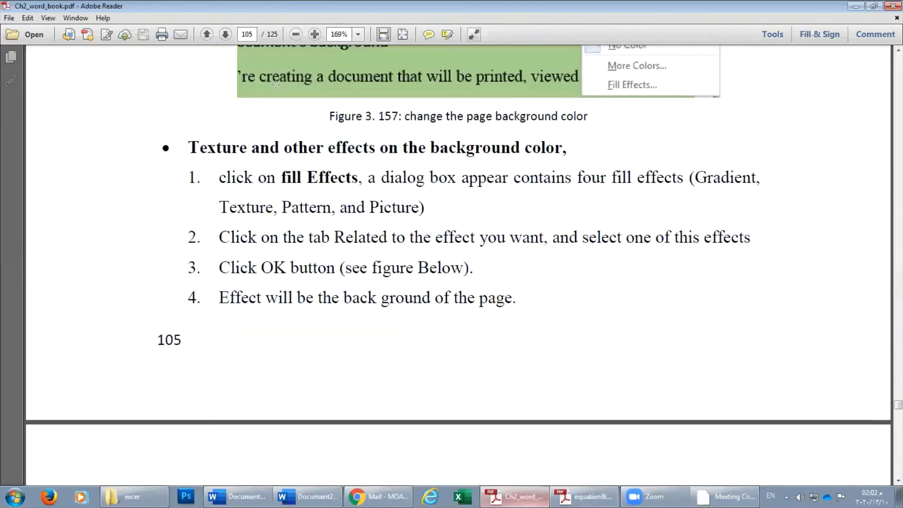
scroll(276, 85, "down", 5)
scroll(276, 85, "down", 10)
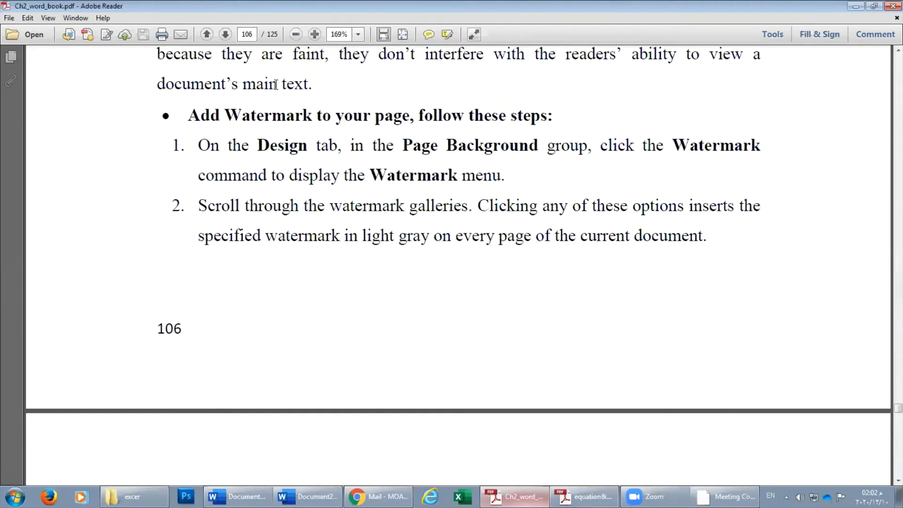
scroll(275, 85, "down", 10)
scroll(276, 85, "down", 10)
scroll(275, 85, "down", 10)
scroll(275, 84, "down", 10)
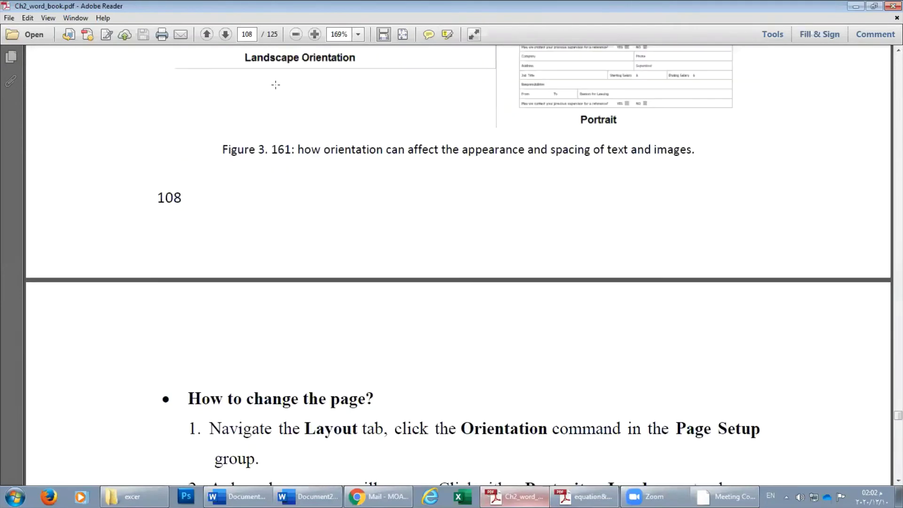
scroll(276, 84, "down", 10)
scroll(276, 84, "down", 10)
scroll(275, 84, "down", 10)
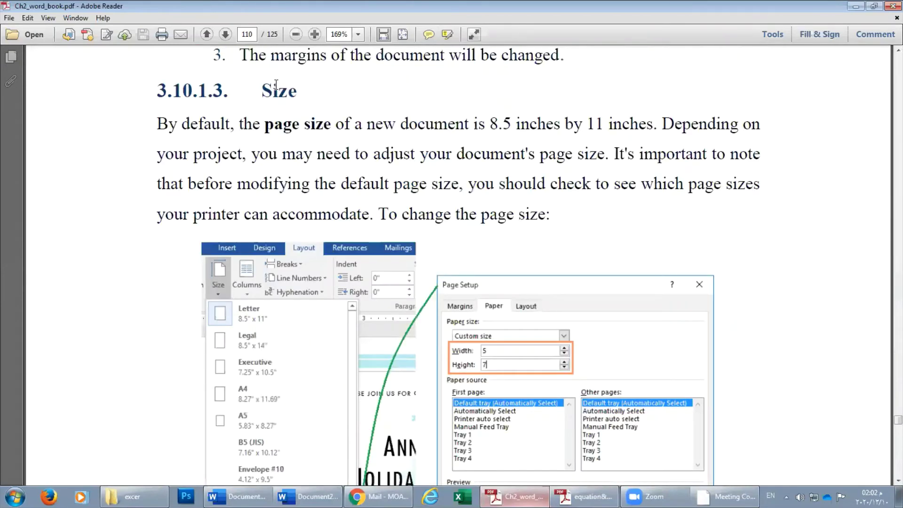
scroll(276, 85, "down", 10)
scroll(276, 85, "down", 10)
scroll(276, 85, "down", 10)
scroll(276, 84, "down", 10)
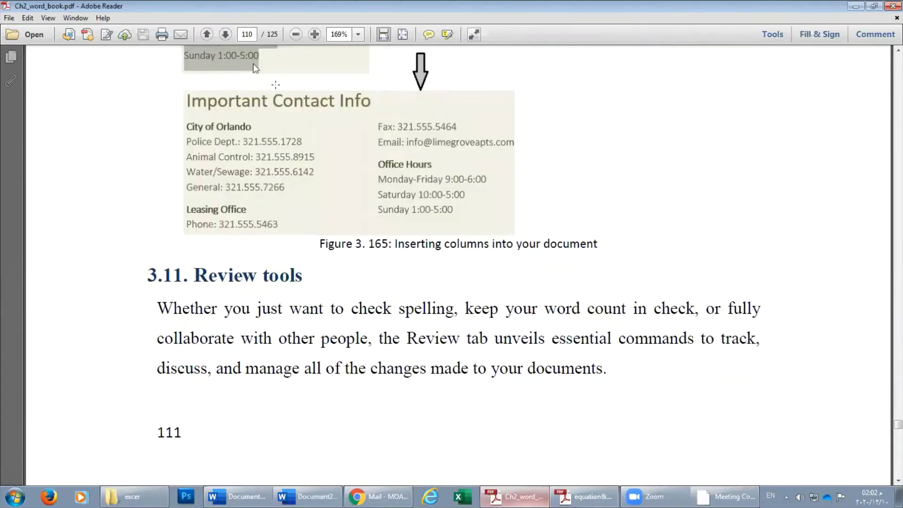
scroll(280, 199, "down", 10)
scroll(280, 199, "down", 10)
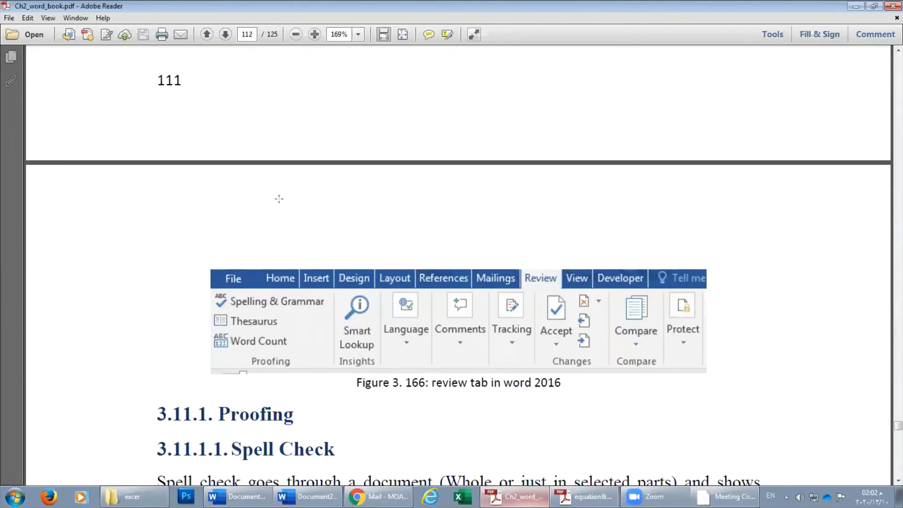
scroll(280, 198, "down", 10)
scroll(280, 199, "down", 10)
scroll(279, 198, "up", 10)
scroll(280, 199, "down", 2)
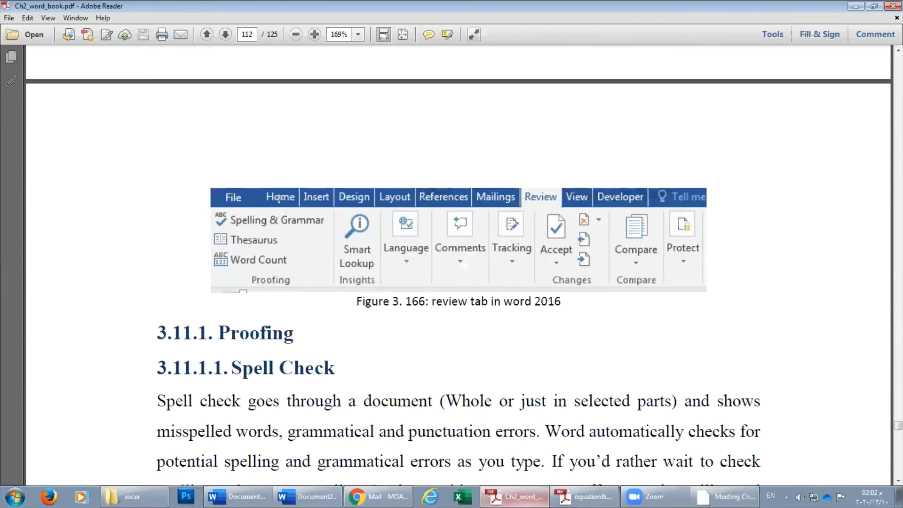
scroll(280, 198, "down", 7)
scroll(231, 147, "up", 3)
scroll(235, 141, "up", 8)
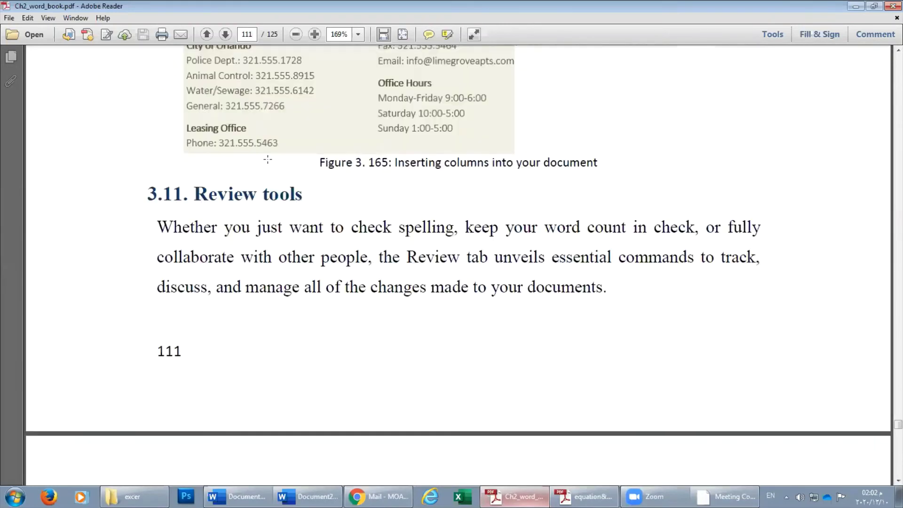
scroll(245, 127, "up", 4)
scroll(253, 117, "down", 10)
scroll(270, 163, "down", 3)
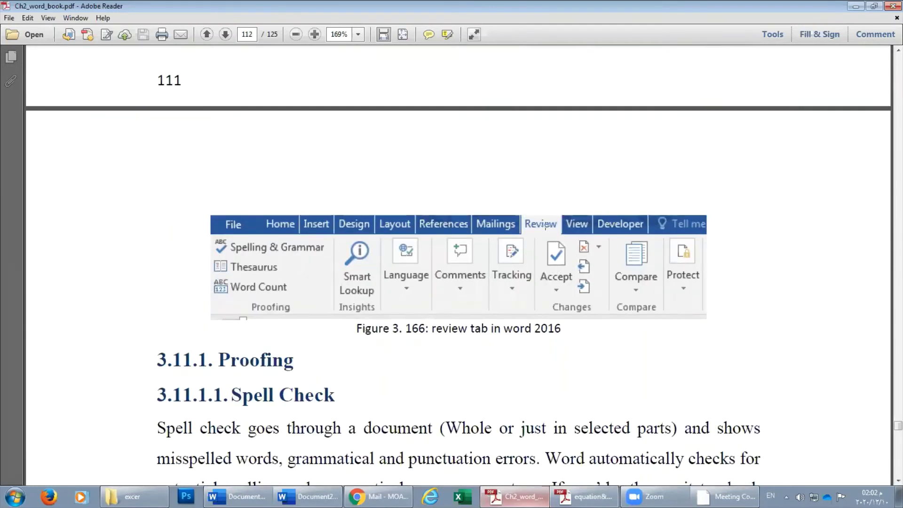
scroll(546, 226, "down", 2)
scroll(234, 215, "down", 7)
scroll(199, 229, "down", 7)
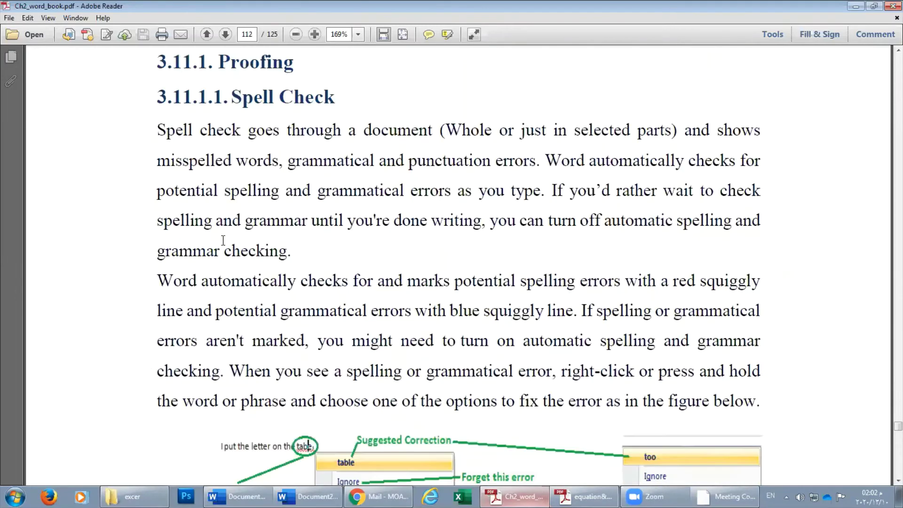
scroll(226, 235, "down", 14)
scroll(235, 240, "down", 9)
scroll(506, 282, "up", 4)
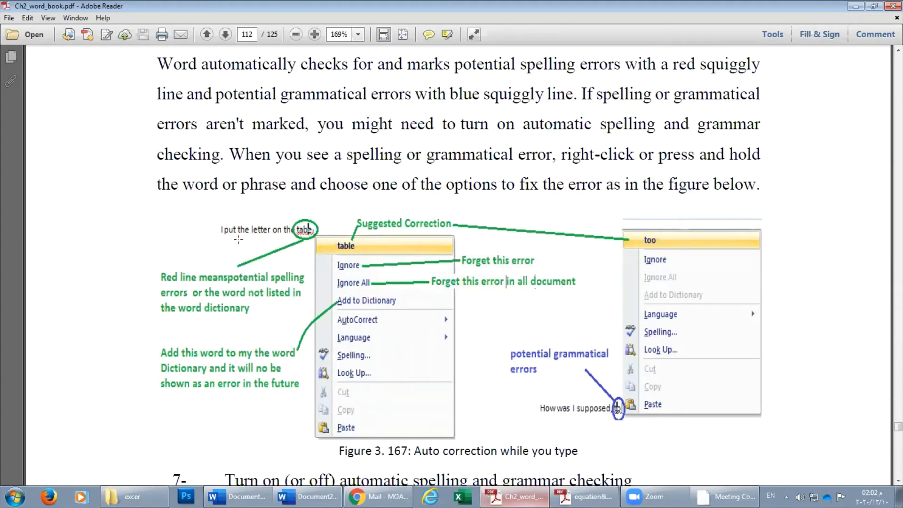
scroll(381, 242, "down", 3)
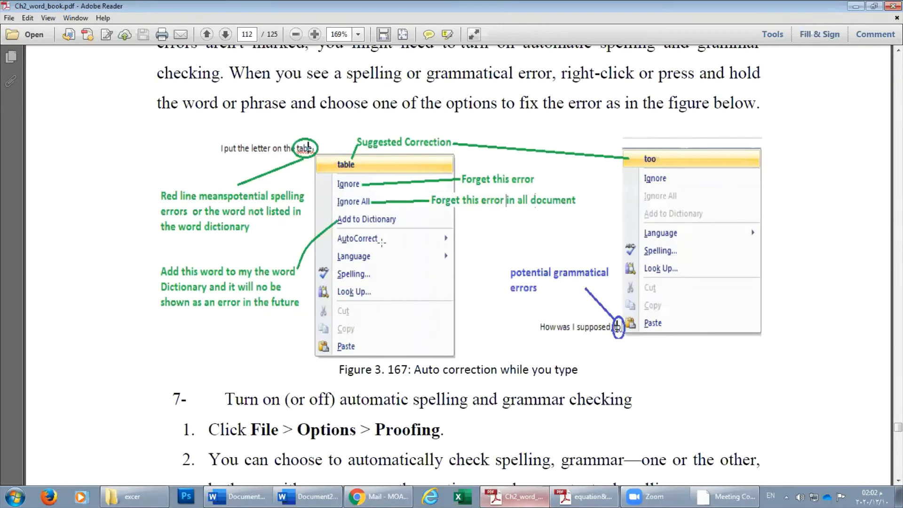
scroll(607, 245, "down", 9)
scroll(362, 270, "down", 15)
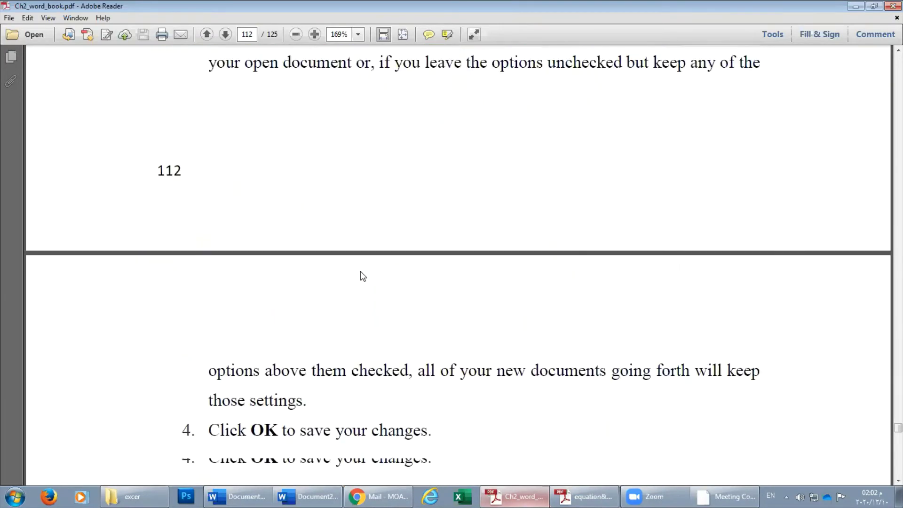
scroll(361, 271, "down", 10)
scroll(360, 271, "down", 1)
scroll(361, 271, "down", 4)
scroll(361, 271, "up", 1)
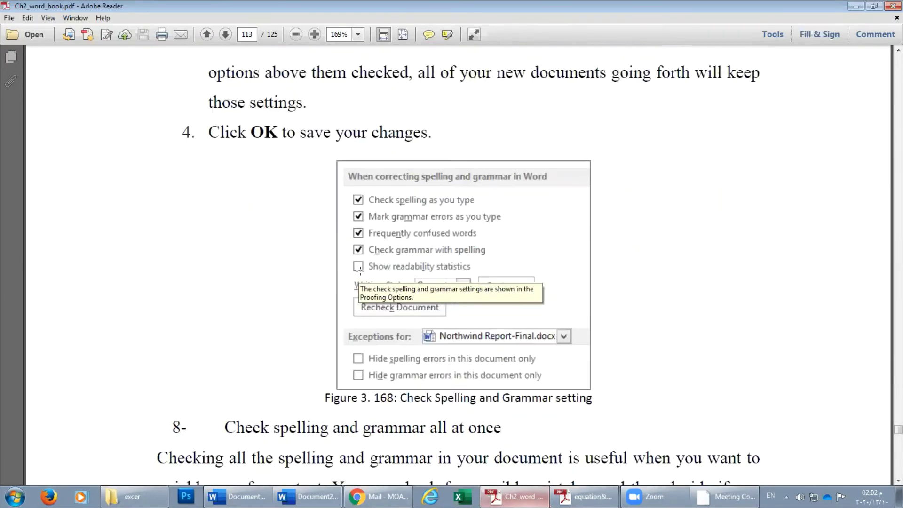
scroll(360, 271, "down", 3)
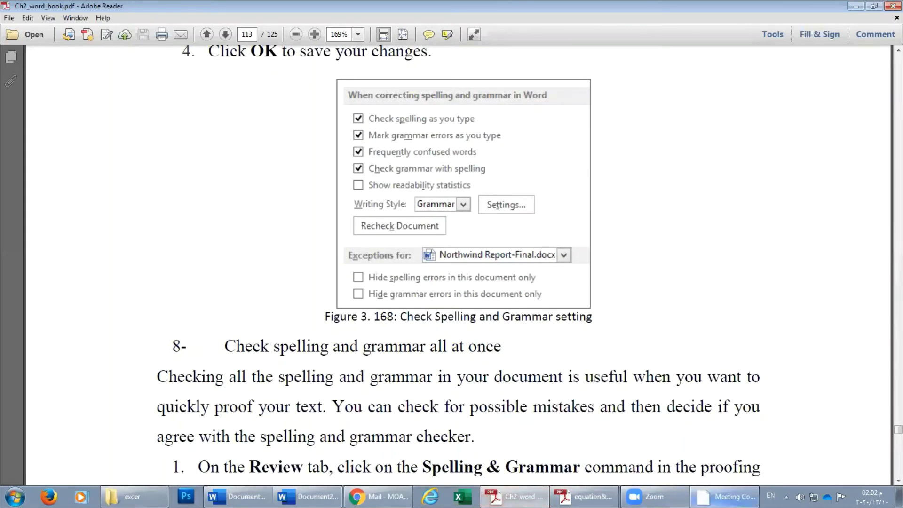
Run Spelling & Grammar, replace 'ordArt' with 'order', then undo the replacement
left_click(309, 496)
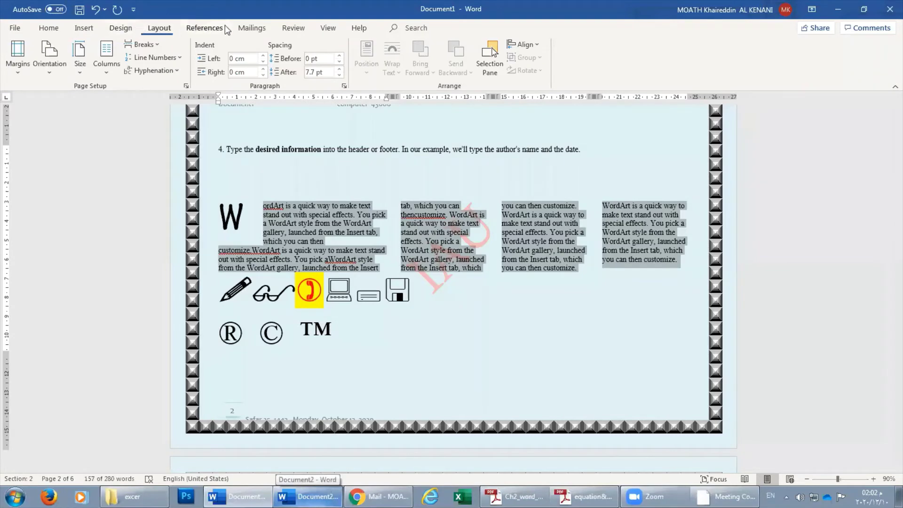
left_click(294, 29)
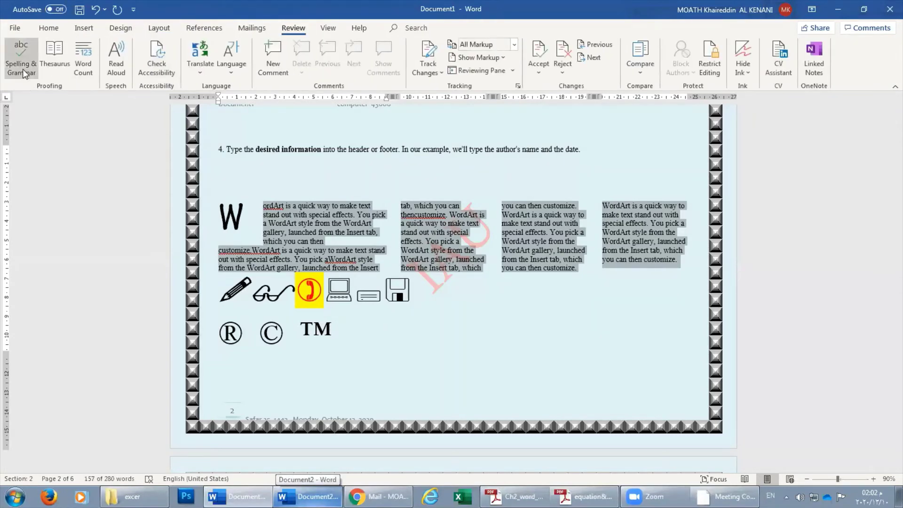
left_click(21, 64)
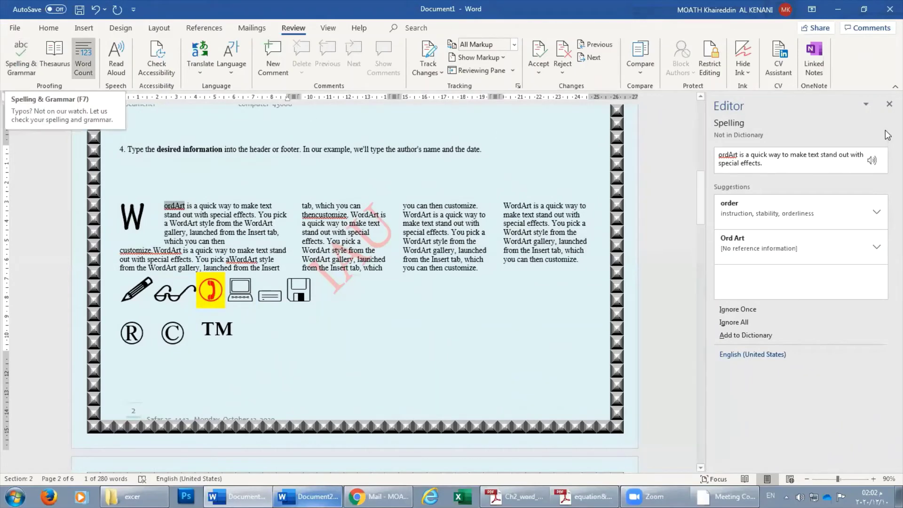
left_click(889, 105)
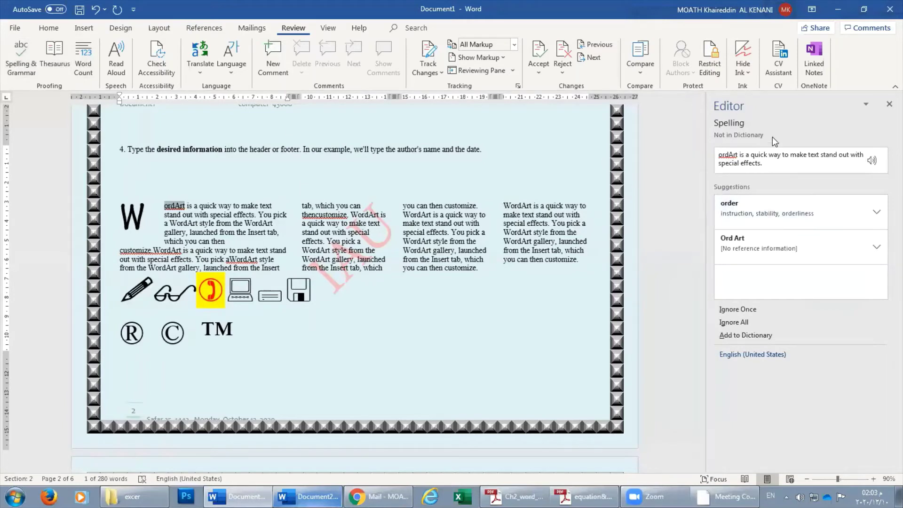
left_click(755, 216)
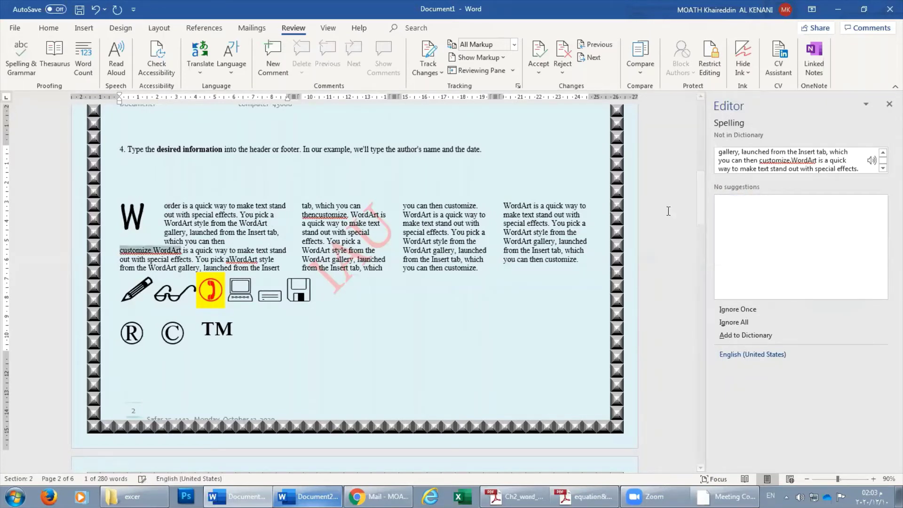
left_click(96, 9)
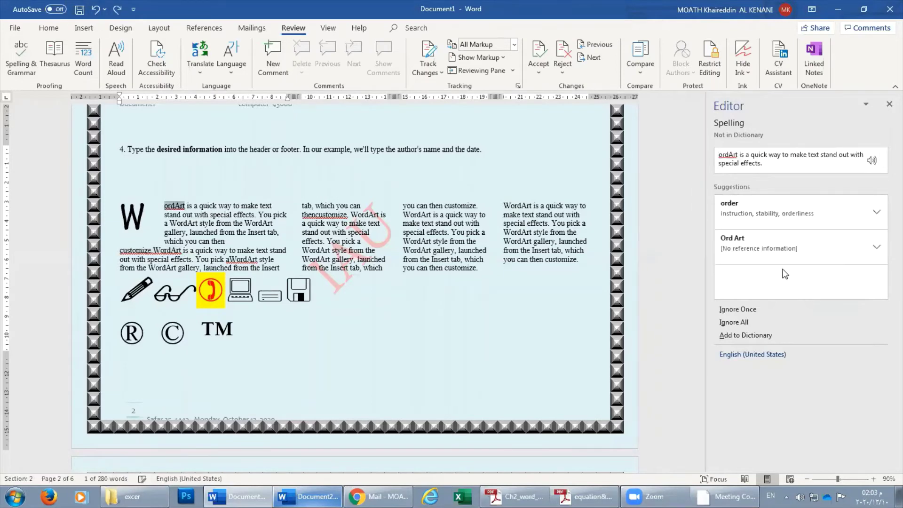
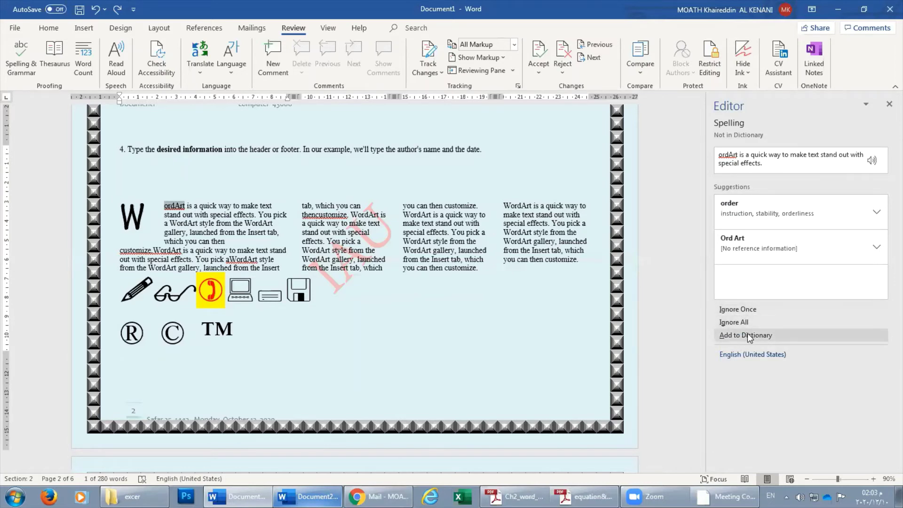
Ignore the flagged 'ordArt', 'customize.WordArt' and missing-space issues in the Editor pane
left_click(751, 309)
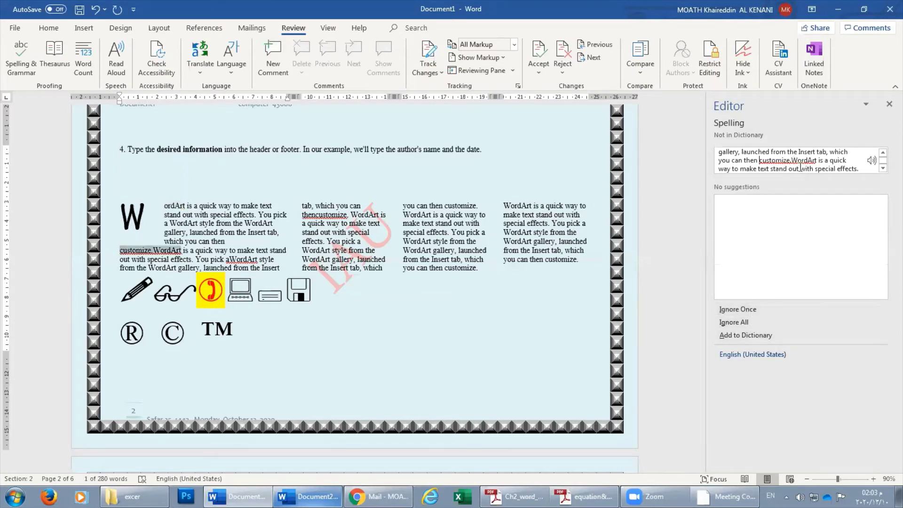
left_click(736, 322)
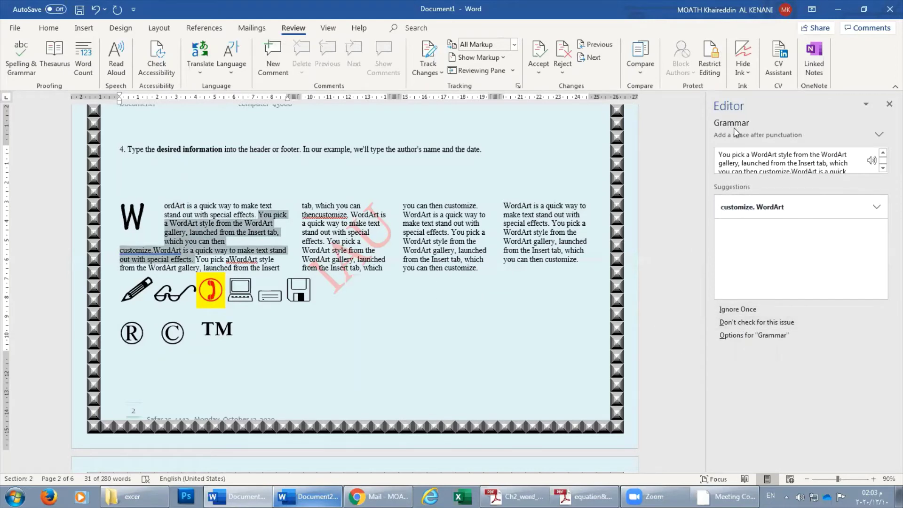
left_click(738, 309)
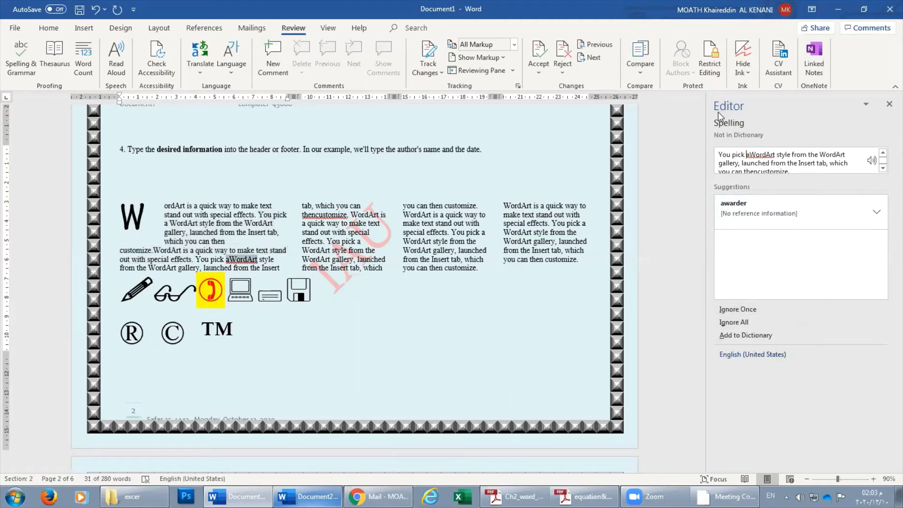
Fix the second column's first line so it reads 'which you' after 'which'
left_click(311, 236)
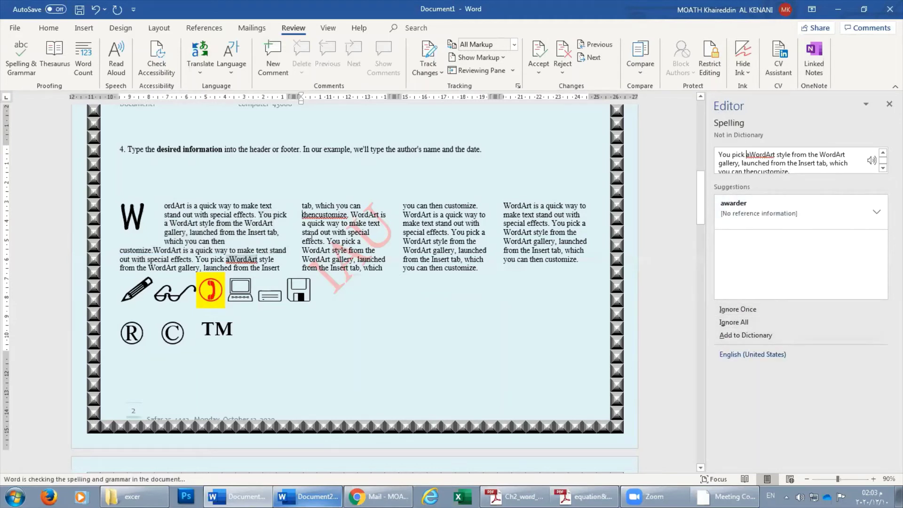
left_click(335, 212)
left_click(335, 206)
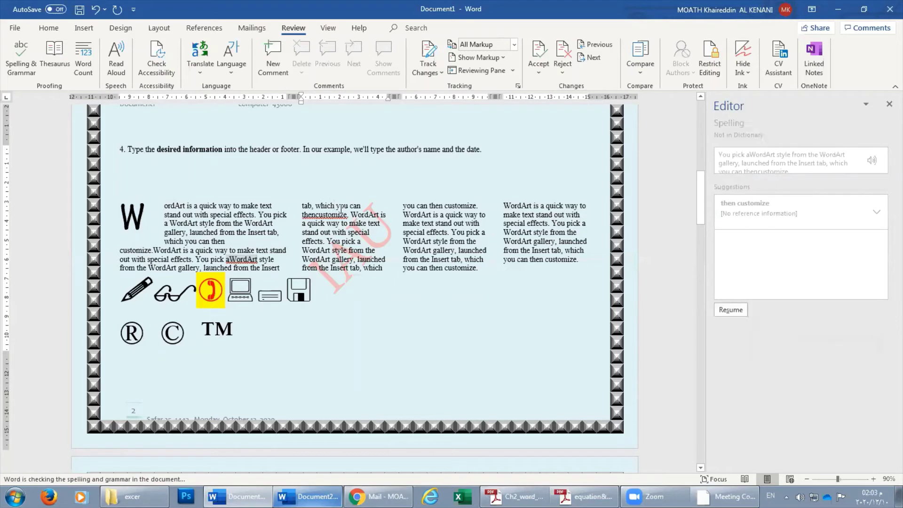
type("YOU")
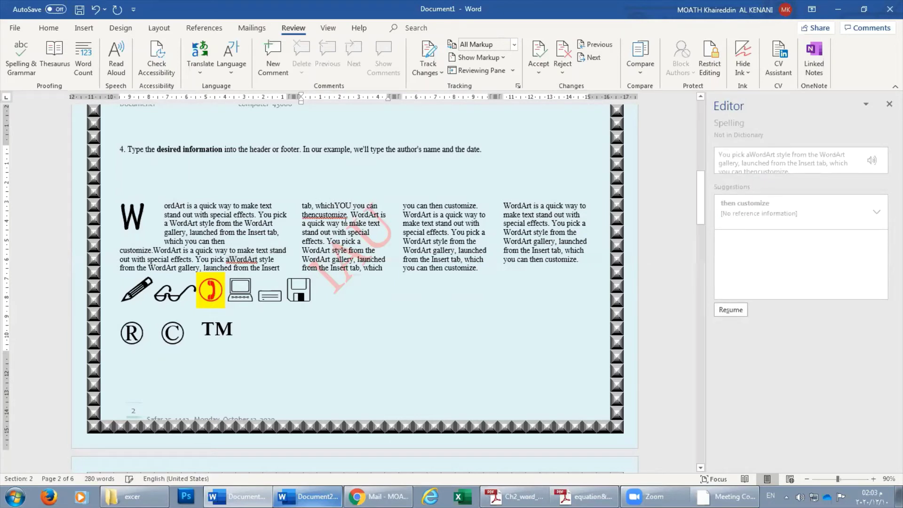
left_click_drag(338, 205, 346, 205)
key("BackSpace")
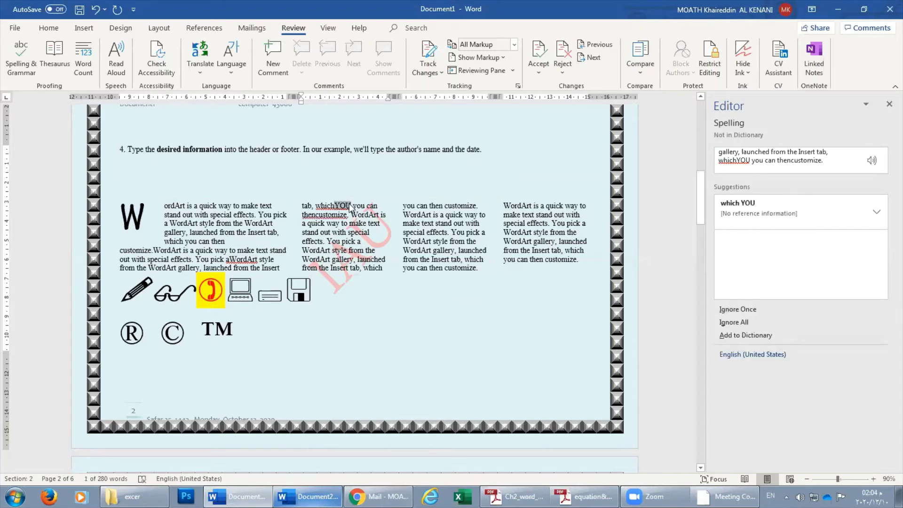
type("you")
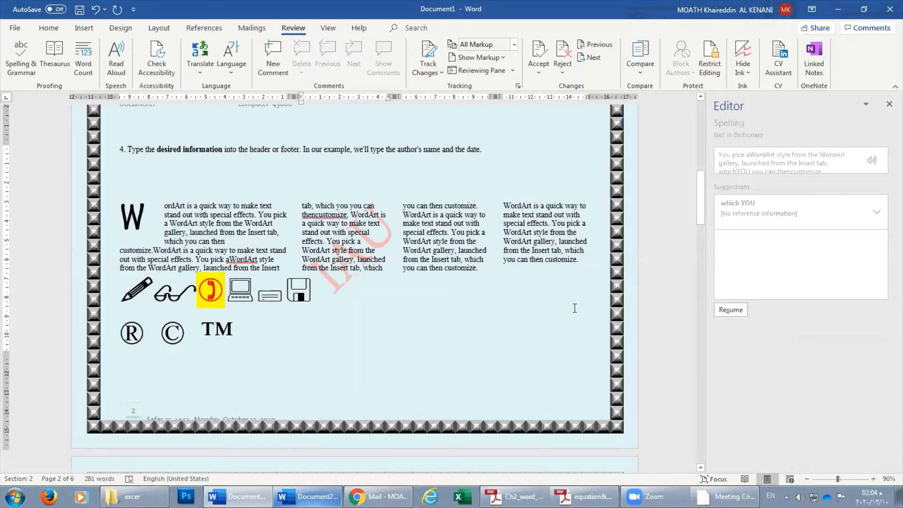
Resume the check, ignore the remaining issues through the header's extra space, and finish
left_click(731, 309)
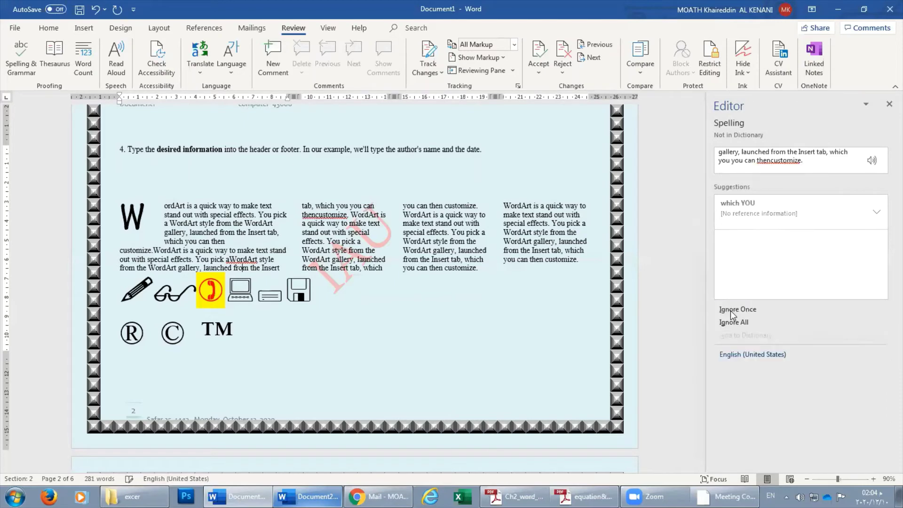
left_click(746, 310)
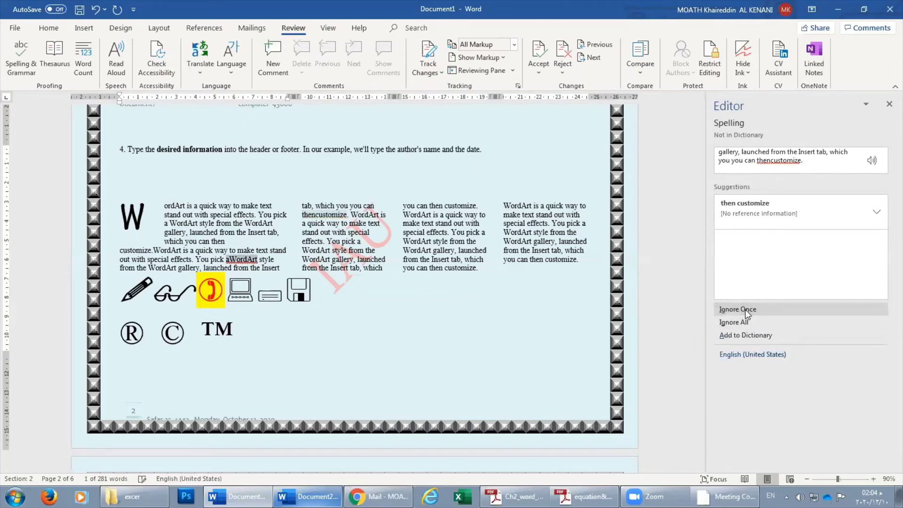
left_click(746, 309)
left_click(747, 309)
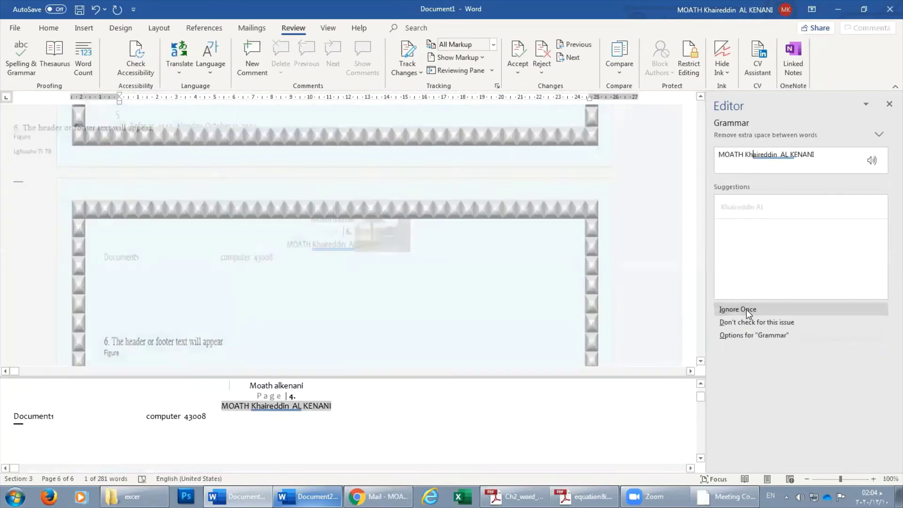
left_click(747, 310)
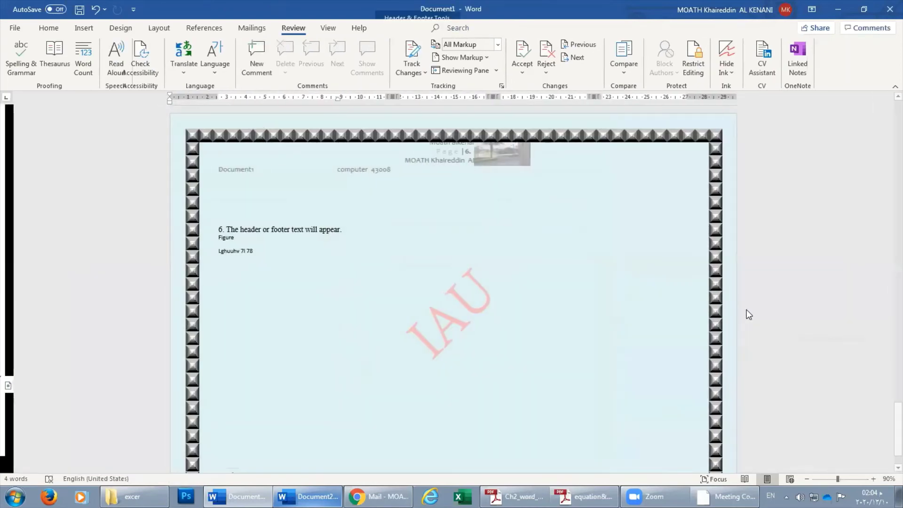
left_click(457, 280)
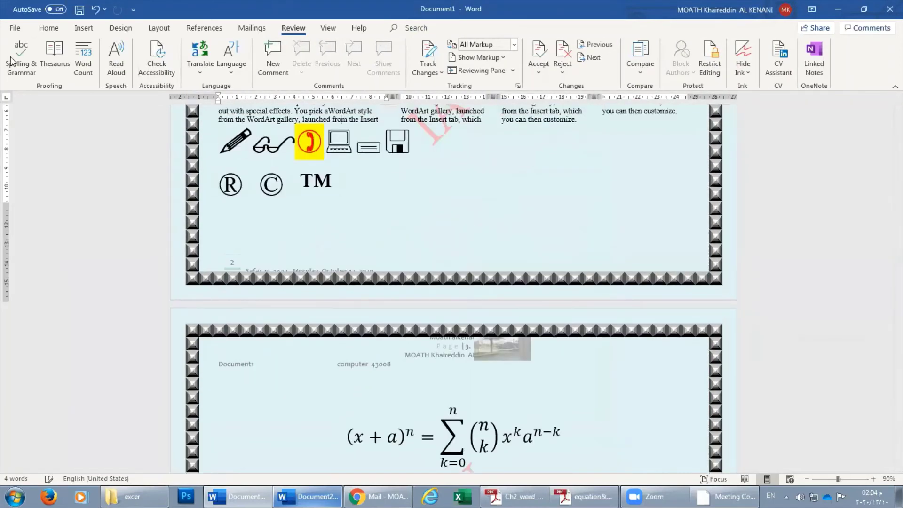
left_click(458, 279)
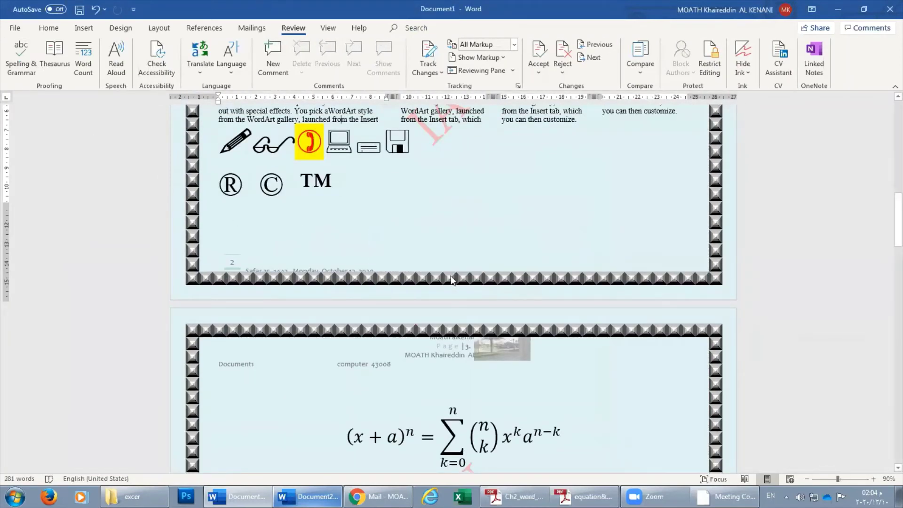
Spell-check only the first three columns, declining to check the rest of the document
left_click_drag(343, 208, 584, 264)
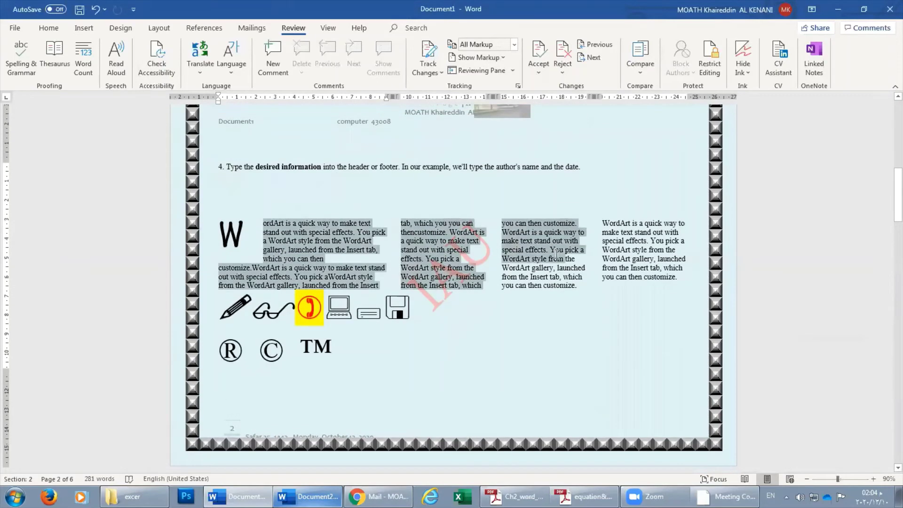
left_click(21, 59)
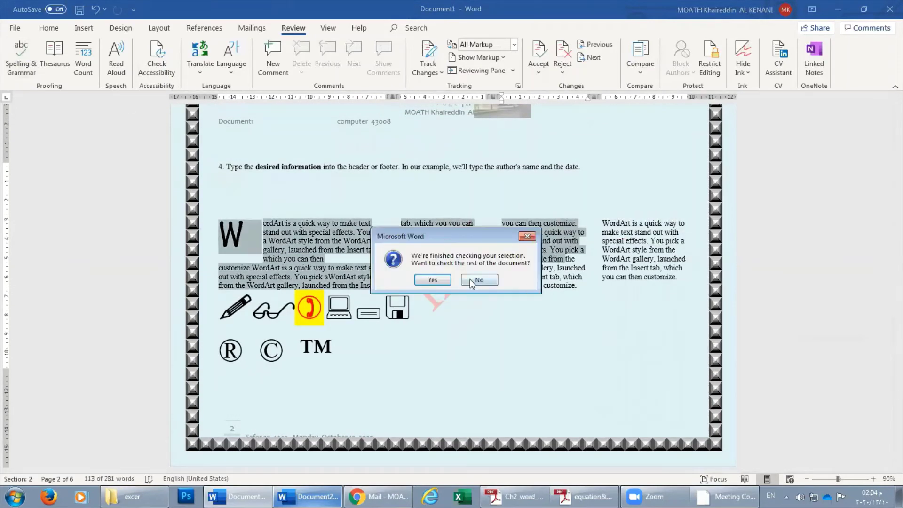
left_click(435, 281)
left_click(464, 281)
left_click(479, 247)
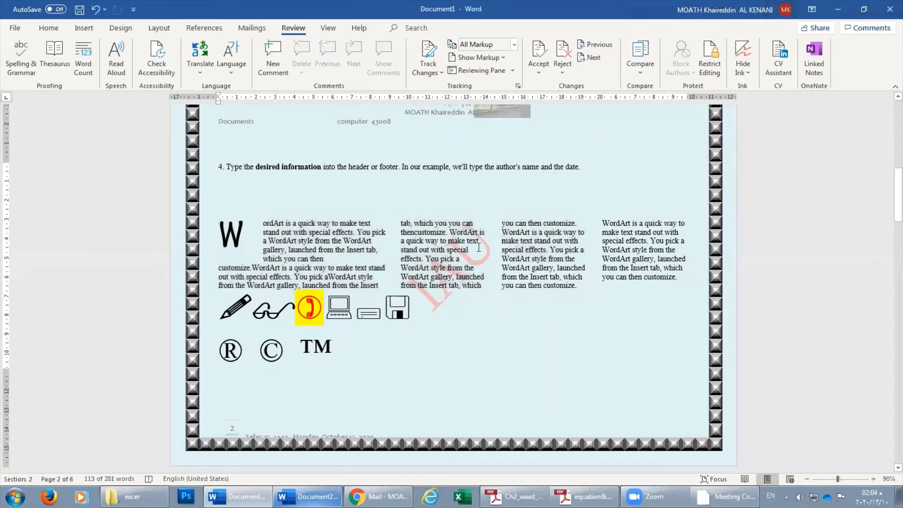
Delete the repeated 'you' after 'which' and restart the spelling and grammar check
double_click(448, 223)
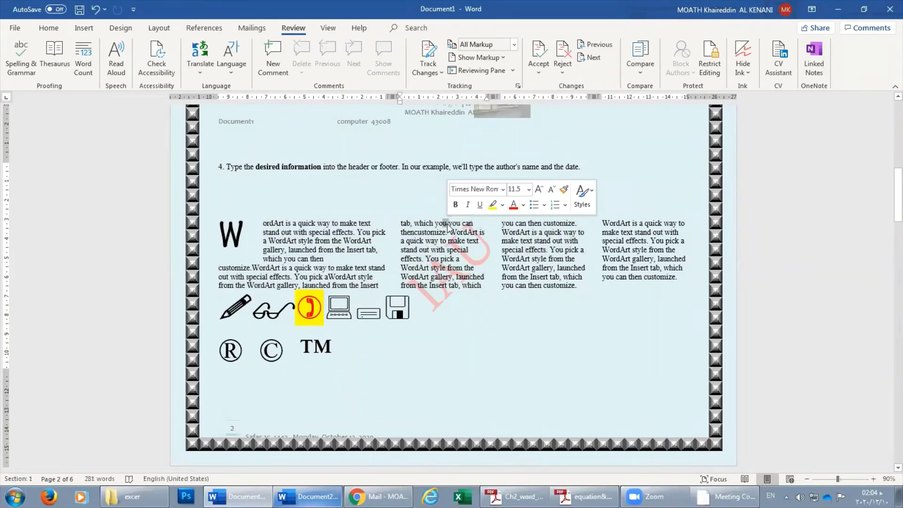
key("Delete")
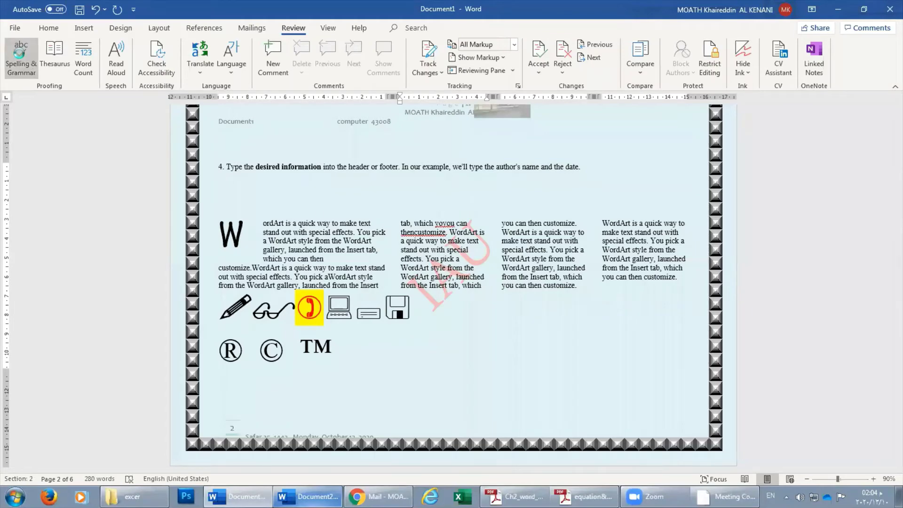
left_click(21, 56)
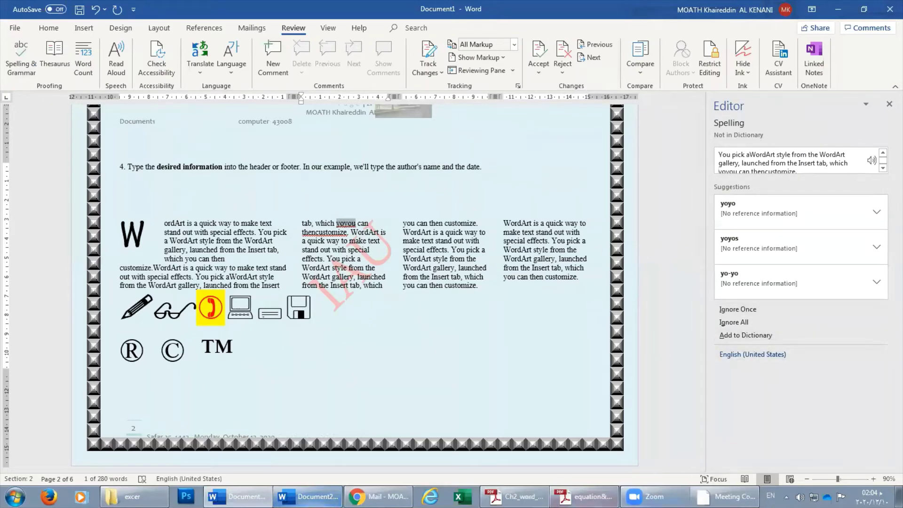
left_click(515, 496)
Scroll Ch2_word_book.pdf to section 7 and Figure 3.168, then minimize the PDF
scroll(377, 191, "up", 3)
scroll(378, 191, "up", 1)
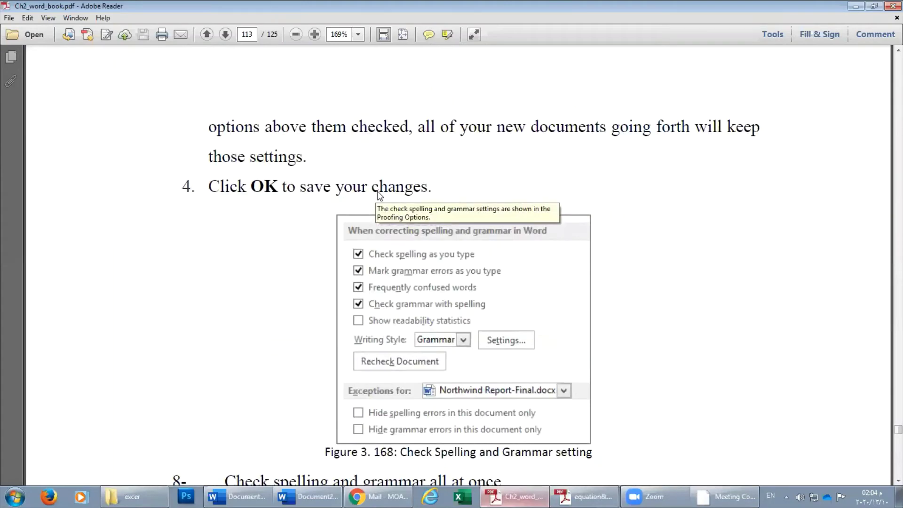
scroll(378, 192, "up", 3)
scroll(376, 190, "up", 2)
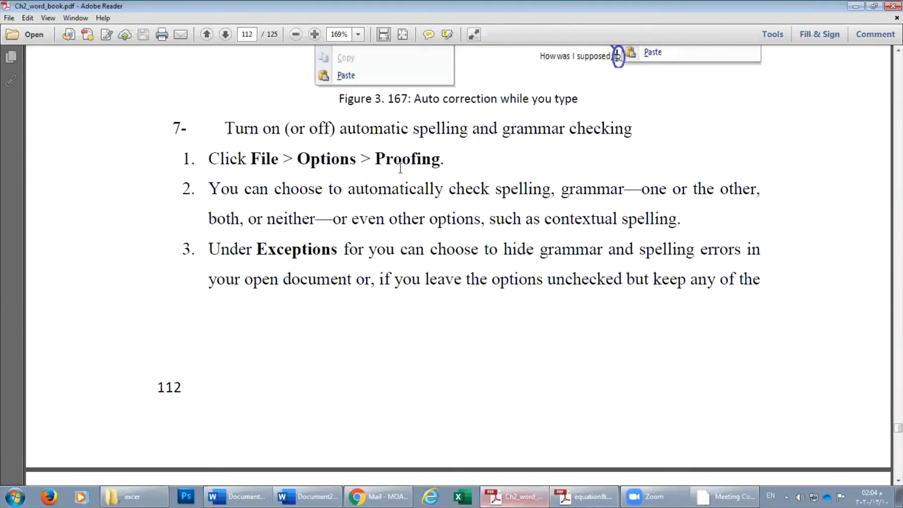
scroll(486, 301, "down", 4)
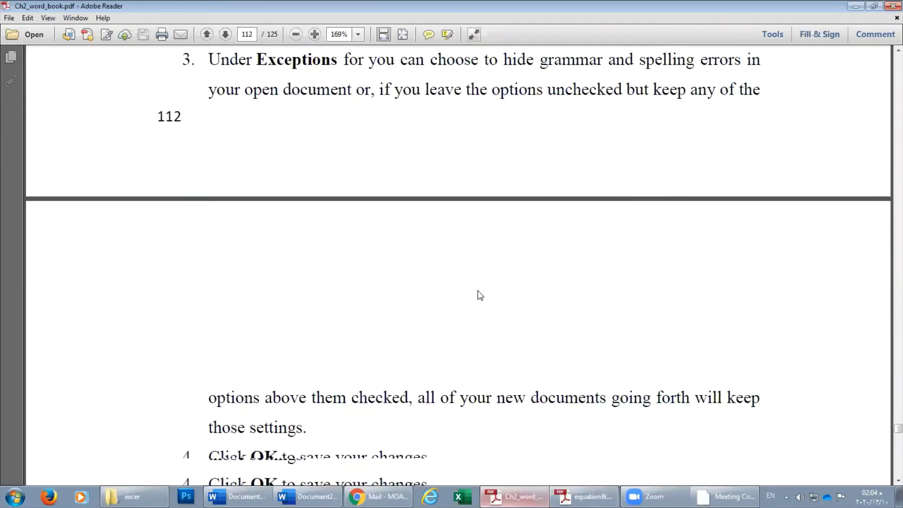
scroll(477, 294, "down", 4)
scroll(397, 342, "down", 1)
scroll(420, 329, "up", 4)
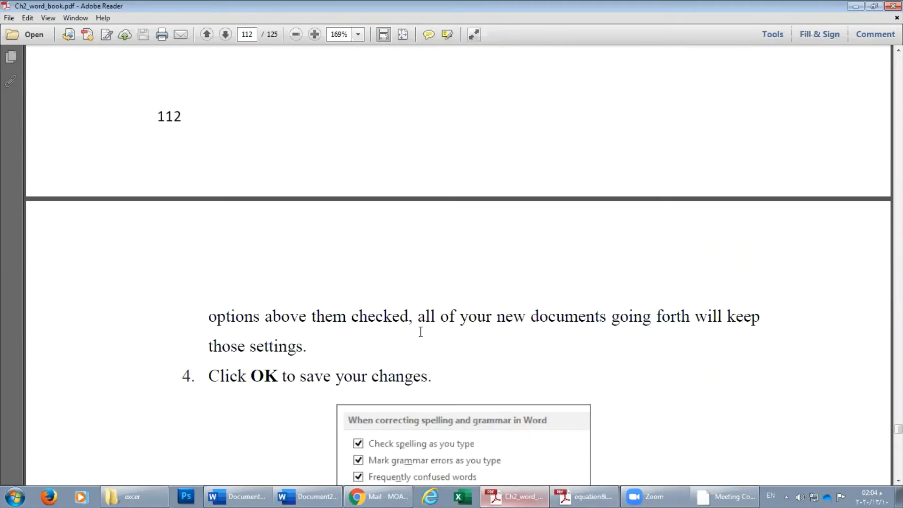
scroll(377, 282, "up", 5)
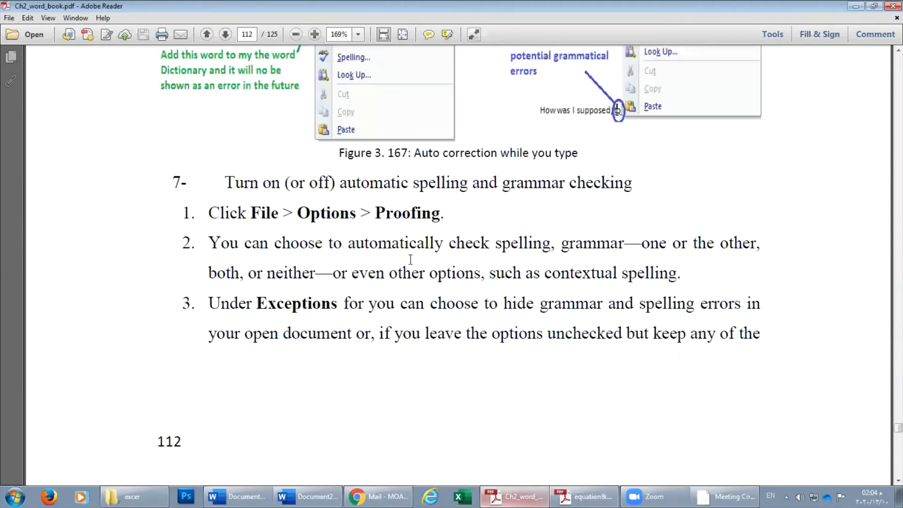
left_click(856, 6)
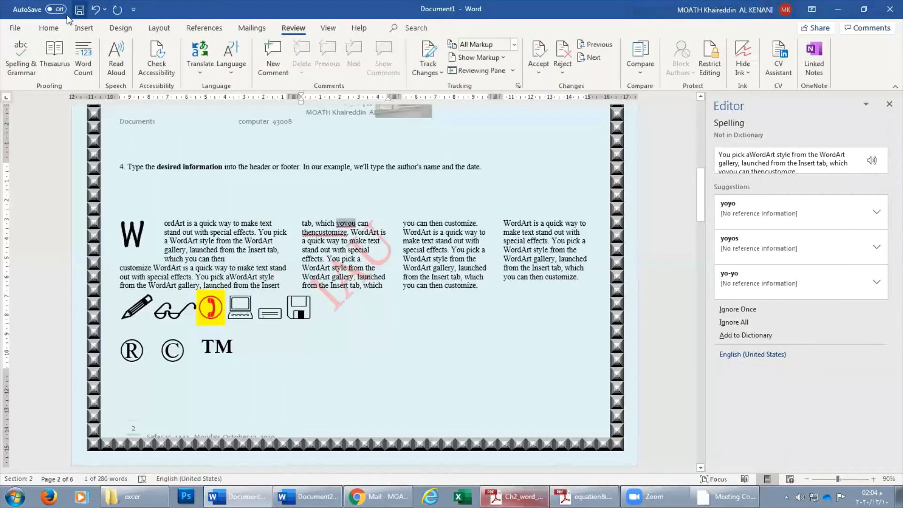
Open Word Options at the Proofing settings from the File menu
left_click(15, 29)
left_click(44, 459)
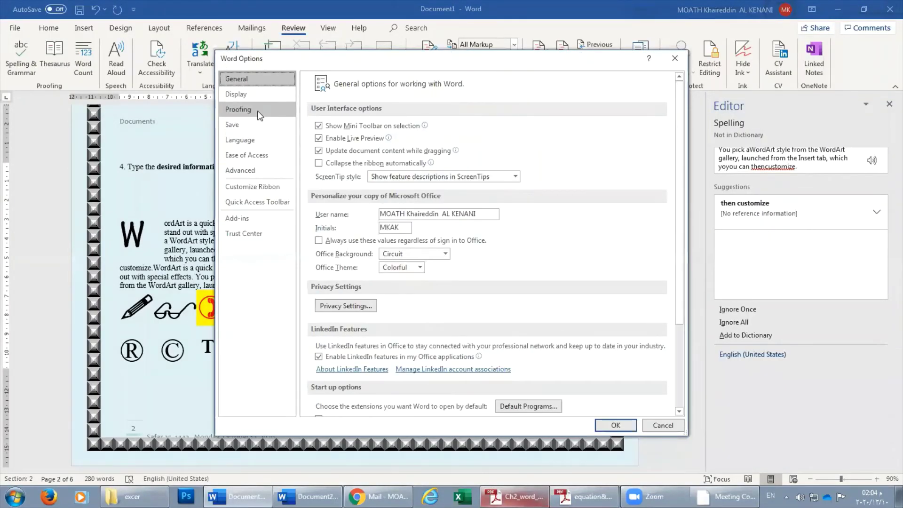
left_click(253, 109)
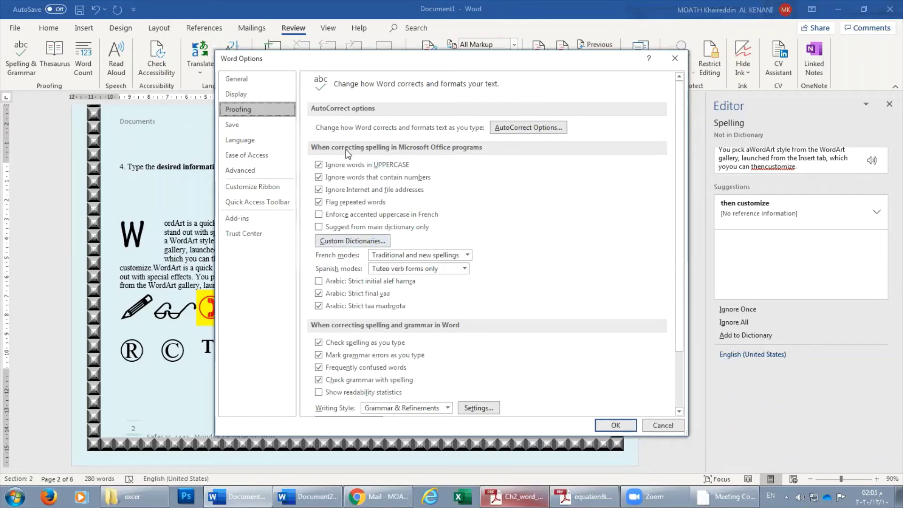
Review the CUSTOM.DIC entry in Custom Dictionaries, close it with OK, and return to Ch2_word_book
left_click(353, 241)
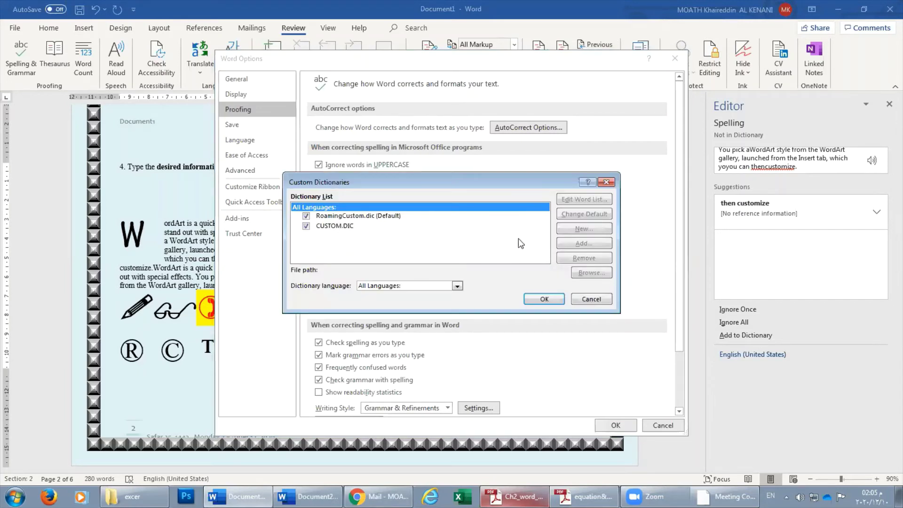
left_click(374, 216)
left_click(358, 224)
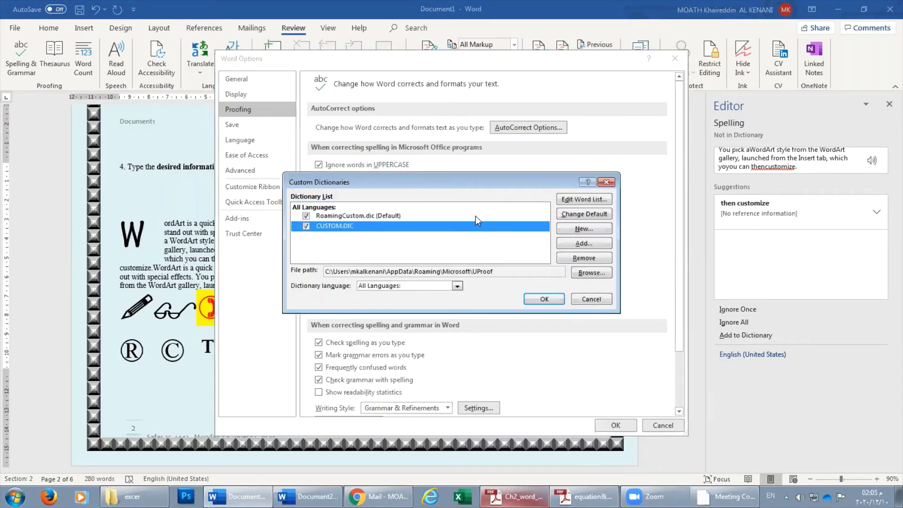
left_click(607, 182)
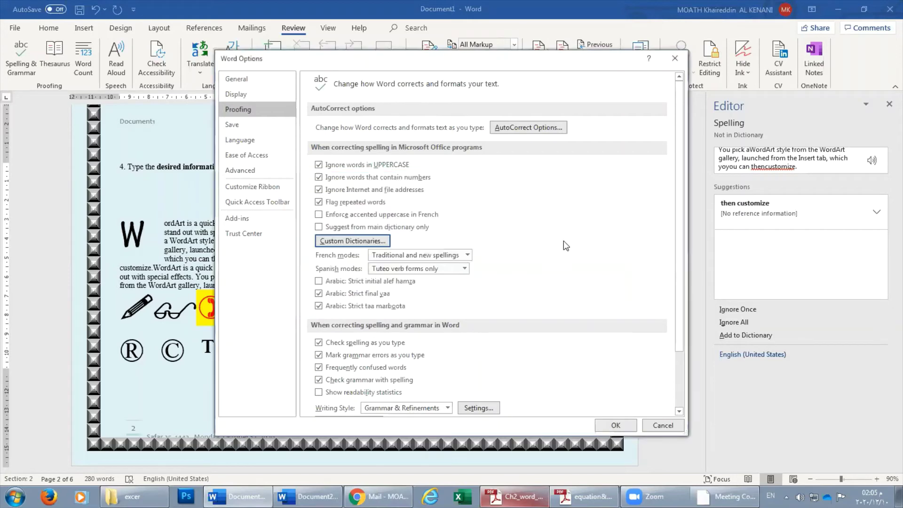
left_click(515, 497)
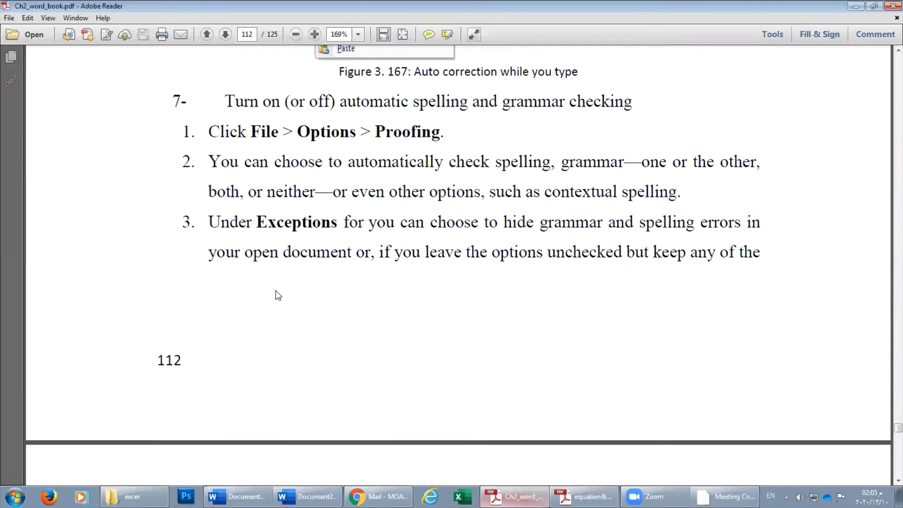
Scroll the PDF to section 3.11.1.3 Word Count, then cancel Word Options in Word
scroll(276, 291, "down", 5)
scroll(329, 254, "down", 5)
scroll(377, 222, "down", 5)
scroll(437, 186, "down", 10)
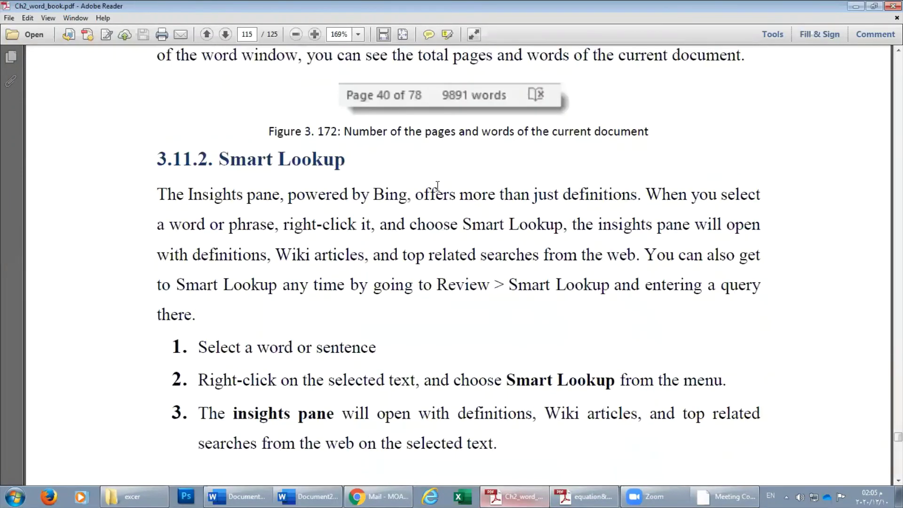
scroll(437, 186, "up", 3)
scroll(438, 186, "down", 3)
scroll(438, 186, "up", 3)
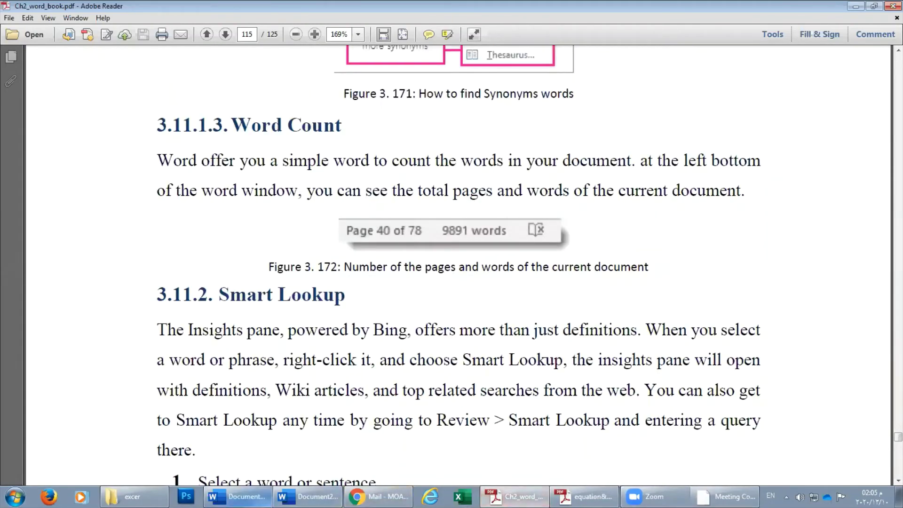
left_click(237, 496)
left_click(664, 426)
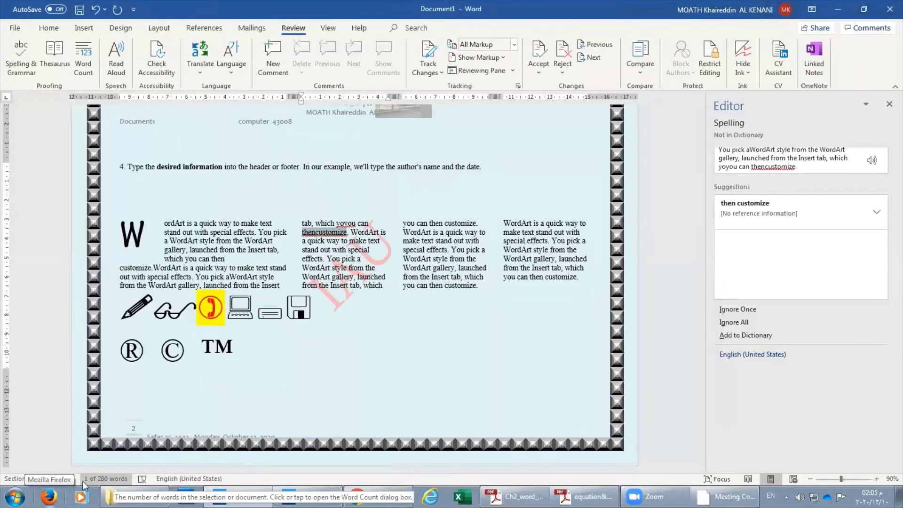
View the document's word count statistics from the status bar, then close the Word Count dialog
left_click(104, 480)
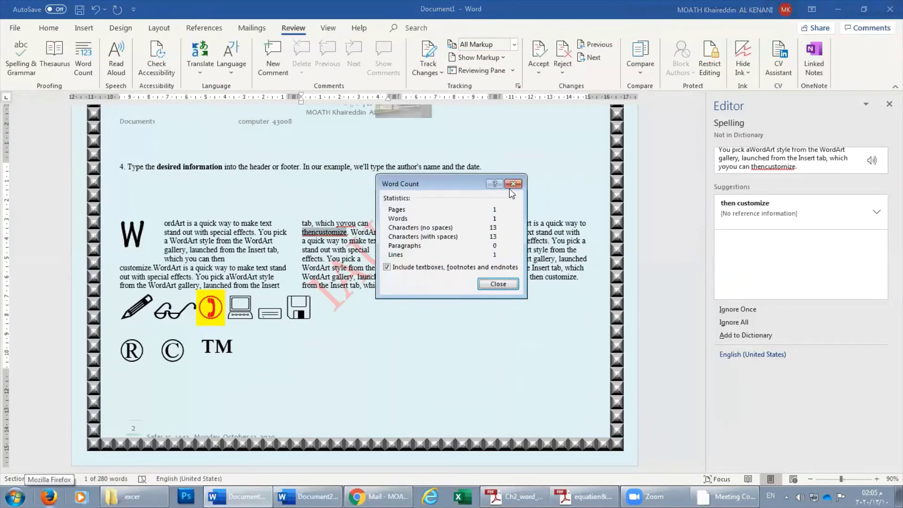
left_click(511, 185)
left_click(115, 479)
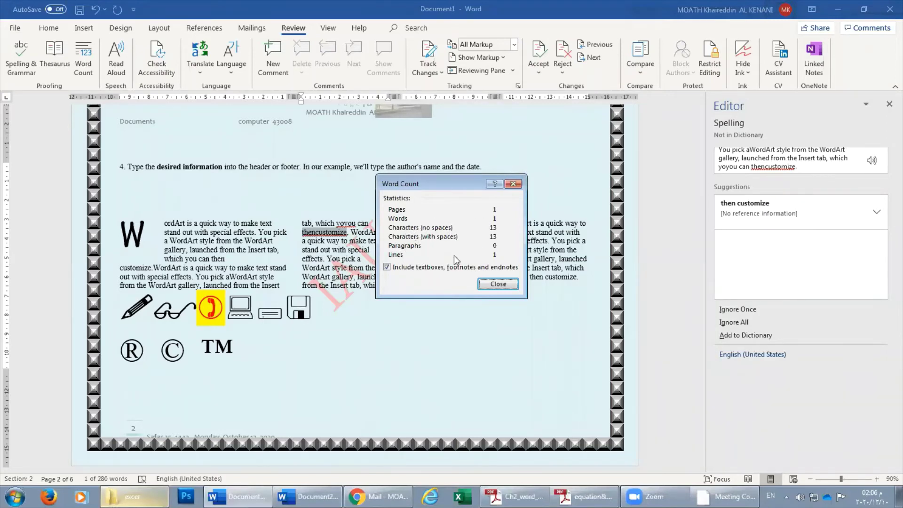
left_click(513, 183)
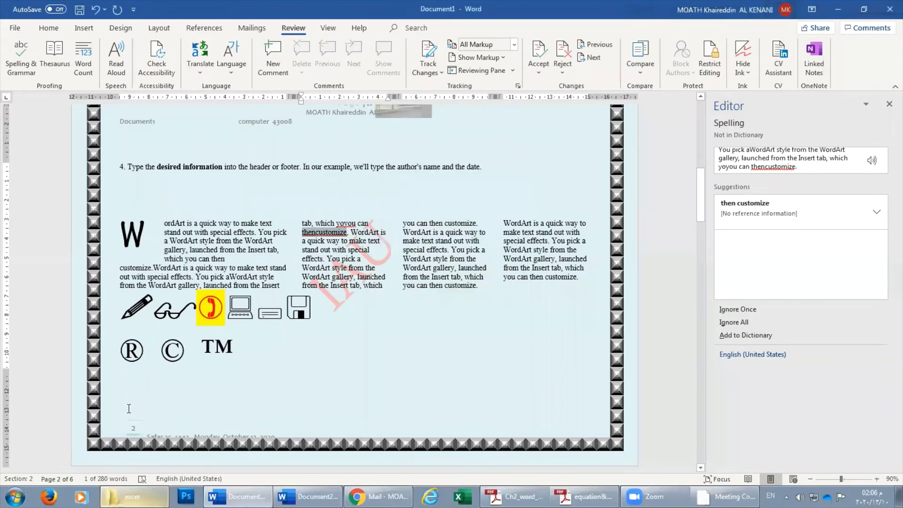
left_click(101, 479)
left_click(485, 284)
Toggle the Navigation pane open and closed, then bring up the equation&header&footer&page design PDF
left_click(56, 479)
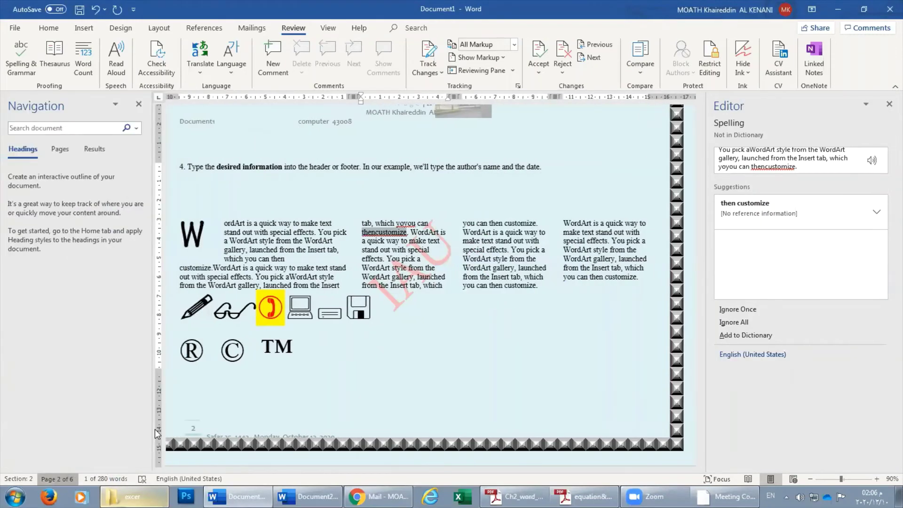
left_click(139, 104)
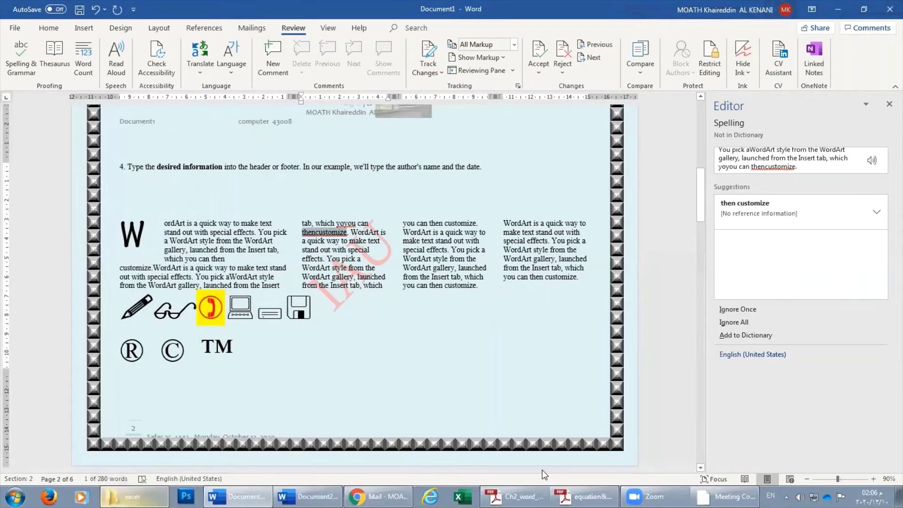
left_click(583, 497)
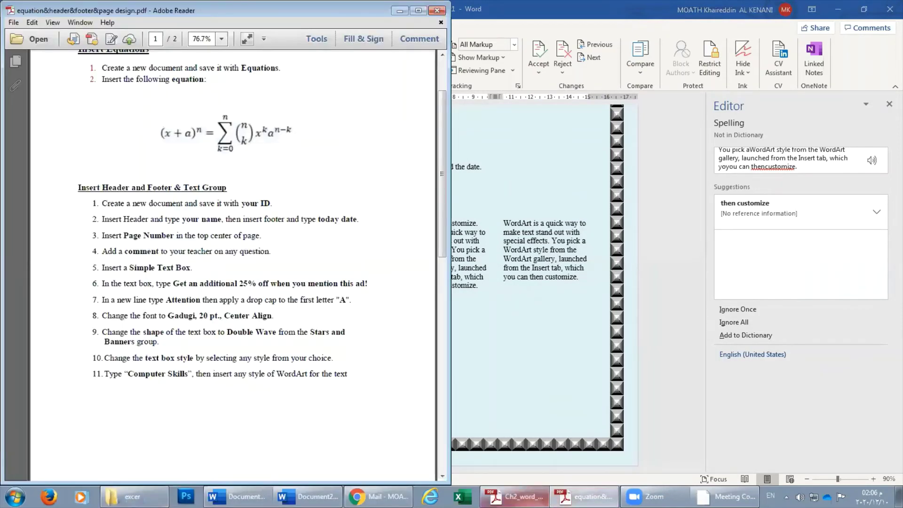
In Ch2_word_book, scroll through Smart Lookup and Translate to Figure 3.174, then switch to Document2
left_click(516, 496)
scroll(396, 324, "down", 3)
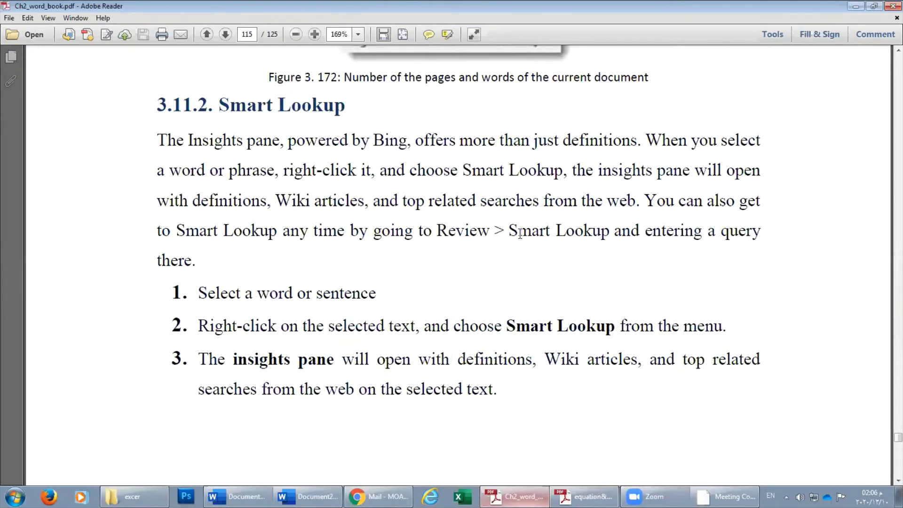
scroll(520, 234, "down", 3)
scroll(529, 250, "down", 4)
scroll(528, 250, "down", 5)
scroll(529, 250, "down", 10)
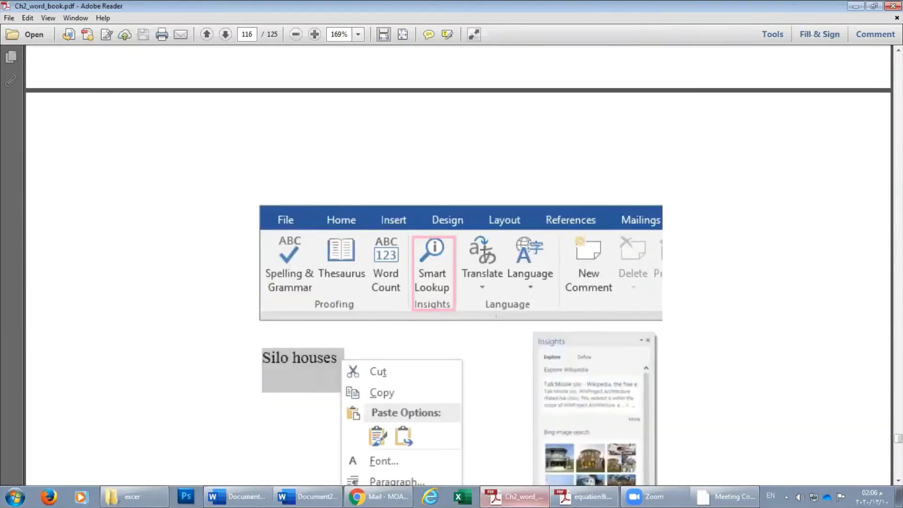
scroll(529, 245, "down", 5)
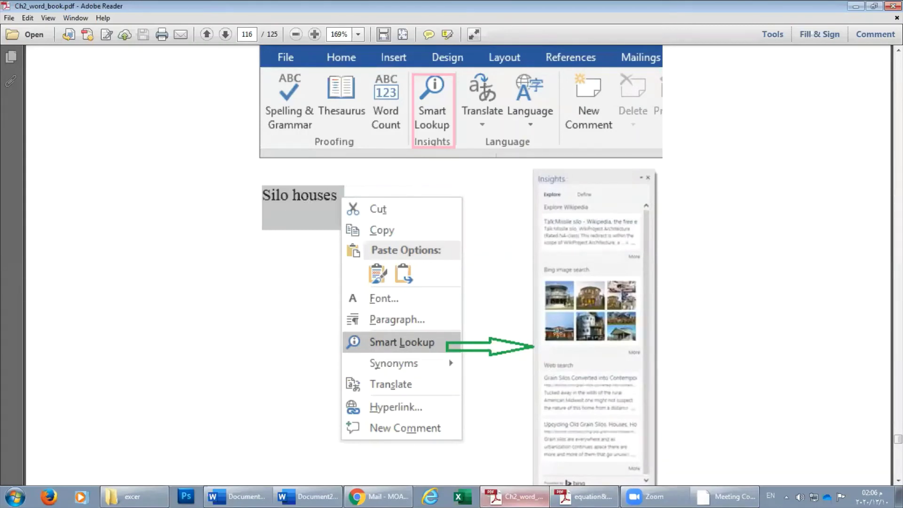
scroll(436, 309, "down", 3)
scroll(428, 306, "down", 5)
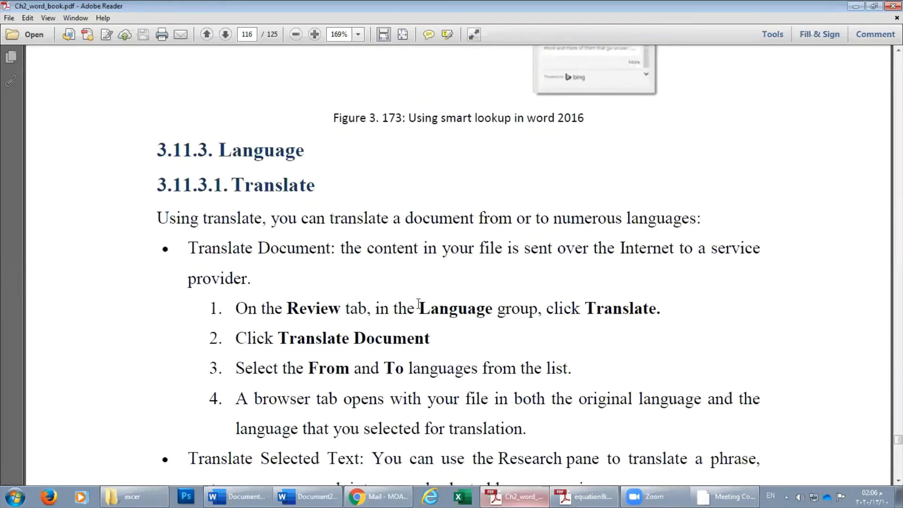
scroll(418, 303, "down", 1)
scroll(418, 303, "down", 2)
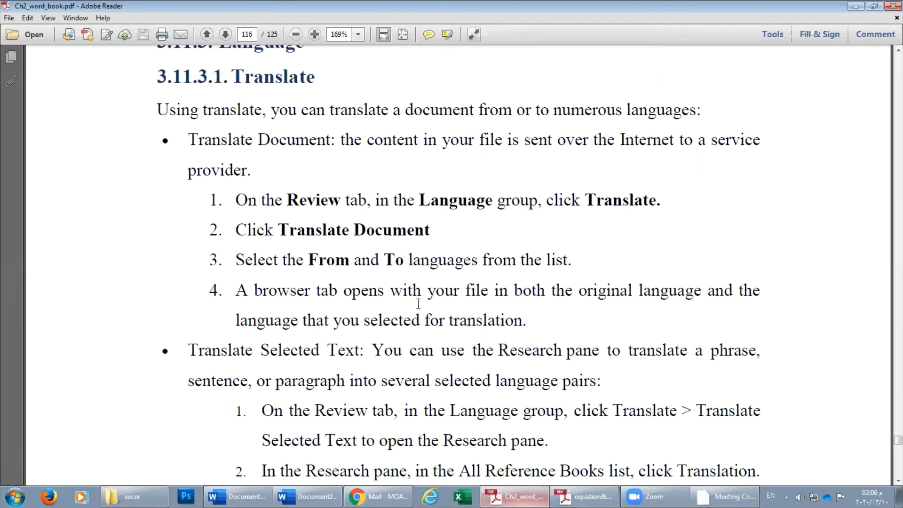
scroll(418, 304, "down", 3)
scroll(418, 304, "down", 6)
scroll(419, 304, "up", 3)
scroll(418, 303, "up", 2)
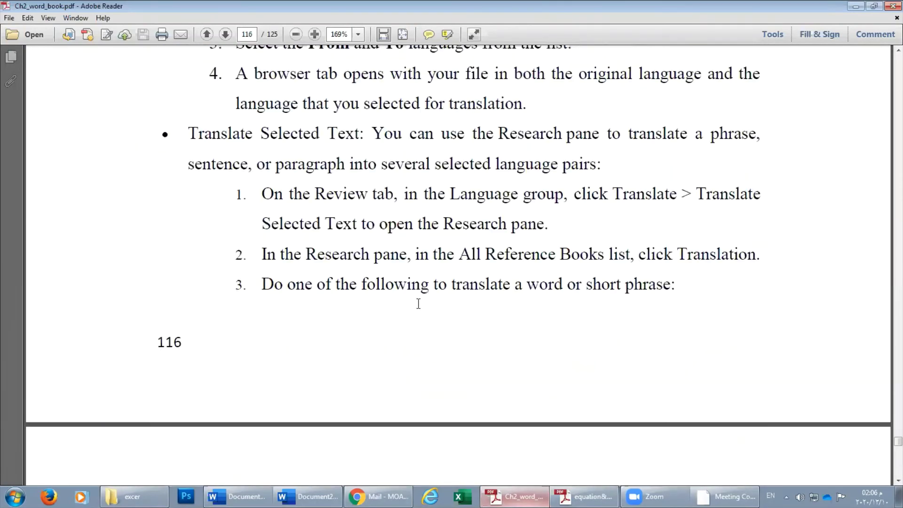
scroll(418, 304, "up", 3)
scroll(418, 303, "up", 4)
scroll(418, 303, "up", 3)
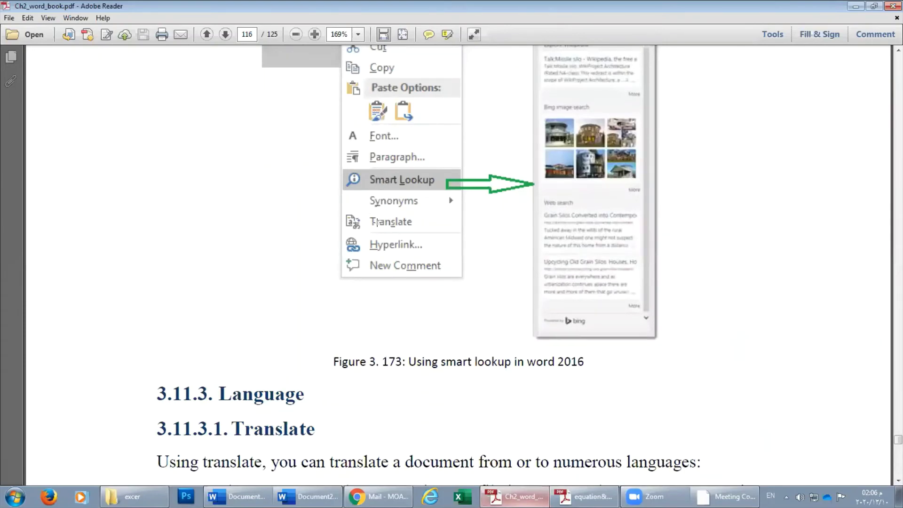
scroll(227, 333, "down", 1)
scroll(227, 333, "down", 3)
scroll(227, 333, "up", 3)
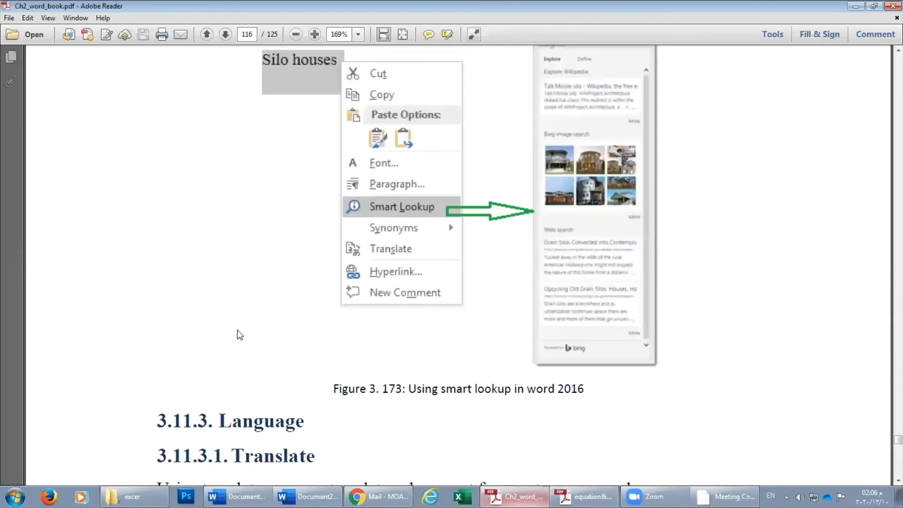
scroll(239, 334, "down", 6)
scroll(240, 334, "down", 5)
scroll(239, 334, "down", 6)
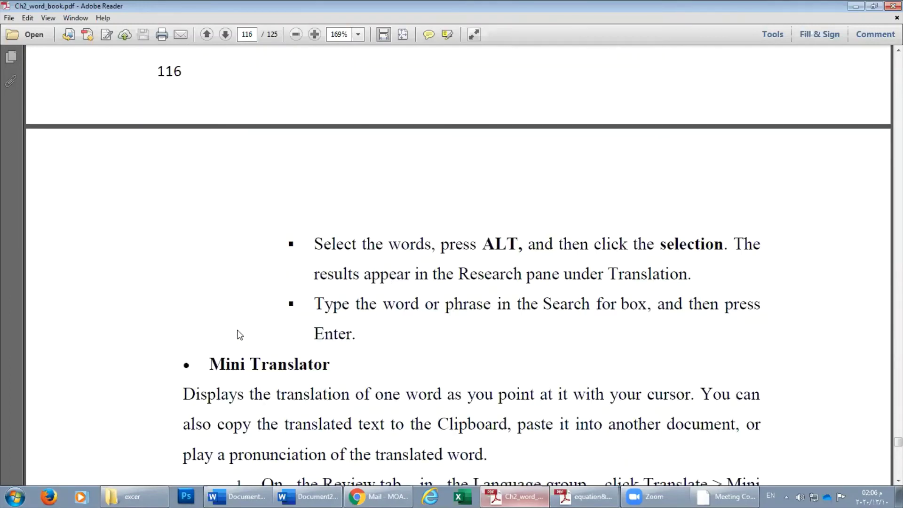
scroll(239, 334, "down", 3)
scroll(239, 334, "down", 3)
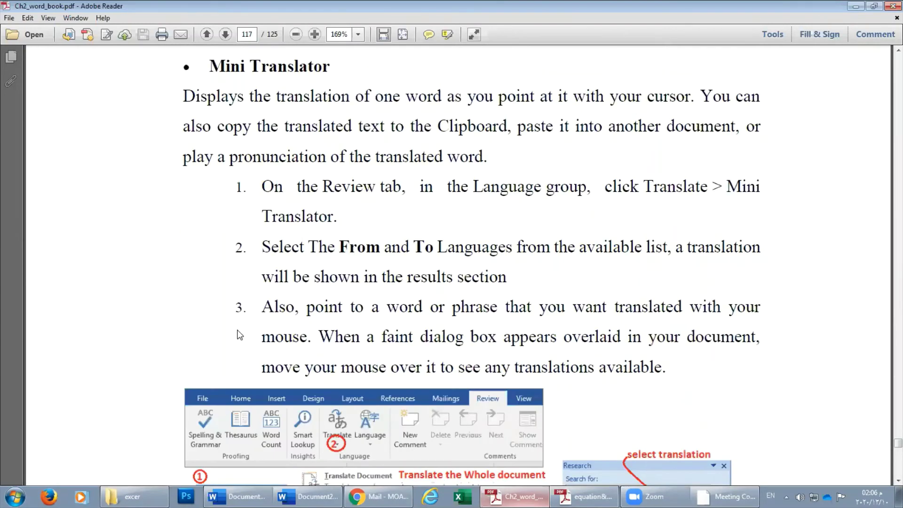
scroll(240, 335, "down", 2)
scroll(239, 335, "down", 3)
scroll(238, 332, "down", 1)
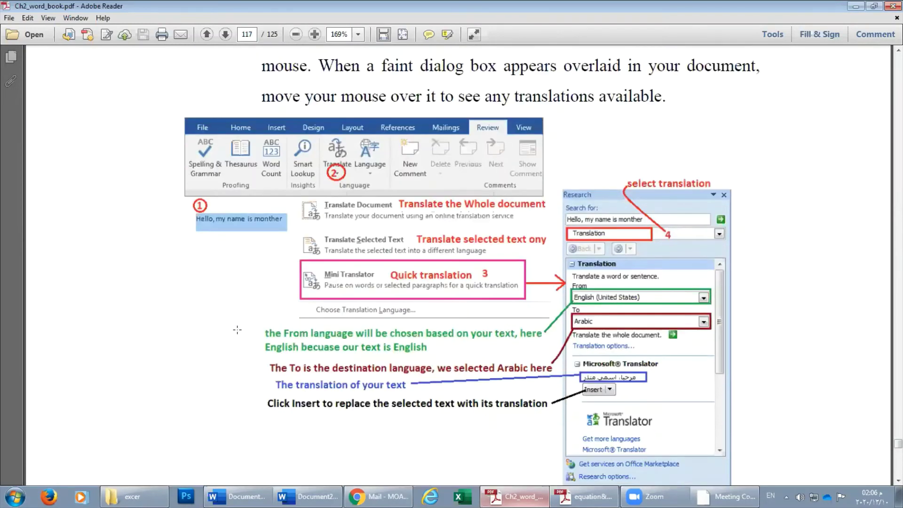
scroll(237, 330, "down", 1)
scroll(237, 330, "down", 1)
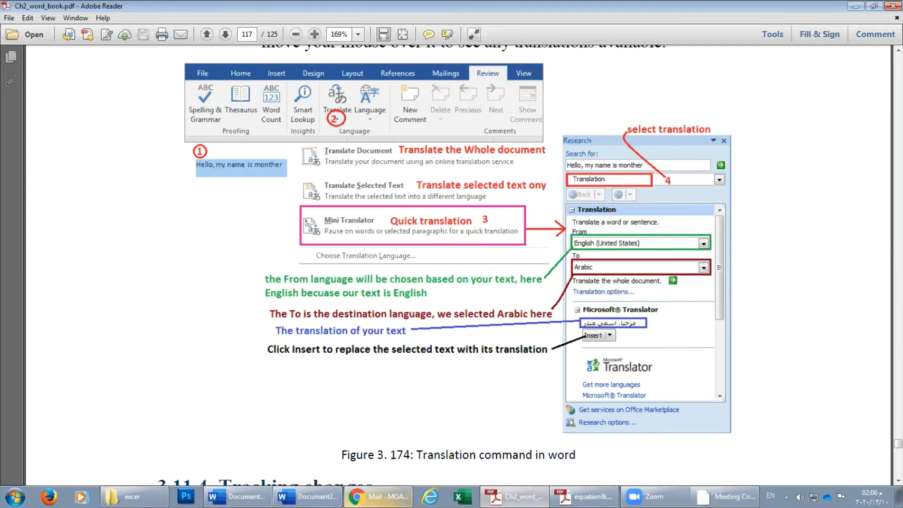
left_click(309, 496)
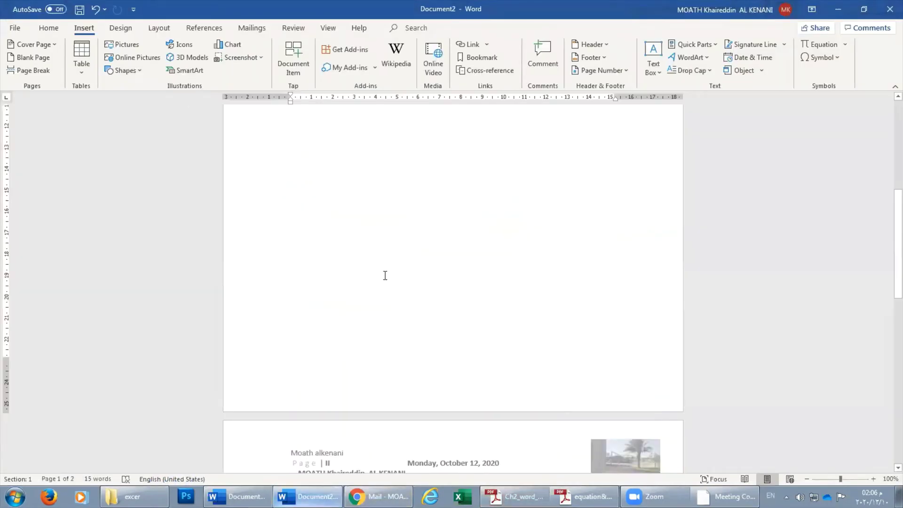
Return to Document1 at page 2, select 'yoyou', and close the Editor pane
scroll(383, 274, "down", 2)
scroll(389, 282, "down", 5)
scroll(390, 284, "down", 3)
scroll(390, 285, "up", 2)
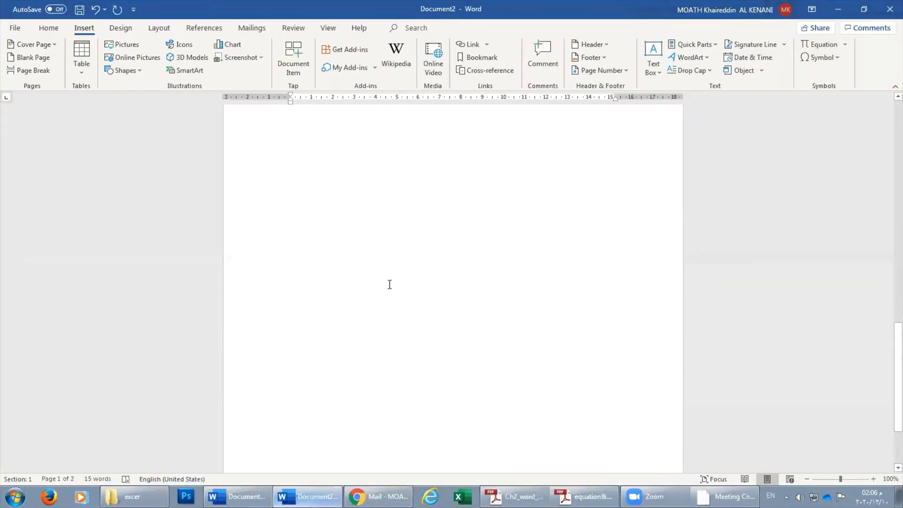
scroll(389, 284, "up", 3)
scroll(389, 285, "up", 2)
scroll(376, 264, "up", 1)
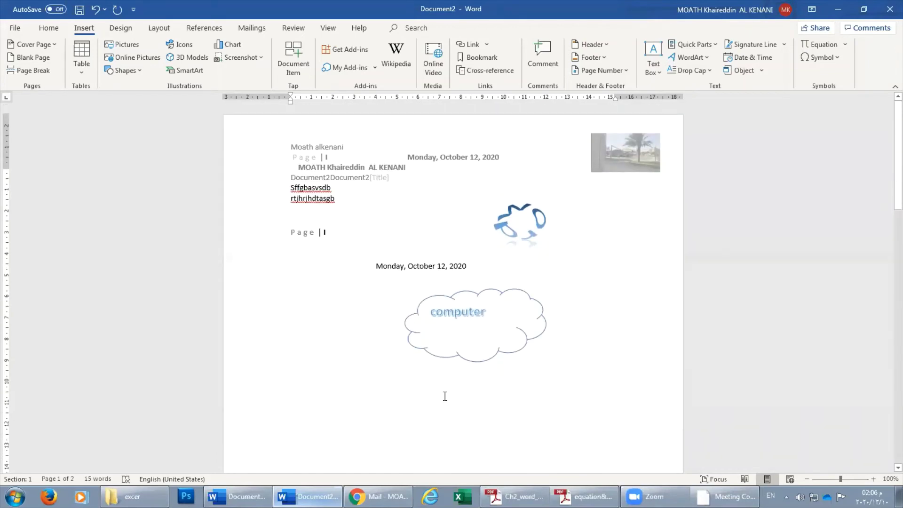
left_click(254, 497)
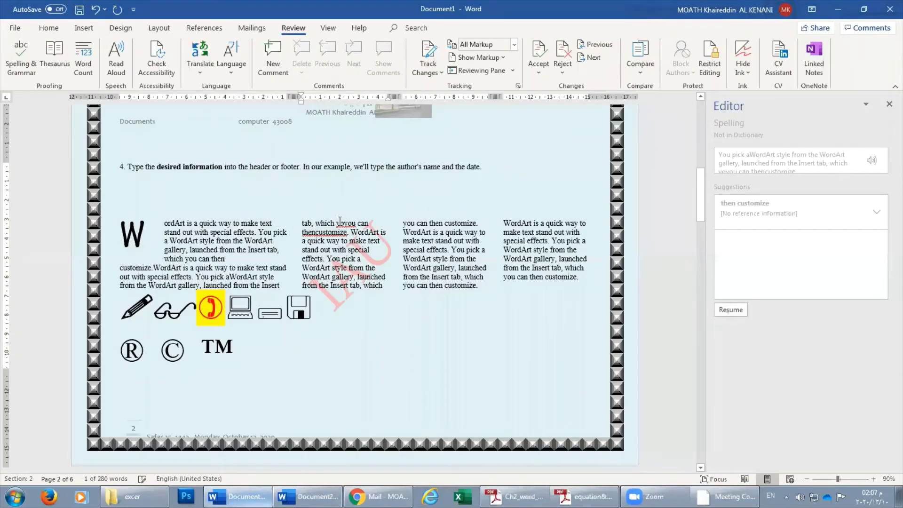
double_click(340, 222)
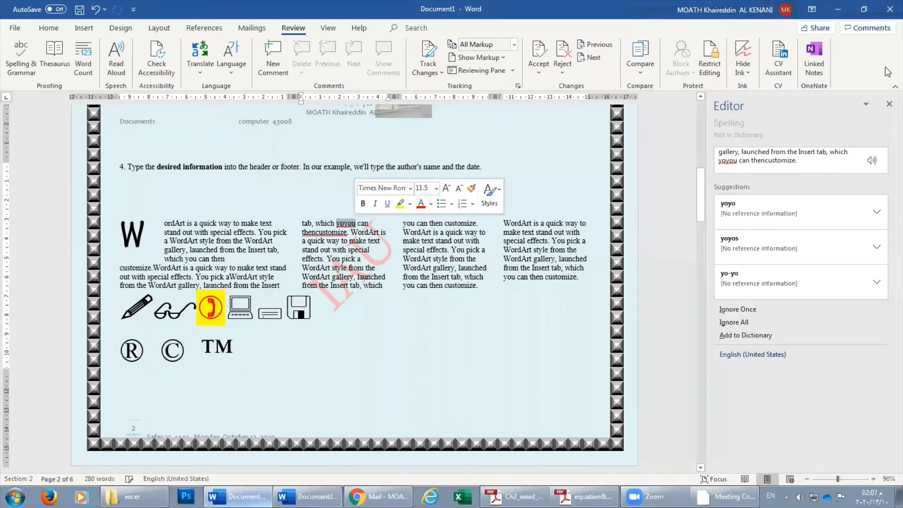
left_click(890, 104)
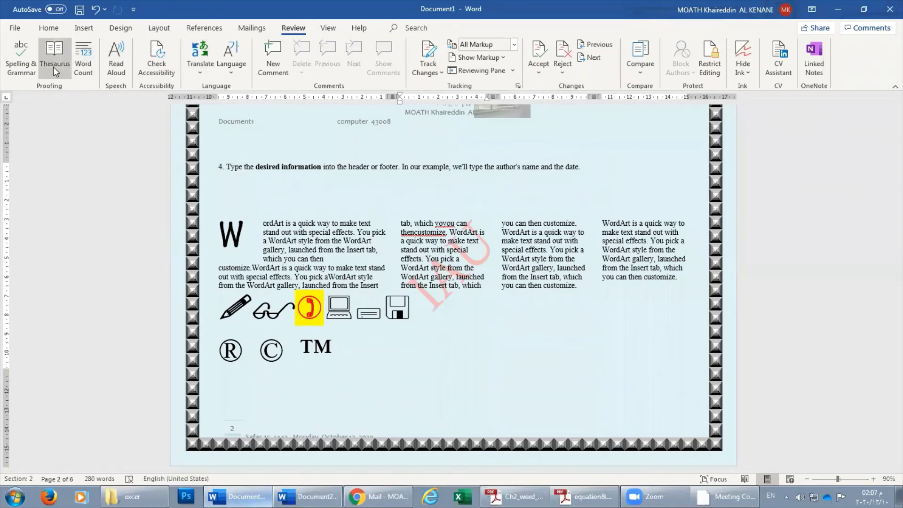
Look up 'which' with Smart Lookup, then translate it into Arabic (التي)
double_click(422, 222)
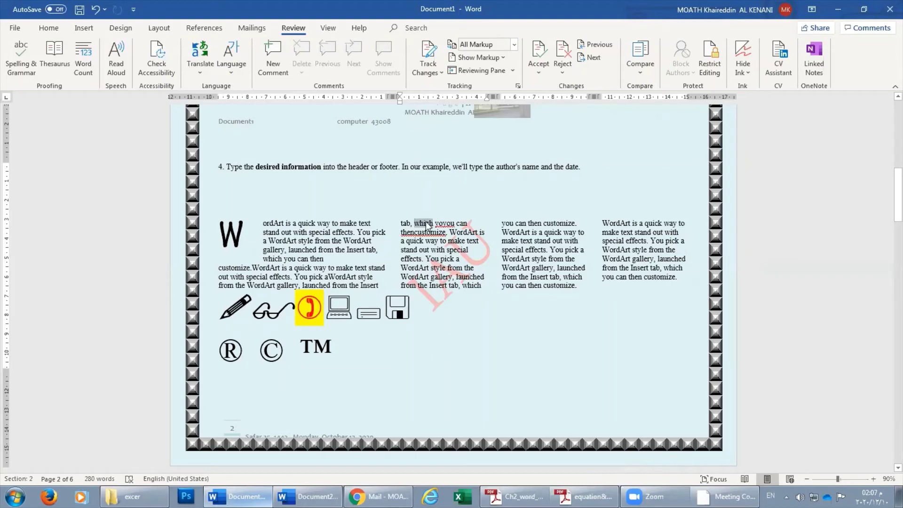
right_click(427, 223)
left_click(469, 334)
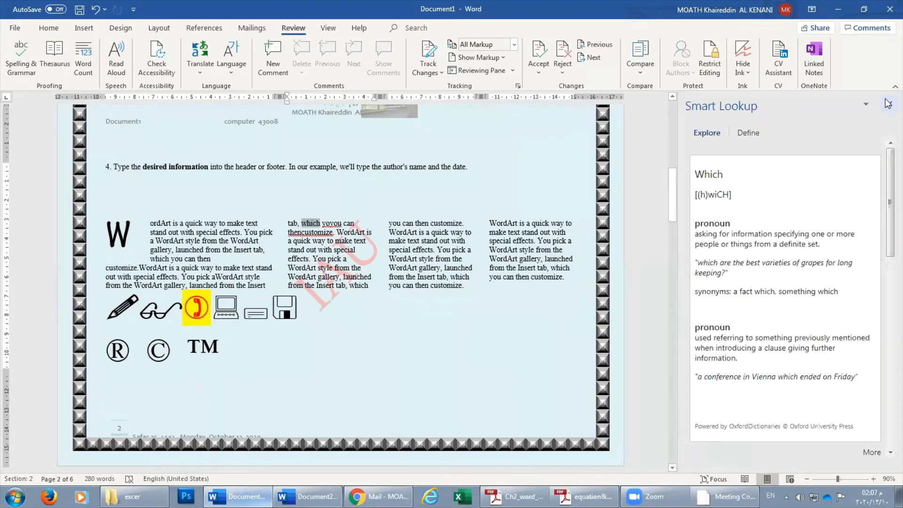
left_click(889, 105)
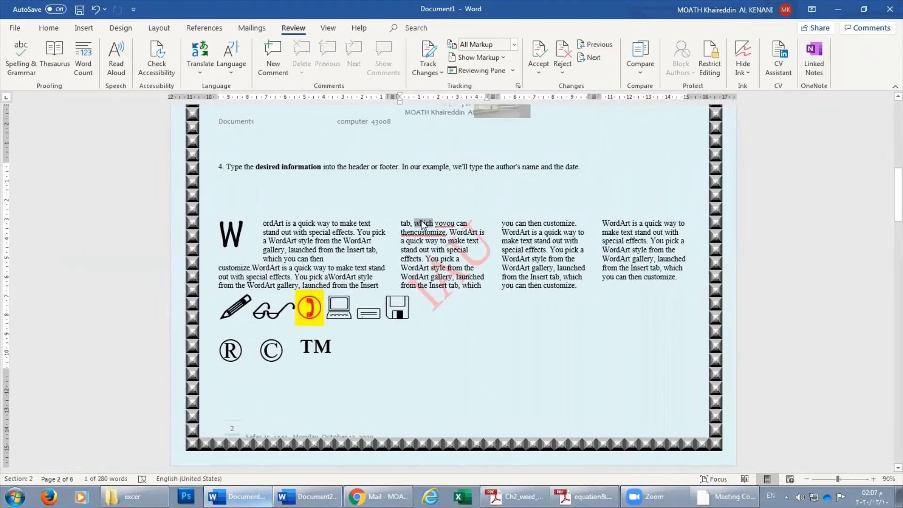
right_click(423, 226)
left_click(469, 363)
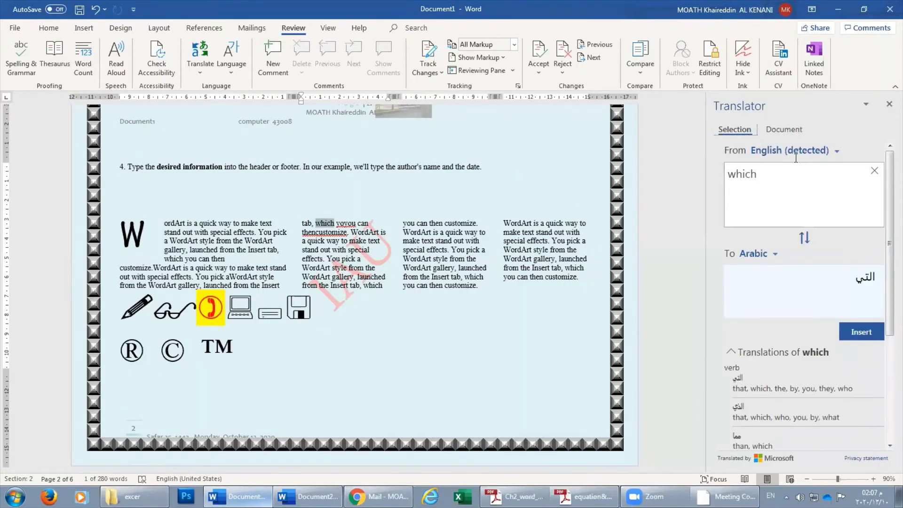
Use Translate Document with Arabic as the target language to create a translated copy
left_click(775, 254)
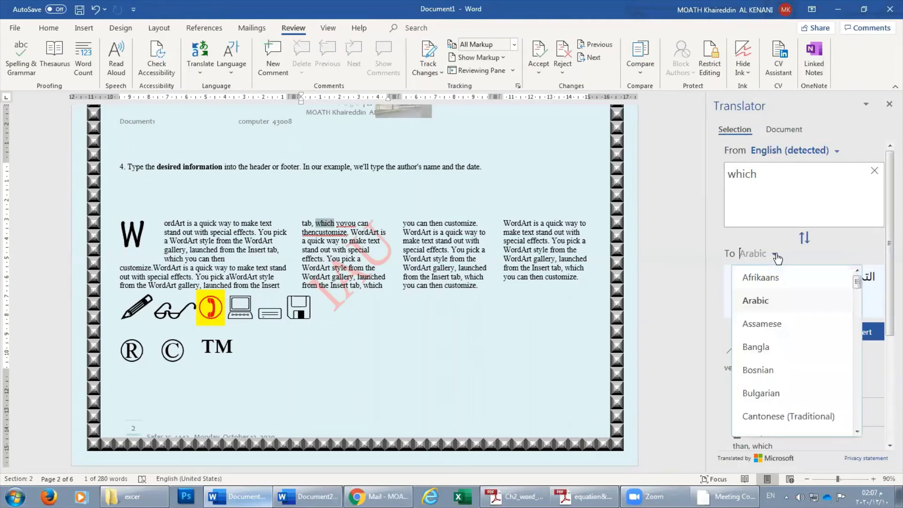
left_click(775, 254)
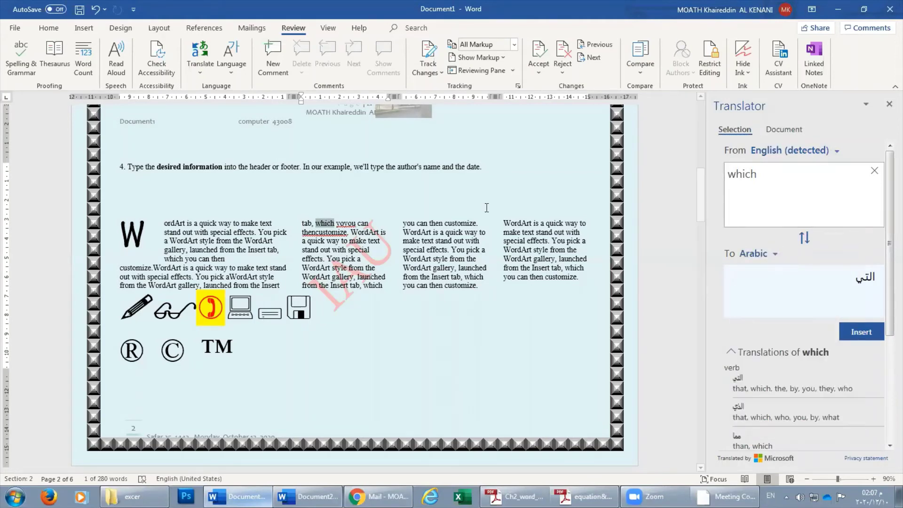
left_click(208, 71)
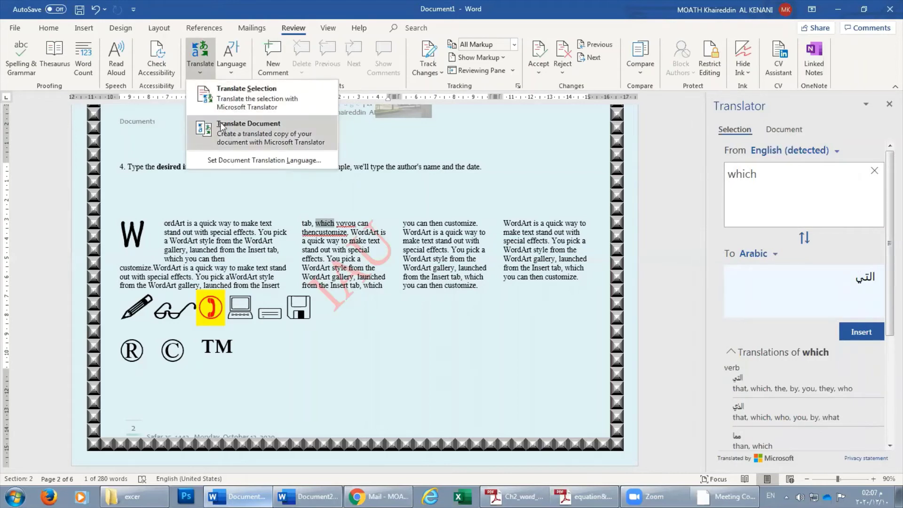
left_click(273, 138)
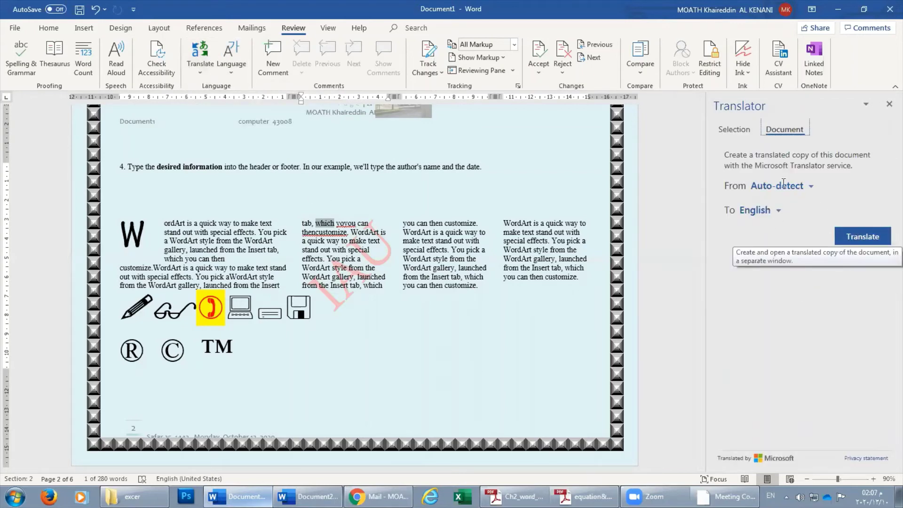
left_click(776, 211)
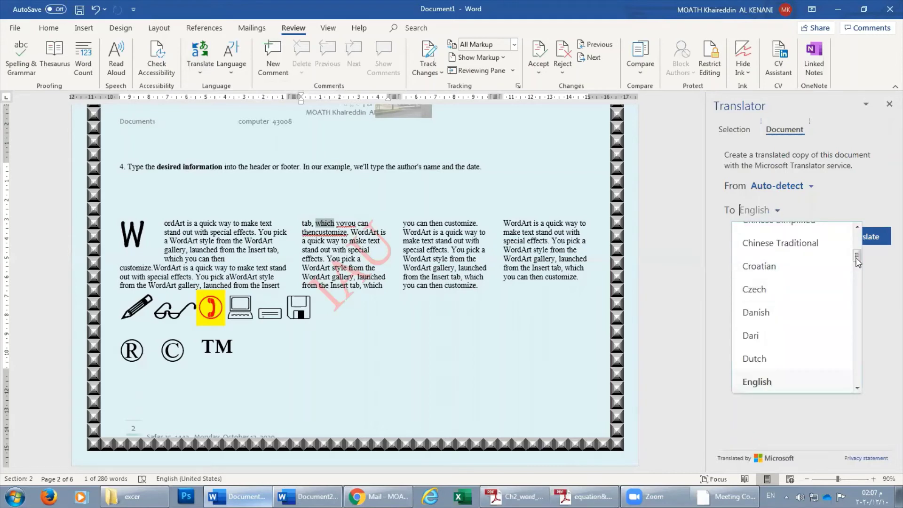
left_click_drag(857, 255, 858, 242)
left_click(842, 252)
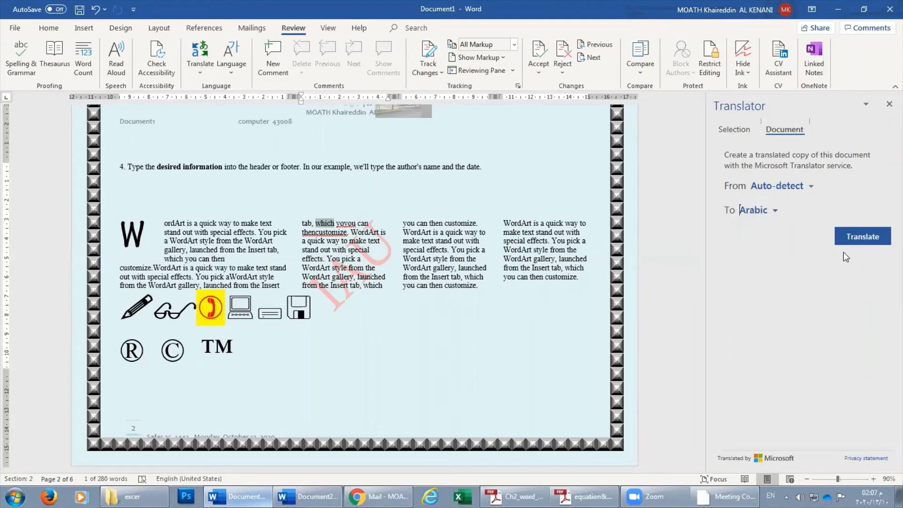
left_click(864, 240)
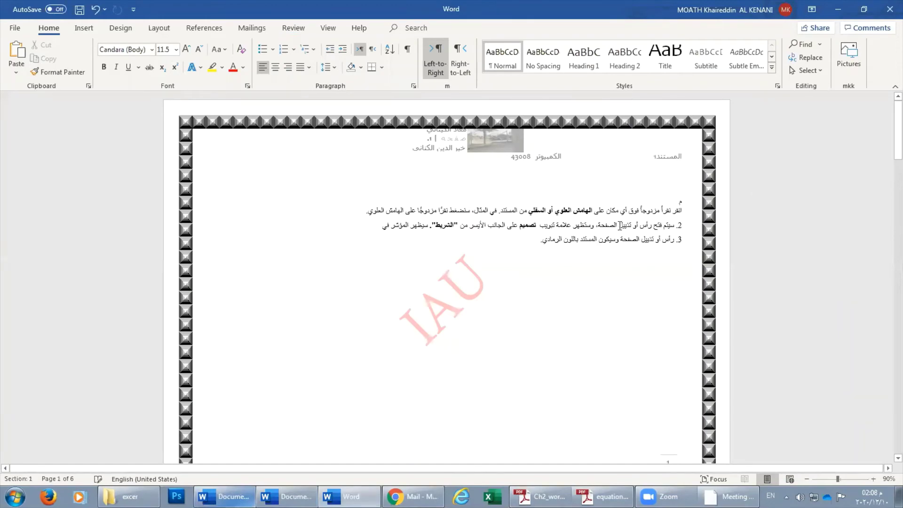
Scroll through the pages of the translated Arabic copy
scroll(454, 218, "down", 10)
scroll(454, 219, "up", 5)
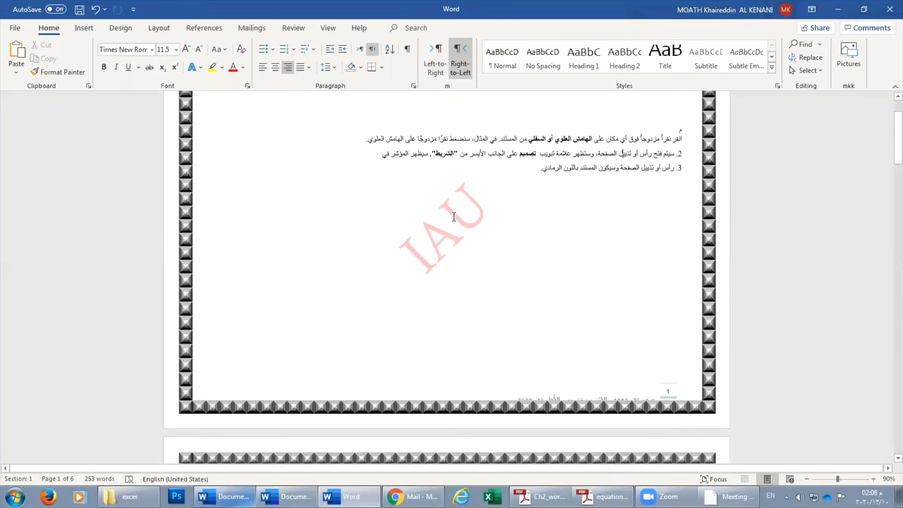
scroll(456, 222, "down", 5)
scroll(456, 222, "down", 5)
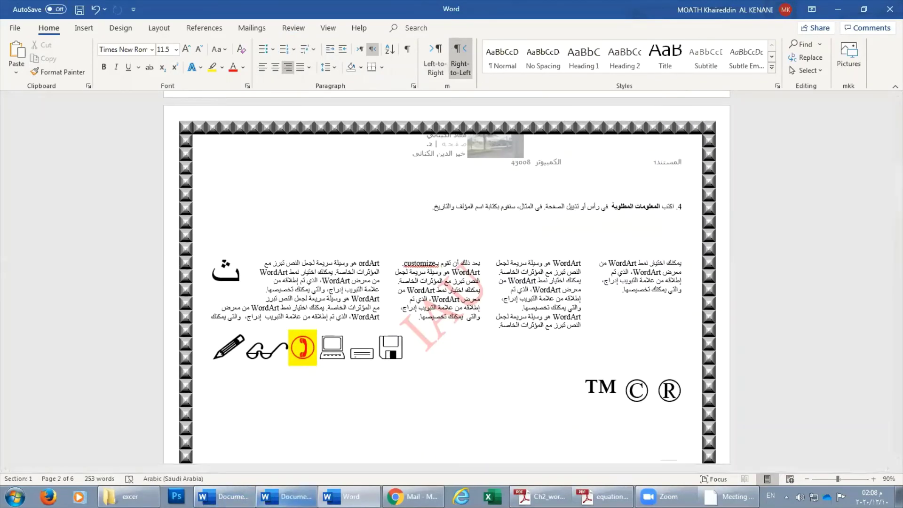
Return to the English Document1 and close the Translator pane
left_click(287, 496)
left_click(224, 496)
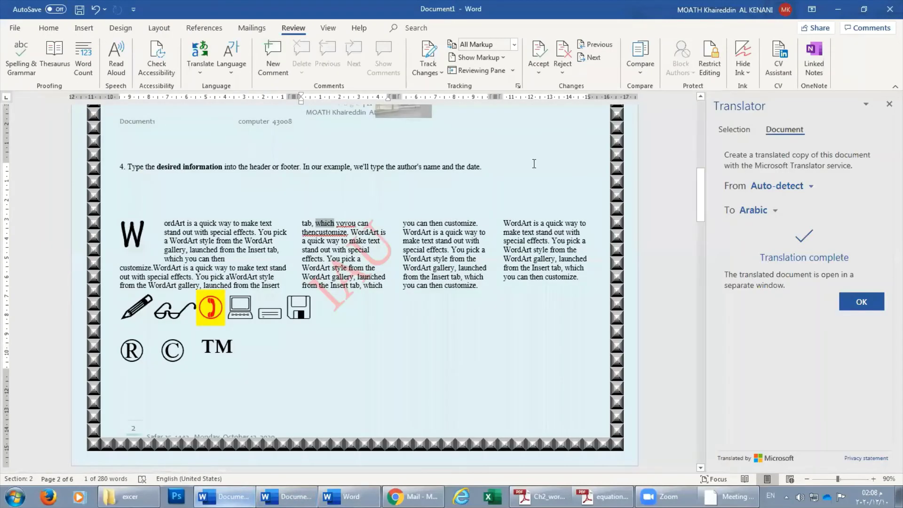
left_click(890, 104)
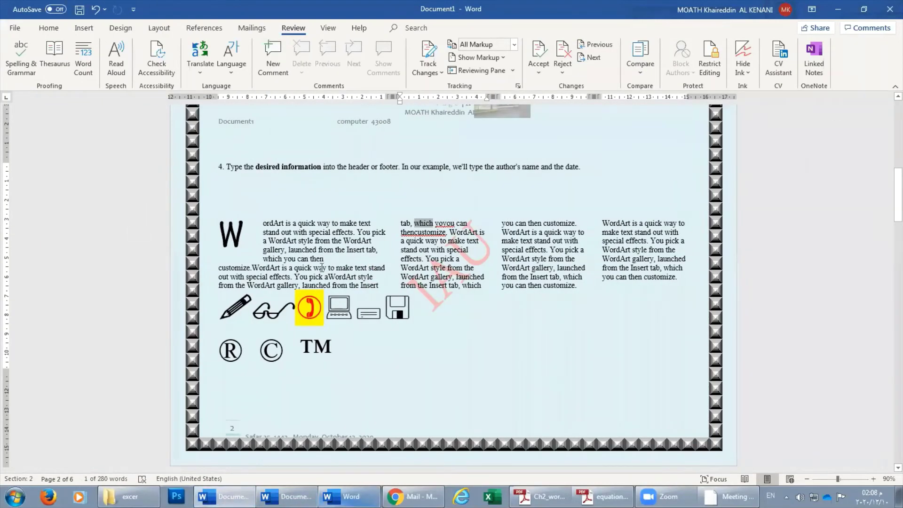
Read the Thesaurus section on page 114 of the PDF book, then return to Word
left_click(541, 497)
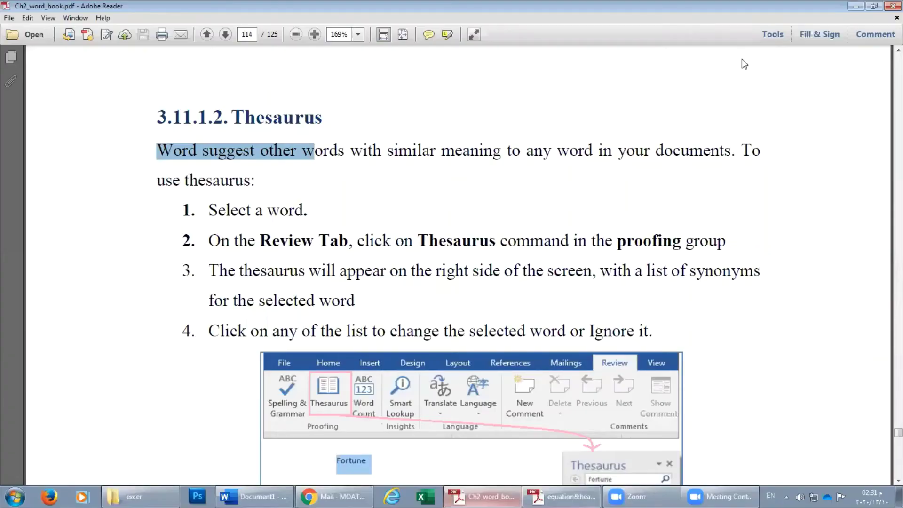
left_click(243, 154)
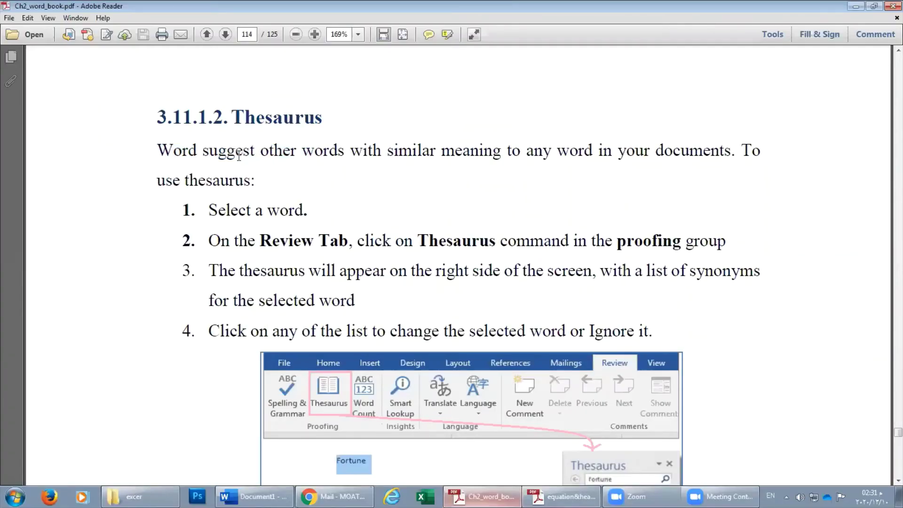
scroll(467, 192, "down", 2)
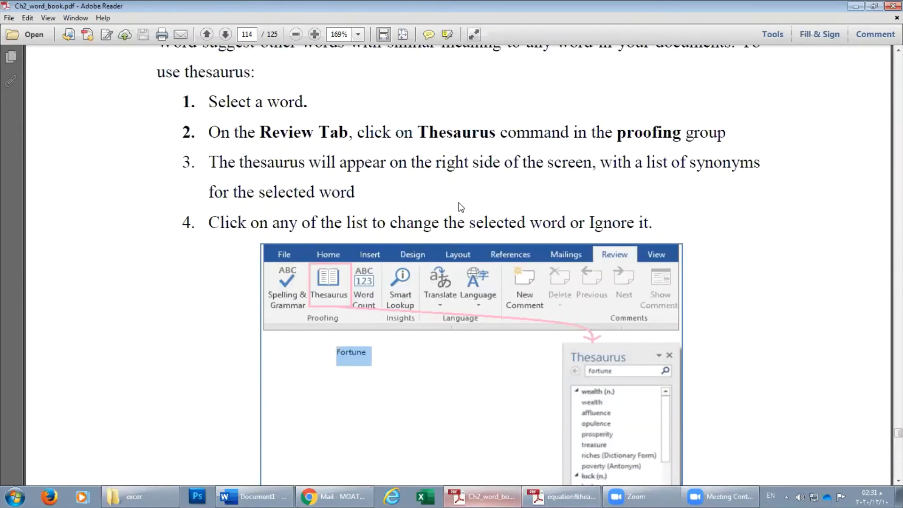
left_click(254, 496)
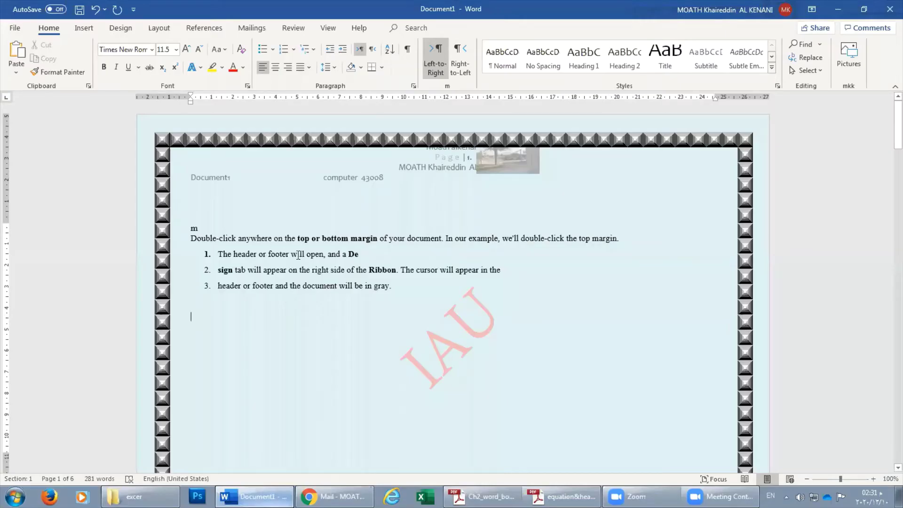
Select 'bottom' in the first paragraph and list its synonyms with Review > Thesaurus
double_click(335, 239)
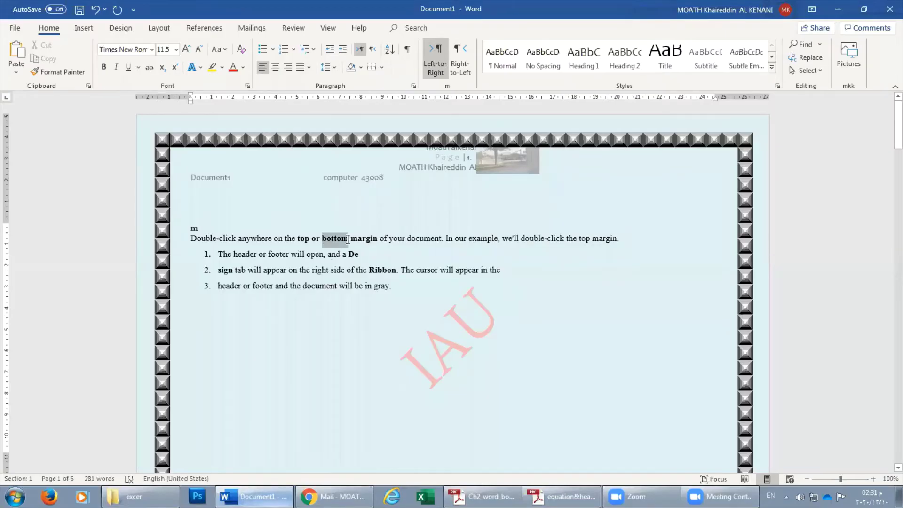
right_click(346, 238)
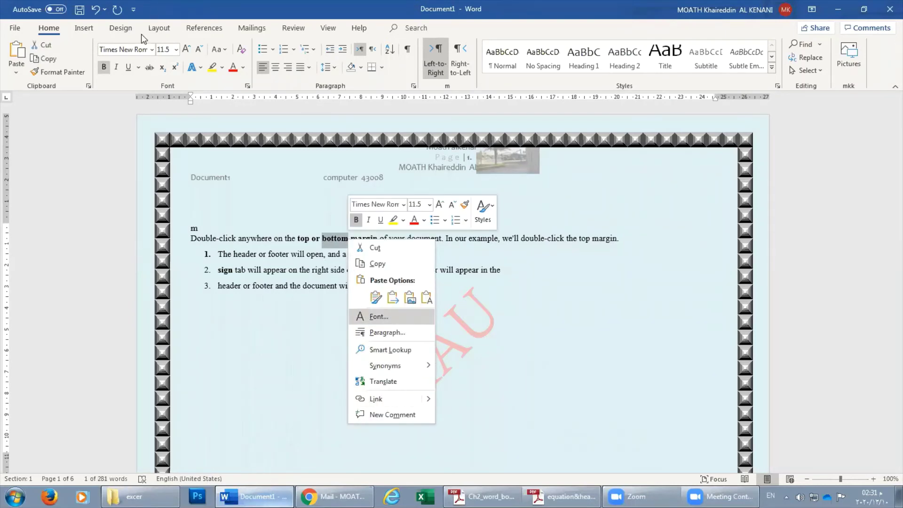
left_click(291, 27)
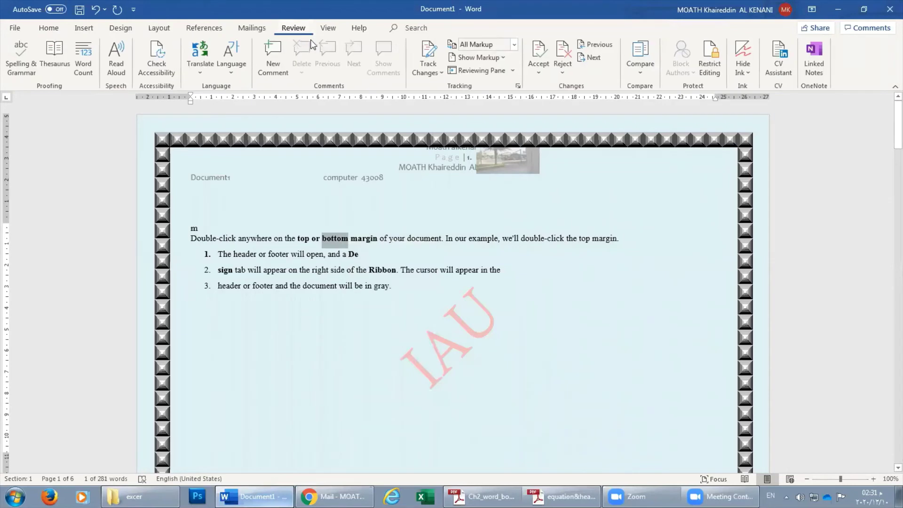
left_click(55, 63)
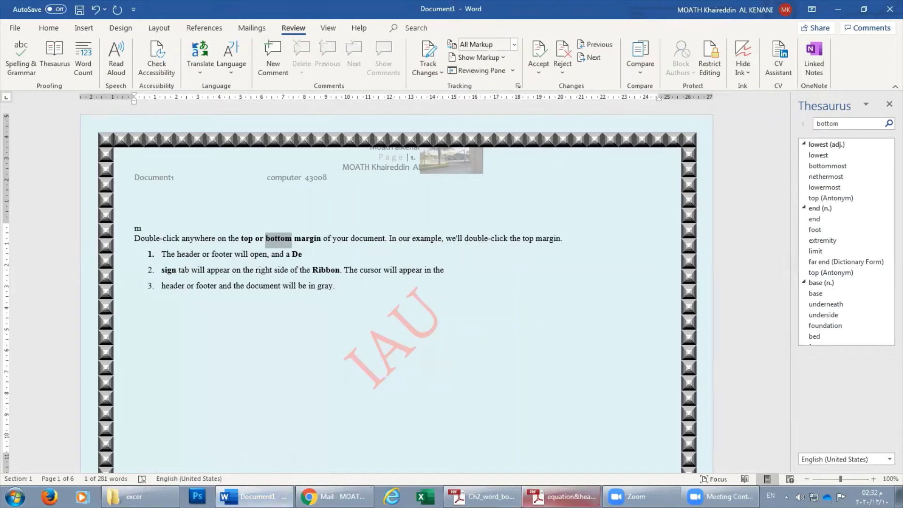
left_click(483, 496)
Scroll the PDF book to section 3.11.4.1 on page 118, then return to Word
scroll(484, 369, "down", 1)
scroll(484, 369, "down", 10)
scroll(485, 374, "down", 10)
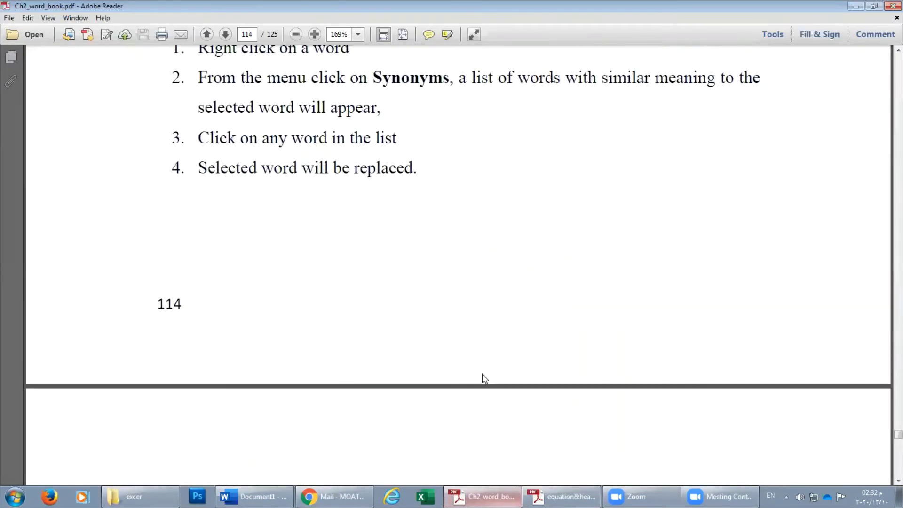
scroll(482, 374, "down", 5)
scroll(482, 374, "down", 3)
scroll(482, 374, "down", 4)
scroll(483, 374, "down", 3)
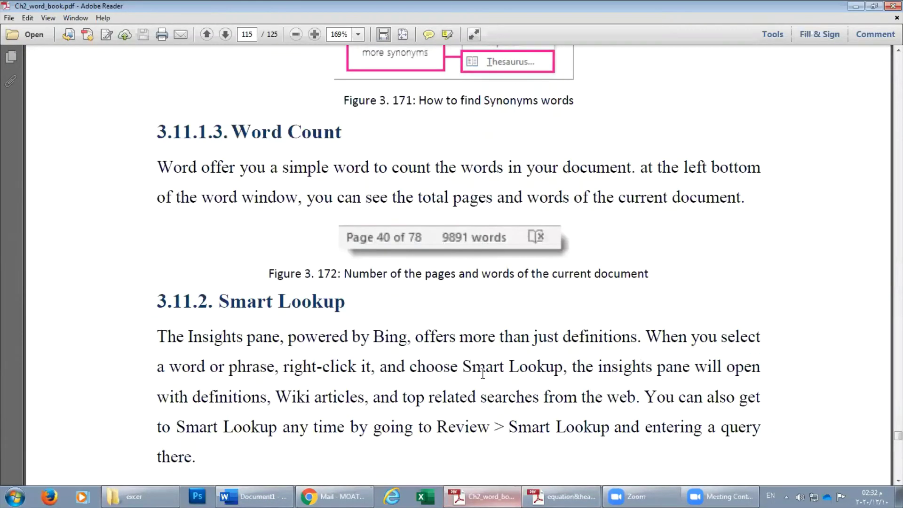
scroll(483, 374, "down", 5)
scroll(483, 374, "down", 8)
scroll(483, 374, "down", 8)
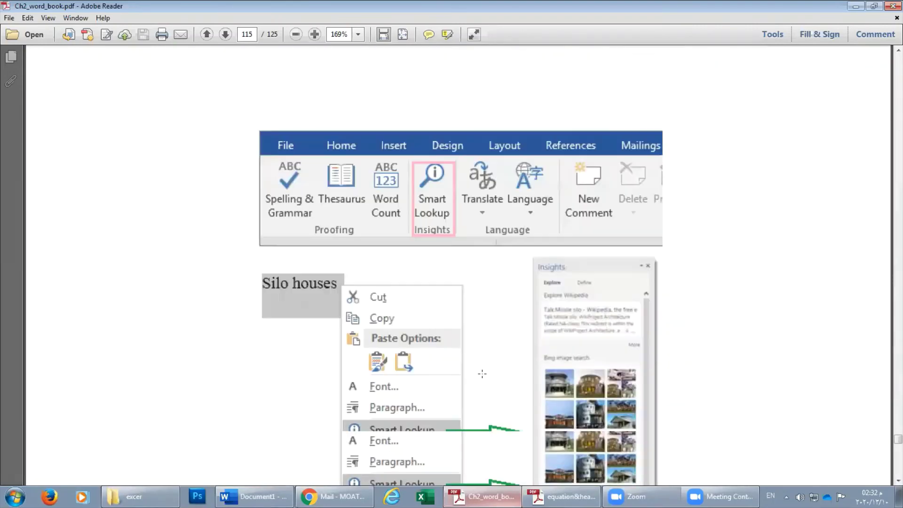
scroll(483, 374, "down", 8)
scroll(483, 373, "down", 6)
scroll(483, 373, "down", 4)
scroll(483, 374, "down", 6)
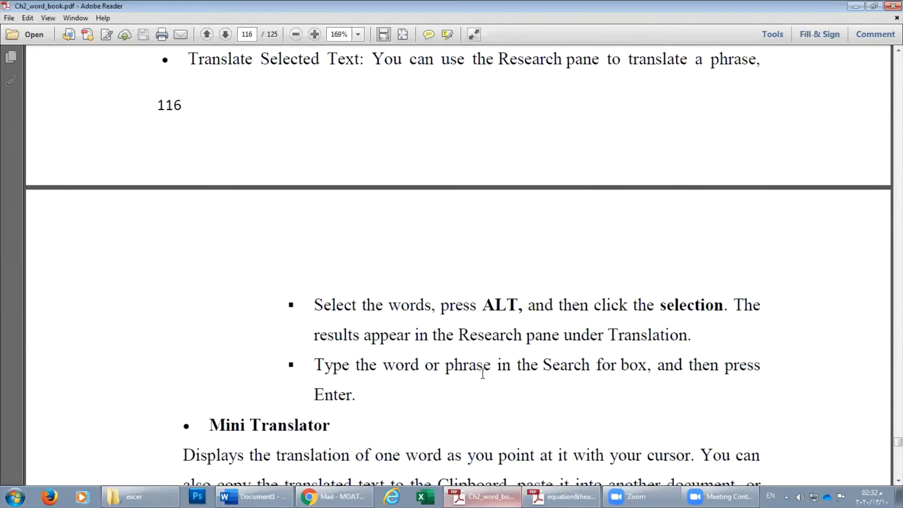
scroll(483, 374, "down", 14)
scroll(483, 374, "down", 9)
scroll(482, 374, "down", 8)
scroll(484, 377, "down", 4)
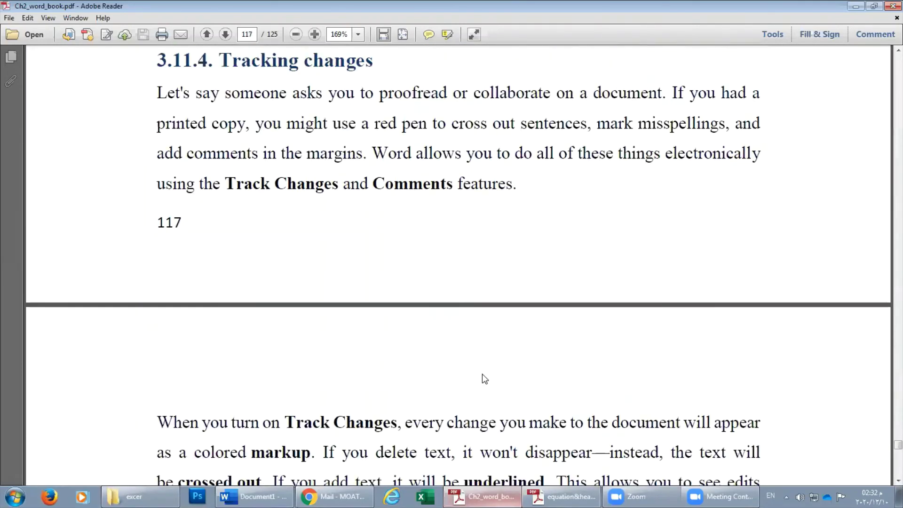
scroll(484, 377, "down", 5)
scroll(485, 377, "up", 5)
scroll(484, 377, "up", 2)
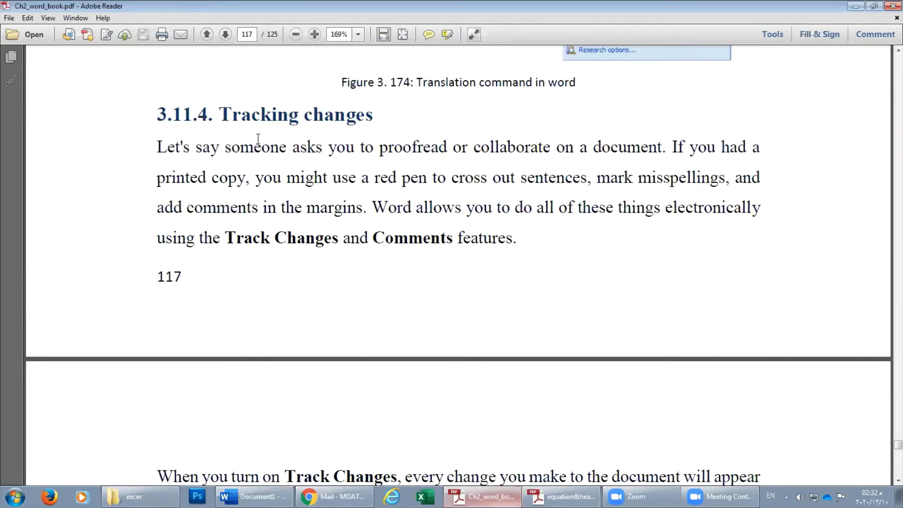
scroll(259, 142, "down", 4)
scroll(254, 154, "down", 13)
scroll(254, 153, "down", 9)
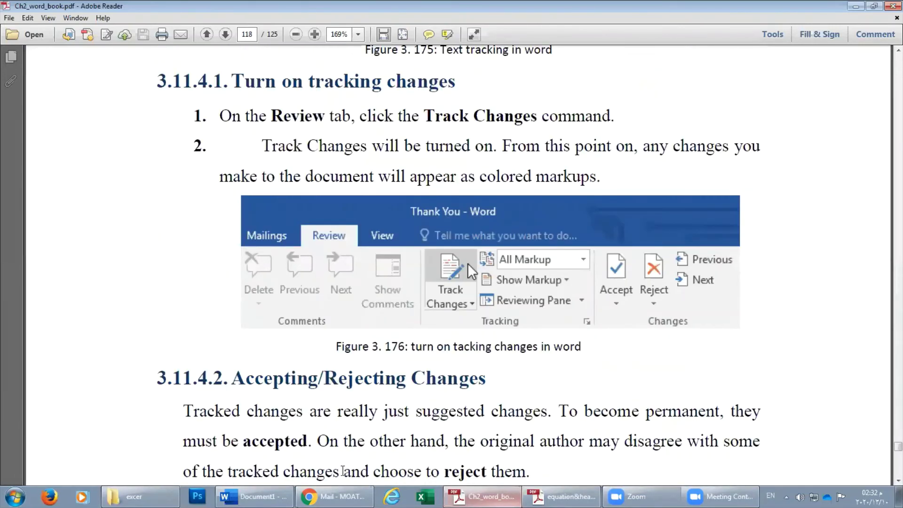
key("alt+Tab")
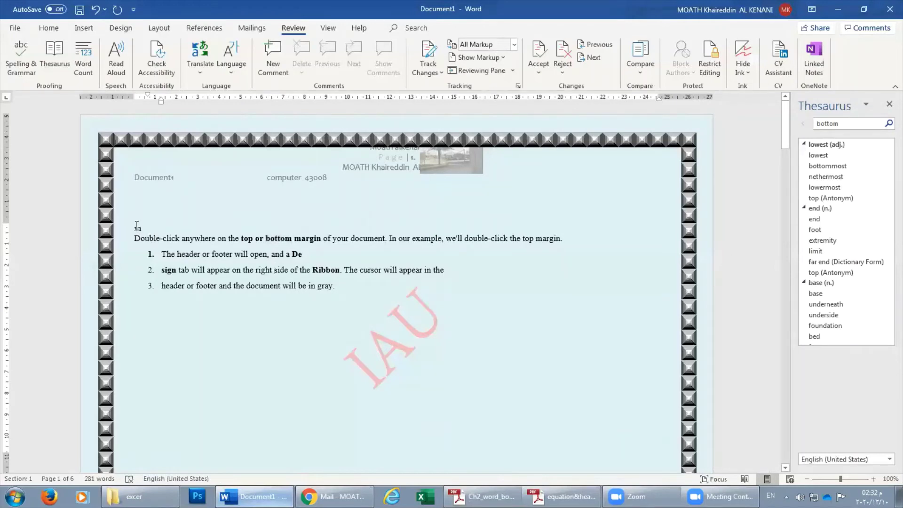
Delete the stray 'n' line above the first paragraph and close the Thesaurus pane
triple_click(139, 228)
key("Delete")
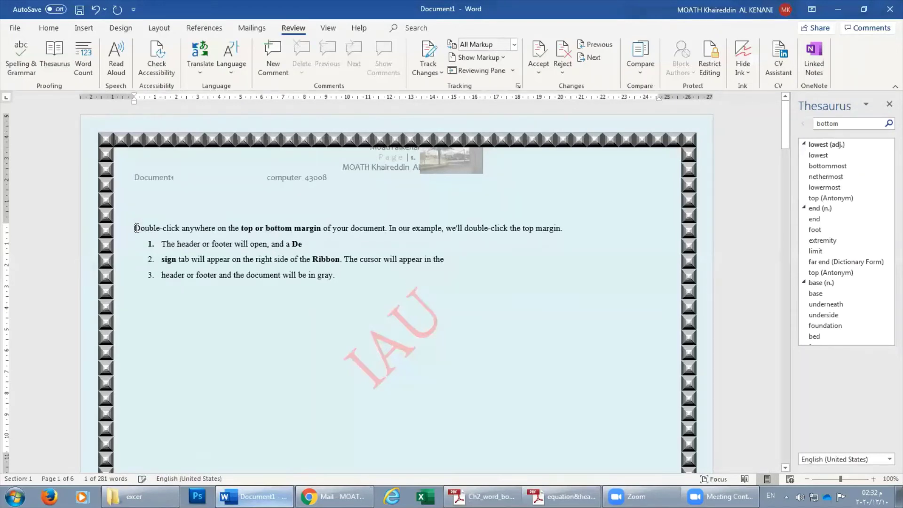
left_click(890, 104)
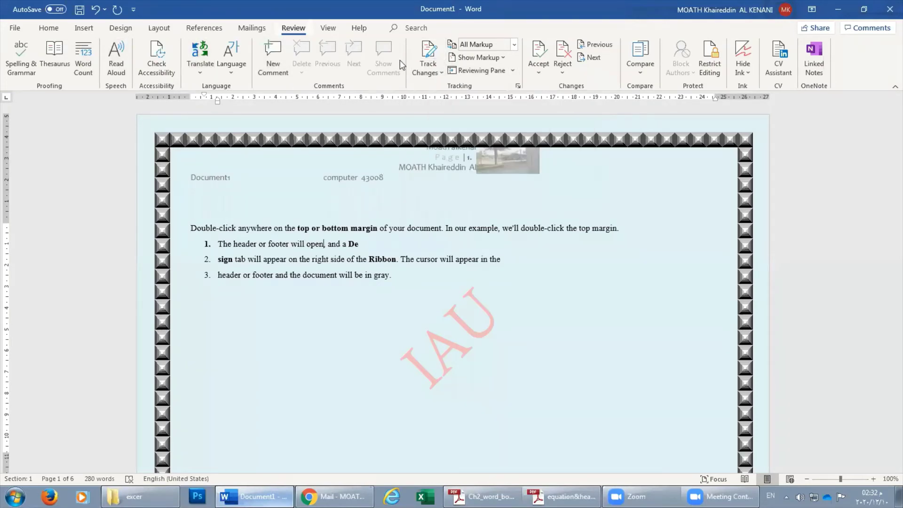
Turn on Track Changes and delete 'bottom' from the first sentence
left_click(422, 68)
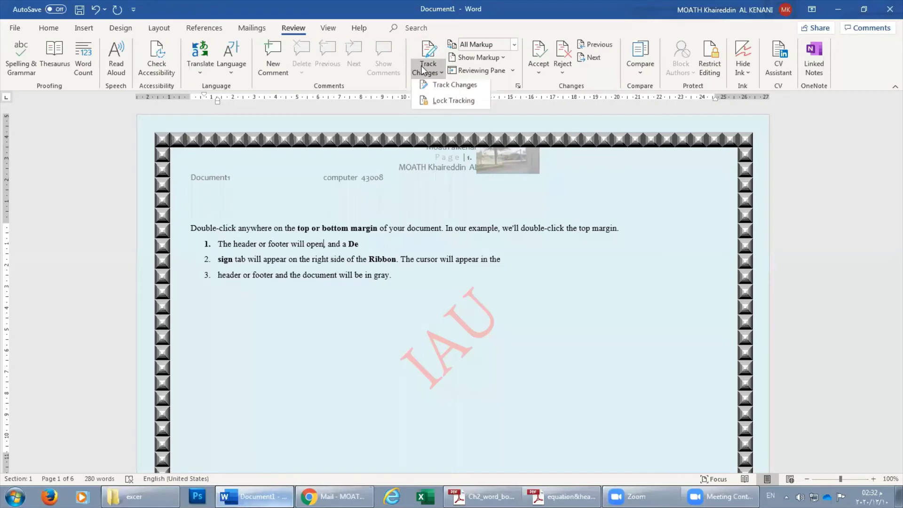
left_click(447, 88)
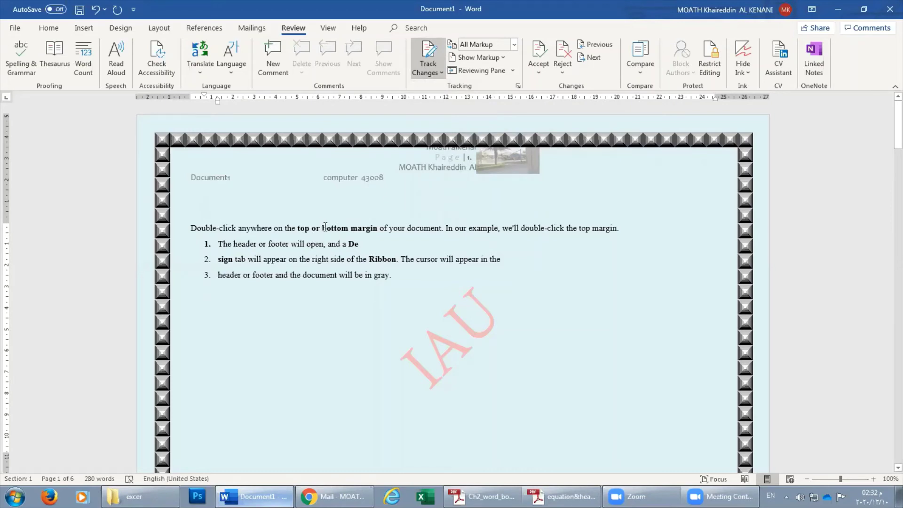
left_click_drag(323, 227, 347, 222)
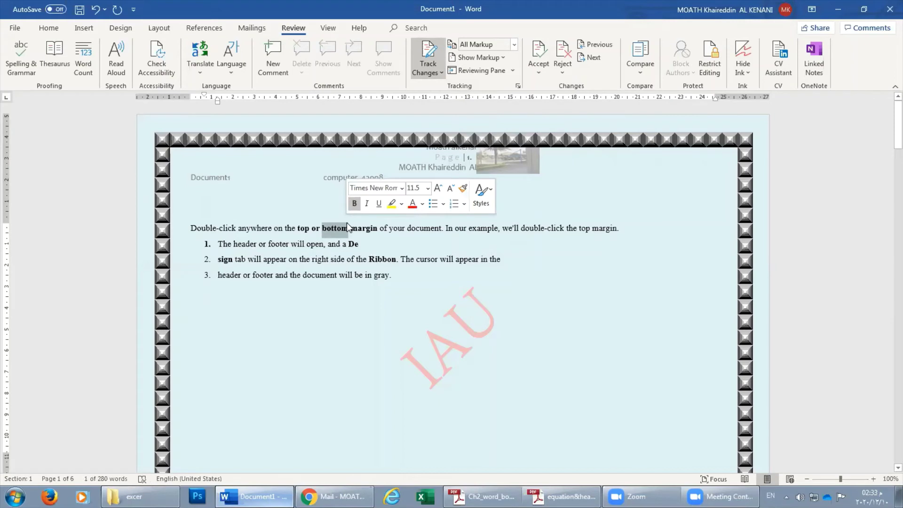
key("Delete")
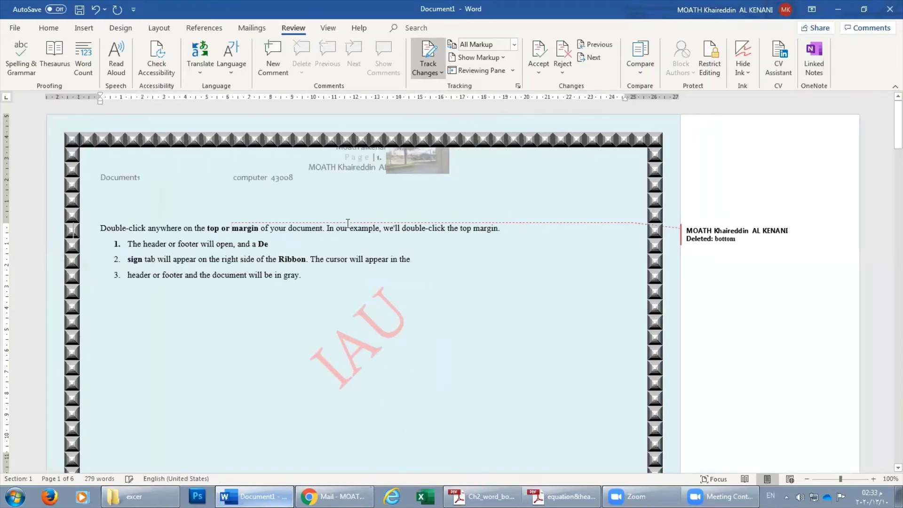
Show all revisions inline and insert 'lower' in place of 'bottom'
left_click(502, 58)
mouse_move(487, 120)
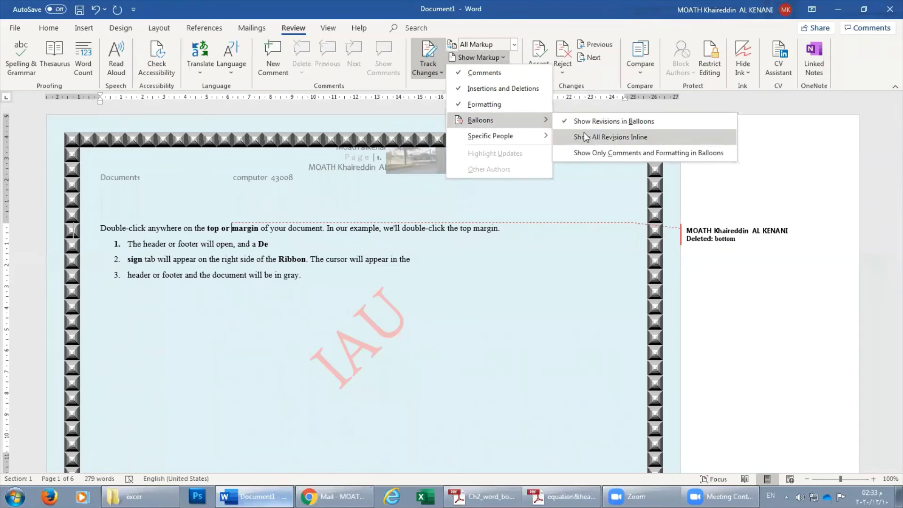
left_click(583, 131)
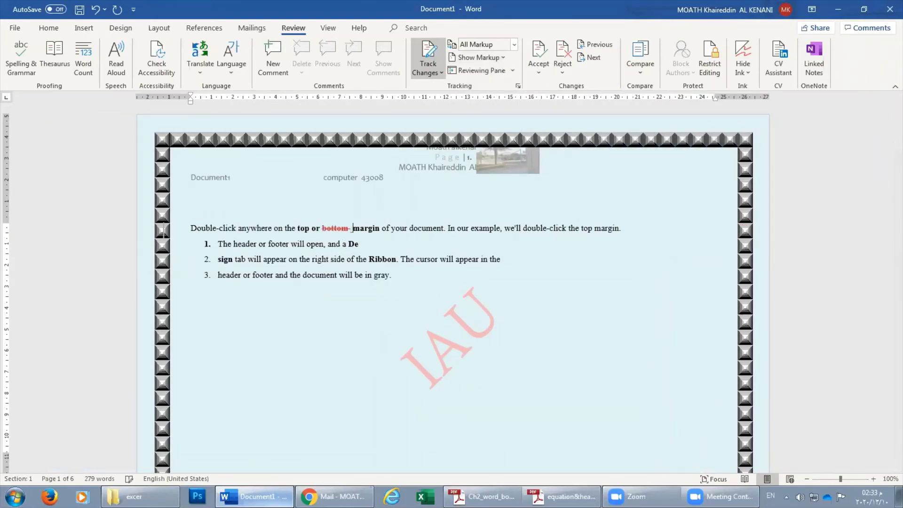
type("lo")
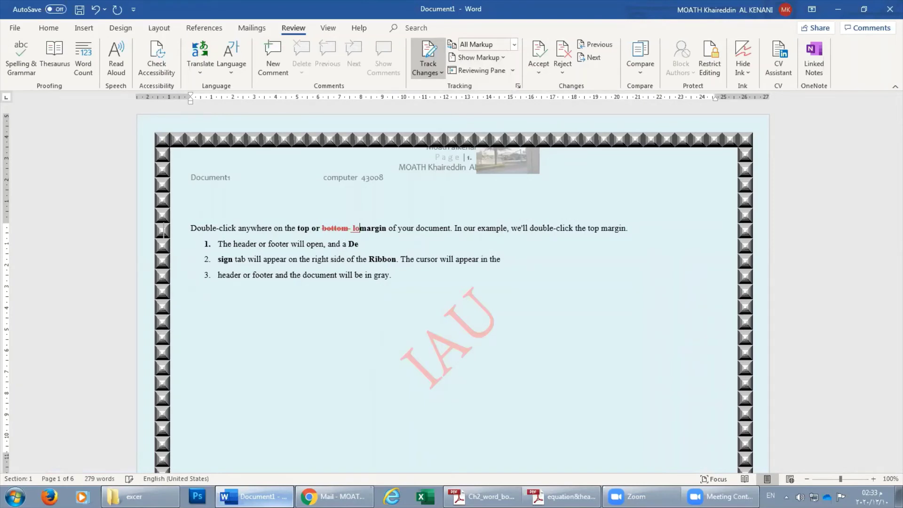
type("wer")
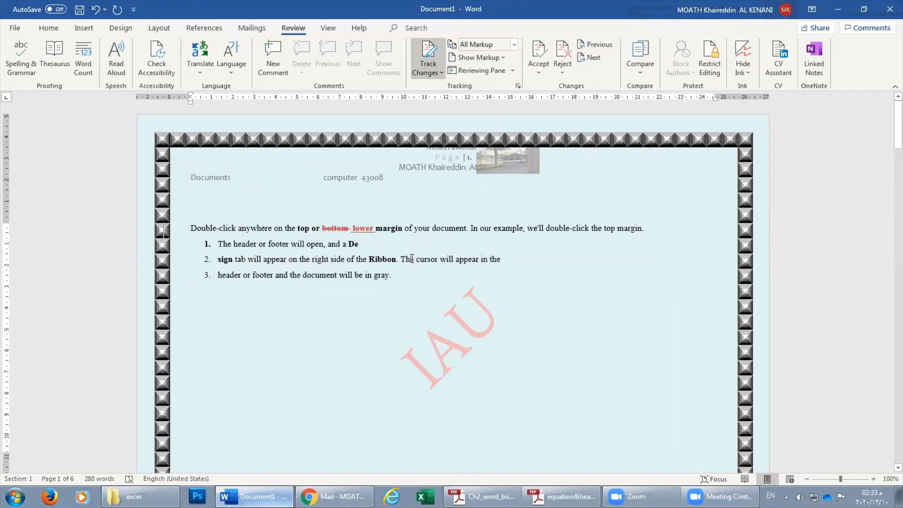
Replace 'The' in item 2 with 'This' as a tracked edit
double_click(411, 258)
type("This")
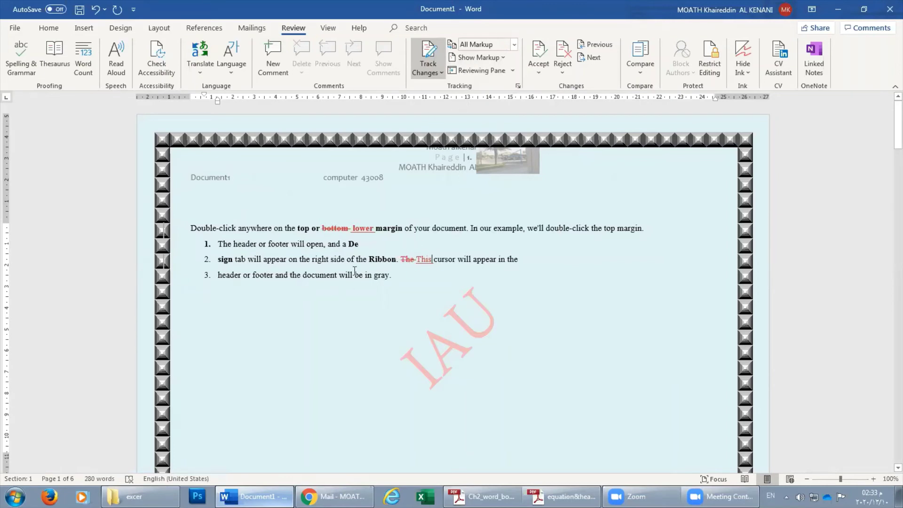
left_click(429, 256)
left_click(515, 47)
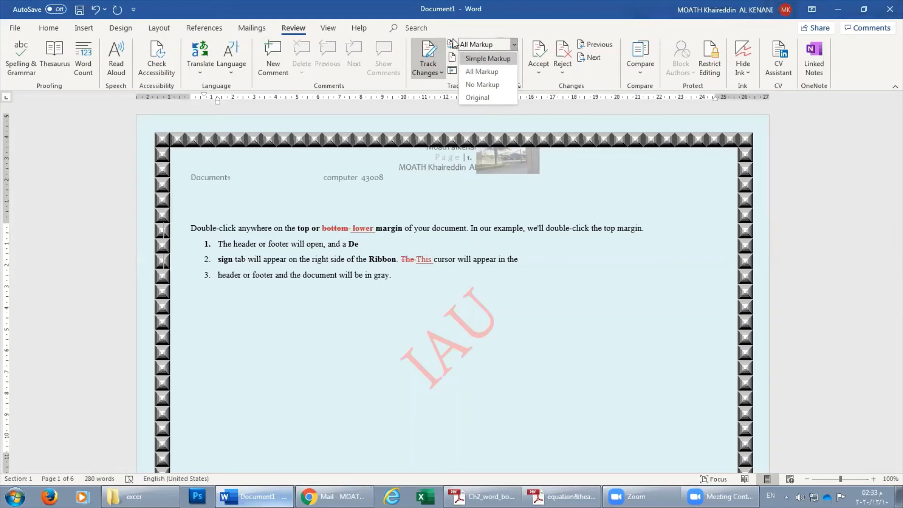
Preview the edited document in No Markup view, then in Original view
left_click(460, 45)
left_click(510, 45)
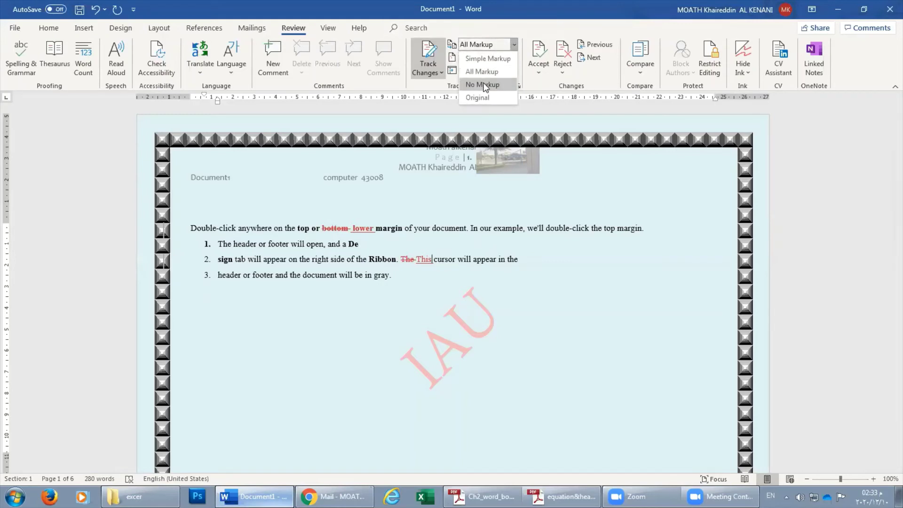
left_click(508, 47)
left_click(508, 47)
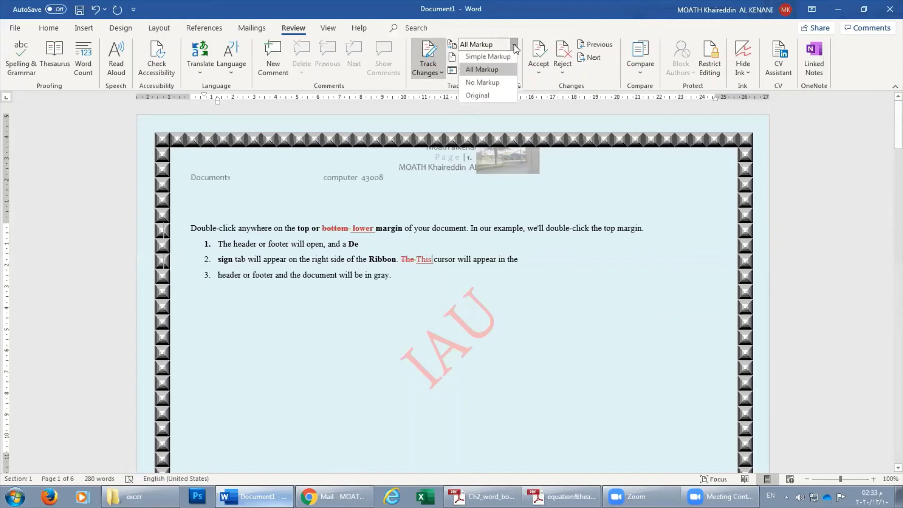
left_click(490, 83)
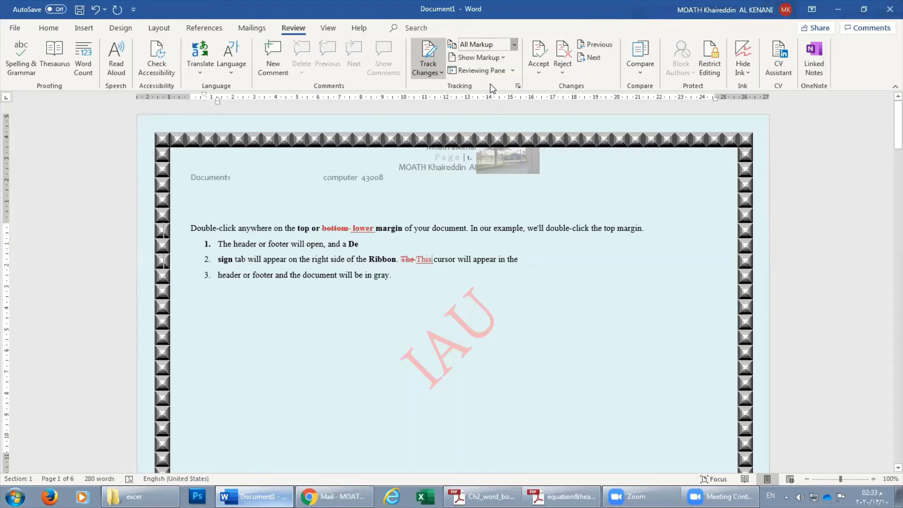
left_click(514, 45)
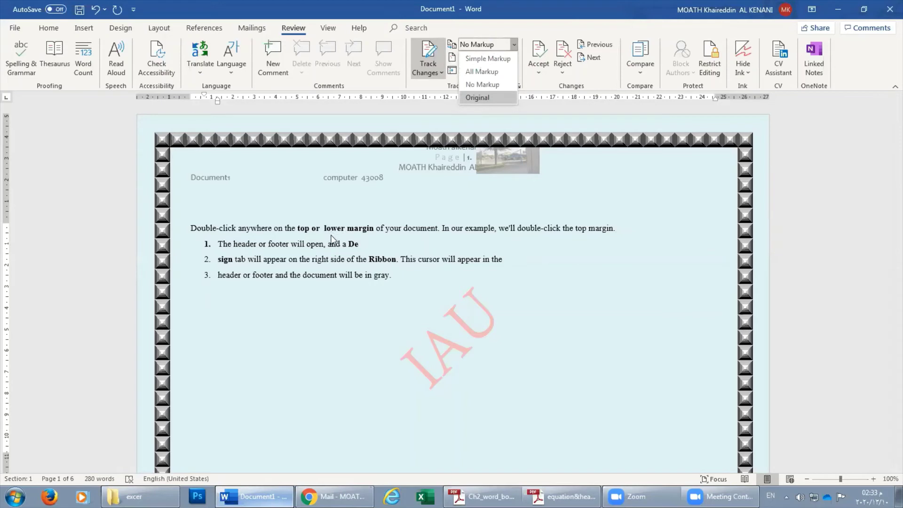
left_click(480, 97)
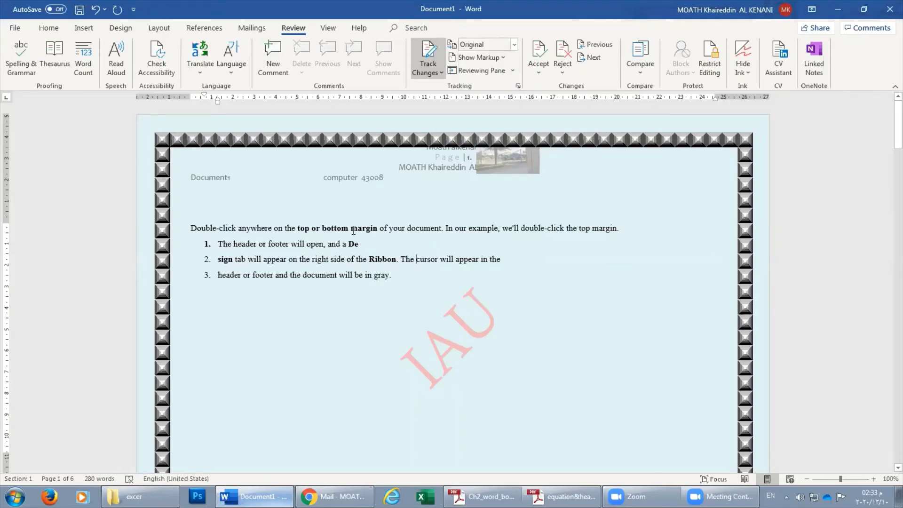
Compare the final and original text again, then return to All Markup view
left_click_drag(323, 228, 342, 229)
left_click(514, 44)
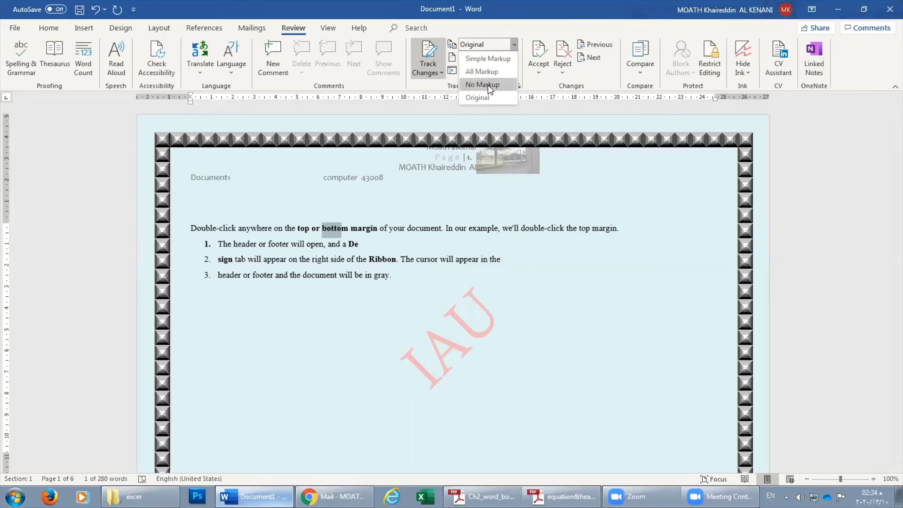
left_click(492, 85)
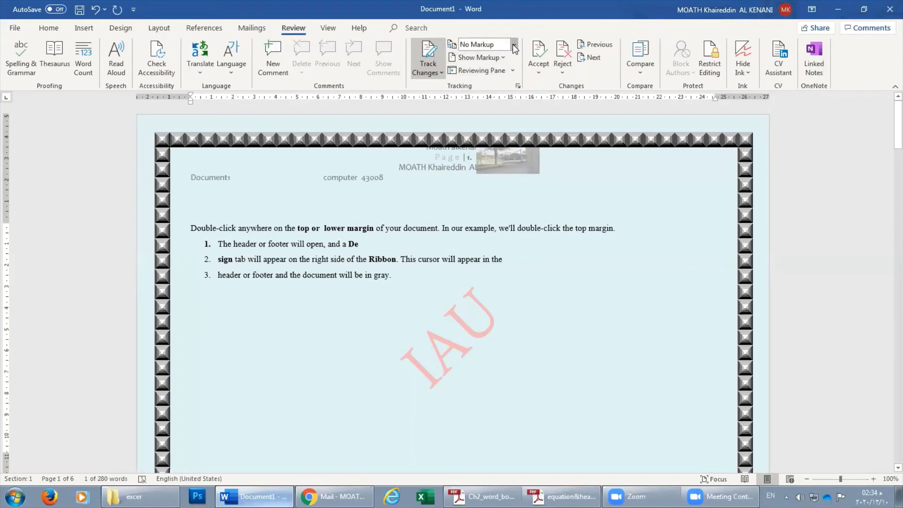
left_click(487, 97)
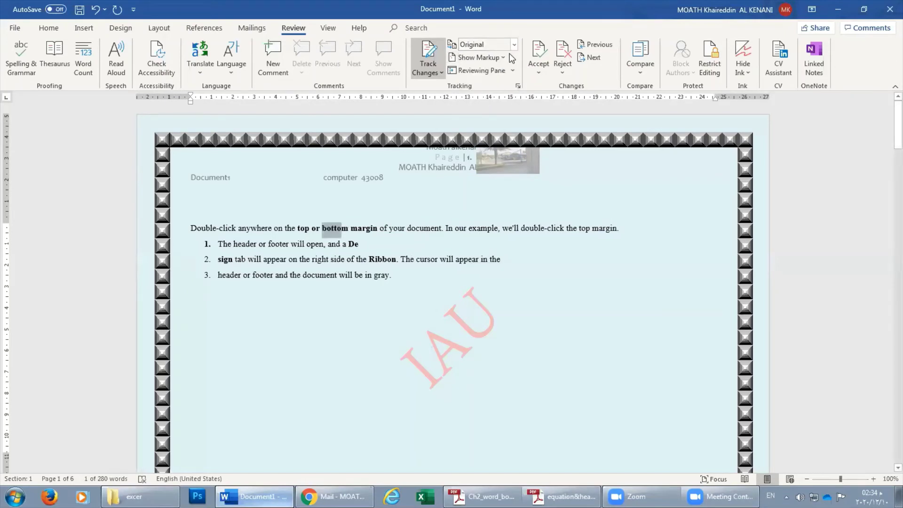
left_click(514, 46)
left_click(498, 67)
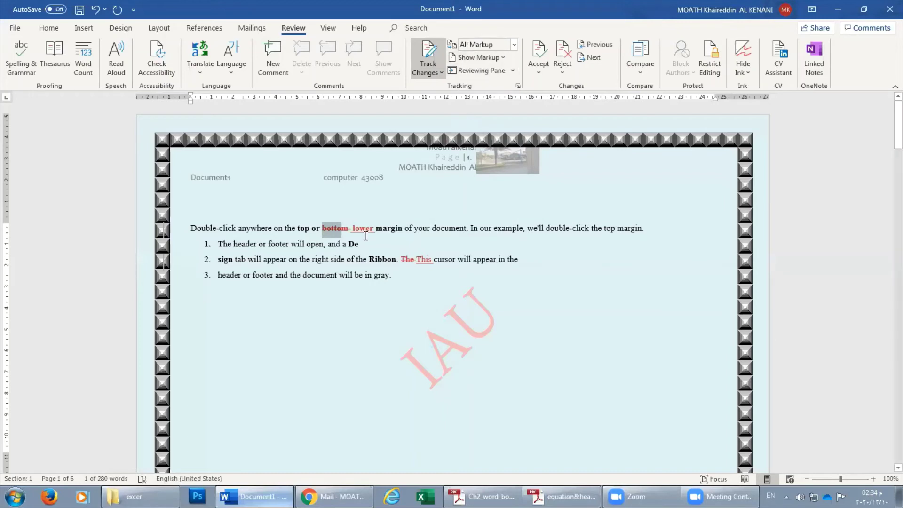
left_click(366, 232)
left_click(500, 58)
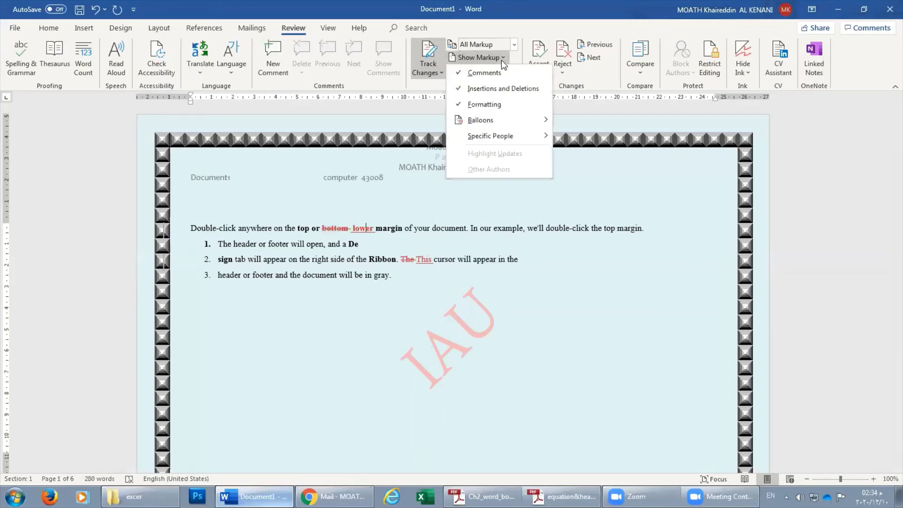
mouse_move(494, 120)
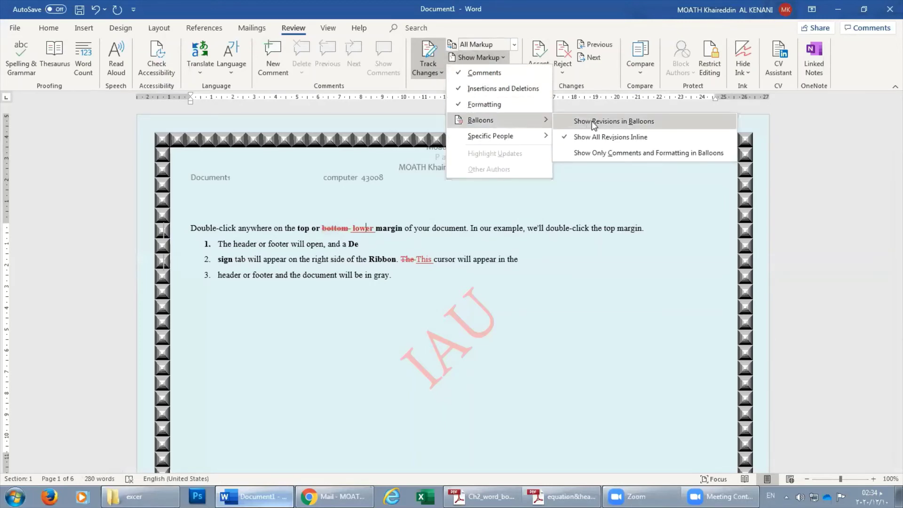
Show revisions in balloons and inspect the deletion balloons for 'bottom' and 'The'
left_click(612, 122)
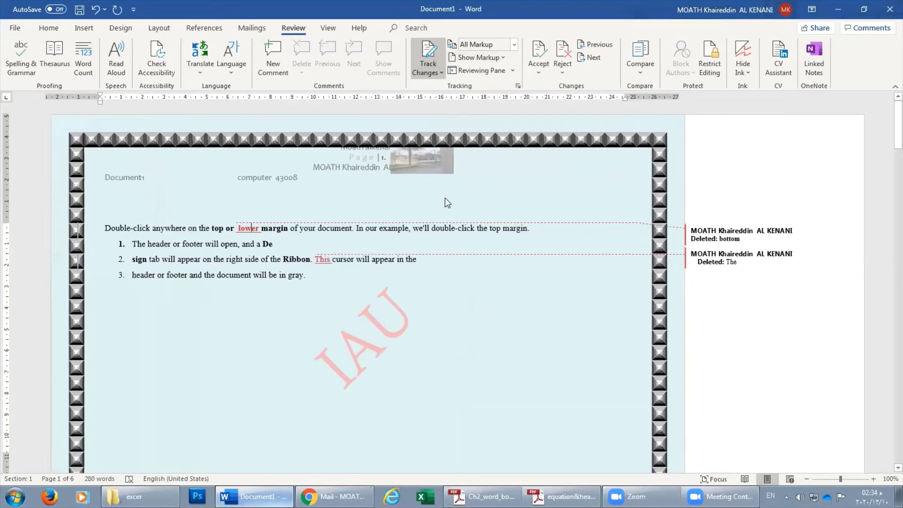
left_click(737, 235)
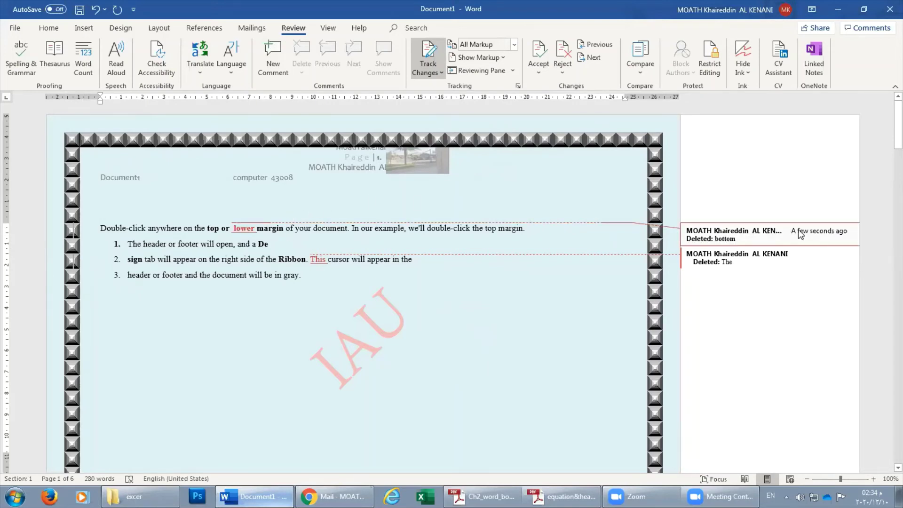
left_click(694, 266)
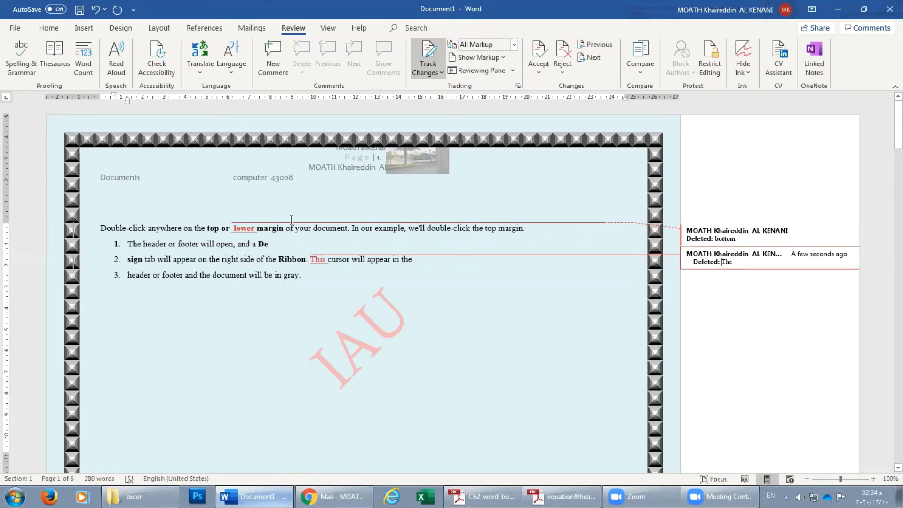
Open the vertical Reviewing Pane and browse the listed revisions for 'bottom' and 'This'
left_click(512, 71)
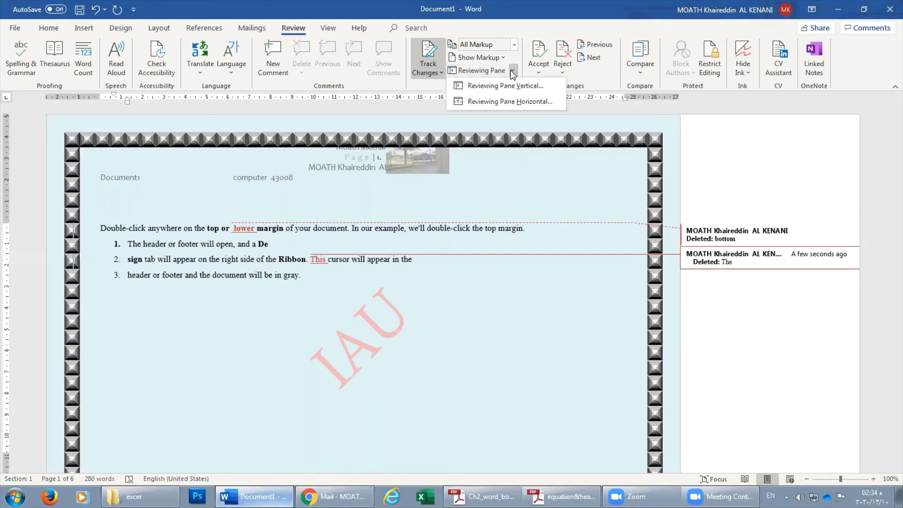
left_click(493, 86)
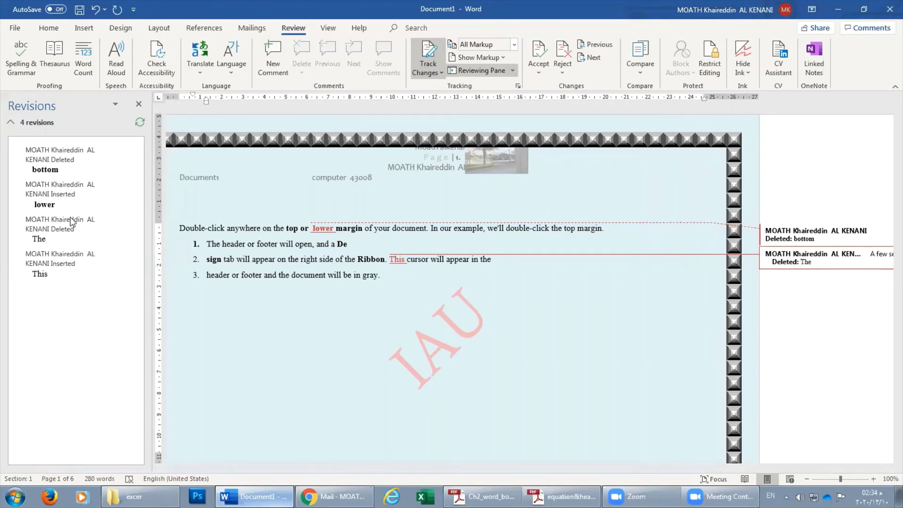
left_click(55, 173)
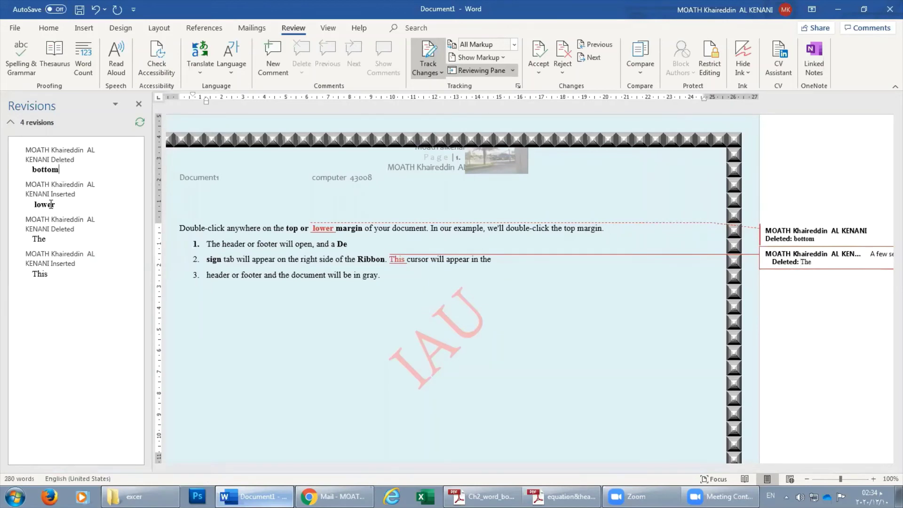
left_click(41, 274)
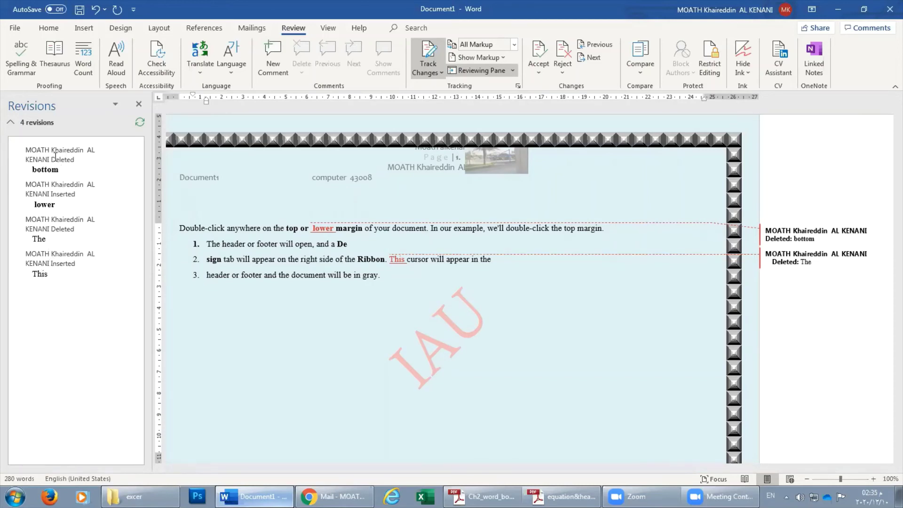
left_click_drag(47, 195, 56, 203)
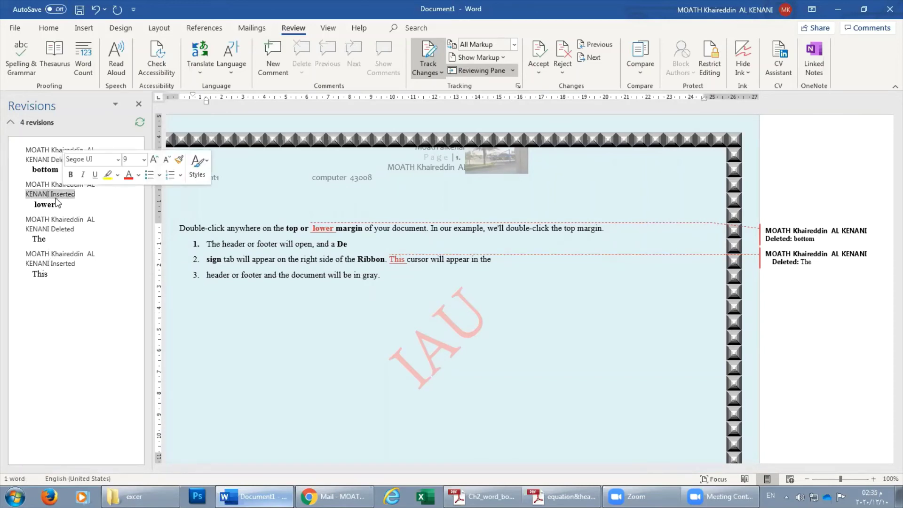
left_click(73, 161)
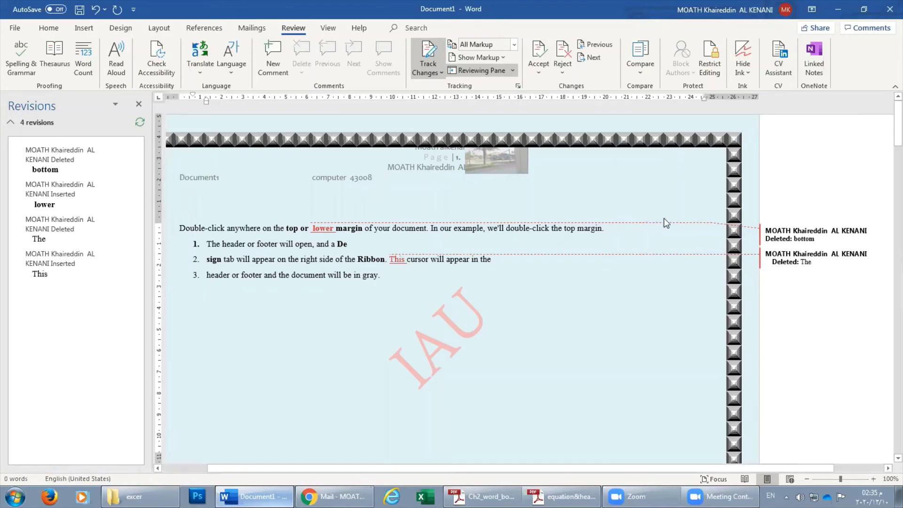
Check the deletion notes for 'bottom' and 'The', then close the Reviewing Pane
left_click_drag(794, 239, 831, 241)
double_click(807, 261)
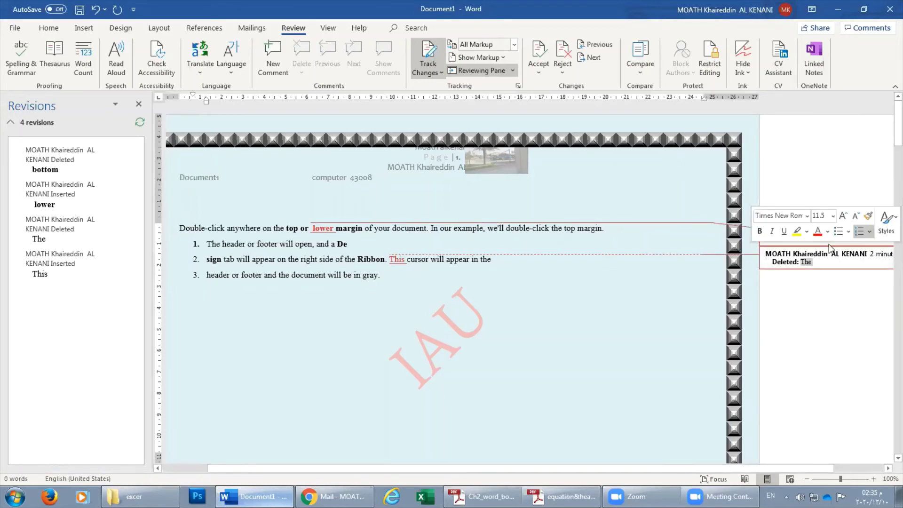
left_click(817, 239)
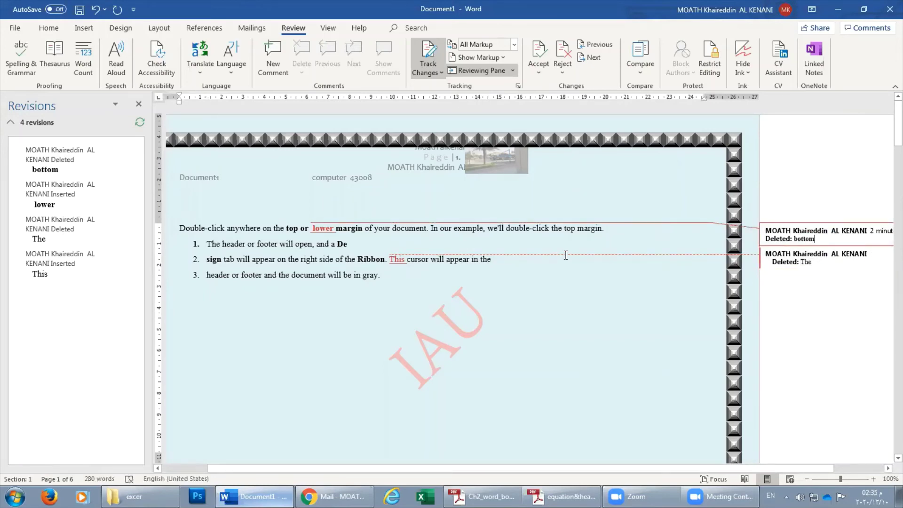
left_click(138, 104)
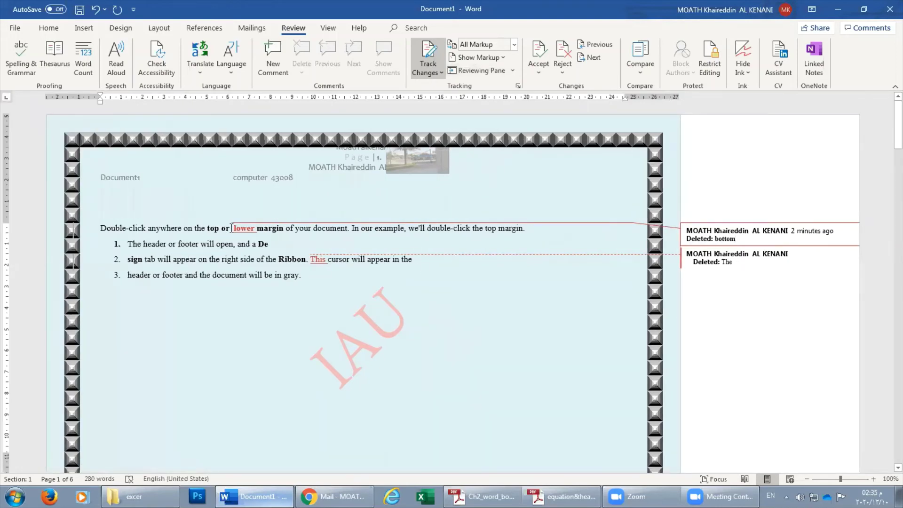
Accept the deletion of 'bottom' and reject the inserted word 'This'
left_click(544, 73)
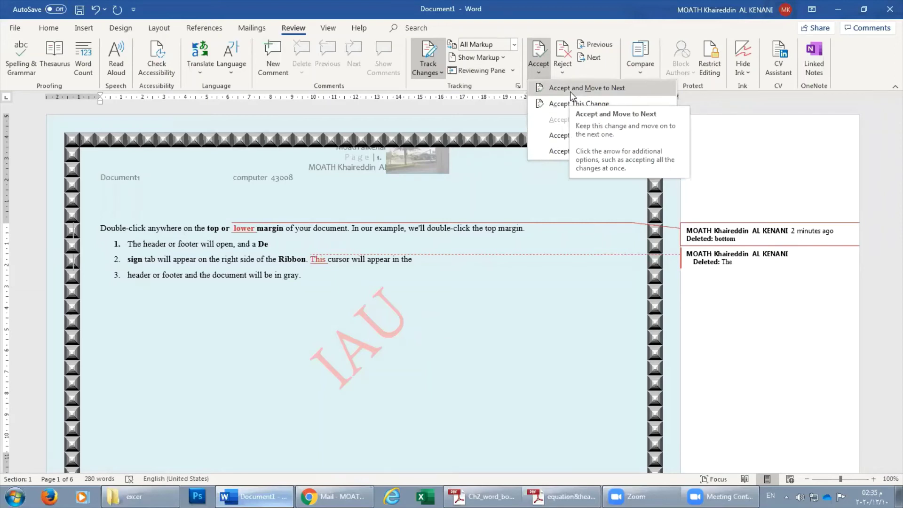
left_click(572, 96)
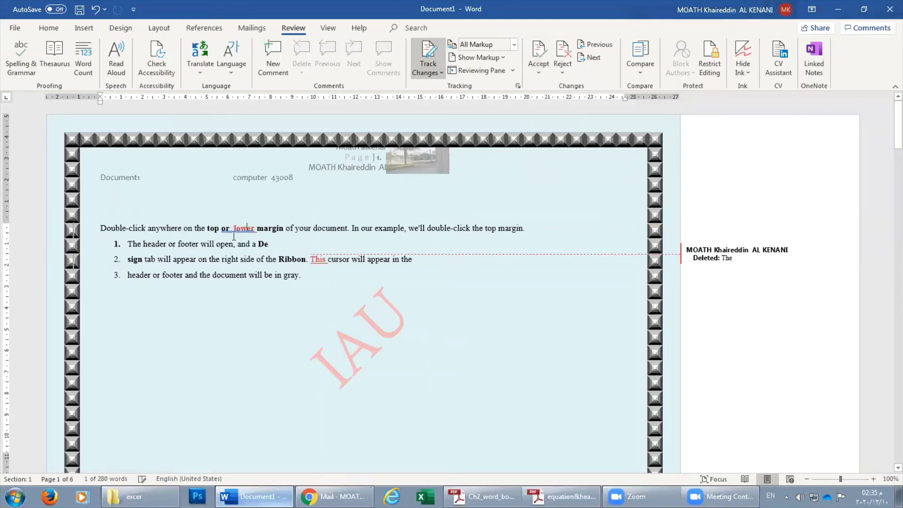
left_click(314, 259)
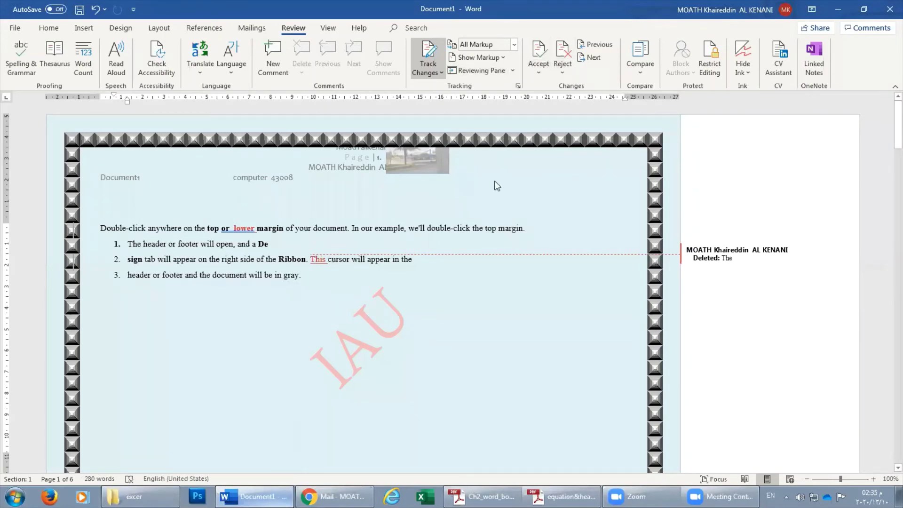
left_click(563, 71)
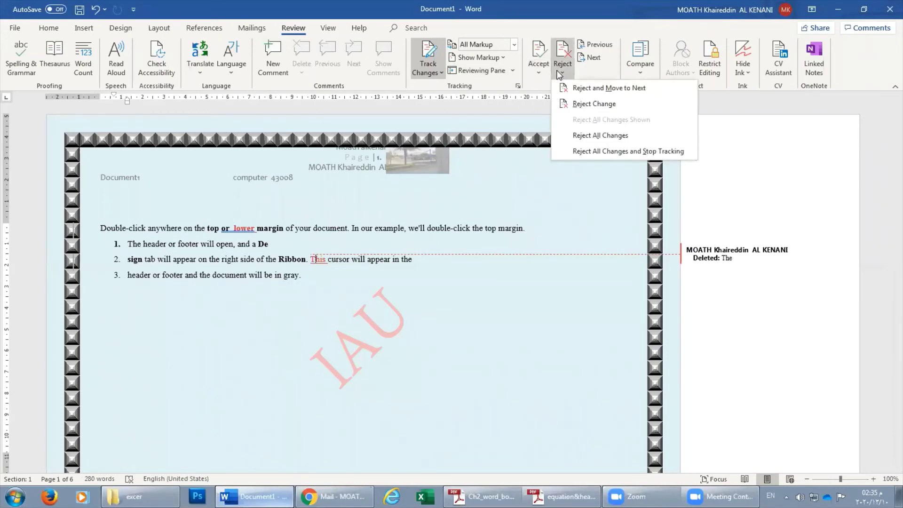
left_click(597, 88)
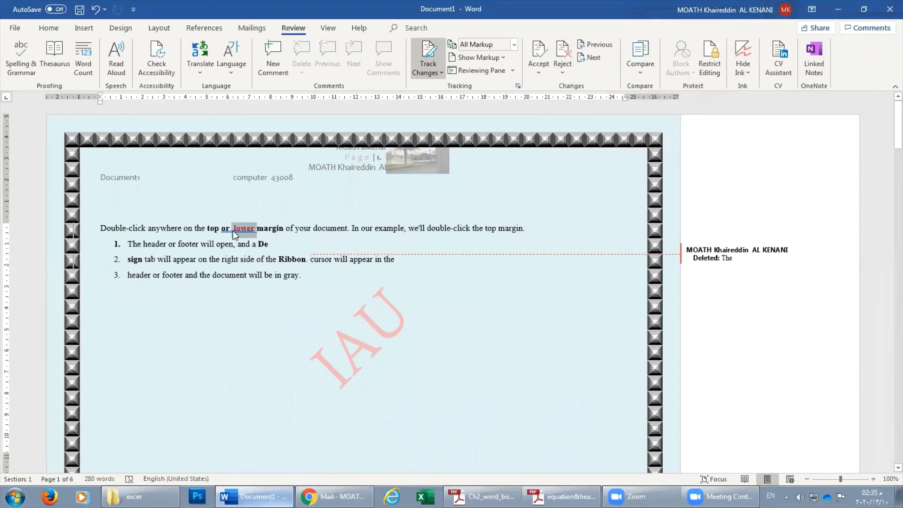
Accept the insertion of 'lower' and reject the deletion of 'The' to restore it
left_click(539, 71)
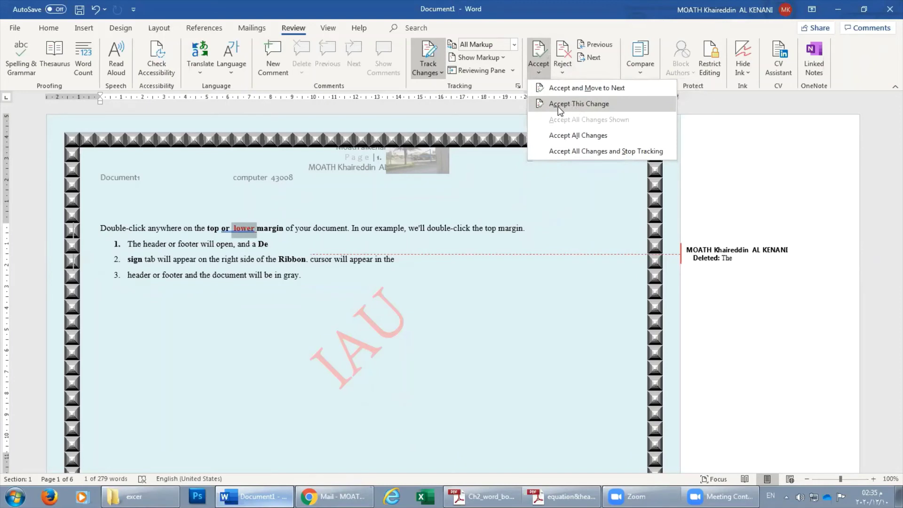
left_click(570, 105)
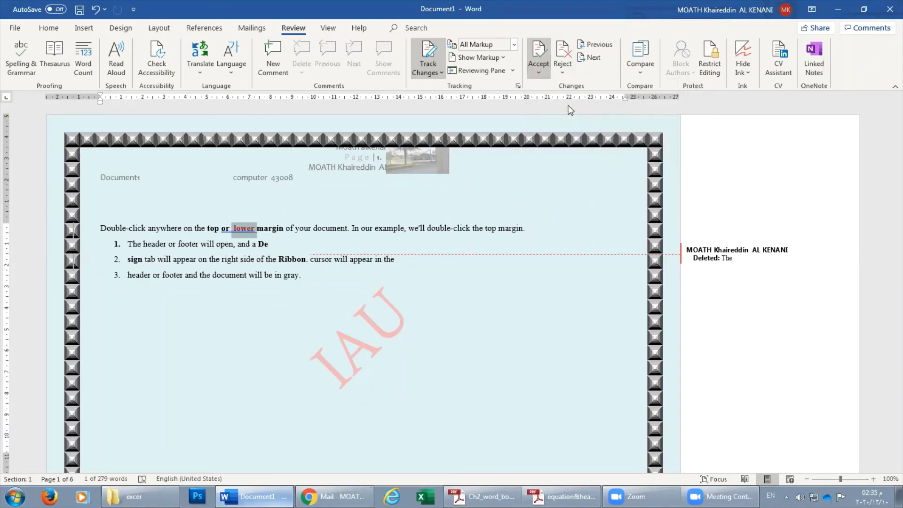
left_click(247, 228)
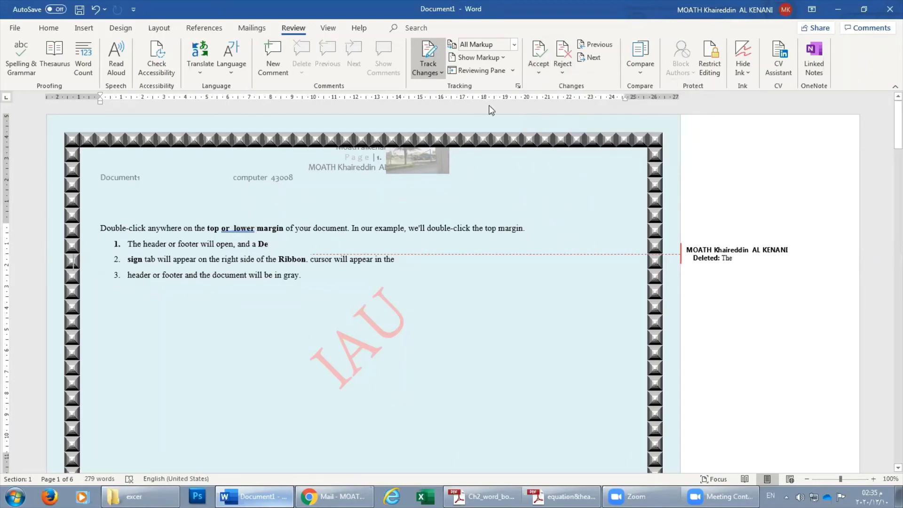
left_click(542, 79)
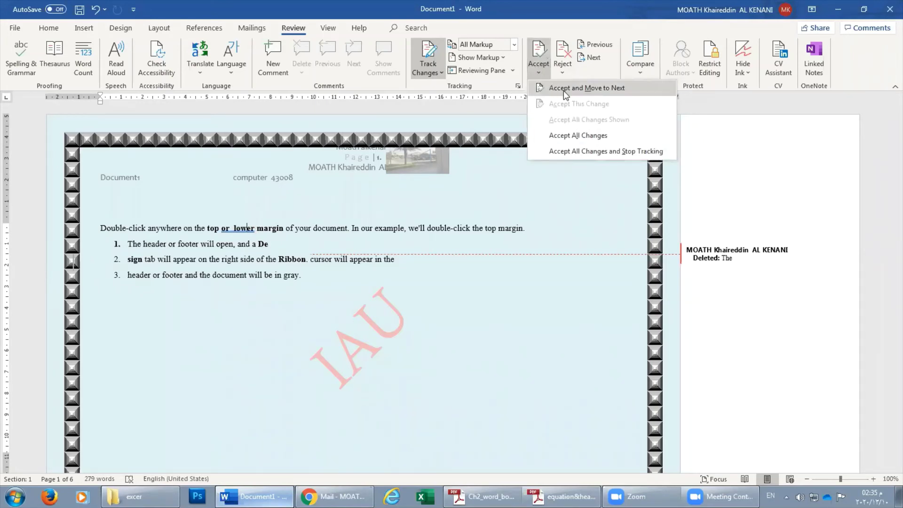
left_click(565, 89)
left_click(536, 75)
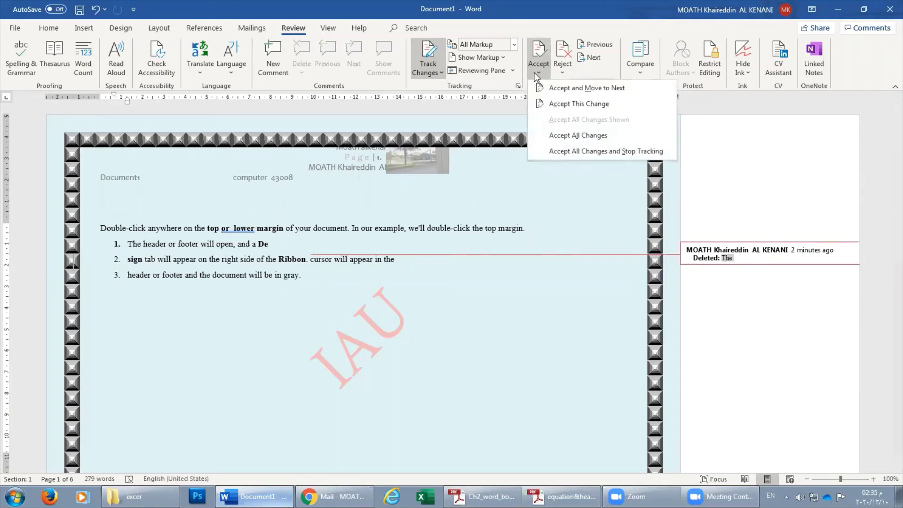
left_click(564, 73)
left_click(564, 73)
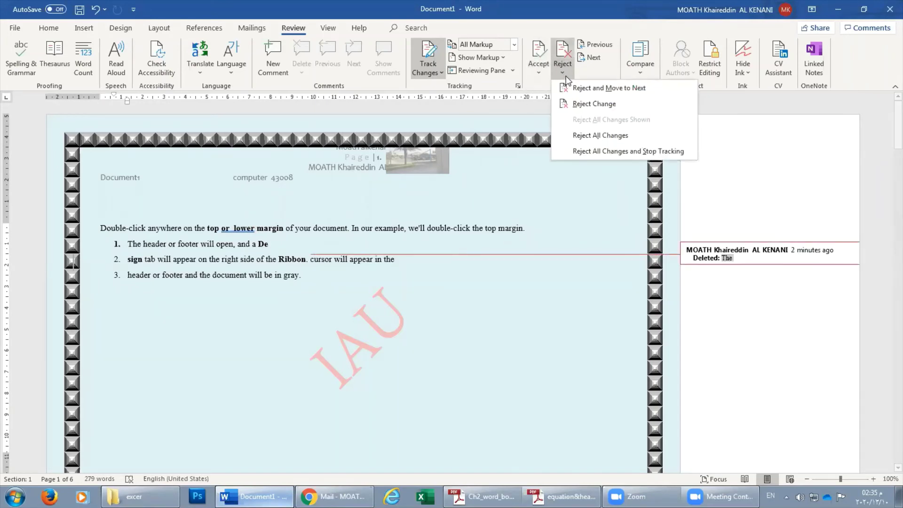
left_click(589, 104)
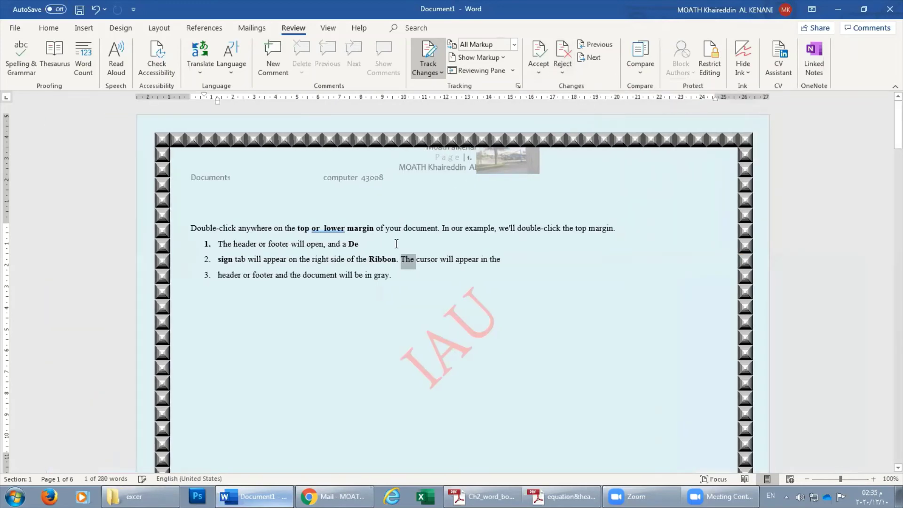
Look over the Accept and Reject change options without applying anything further
left_click(562, 70)
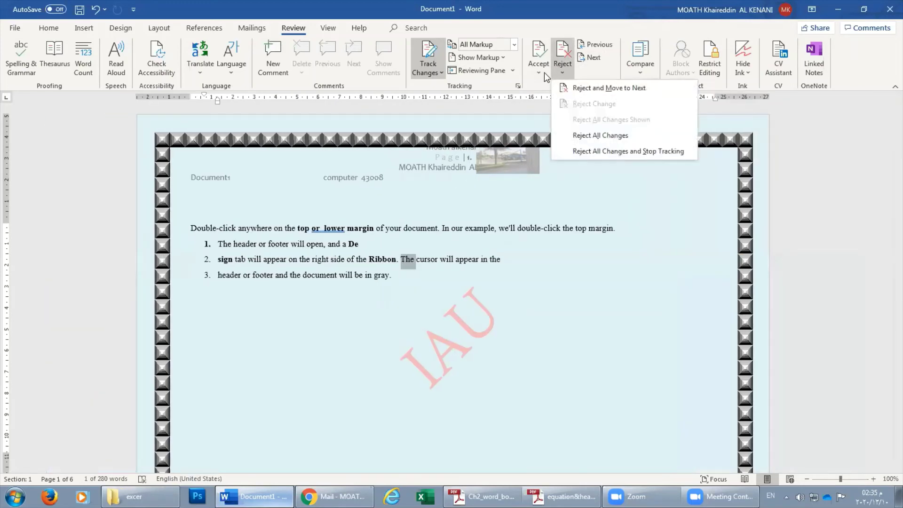
left_click(541, 73)
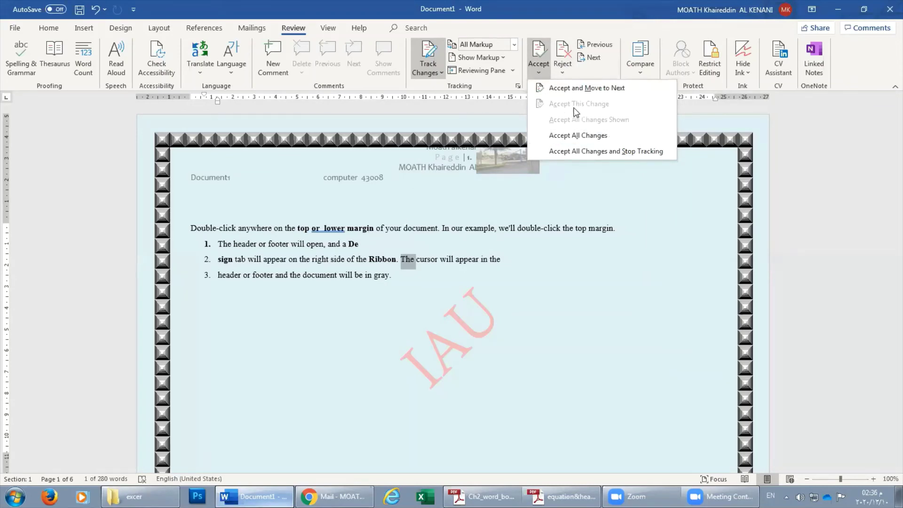
left_click(563, 71)
left_click(563, 71)
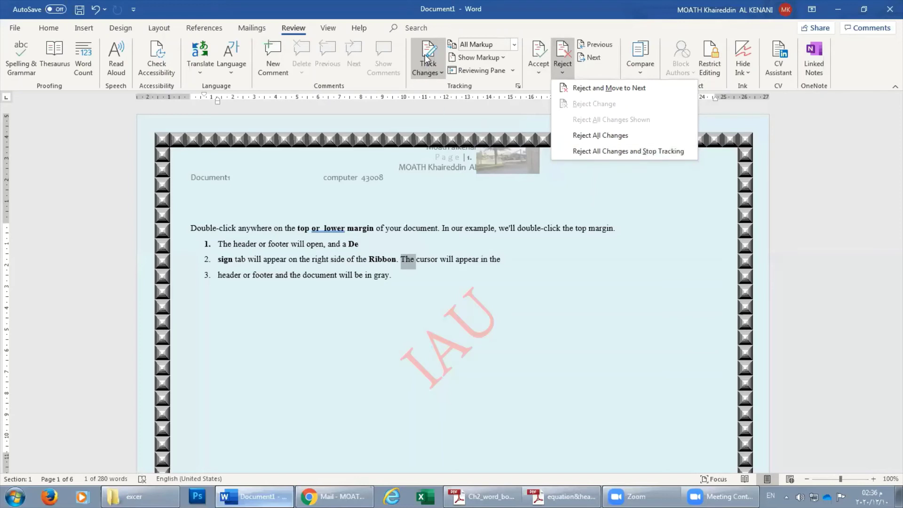
left_click(539, 74)
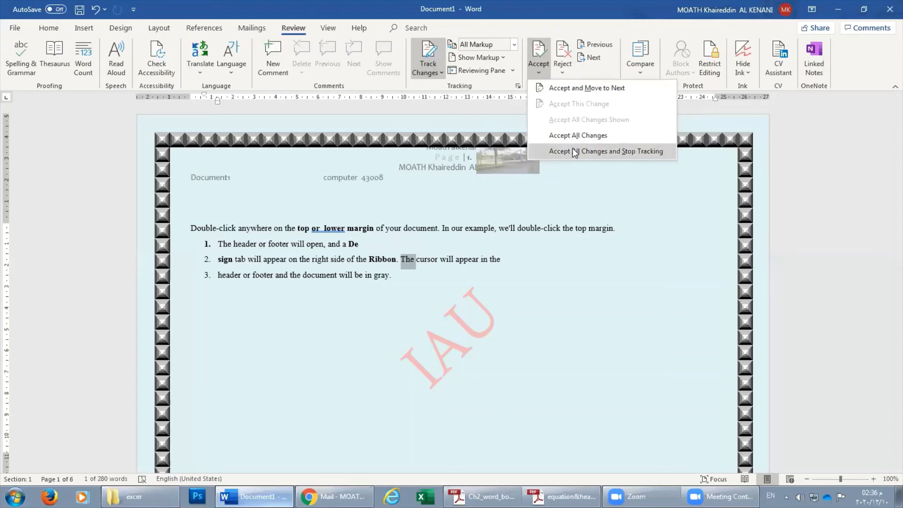
With Track Changes off, delete the trailing 'r' of 'your' so it reads 'you document'
left_click(513, 118)
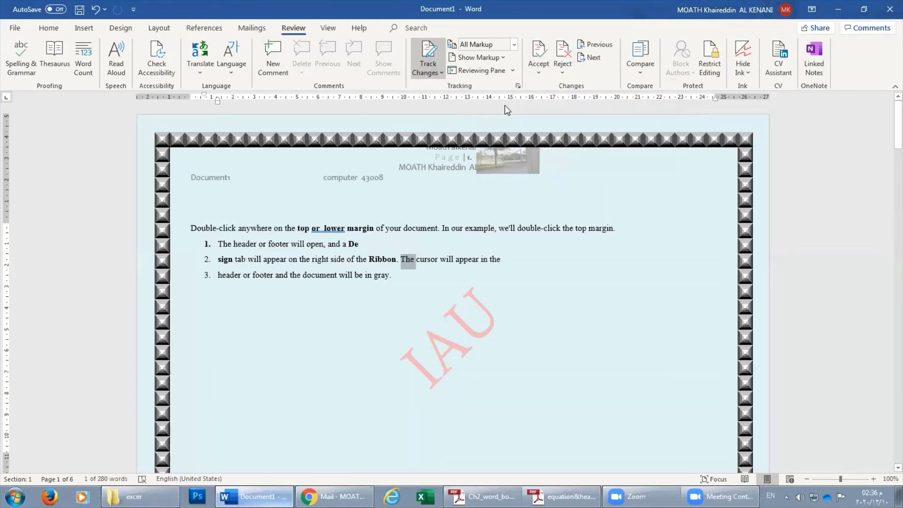
left_click(428, 71)
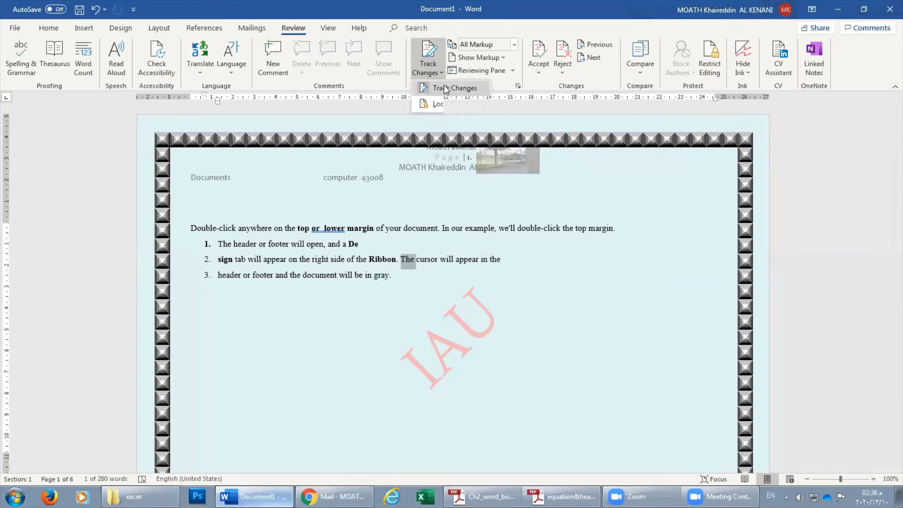
left_click(445, 89)
left_click(407, 259)
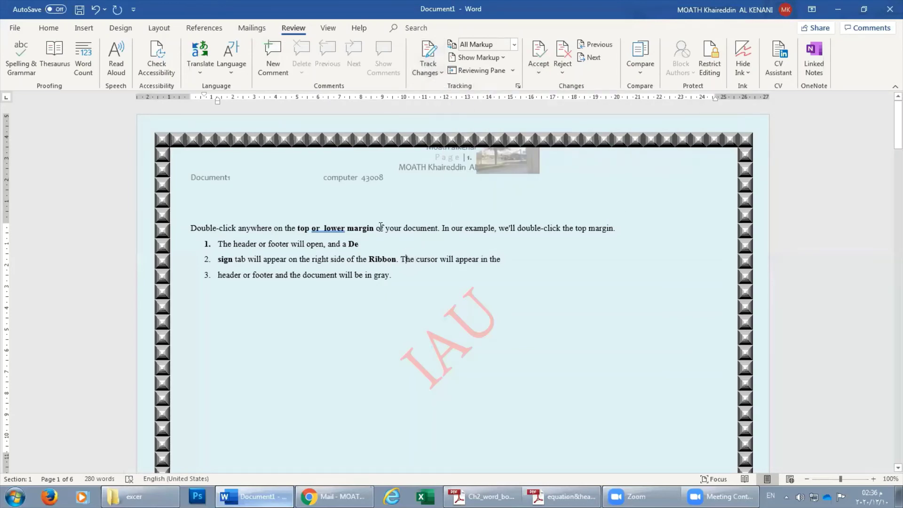
left_click(374, 231)
double_click(371, 228)
left_click(377, 228)
left_click_drag(388, 228, 401, 229)
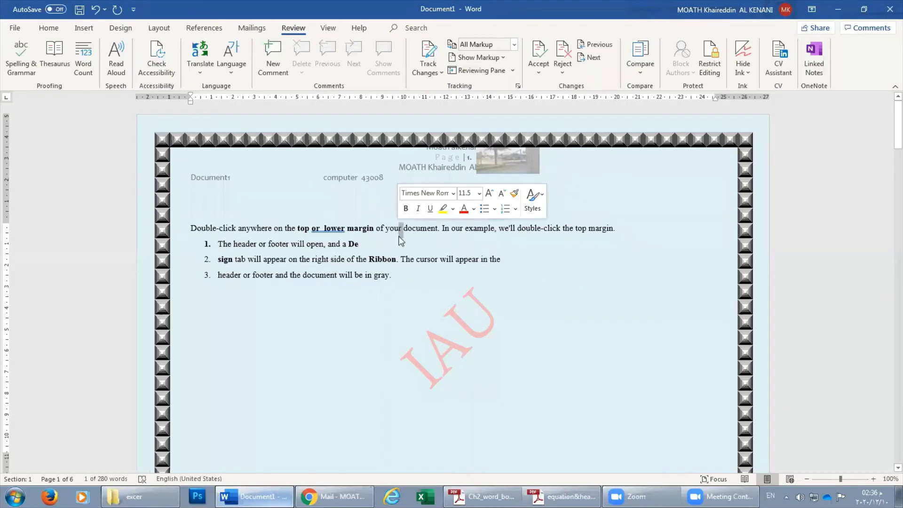
key("Delete")
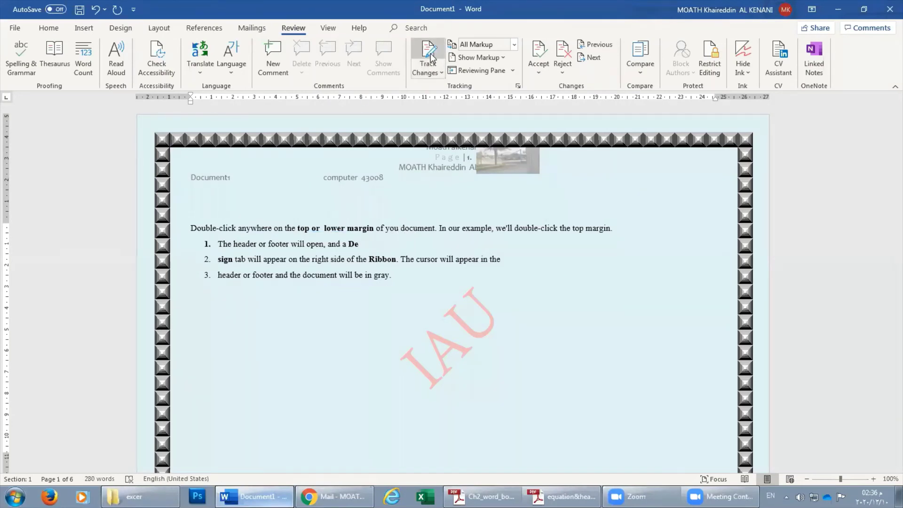
Turn Track Changes back on and clear the text selection
left_click(433, 66)
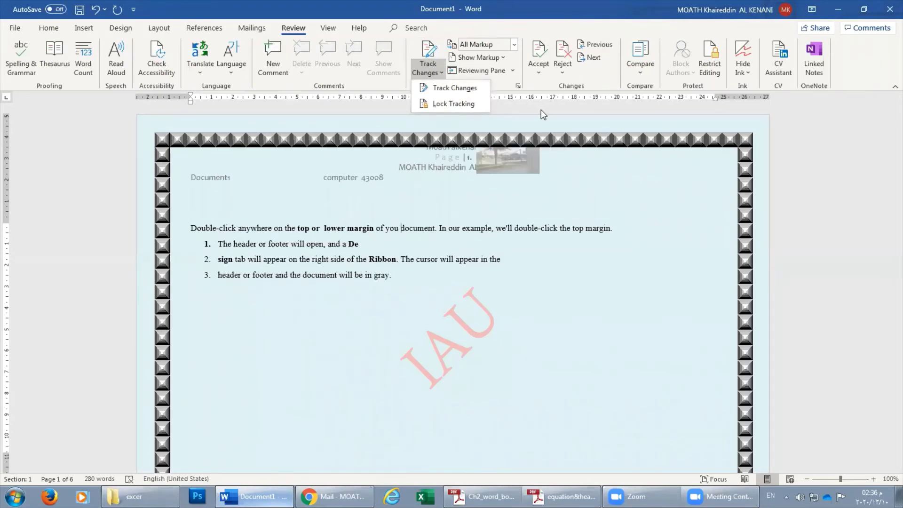
left_click(428, 71)
left_click(428, 70)
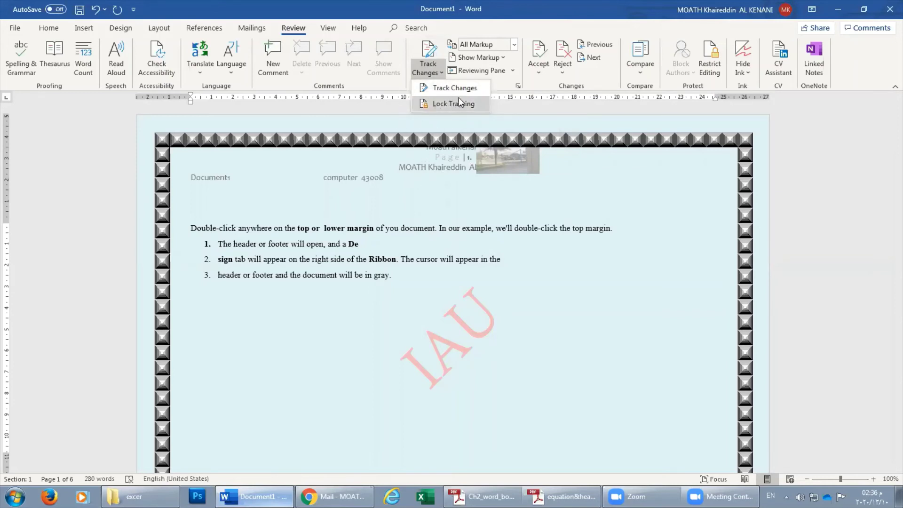
left_click(401, 229)
left_click_drag(355, 229, 367, 230)
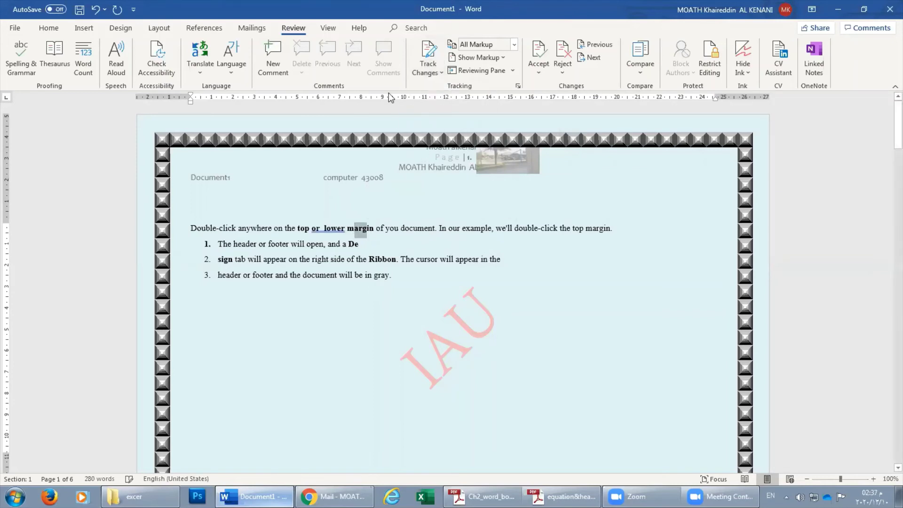
left_click(429, 69)
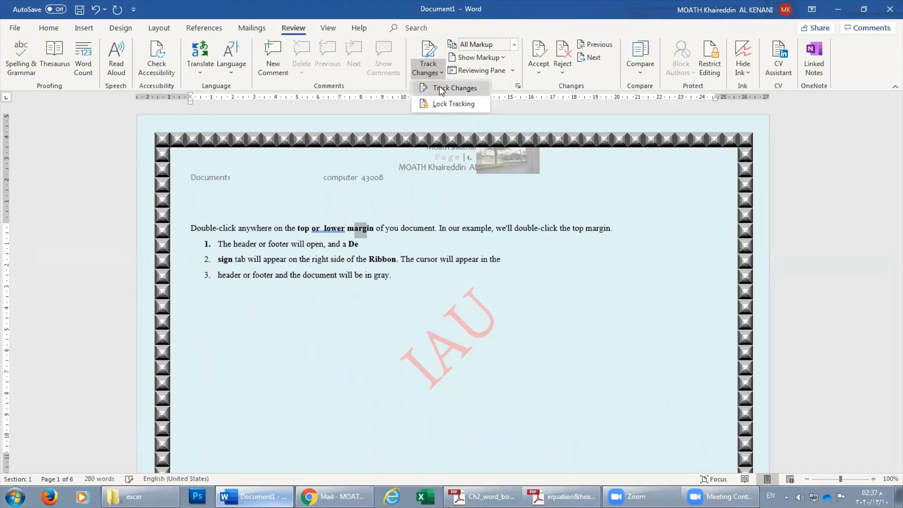
left_click(441, 90)
left_click(428, 70)
left_click(421, 212)
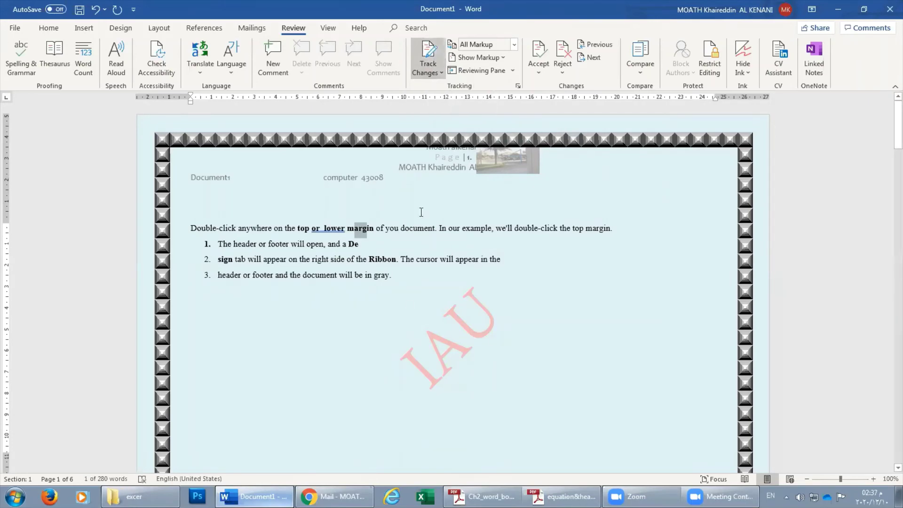
left_click(449, 268)
Scroll Ch2_word_book.pdf to section 3.11.5 Compare documents on page 121, then minimize Adobe Reader
left_click(562, 496)
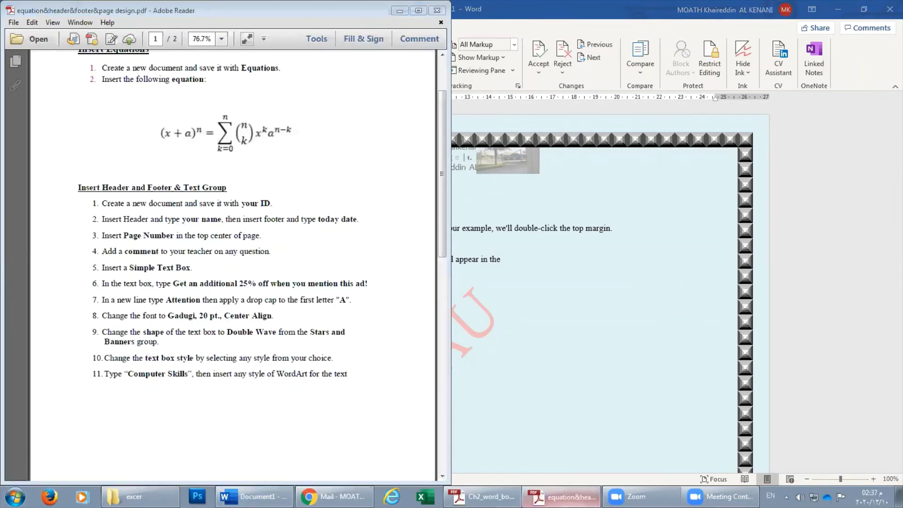
left_click(483, 496)
scroll(262, 264, "down", 5)
scroll(264, 270, "down", 5)
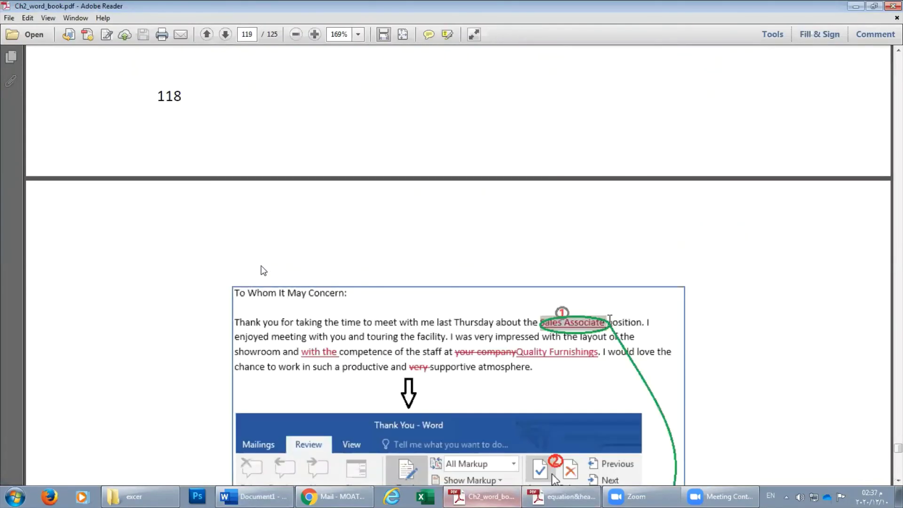
scroll(263, 271, "down", 5)
scroll(261, 268, "down", 5)
scroll(261, 266, "down", 3)
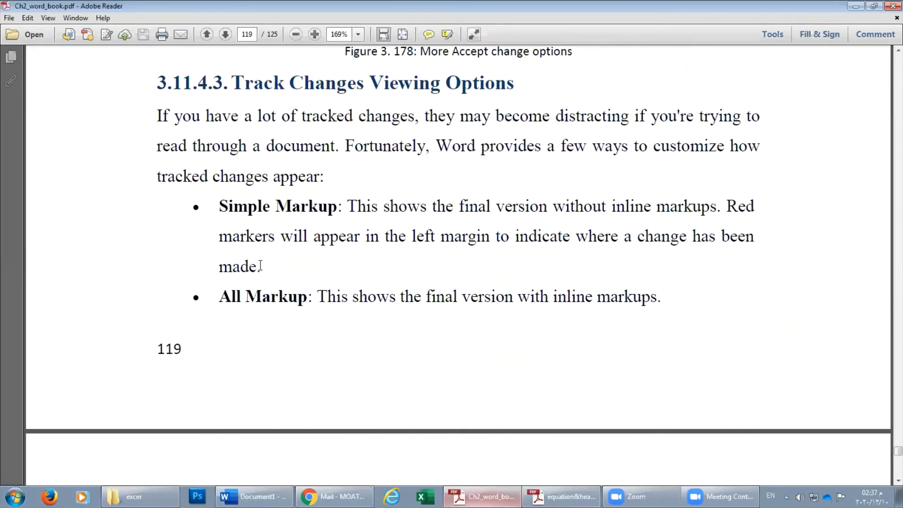
scroll(260, 267, "down", 5)
scroll(261, 267, "down", 5)
scroll(260, 266, "down", 6)
scroll(261, 265, "down", 8)
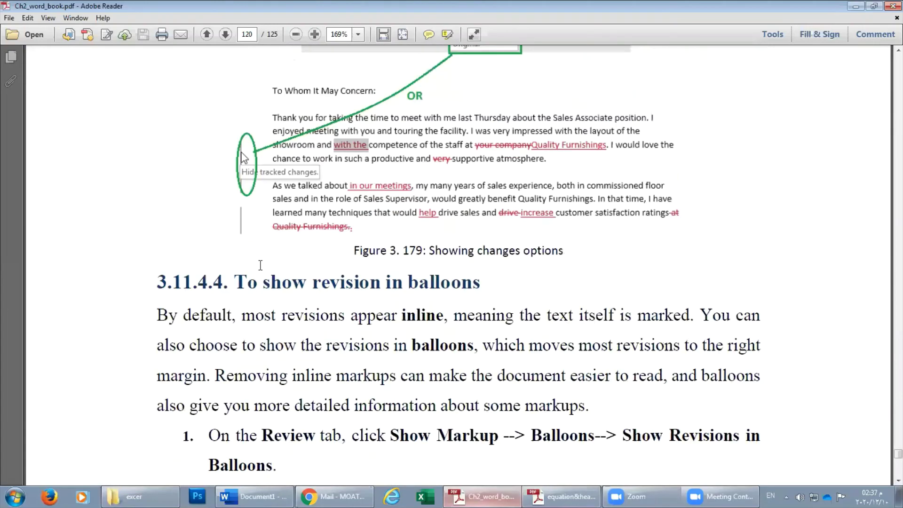
scroll(260, 265, "down", 5)
scroll(260, 265, "down", 5)
scroll(261, 265, "down", 7)
scroll(260, 265, "down", 7)
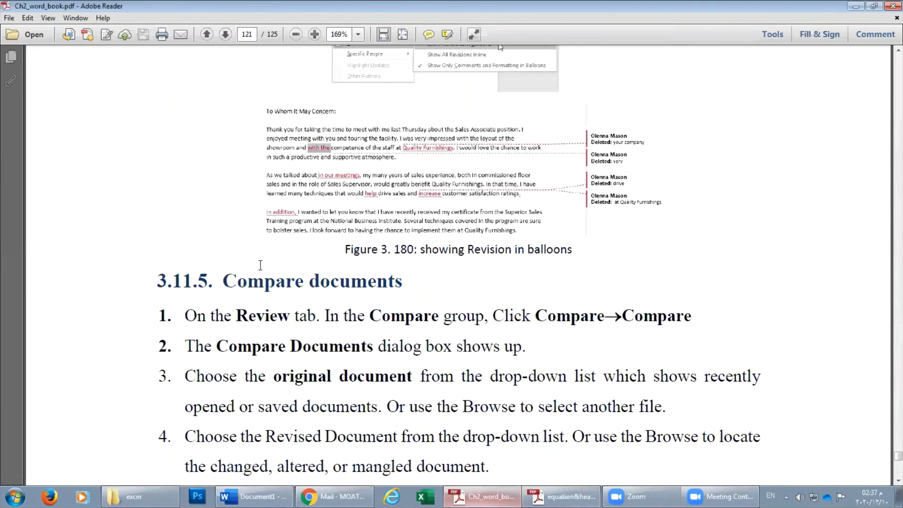
scroll(260, 266, "down", 5)
scroll(260, 266, "down", 2)
scroll(260, 266, "down", 3)
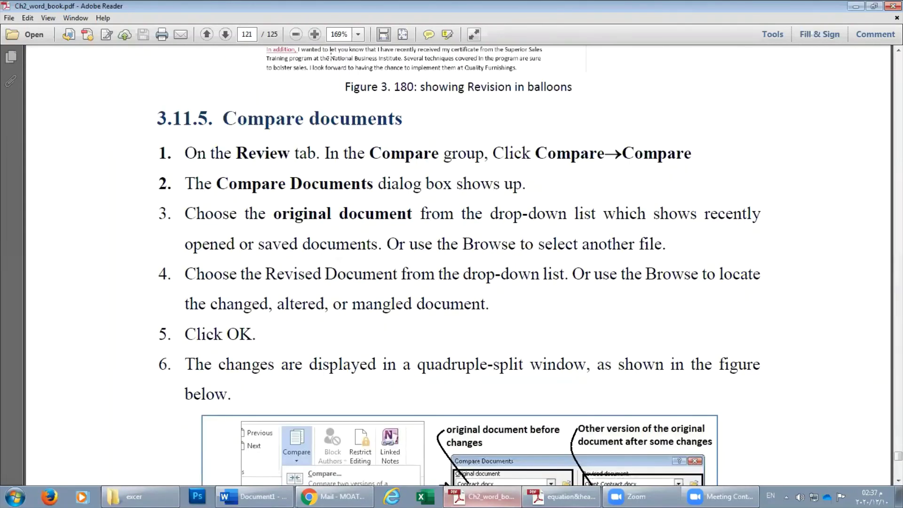
left_click(856, 7)
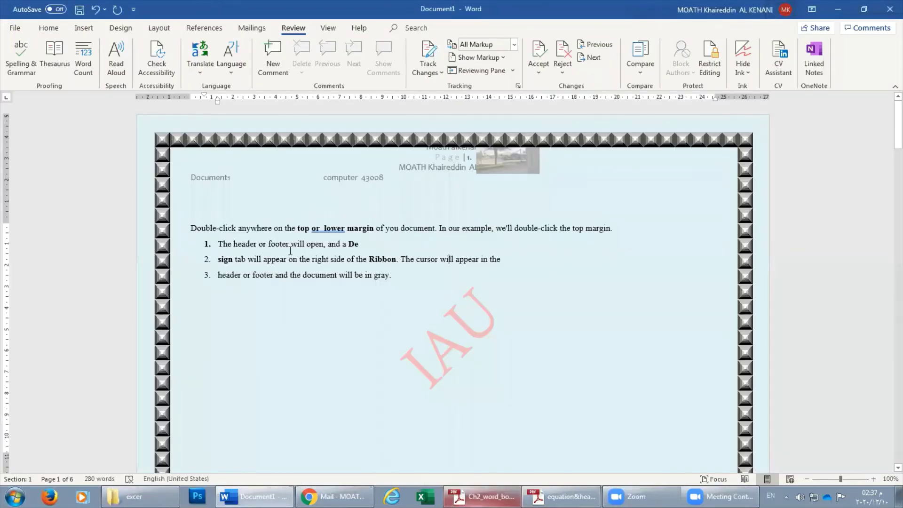
Minimize Word and Explorer to reach the desktop, and close the Hi test document
mouse_move(897, 128)
left_mouse_down()
mouse_move(887, 244)
mouse_move(888, 42)
left_mouse_up()
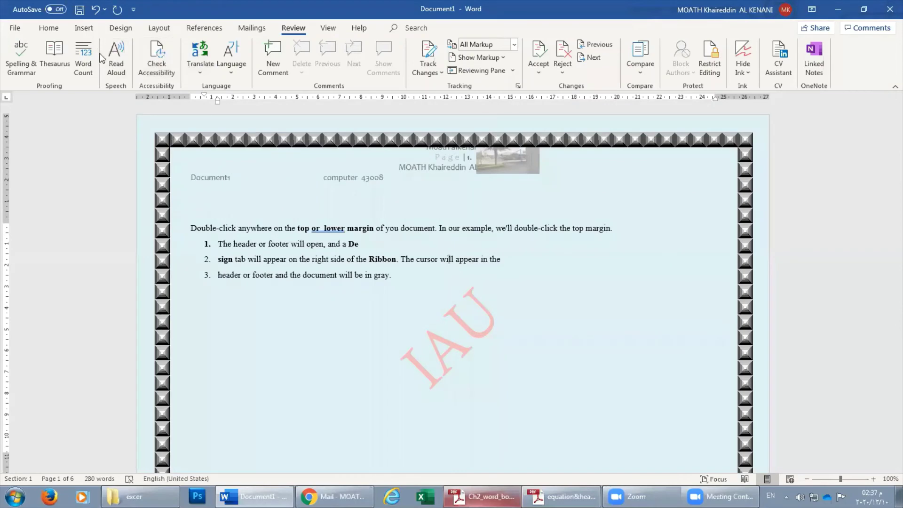
left_click(841, 10)
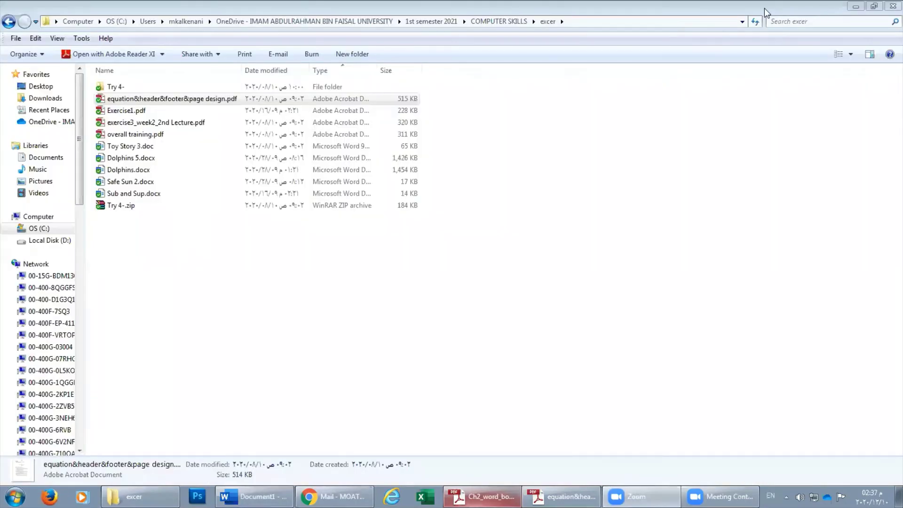
left_click(856, 7)
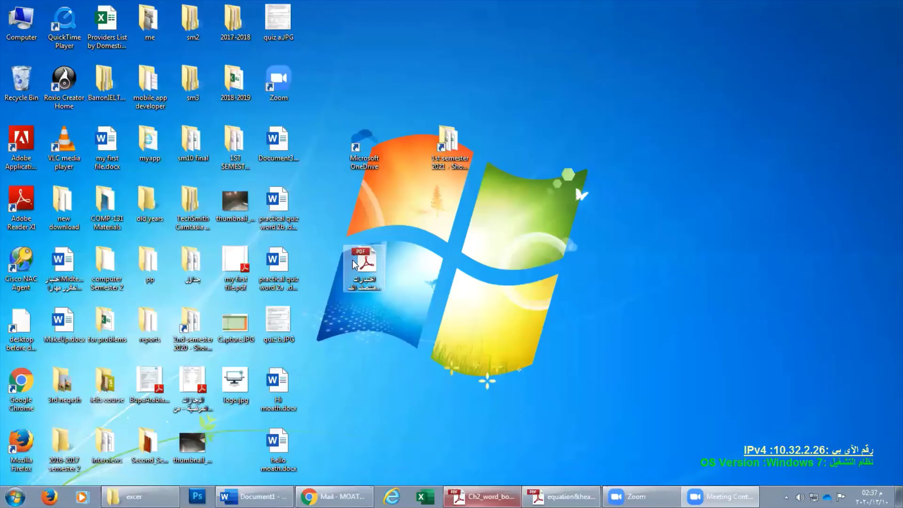
mouse_move(277, 383)
left_mouse_down()
mouse_move(274, 454)
mouse_move(536, 220)
left_mouse_up()
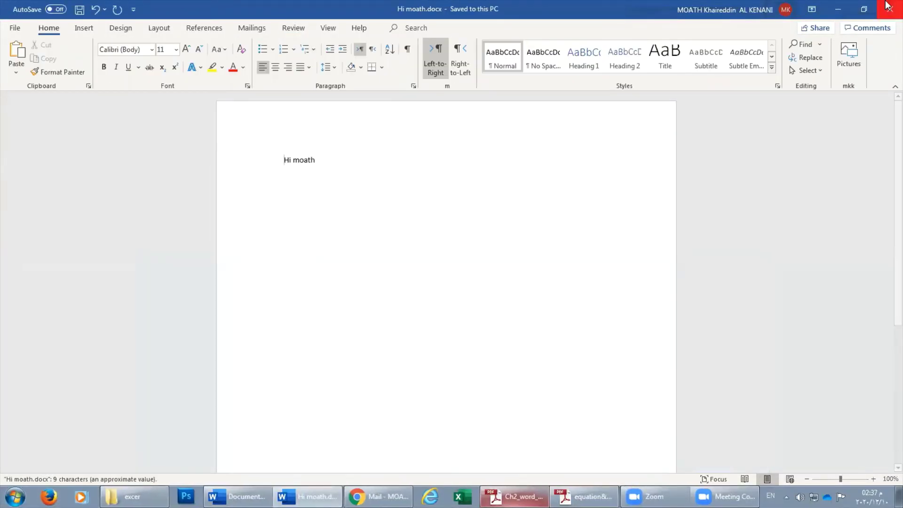
left_click(890, 9)
Open the hello test document from the desktop, then minimize it to return to Document1
left_click(838, 9)
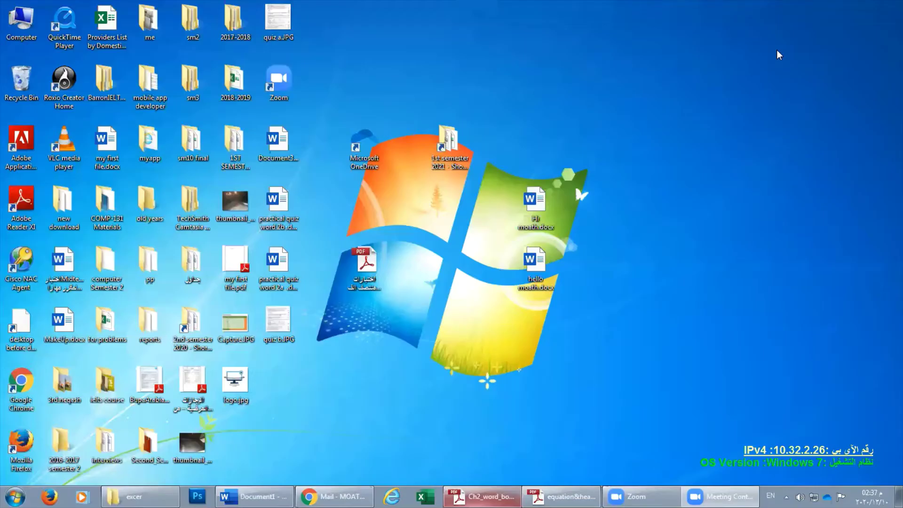
double_click(535, 259)
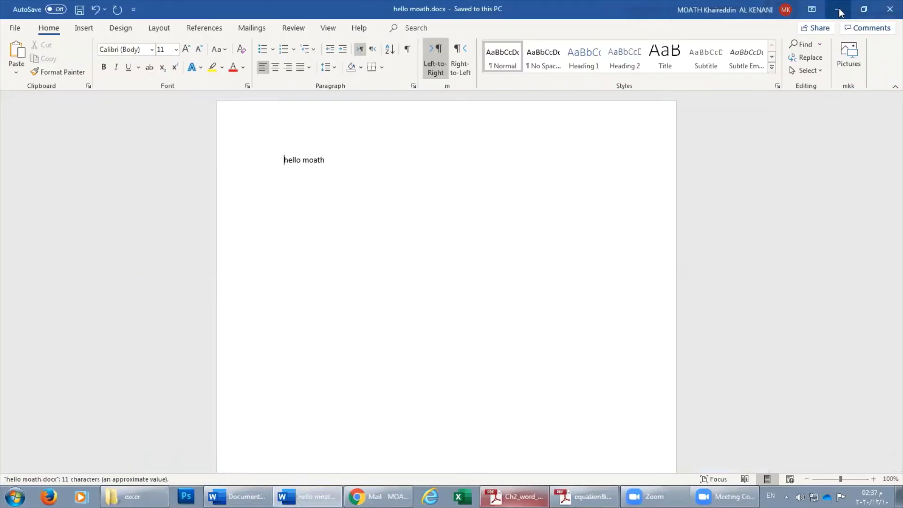
left_click(838, 9)
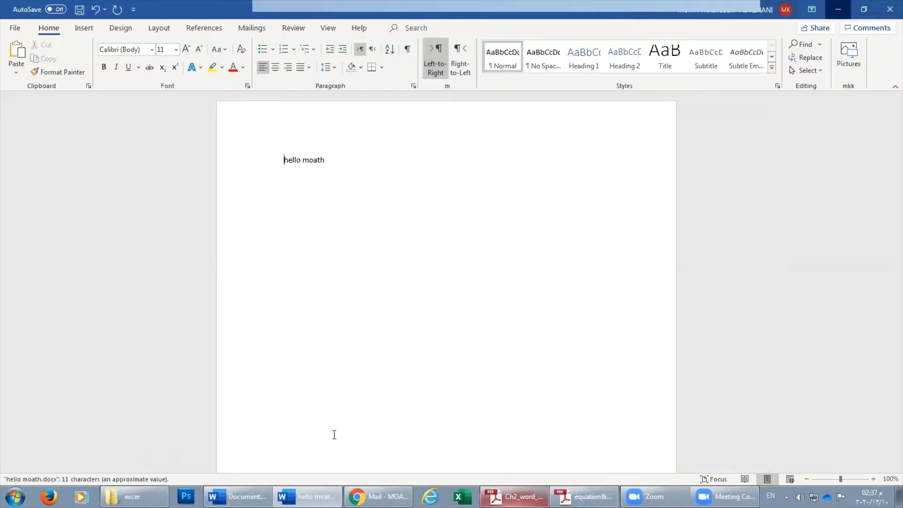
left_click(309, 496)
left_click(309, 496)
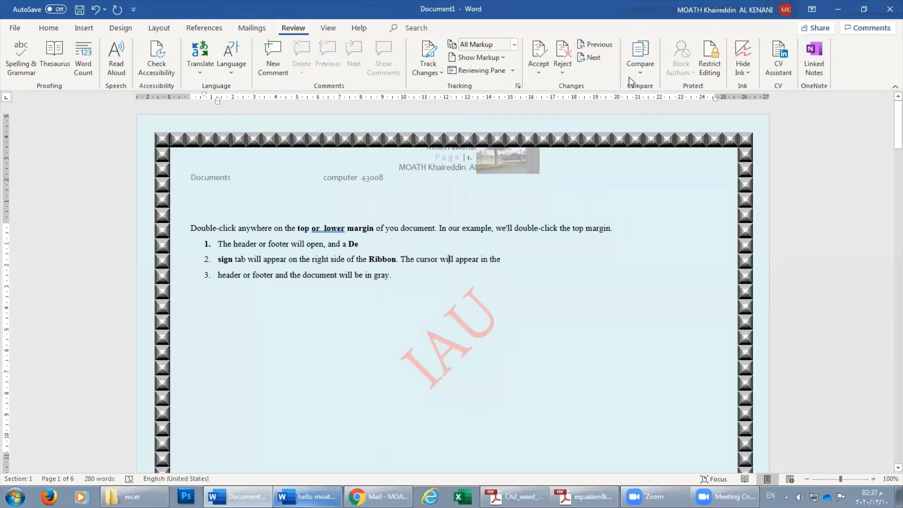
In Compare Documents, pick the Hi test file from the desktop as the original
left_click(645, 69)
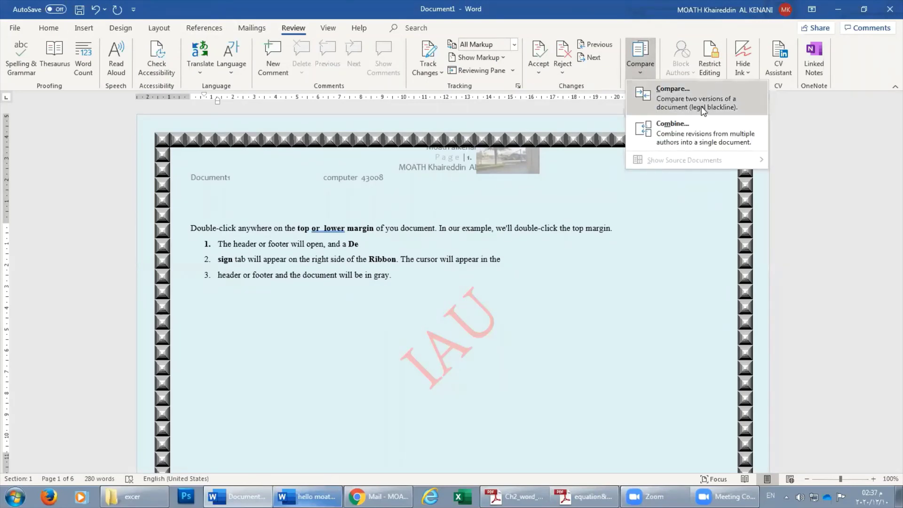
left_click(703, 111)
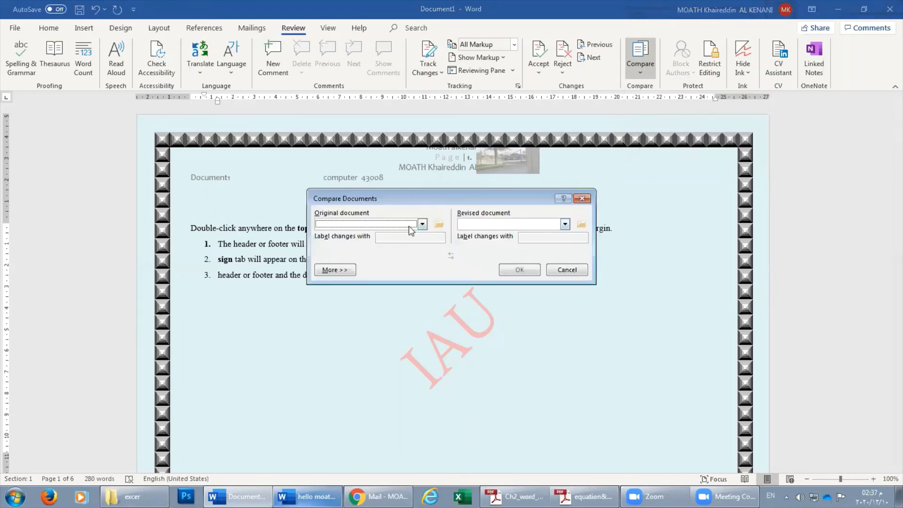
left_click(439, 224)
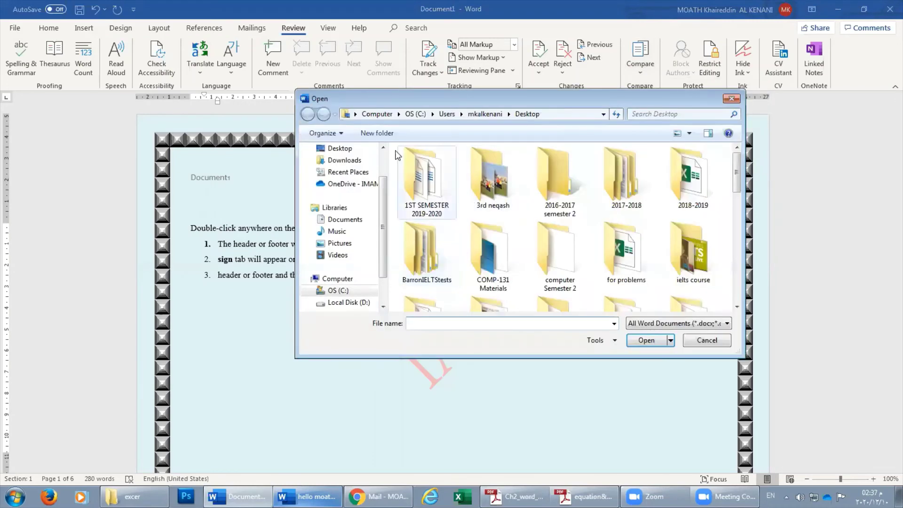
left_click(340, 148)
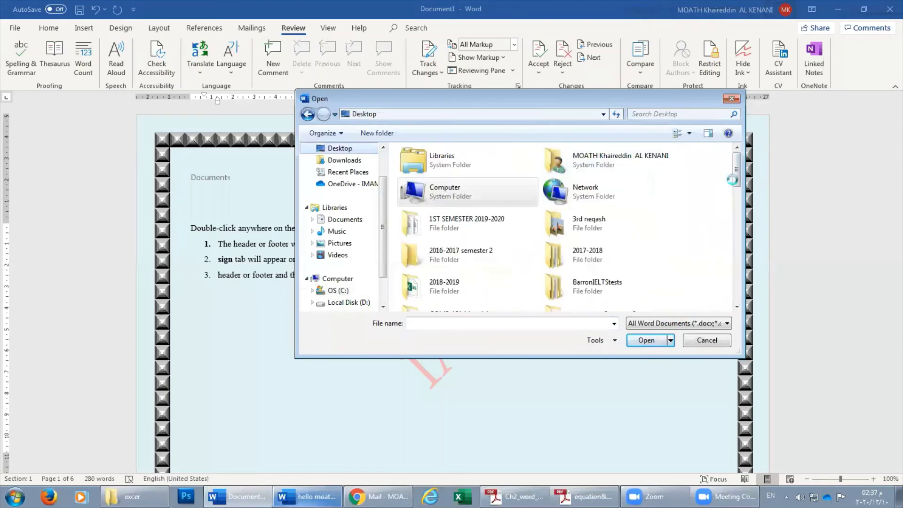
left_click_drag(737, 175, 728, 279)
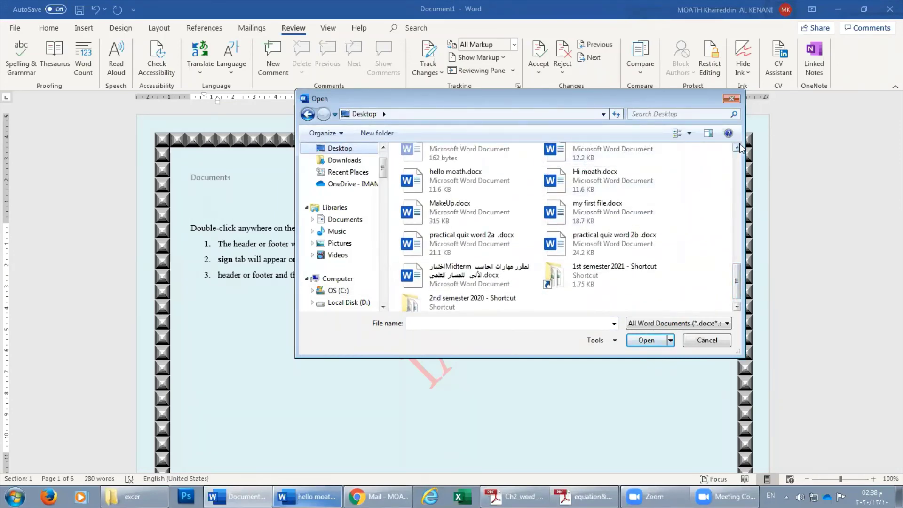
scroll(617, 158, "up", 1)
scroll(683, 157, "up", 2)
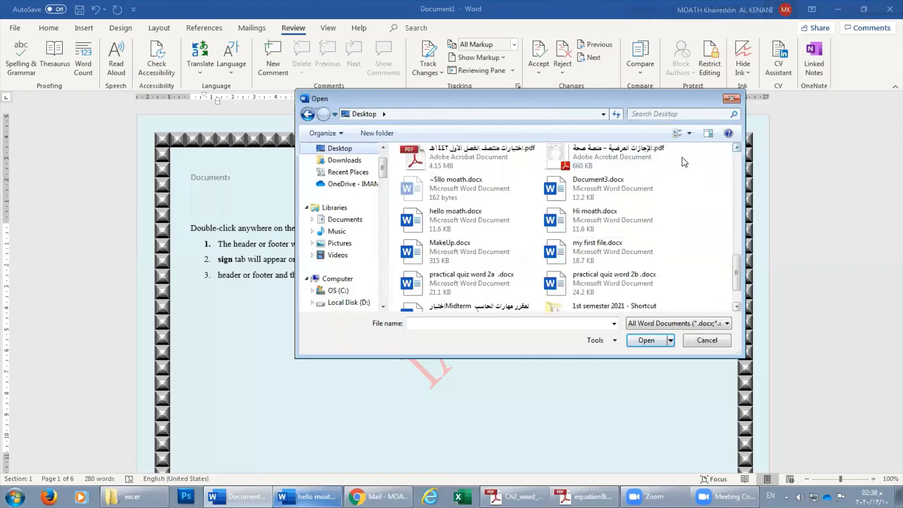
left_click(589, 215)
left_click(649, 340)
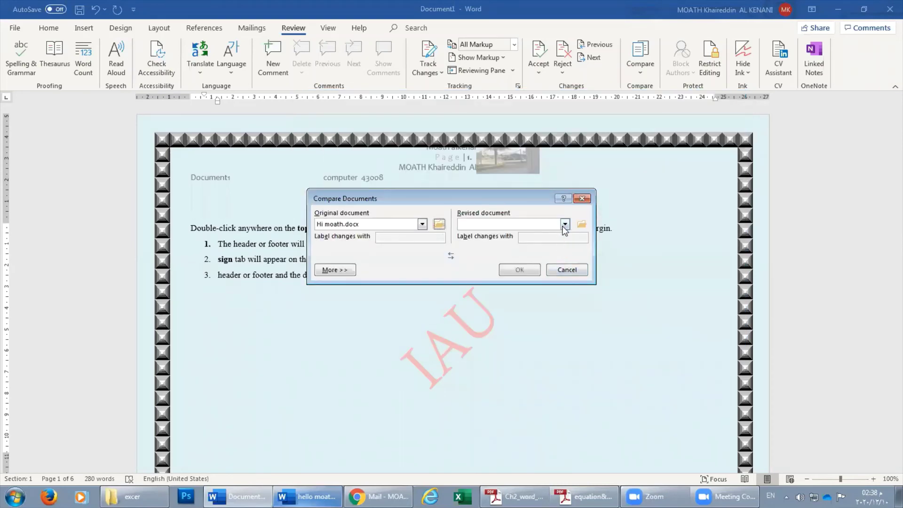
Pick the hello test file from the desktop as the revised document
left_click(582, 224)
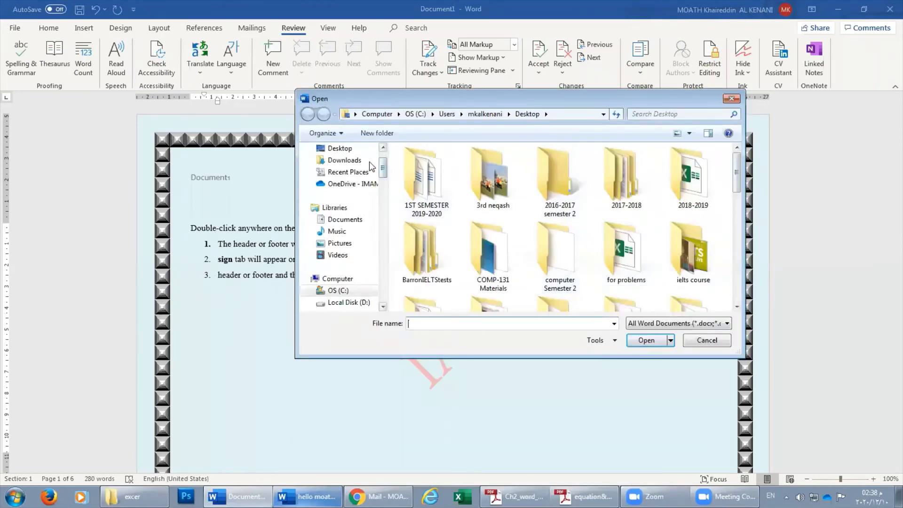
left_click(344, 149)
left_click_drag(738, 169, 735, 261)
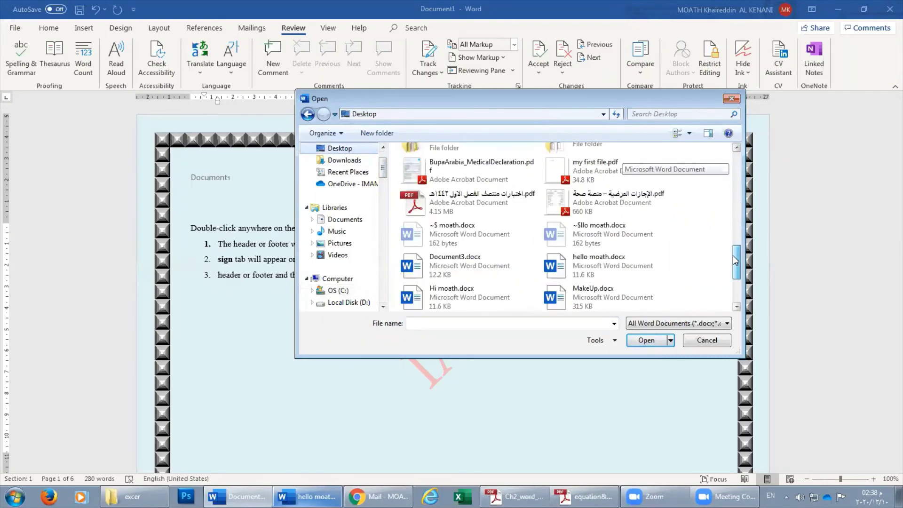
left_click(595, 269)
left_click(645, 340)
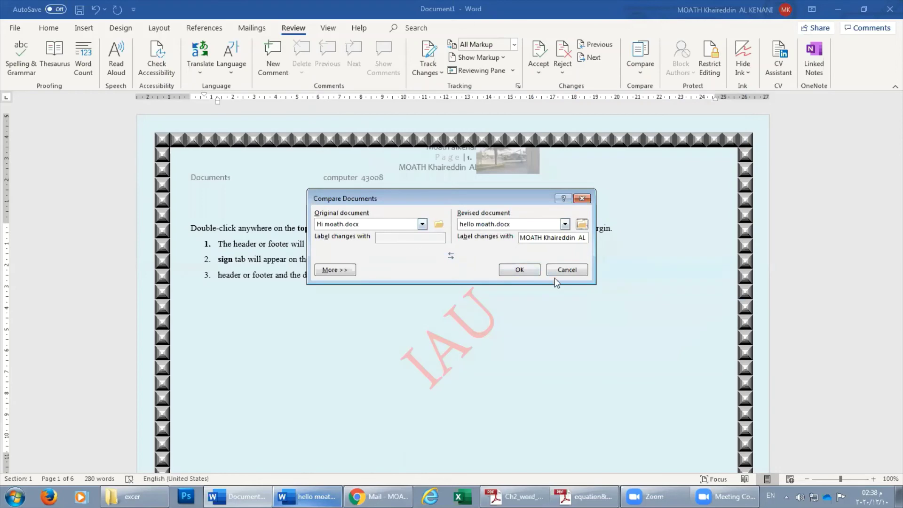
Run the comparison showing 'Hi' deleted and 'hello' inserted, then reopen and cancel Compare Documents
left_click(518, 270)
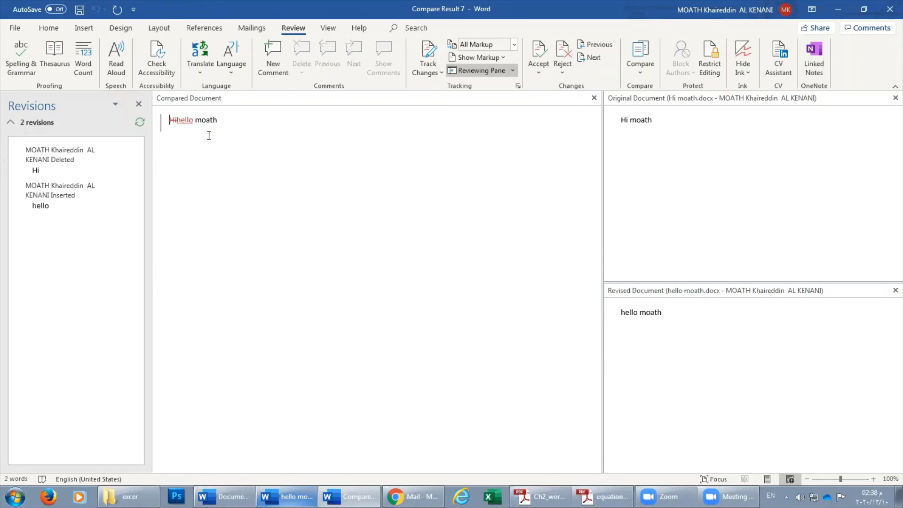
left_click(631, 73)
left_click(657, 95)
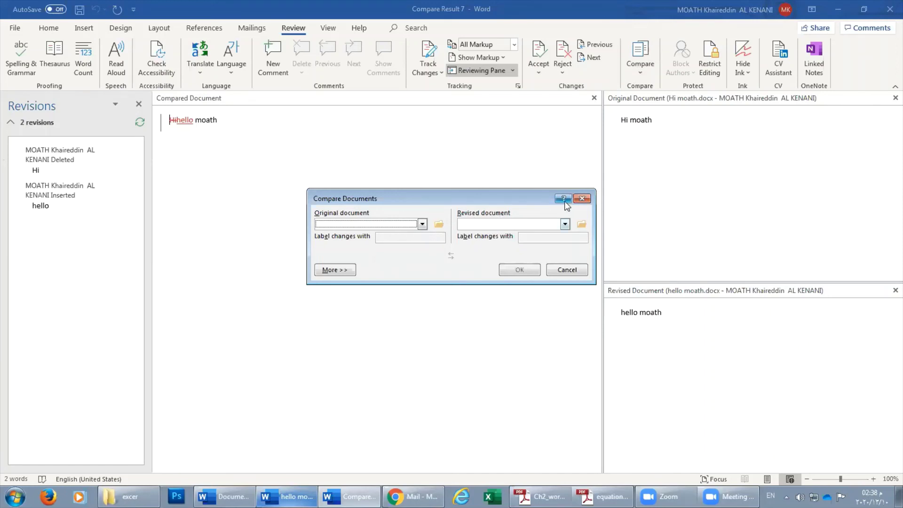
left_click(582, 198)
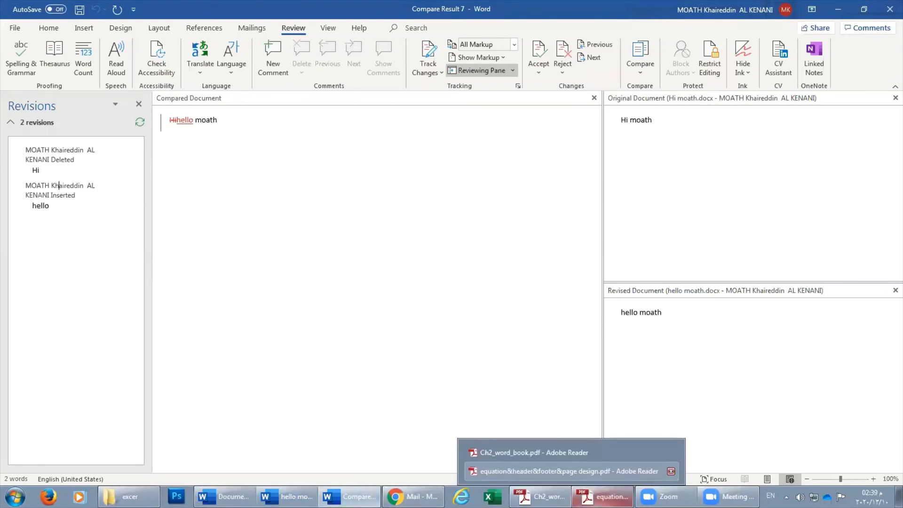
Scroll the Word book PDF to the 3.12.1 View group figure on page 122, then return to Compare Result 7
left_click(541, 497)
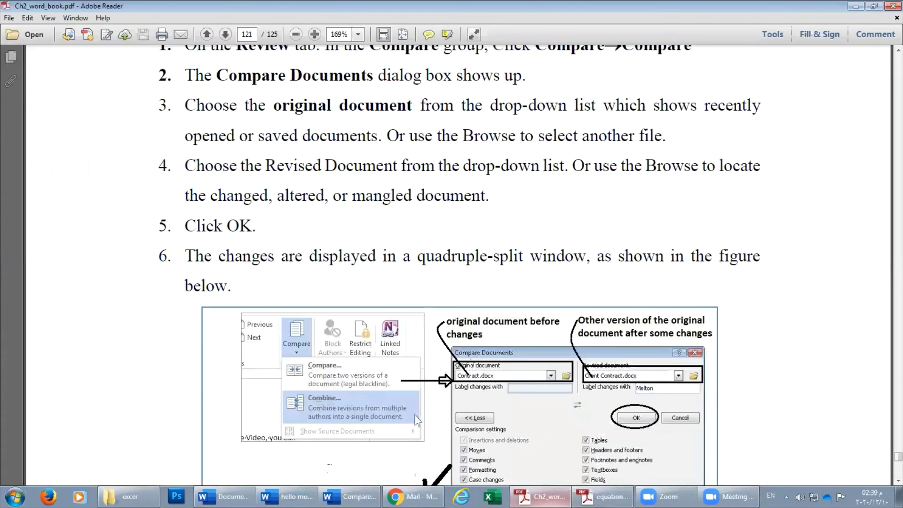
scroll(469, 362, "down", 1)
scroll(470, 362, "down", 8)
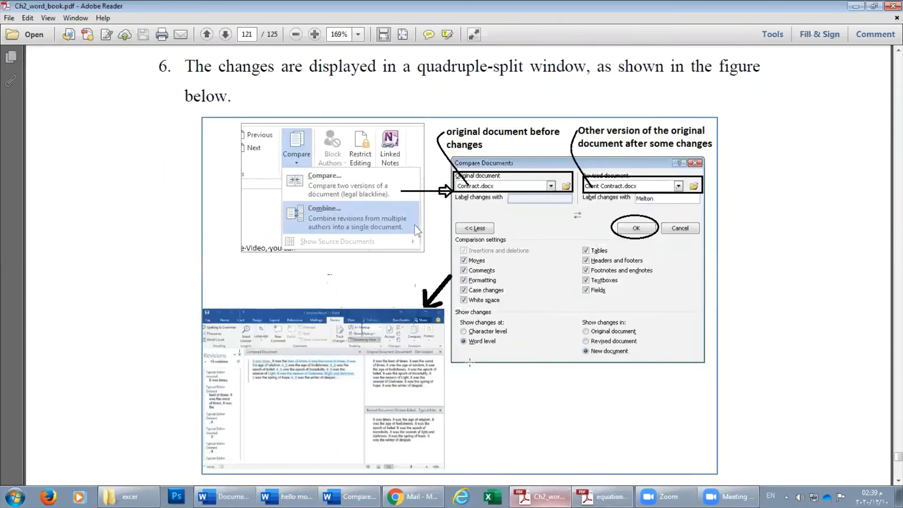
scroll(470, 362, "down", 4)
scroll(470, 362, "down", 3)
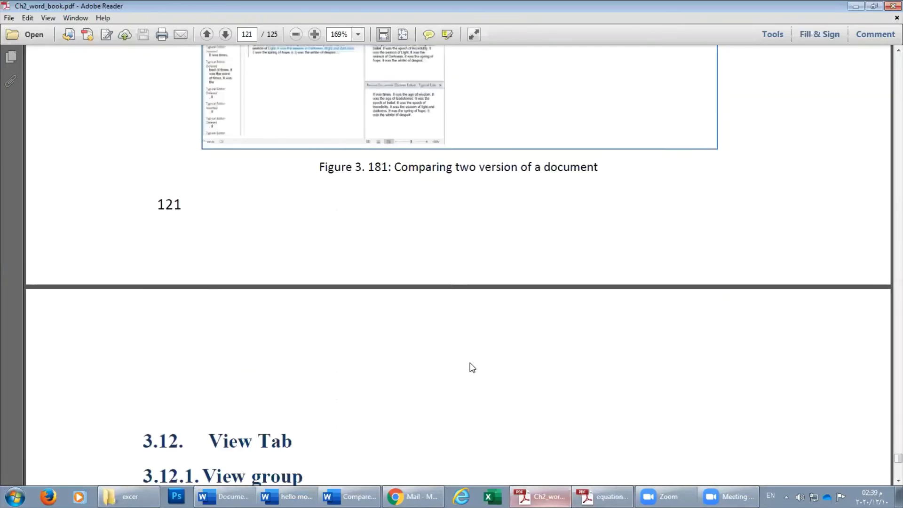
scroll(469, 365, "down", 3)
scroll(472, 368, "down", 7)
scroll(472, 368, "up", 3)
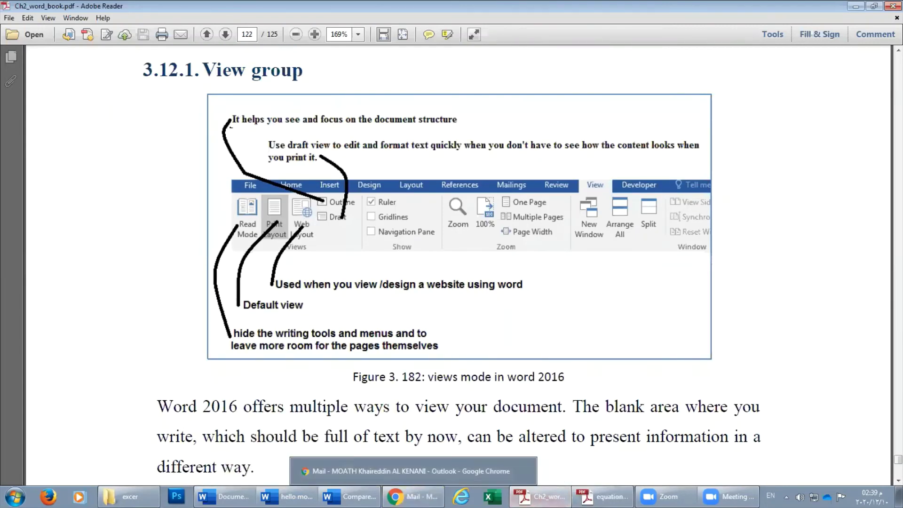
left_click(349, 496)
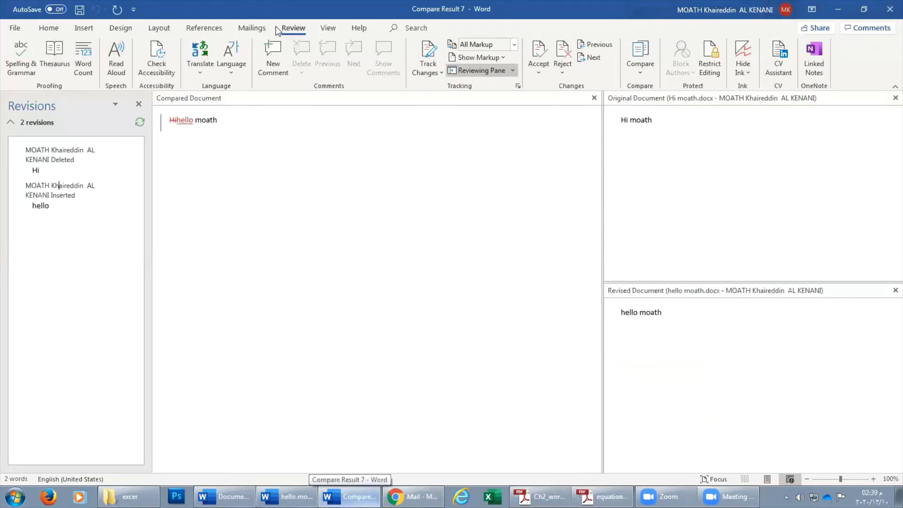
Close the Compare Result 7 window, choosing Don't Save
left_click(890, 9)
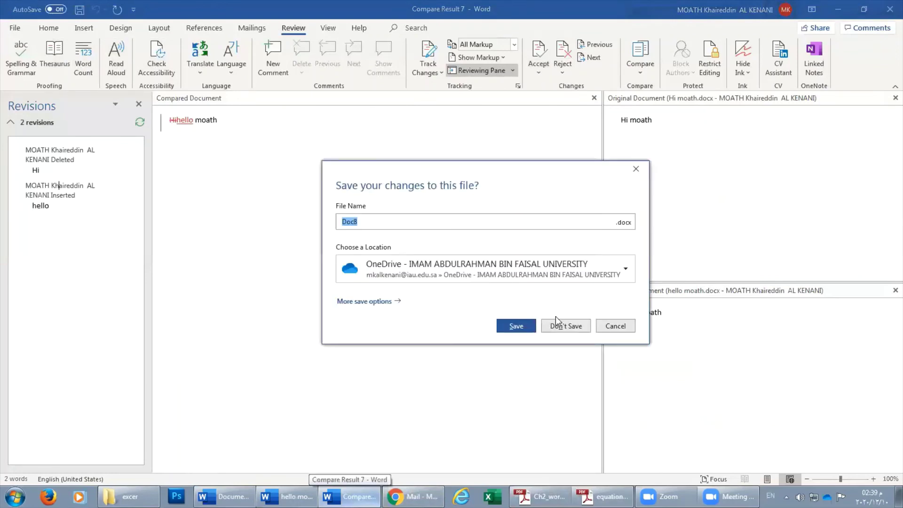
left_click(566, 326)
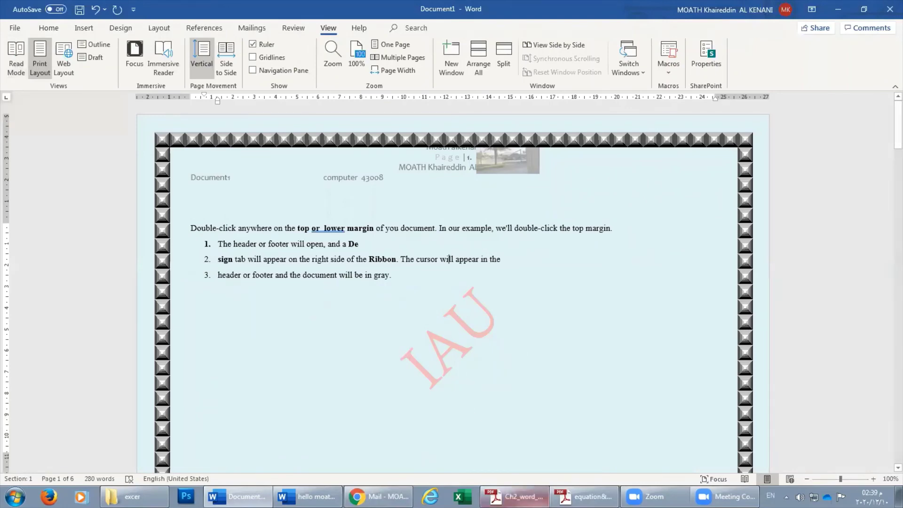
Page through the document in Read Mode, then leave it with Esc
left_click(19, 60)
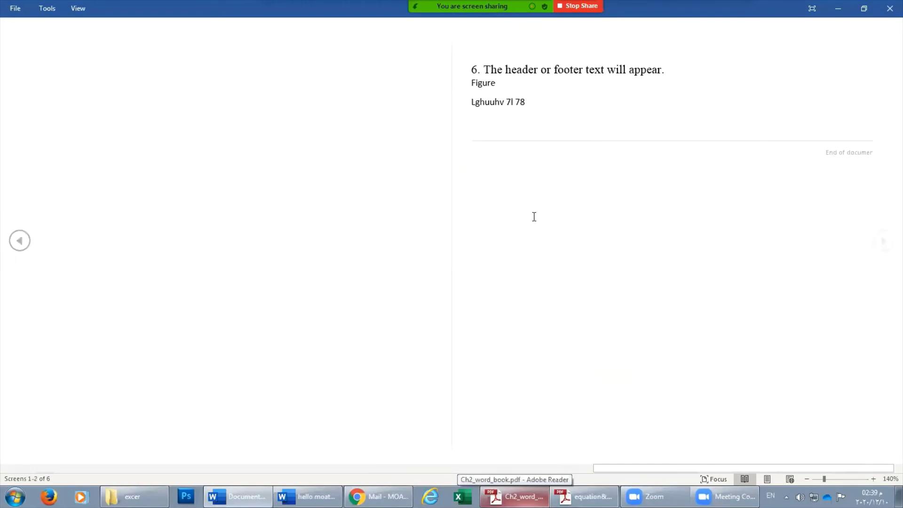
double_click(495, 201)
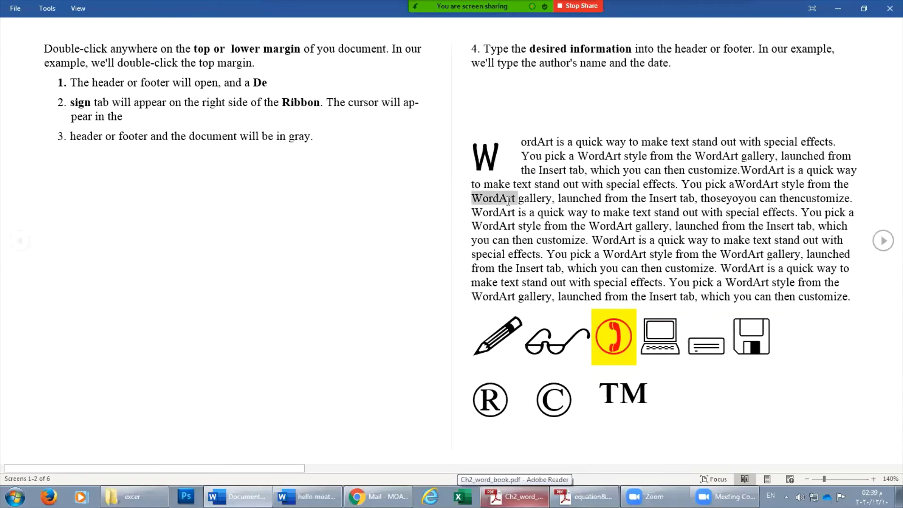
left_click_drag(569, 184, 539, 186)
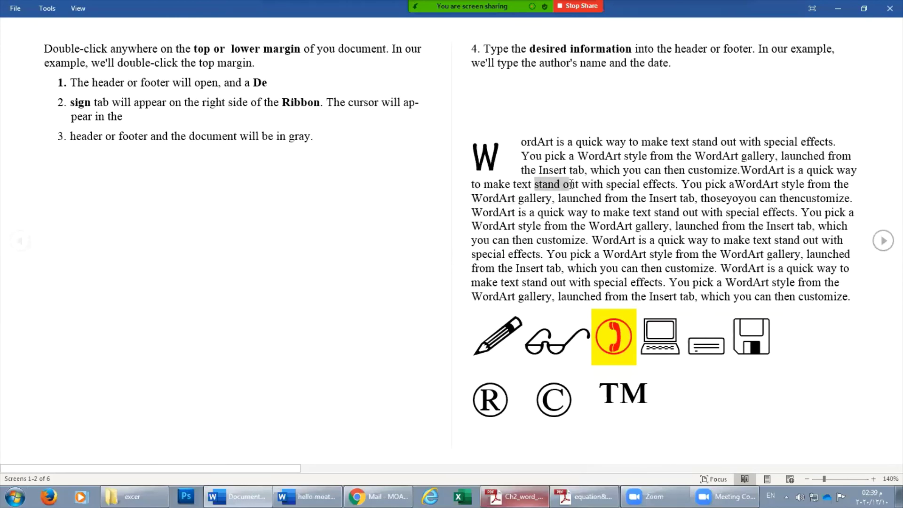
left_click(697, 207)
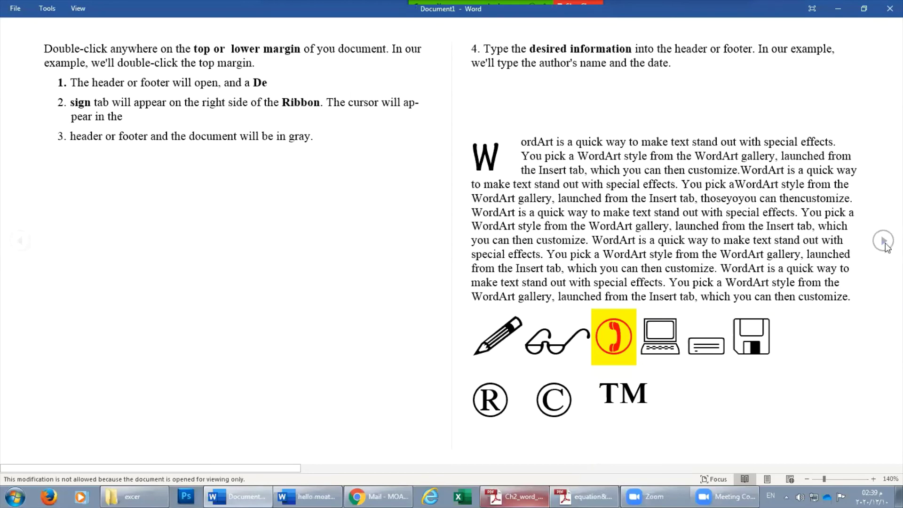
left_click(884, 242)
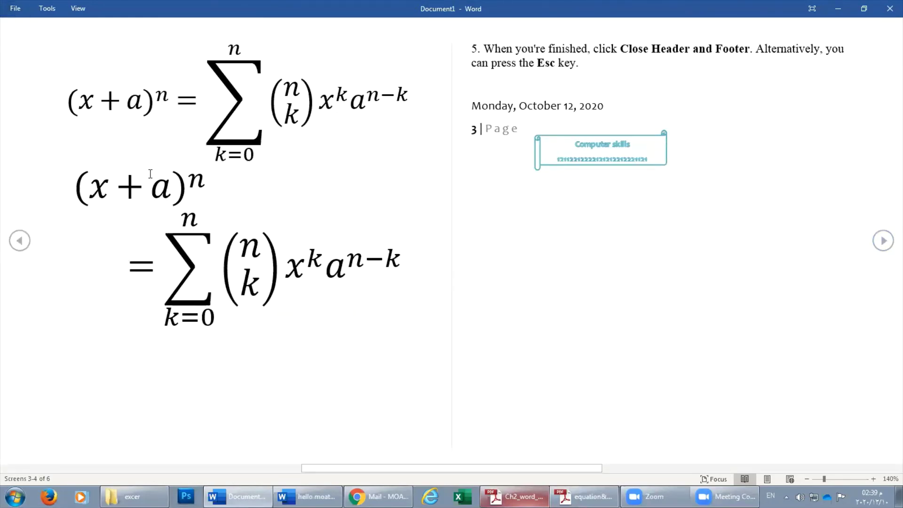
key("Escape")
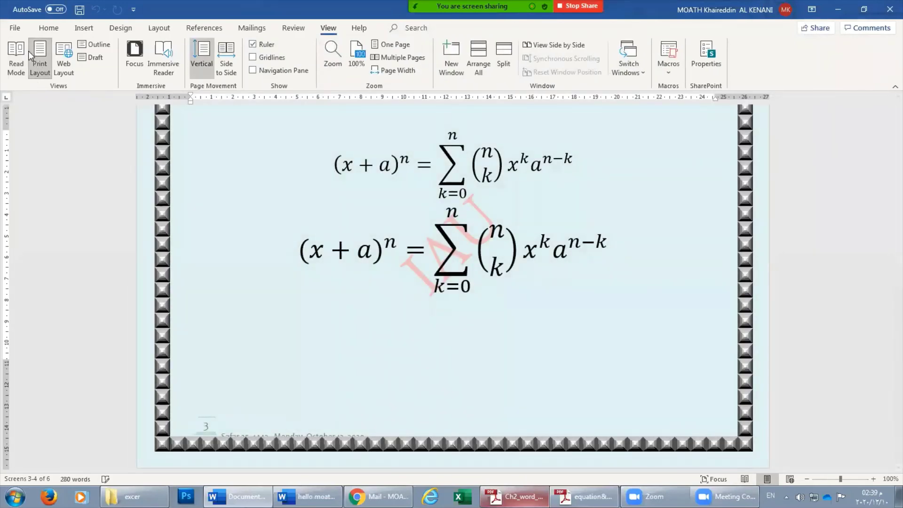
Reopen Read Mode, then choose Edit Document to return to Print Layout
left_click(24, 53)
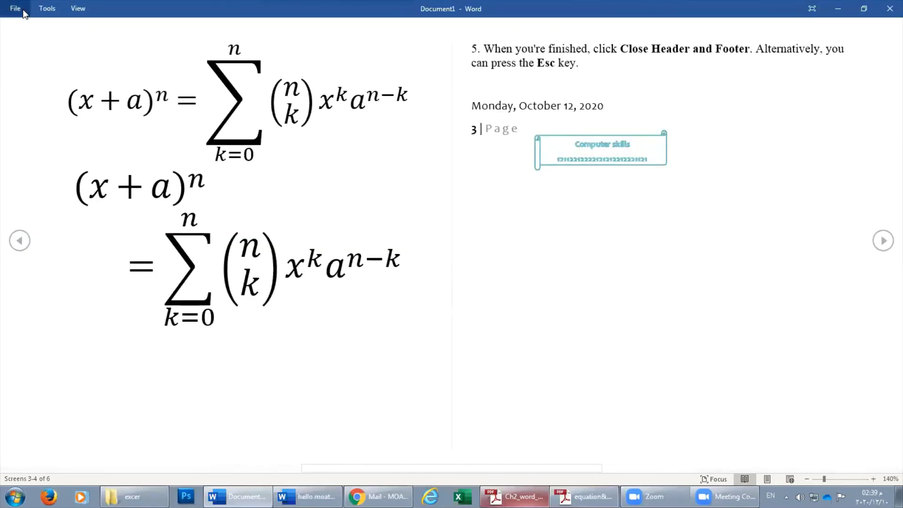
left_click(23, 9)
left_click(16, 28)
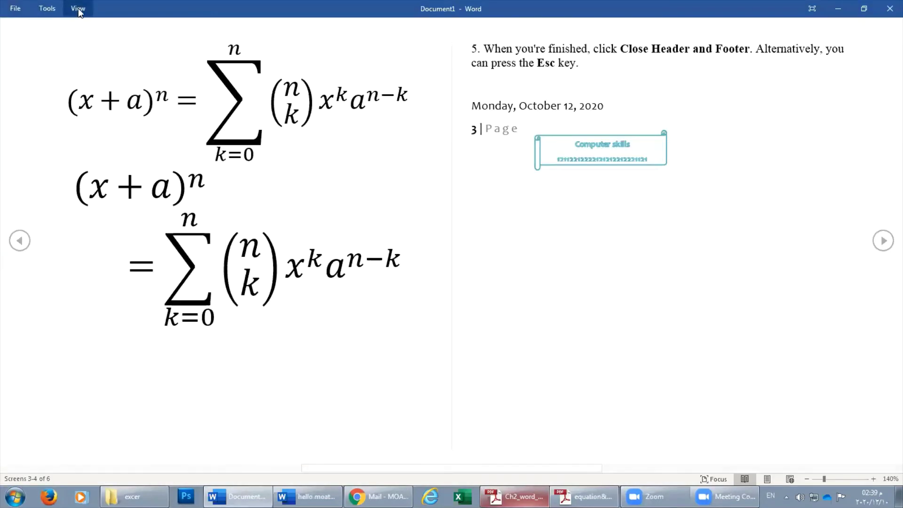
left_click(79, 13)
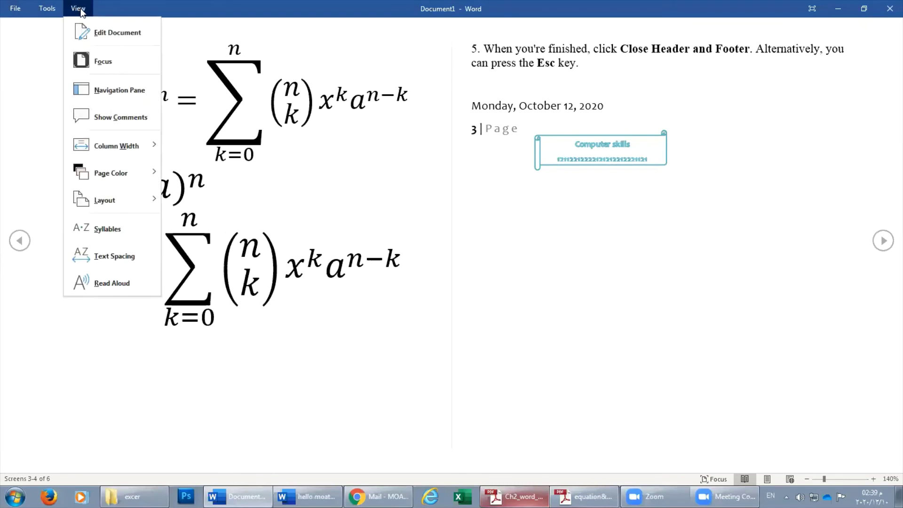
left_click(114, 33)
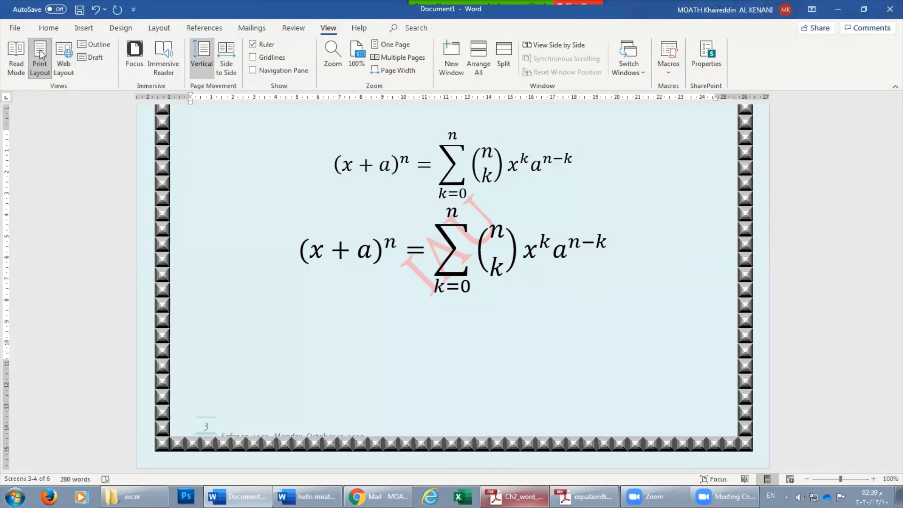
left_click(41, 73)
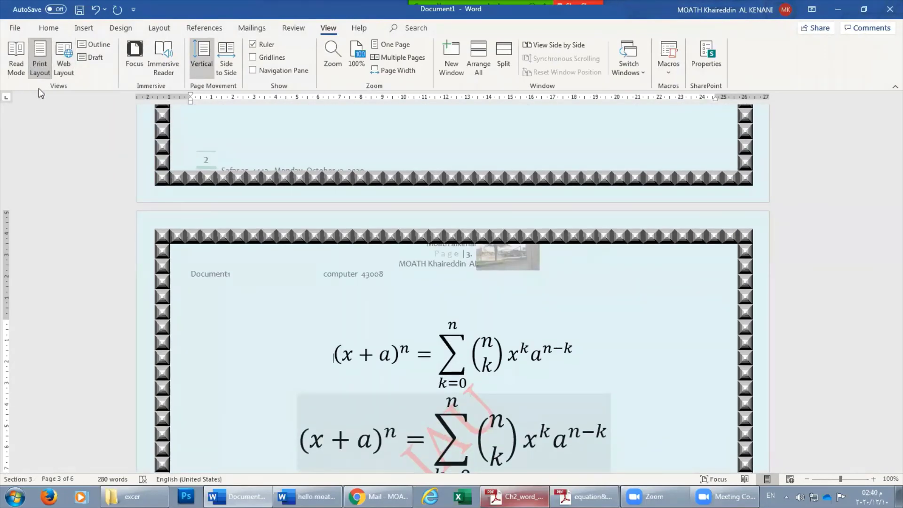
Switch the document to Web Layout and scroll through it
left_click(64, 73)
scroll(160, 222, "down", 2)
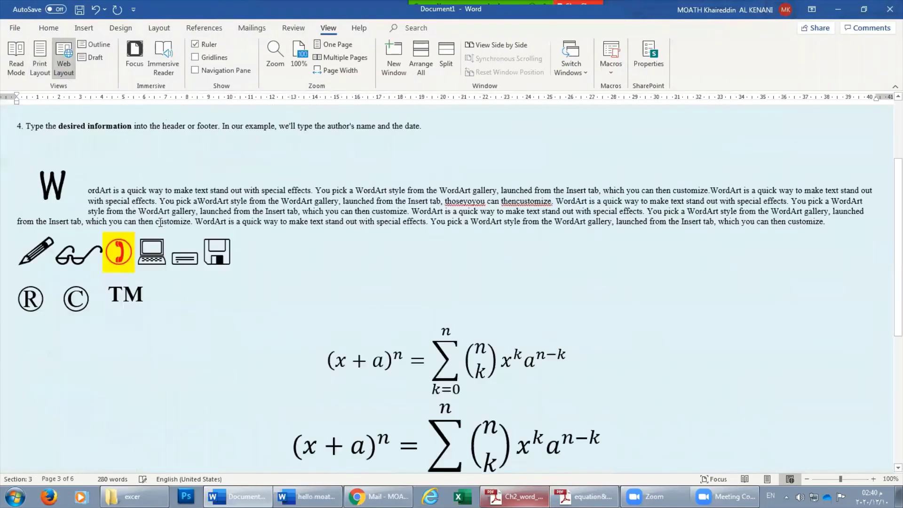
scroll(160, 222, "down", 3)
scroll(160, 222, "down", 3)
scroll(160, 222, "up", 7)
scroll(160, 222, "up", 1)
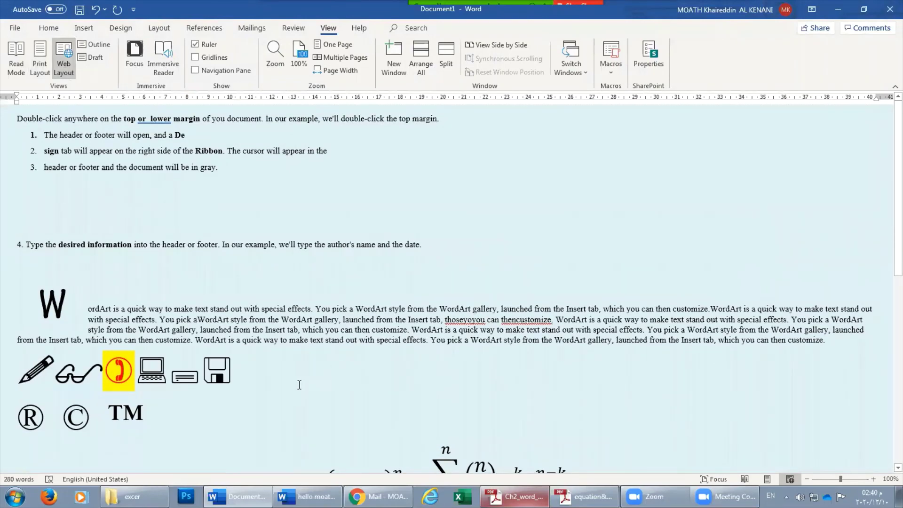
scroll(299, 384, "down", 1)
scroll(78, 236, "down", 5)
scroll(78, 236, "up", 4)
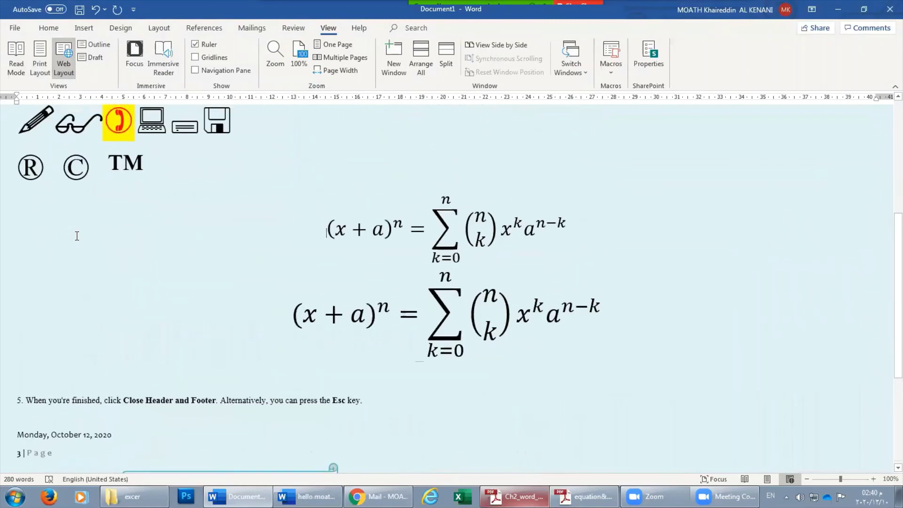
scroll(77, 236, "up", 5)
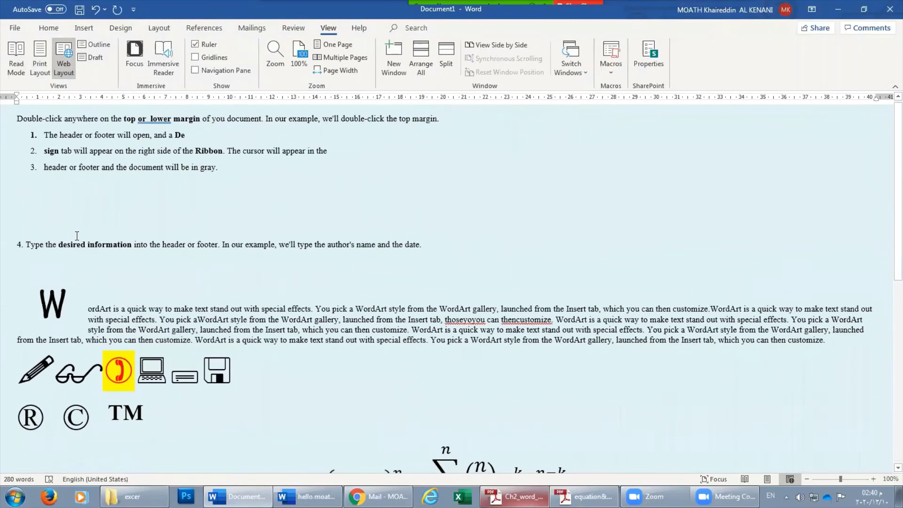
Save the document as the Web Page (*.htm) file Double.htm in Documents
left_click(15, 28)
left_click(54, 182)
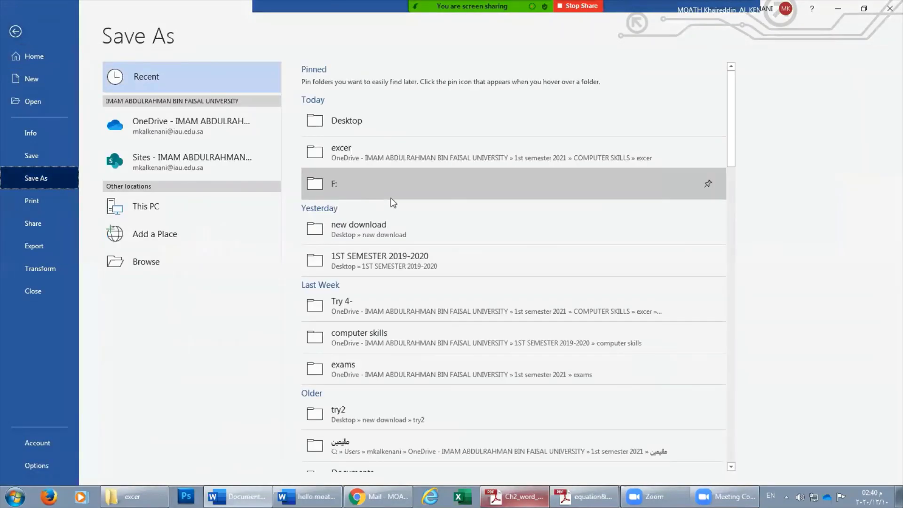
left_click(224, 261)
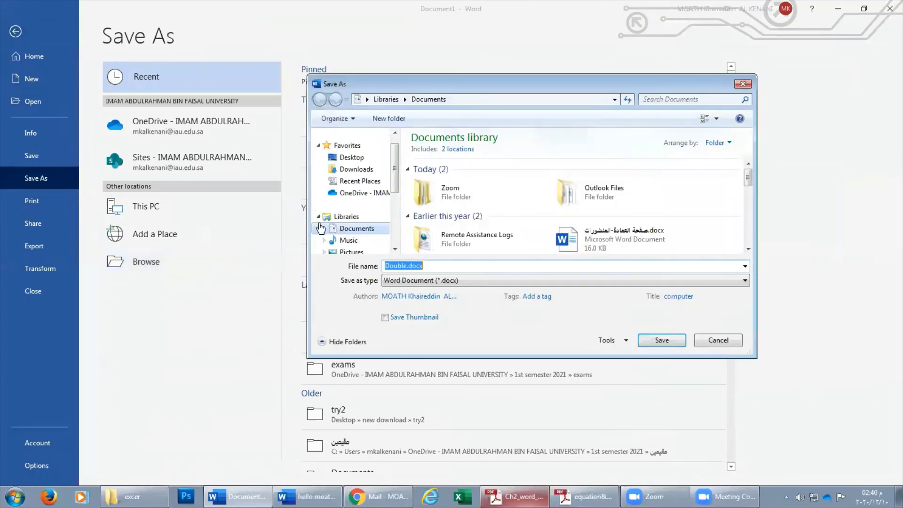
left_click(464, 281)
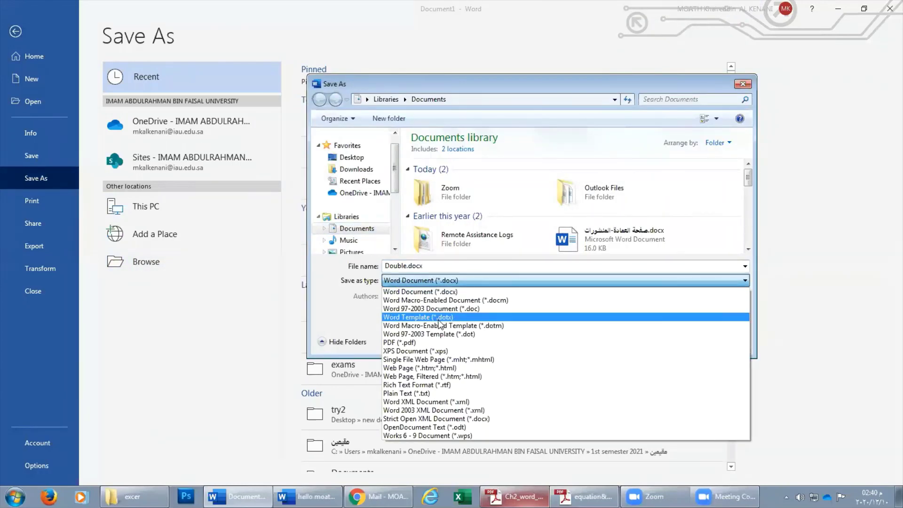
left_click(425, 369)
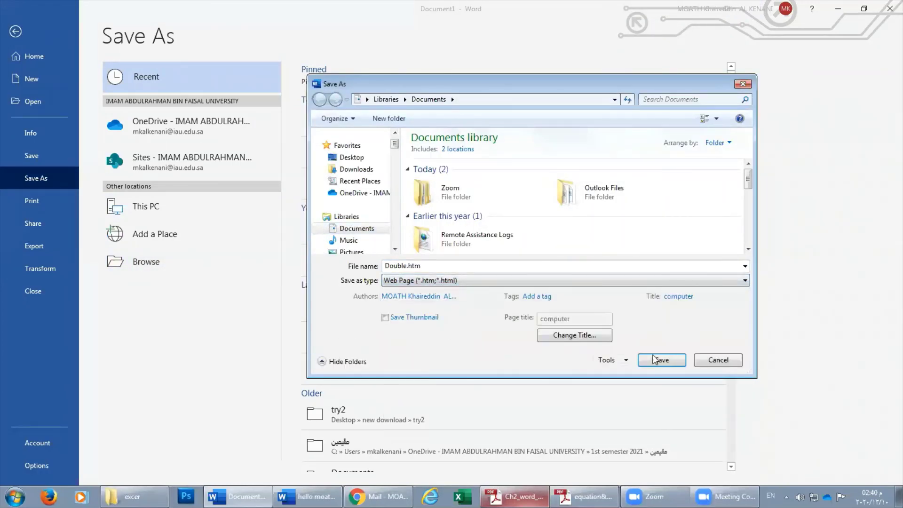
left_click(727, 363)
left_click(17, 32)
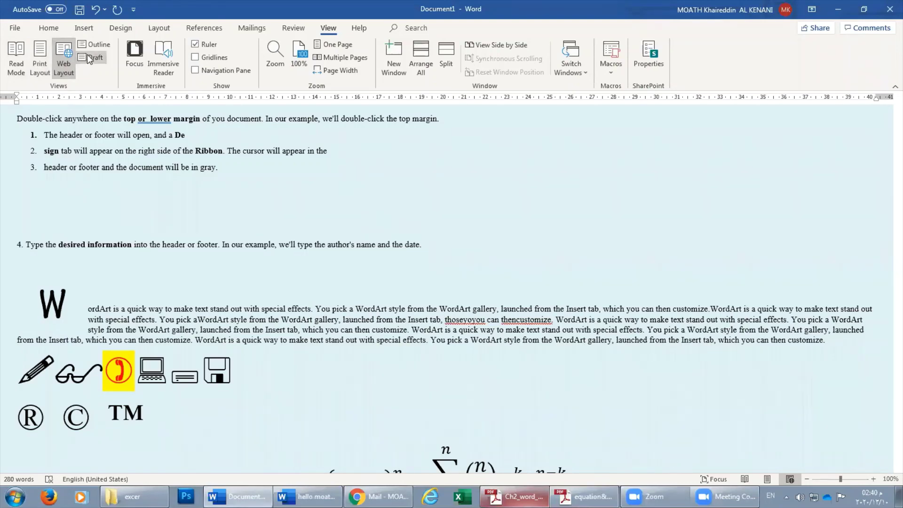
Switch the Word document from Print Layout to Outline view and scroll through the outline
left_click(42, 57)
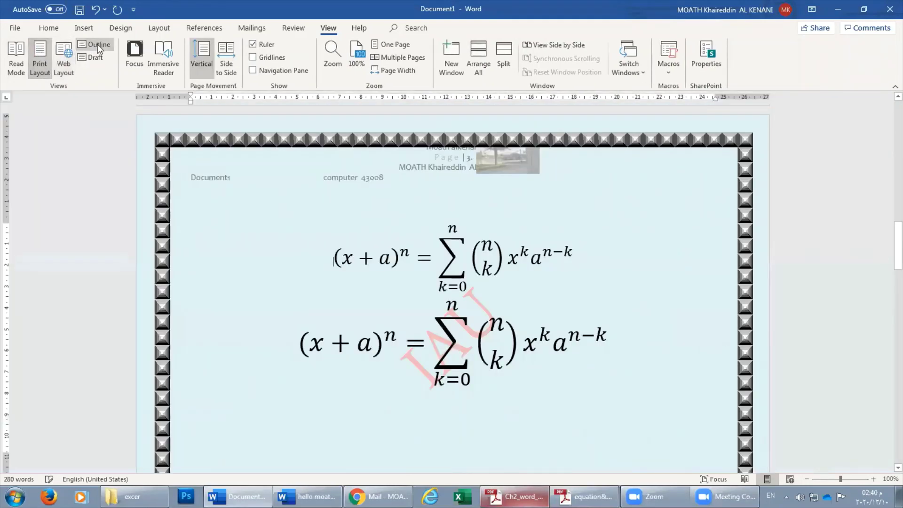
left_click(97, 44)
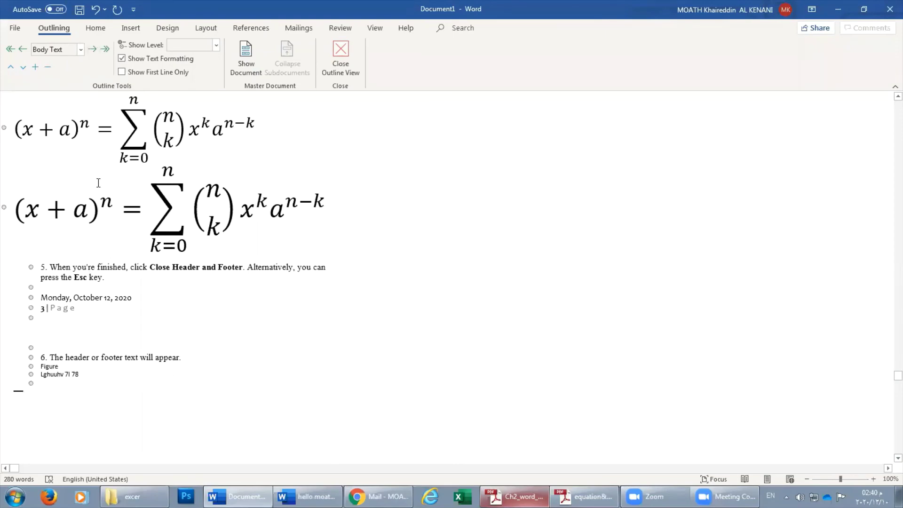
scroll(240, 276, "up", 2)
scroll(211, 273, "up", 5)
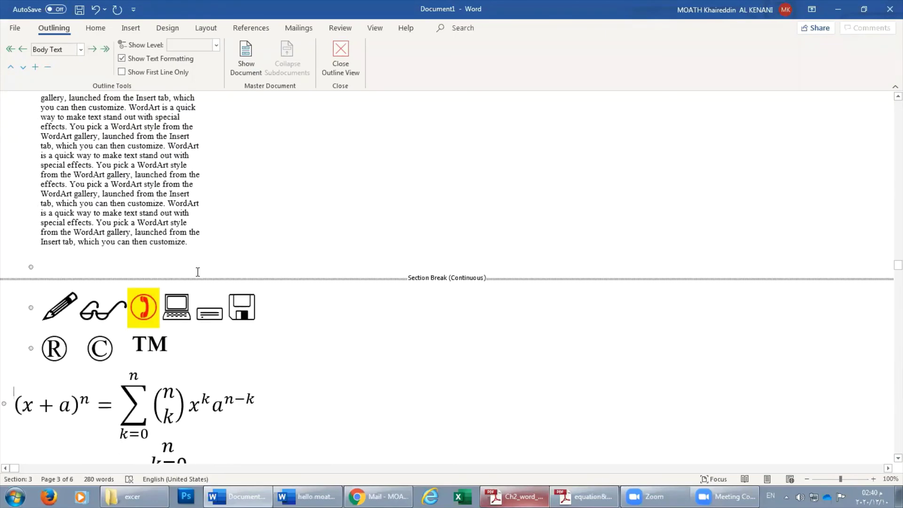
scroll(198, 272, "up", 5)
scroll(198, 271, "up", 3)
scroll(197, 272, "down", 10)
scroll(197, 271, "down", 15)
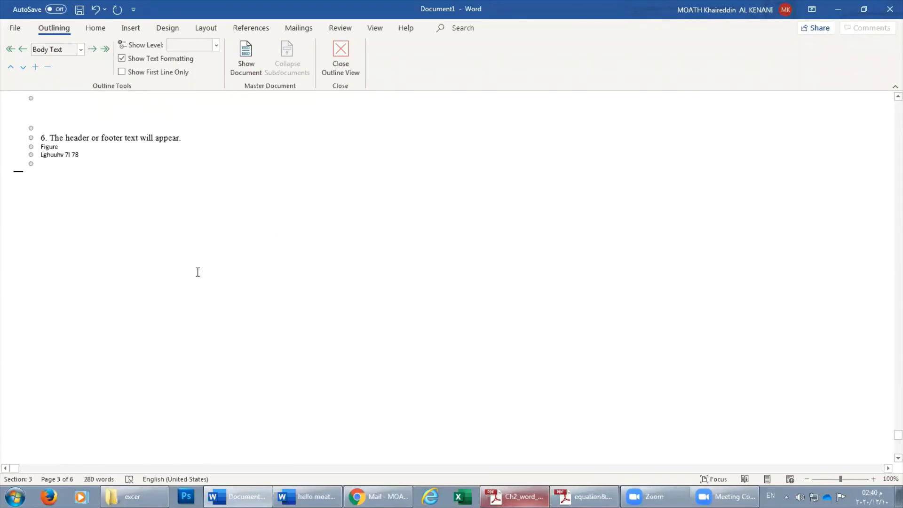
scroll(198, 271, "up", 10)
scroll(211, 292, "up", 5)
scroll(223, 316, "down", 5)
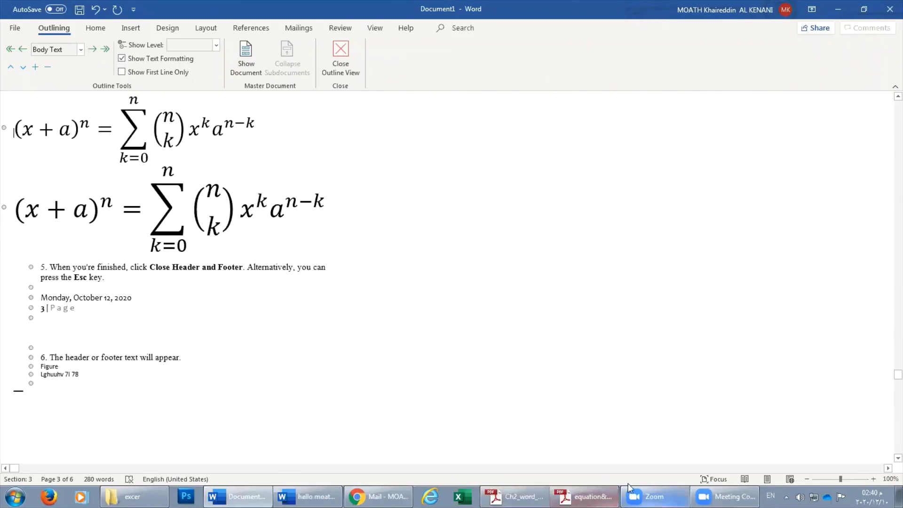
Bring Ch2_word_book.pdf forward at page 122's Print Layout and Read Mode notes
left_click(583, 497)
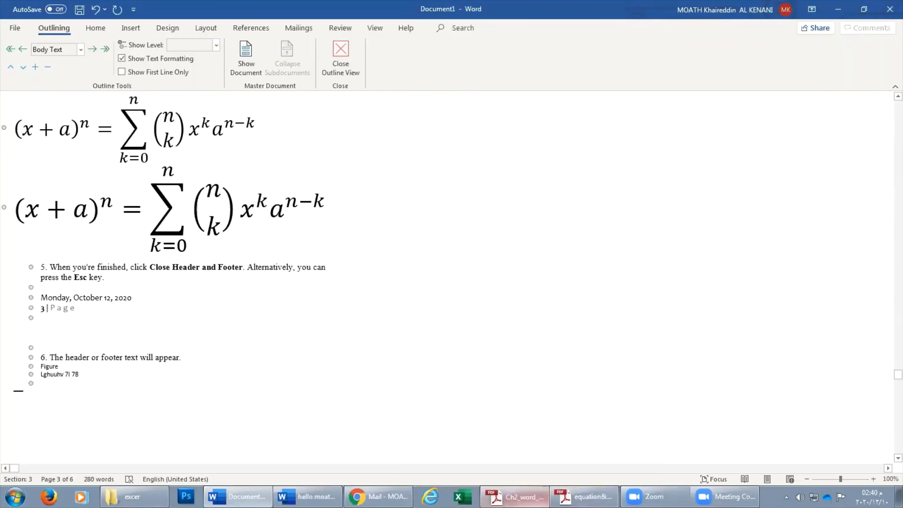
left_click(517, 496)
scroll(275, 311, "down", 8)
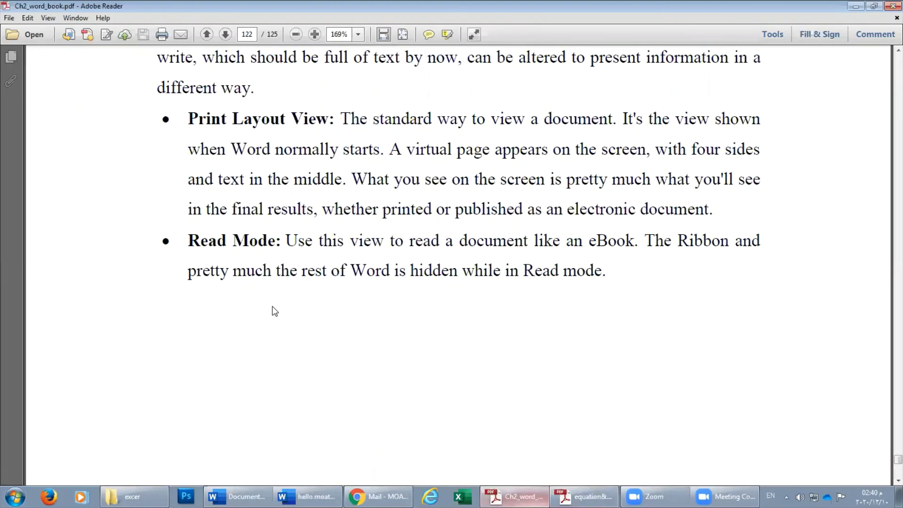
Scroll the book past Figure 3.183 to the Outline paragraph on page 123
scroll(275, 311, "down", 1)
scroll(246, 248, "down", 3)
scroll(245, 249, "down", 8)
scroll(245, 250, "down", 6)
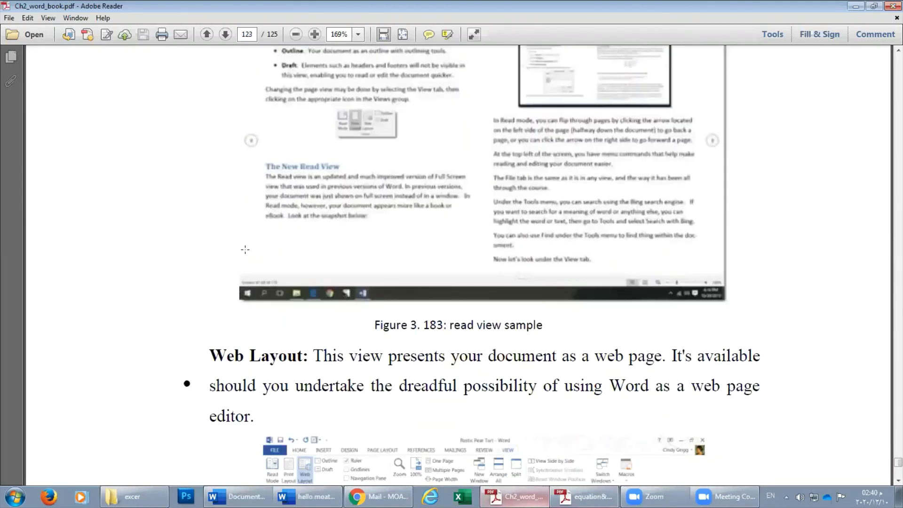
scroll(245, 250, "down", 8)
scroll(292, 239, "down", 3)
scroll(281, 250, "down", 7)
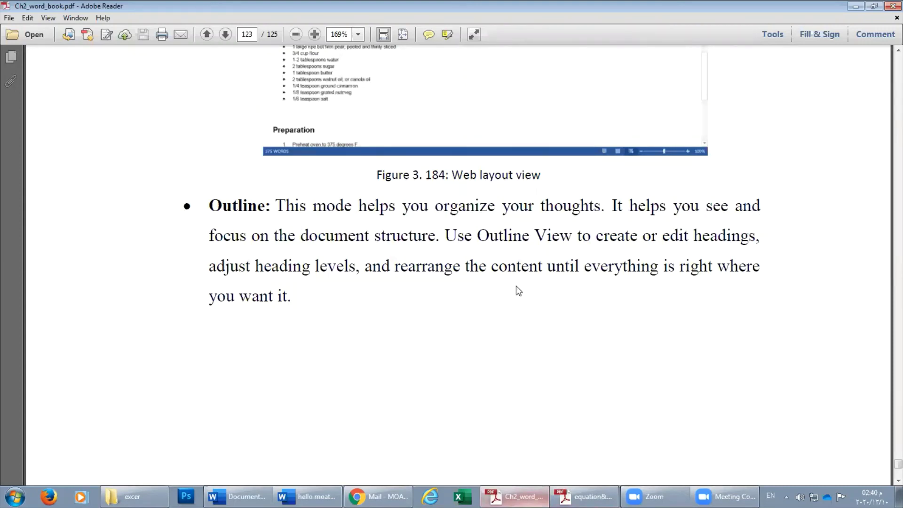
Back in Word, close Outline view and put Document1 in Draft view
left_click(517, 494)
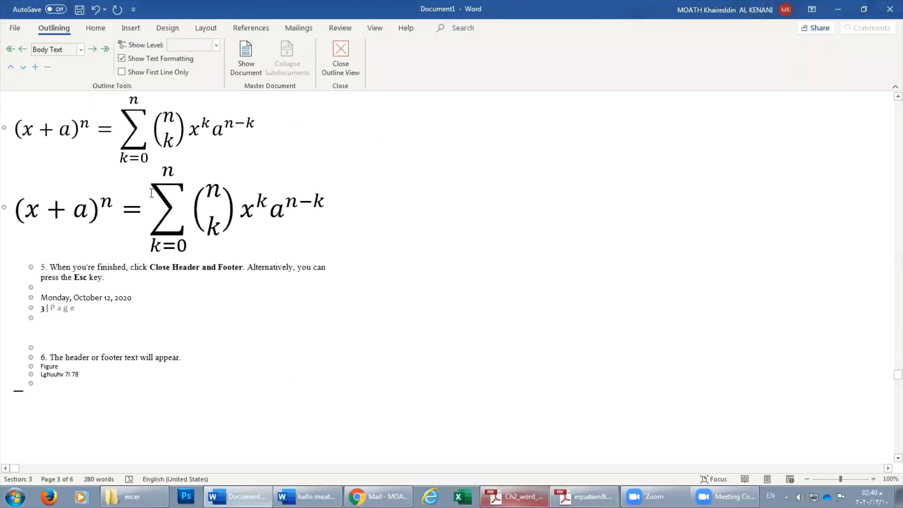
scroll(165, 207, "down", 3)
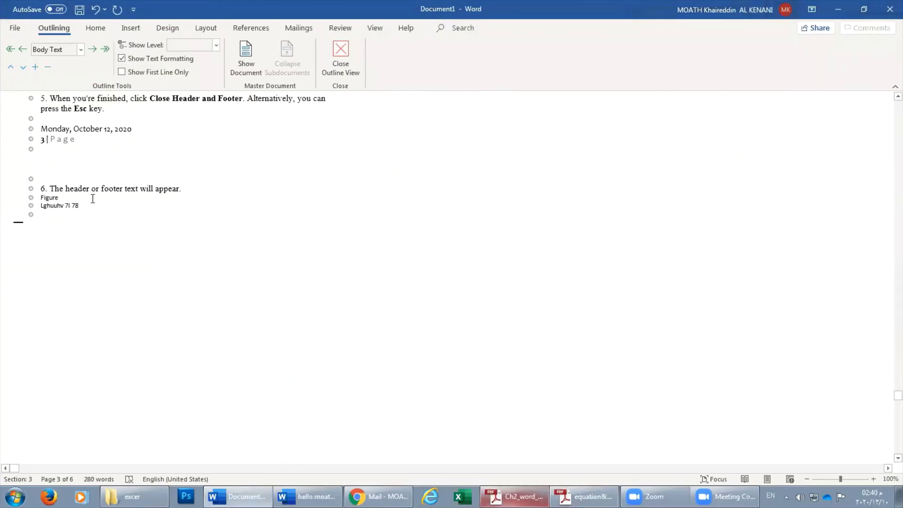
scroll(91, 196, "up", 5)
scroll(91, 198, "up", 10)
scroll(91, 200, "up", 3)
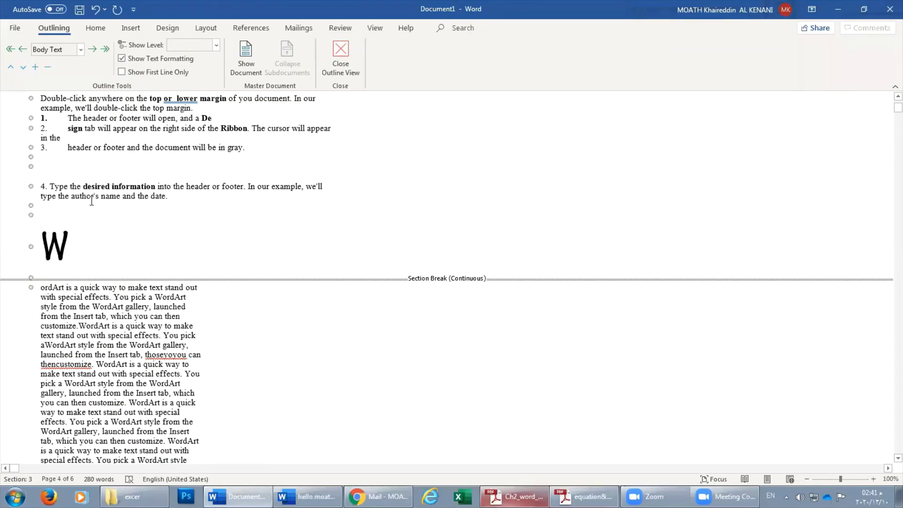
scroll(177, 160, "down", 1)
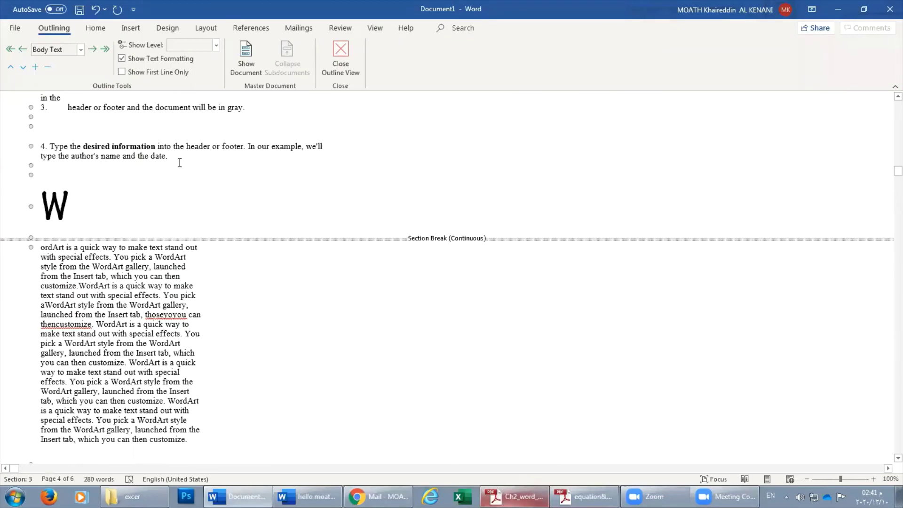
left_click(340, 54)
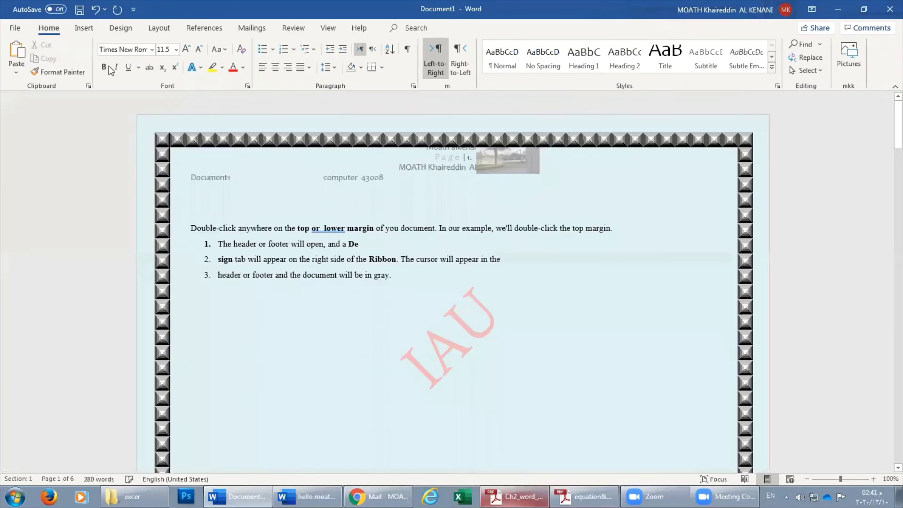
left_click(327, 32)
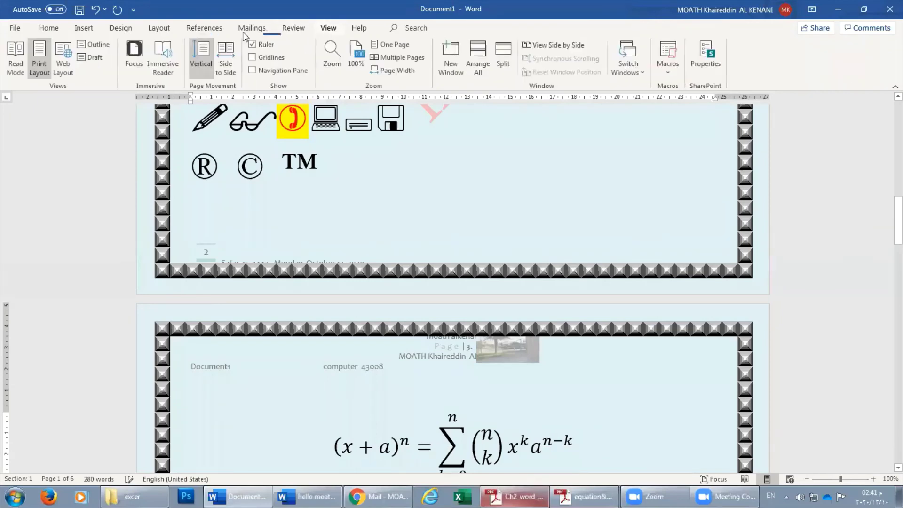
left_click(96, 56)
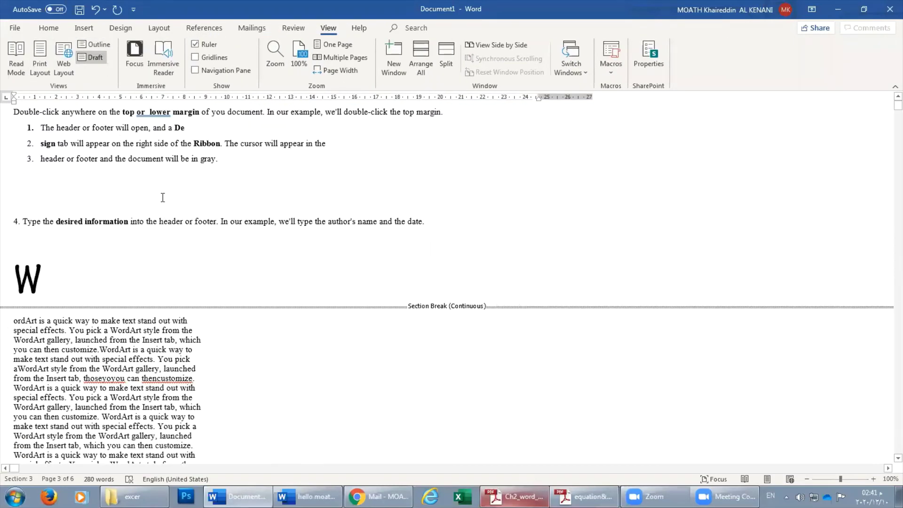
scroll(438, 368, "up", 5)
Scroll the PDF book to page 124's Draft view description below Figure 3.185
left_click(513, 496)
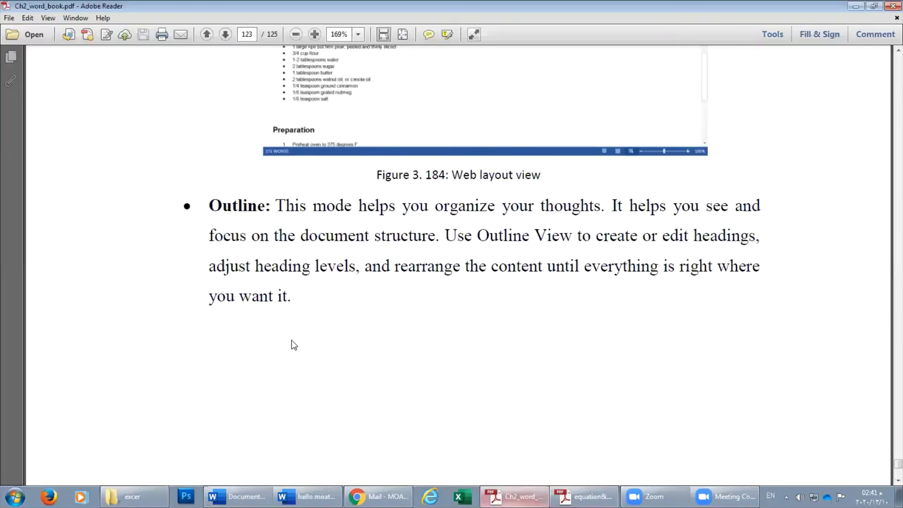
scroll(292, 343, "down", 3)
scroll(277, 310, "down", 10)
scroll(273, 312, "down", 5)
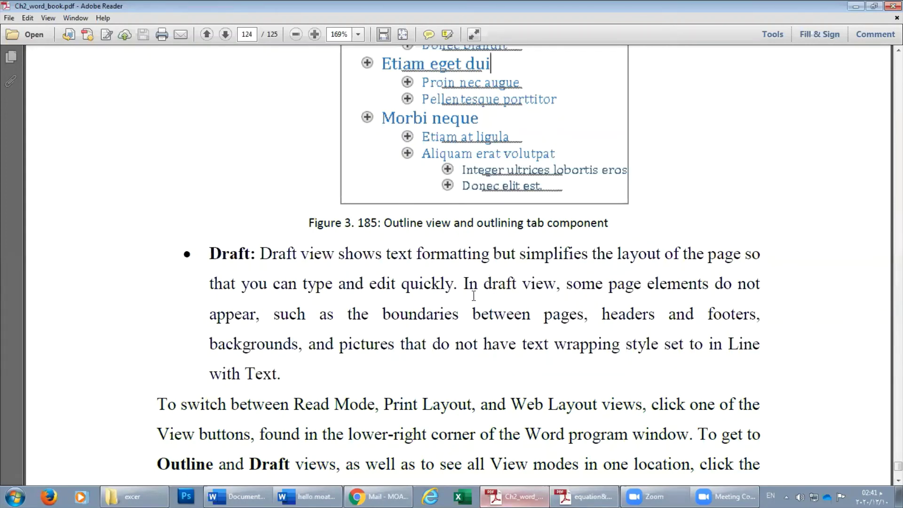
left_click(238, 497)
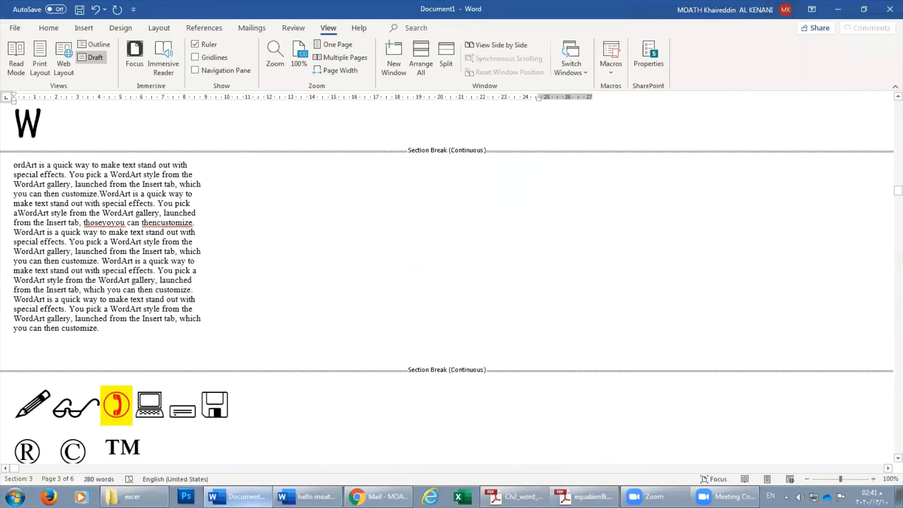
left_click(175, 223)
type("y")
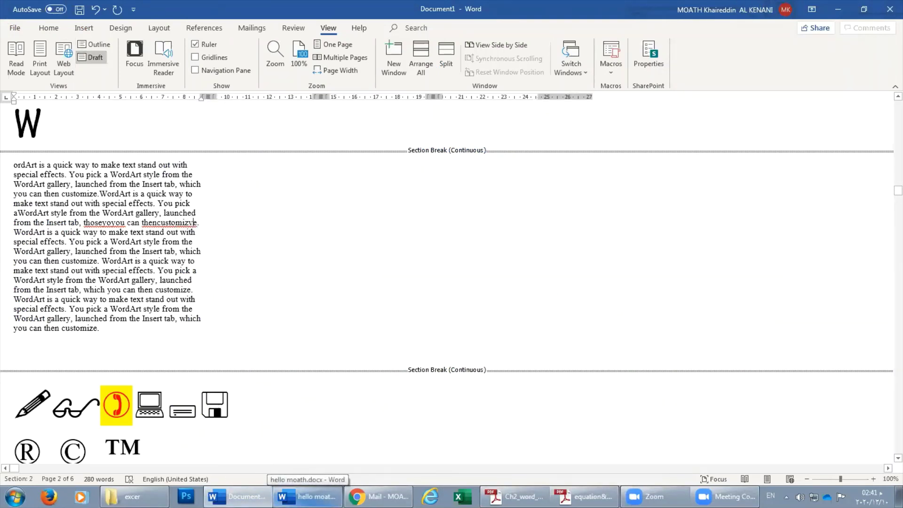
type("v")
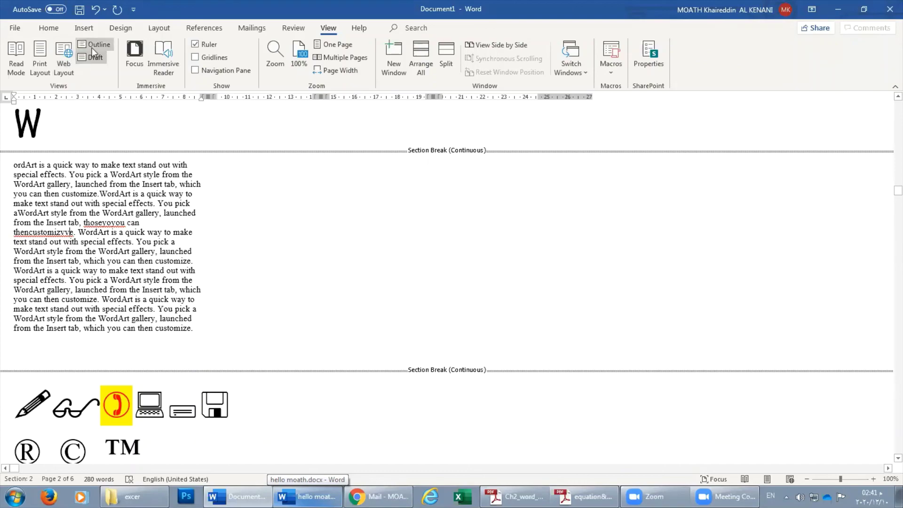
Scroll the PDF to section 3.12.2 Show and briefly highlight part of its heading
left_click(515, 497)
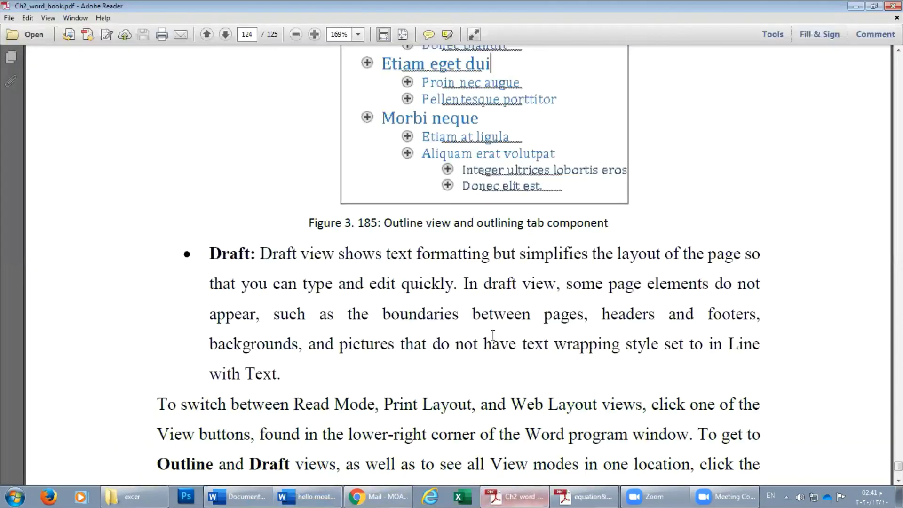
scroll(420, 361, "down", 3)
scroll(420, 361, "down", 5)
scroll(419, 357, "down", 5)
scroll(418, 356, "up", 3)
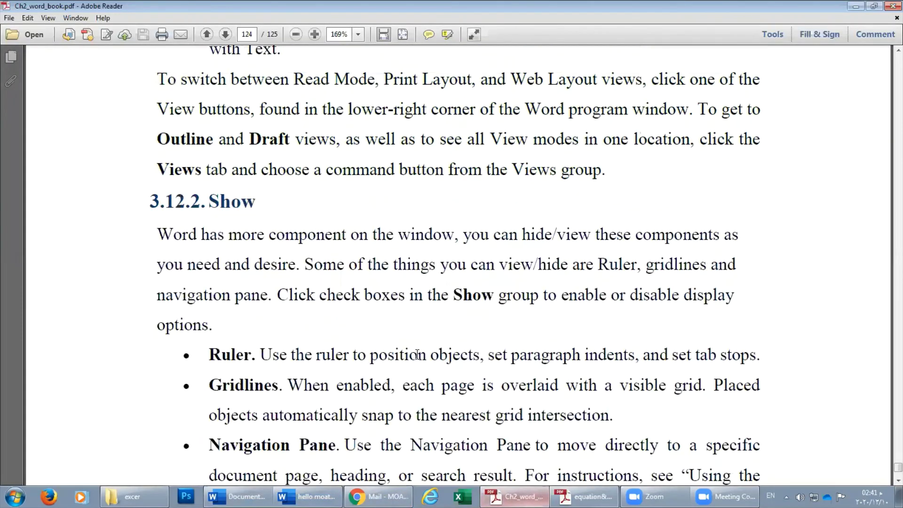
scroll(417, 354, "up", 5)
scroll(275, 322, "down", 5)
scroll(274, 322, "down", 5)
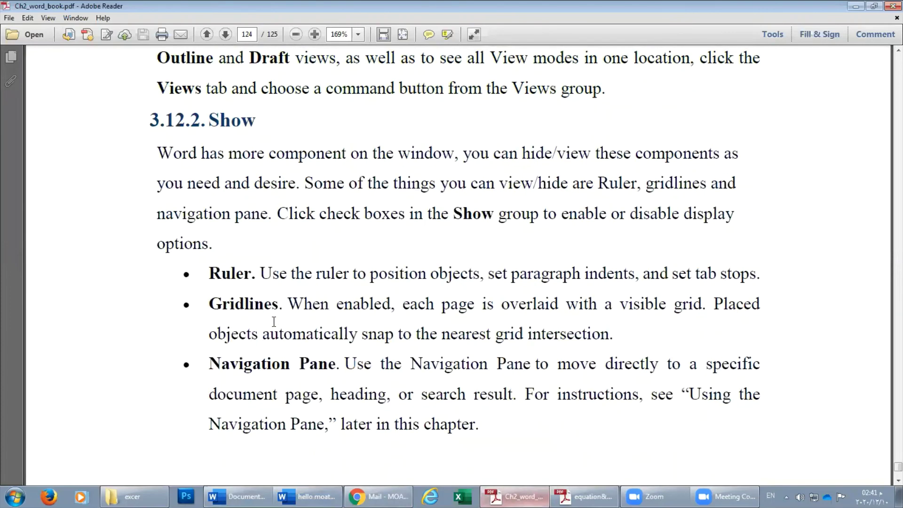
left_click_drag(210, 117, 241, 121)
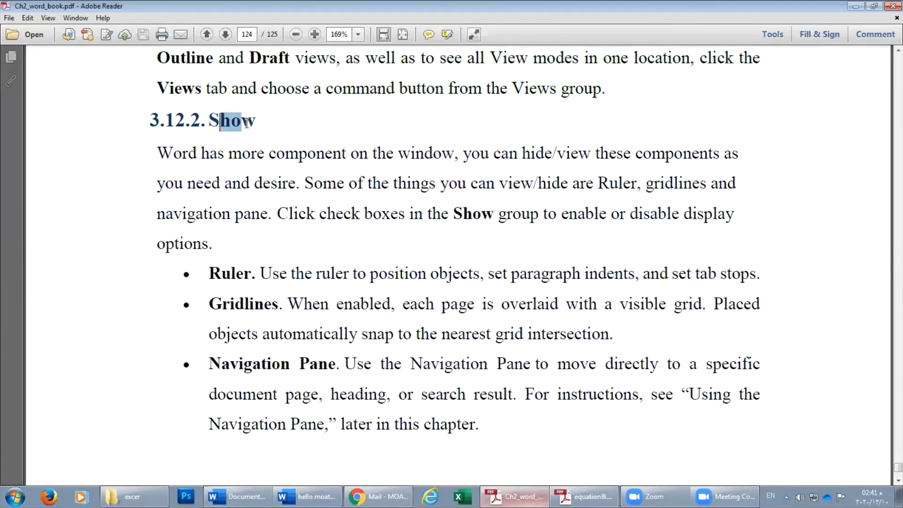
left_click(314, 246)
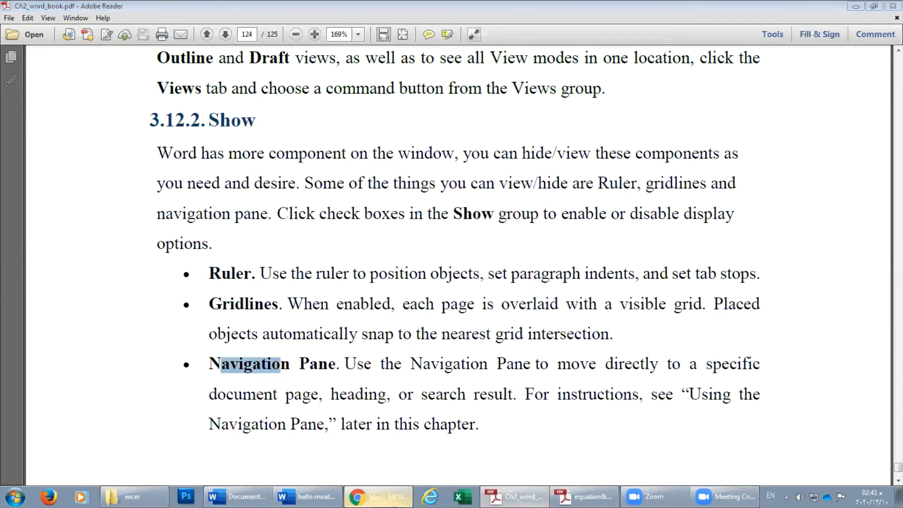
Return Word to Print Layout view and toggle the ruler off and back on
left_click(237, 496)
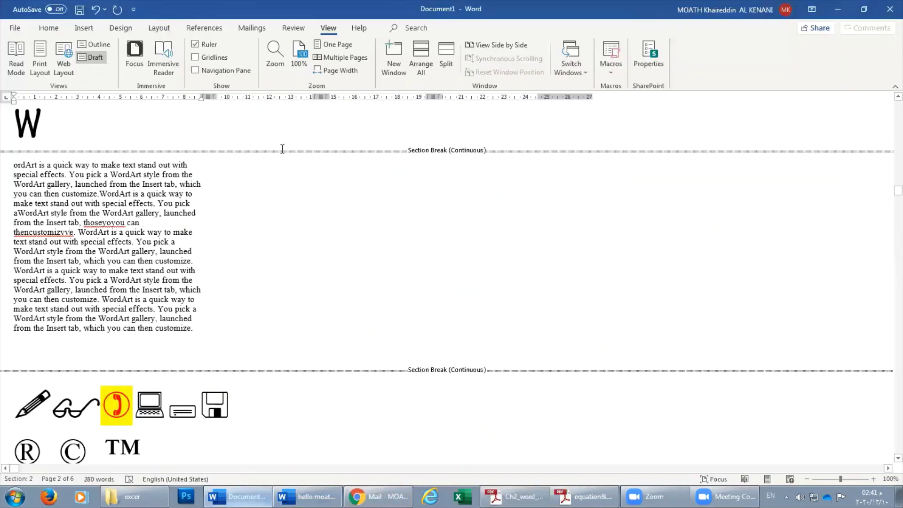
left_click(38, 56)
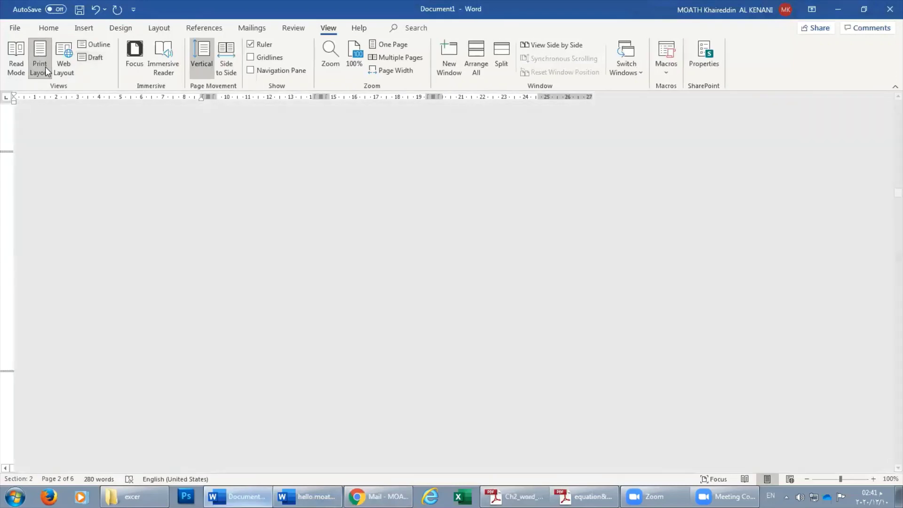
left_click(253, 45)
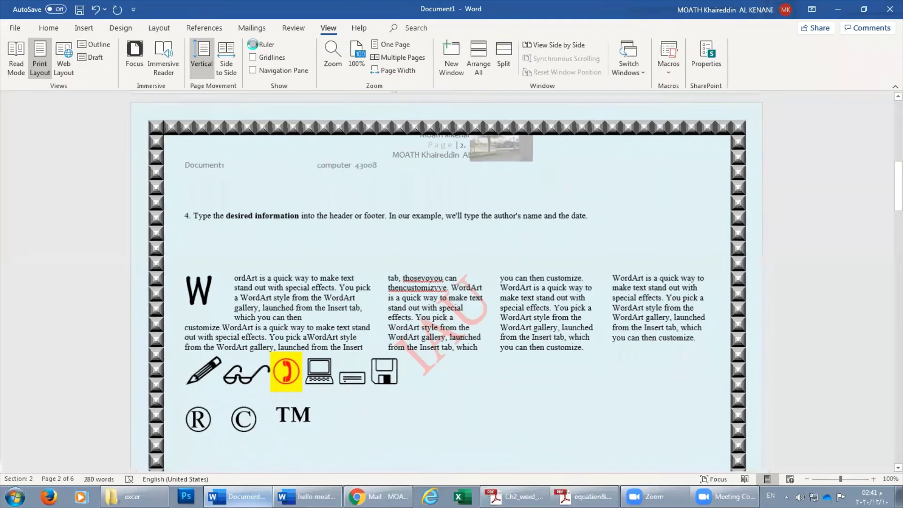
left_click(252, 45)
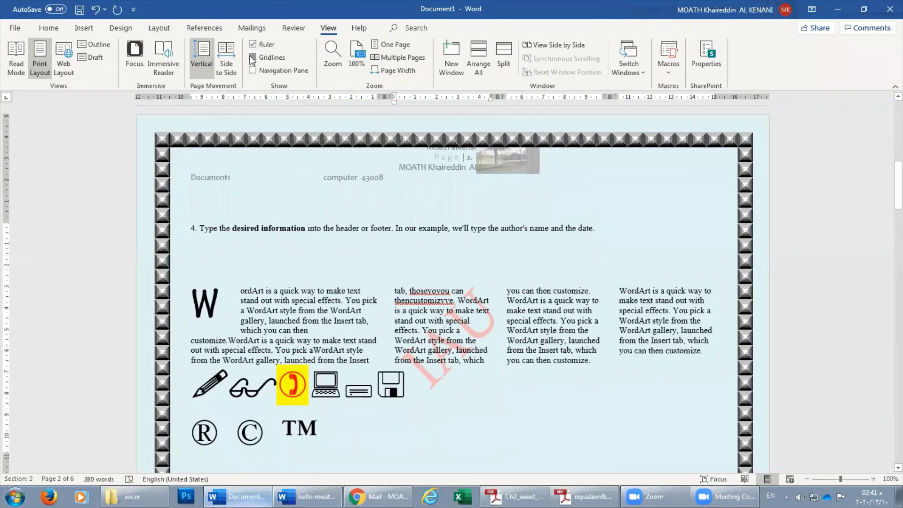
Turn gridlines on, look through the pages, then turn gridlines off again
left_click(253, 57)
scroll(390, 317, "down", 10)
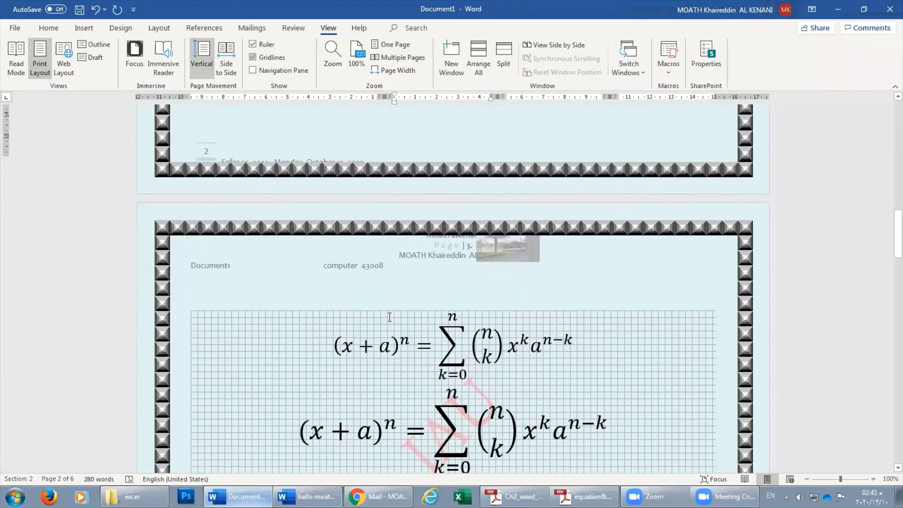
scroll(389, 317, "down", 5)
scroll(389, 318, "down", 5)
scroll(405, 301, "down", 3)
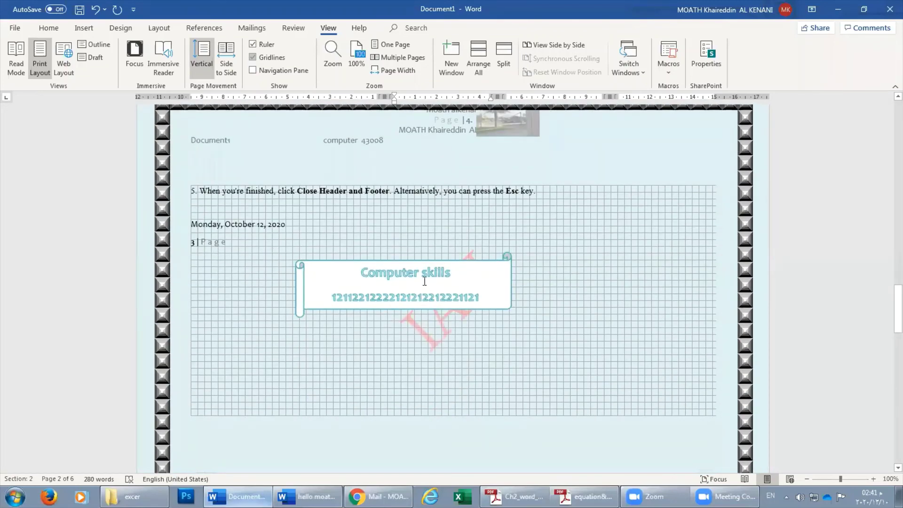
left_click(451, 273)
left_click(232, 242)
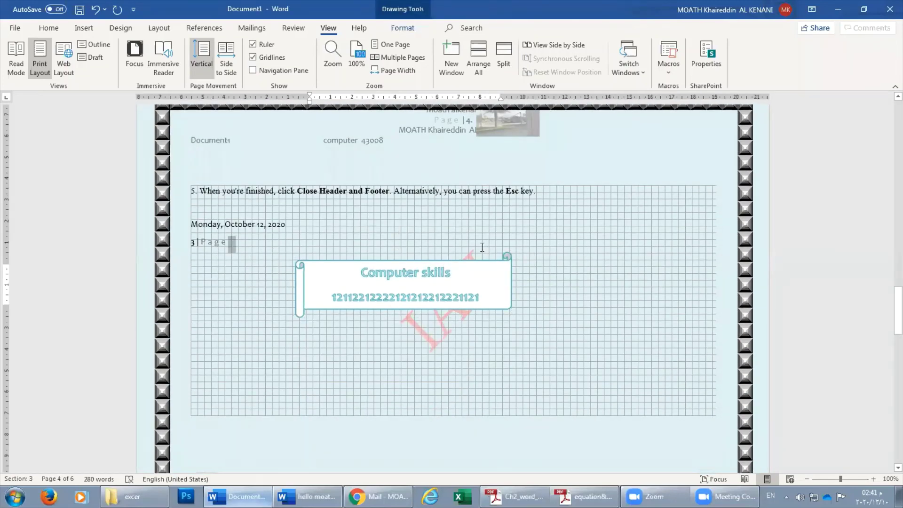
left_click(252, 58)
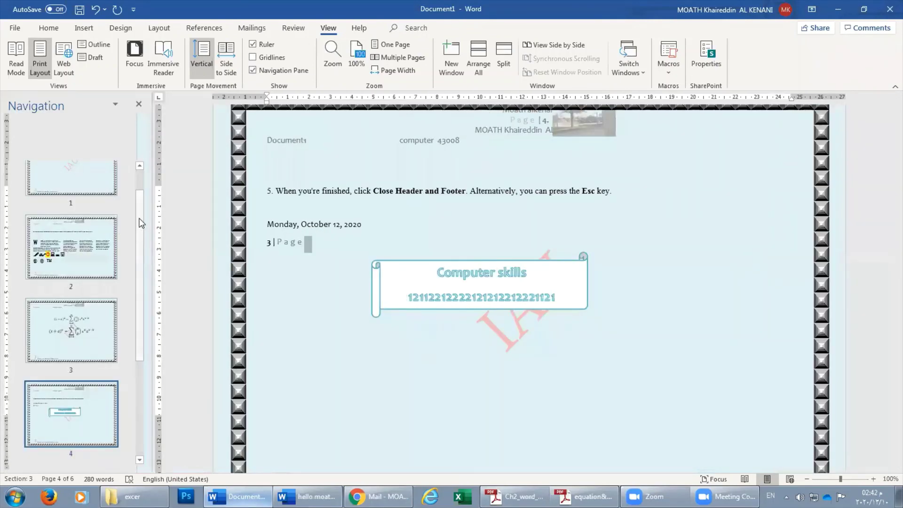
Jump through the page thumbnails to page 2 and hide the Navigation pane
scroll(141, 282, "down", 3)
left_click(75, 347)
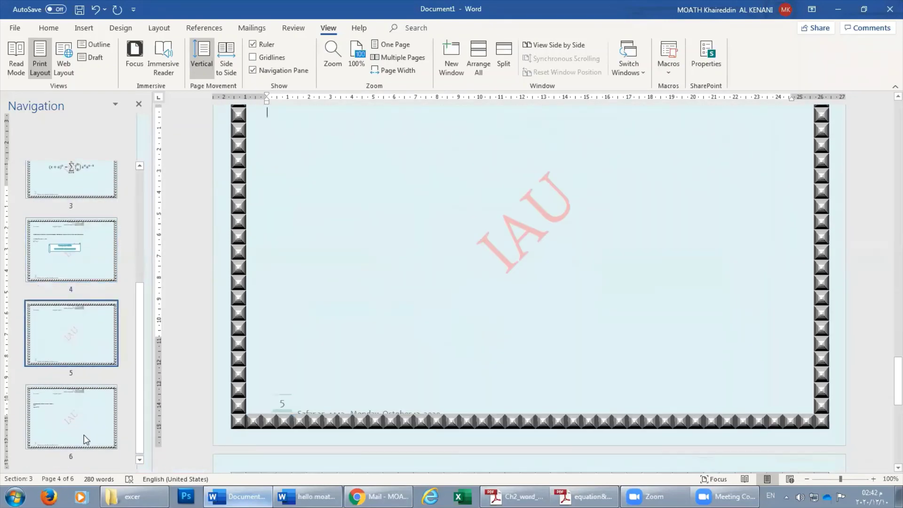
left_click(84, 434)
scroll(71, 282, "up", 5)
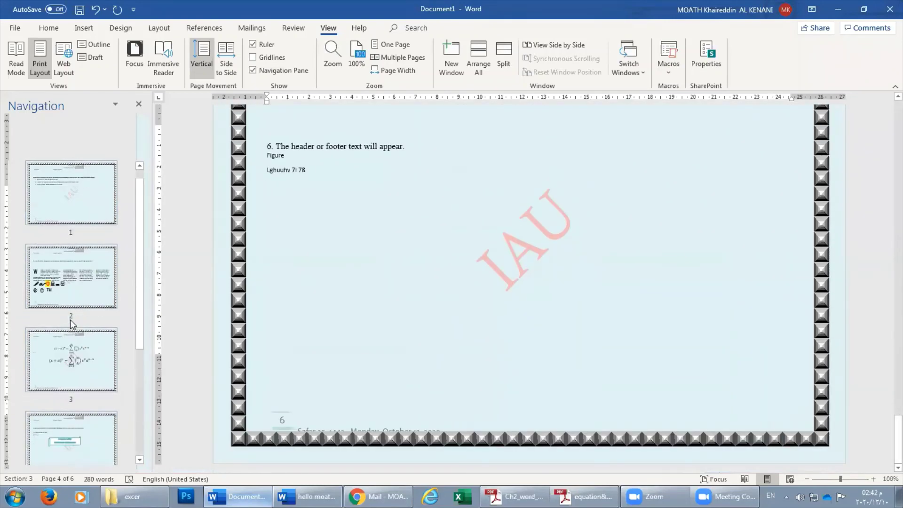
left_click(68, 271)
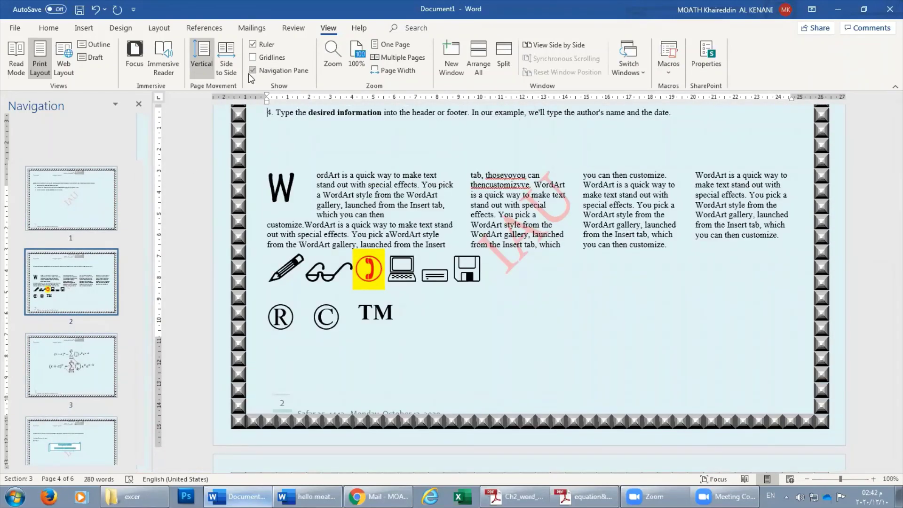
left_click(253, 70)
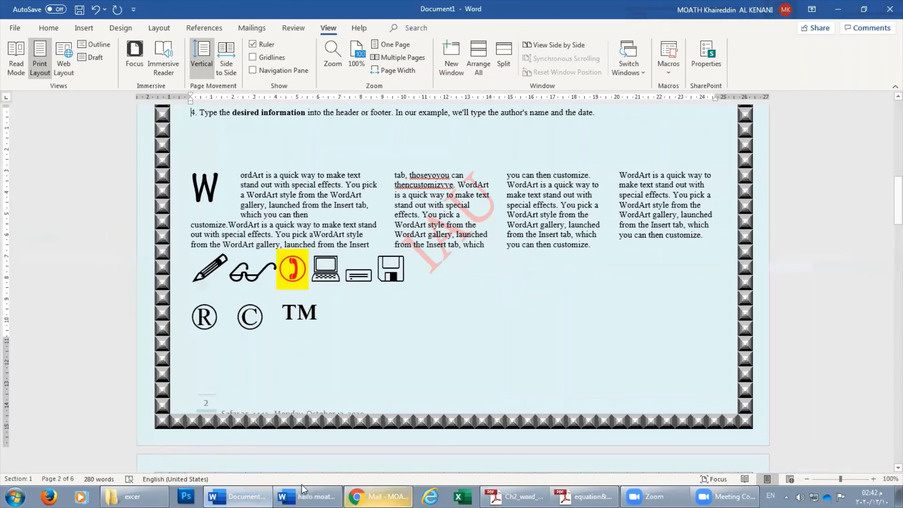
Scroll the Adobe Reader guide to section 3.12.3 Zoom on page 125
left_click(514, 497)
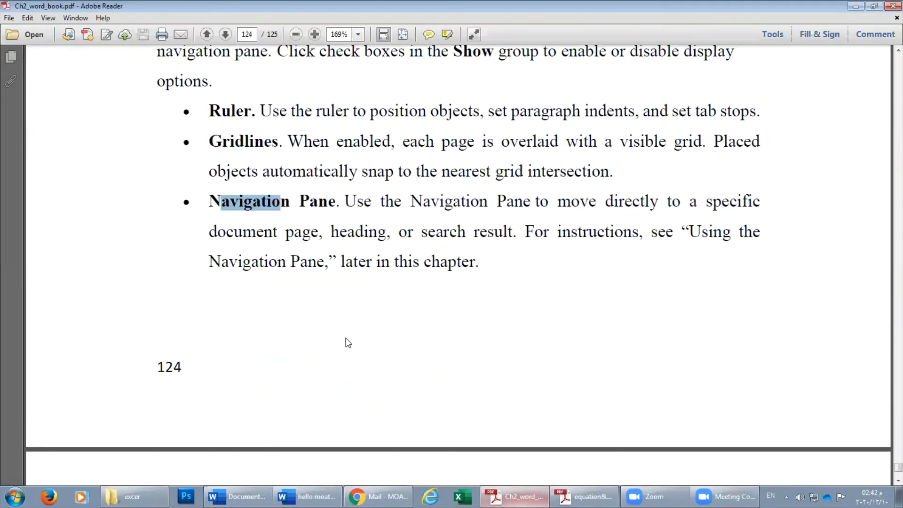
scroll(348, 342, "down", 5)
scroll(349, 343, "down", 4)
scroll(259, 233, "down", 1)
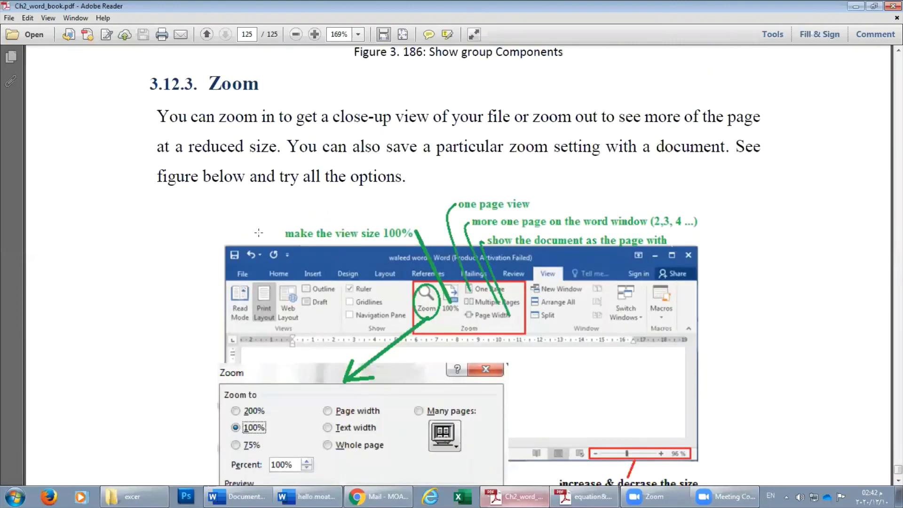
scroll(259, 232, "down", 3)
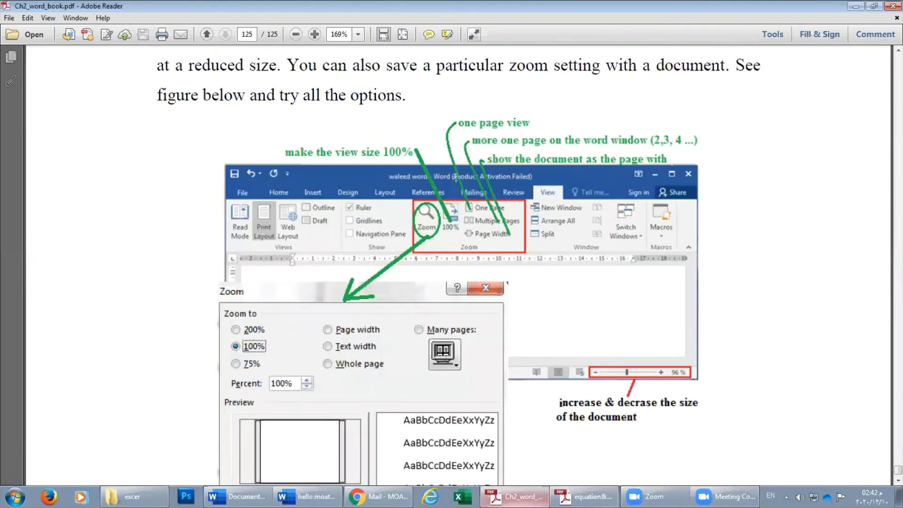
Zoom Document1 in to 140% with the zoom slider's + button
left_click(514, 496)
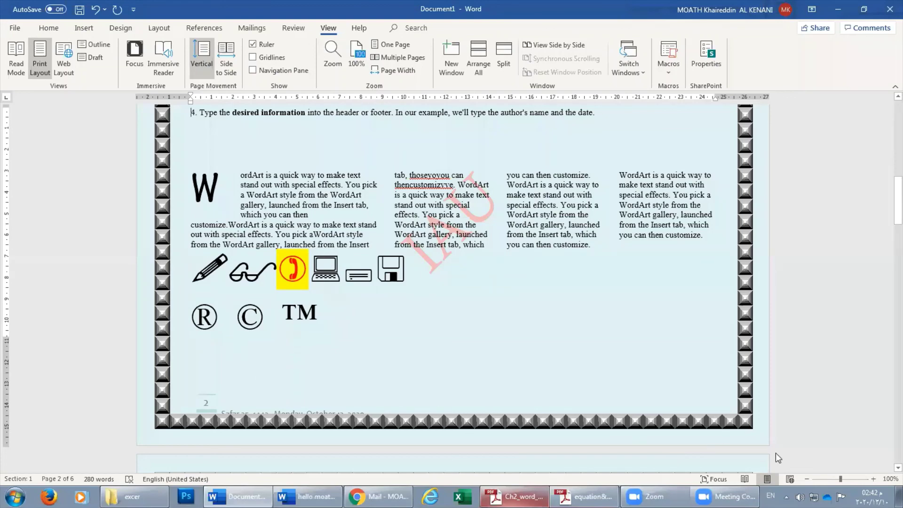
left_click(873, 479)
left_click(873, 479)
left_click(874, 479)
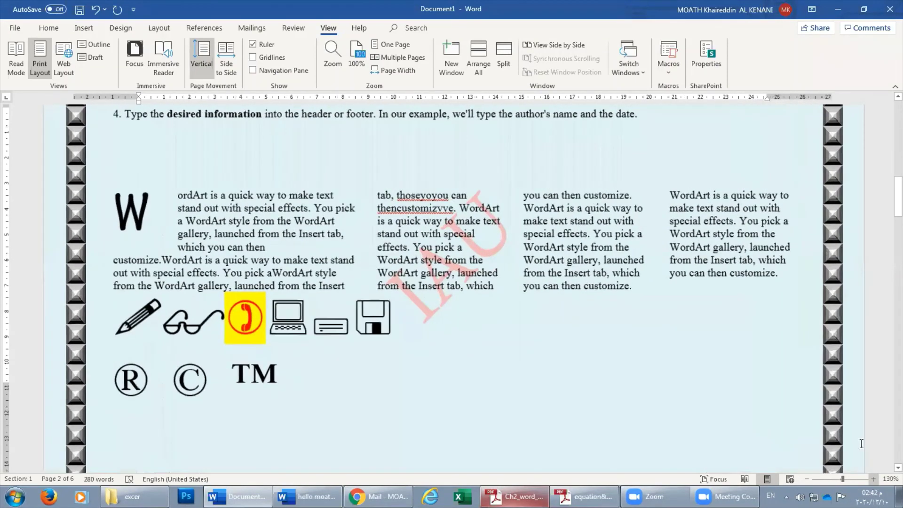
left_click(873, 479)
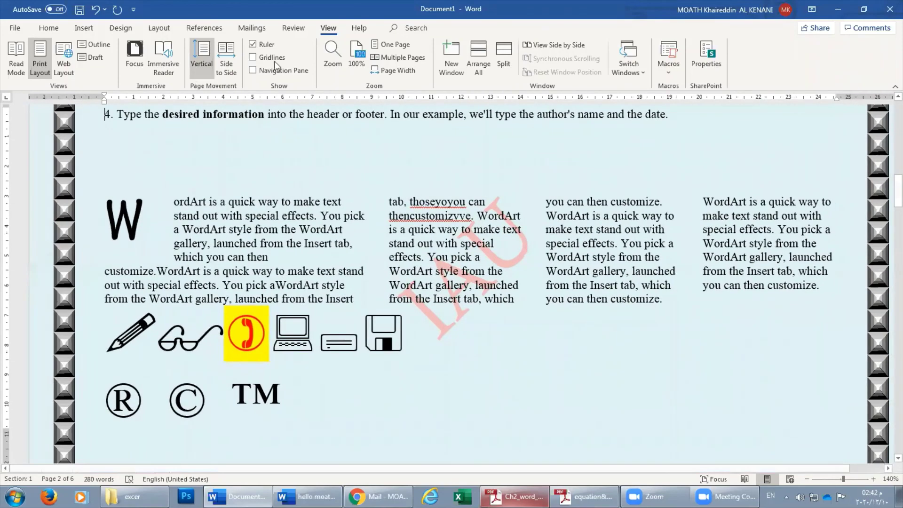
Try the 100%, One Page and Multiple Pages presets, ending at Page Width (134%)
left_click(354, 54)
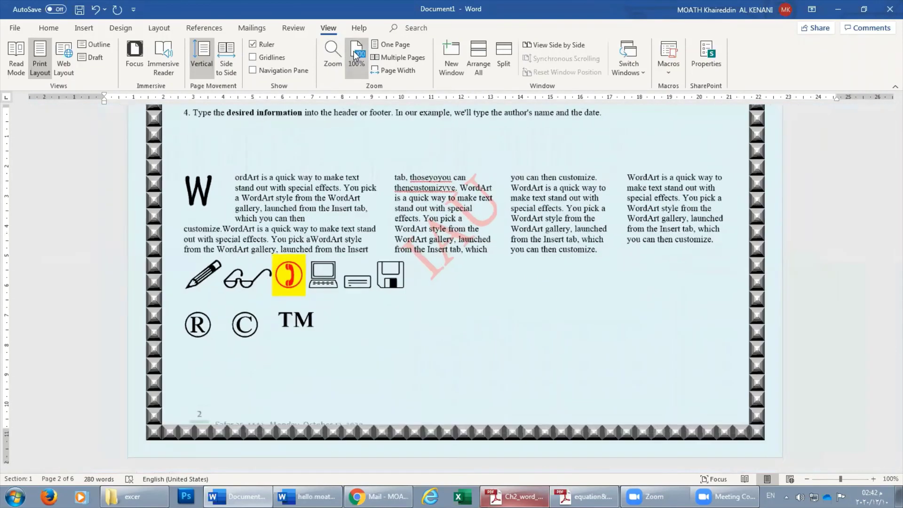
left_click(380, 47)
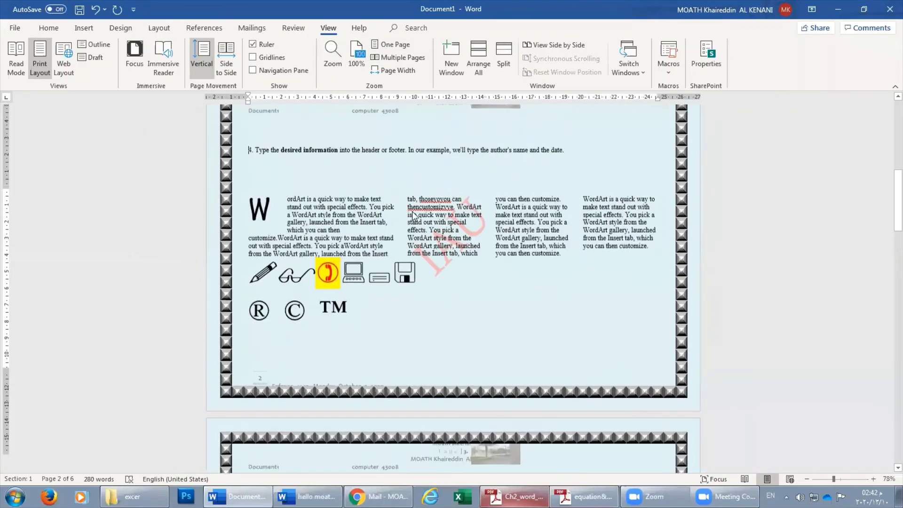
left_click(377, 61)
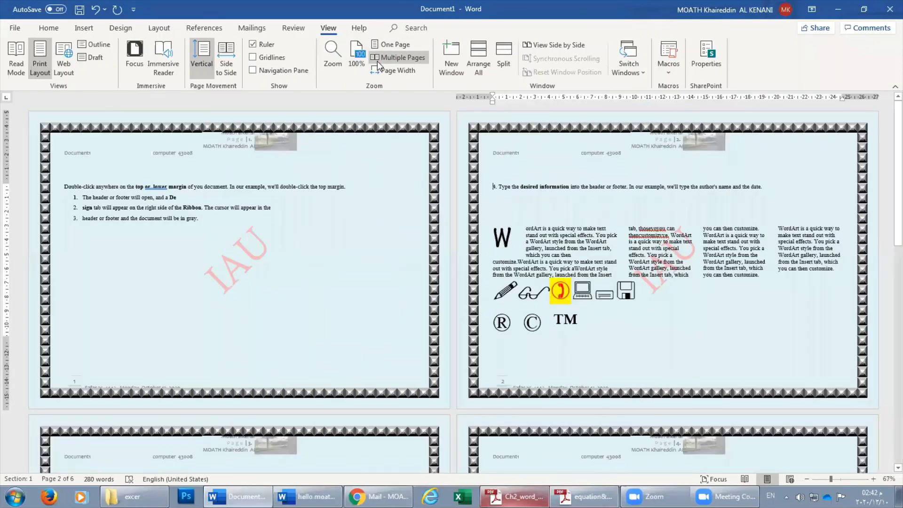
left_click(386, 70)
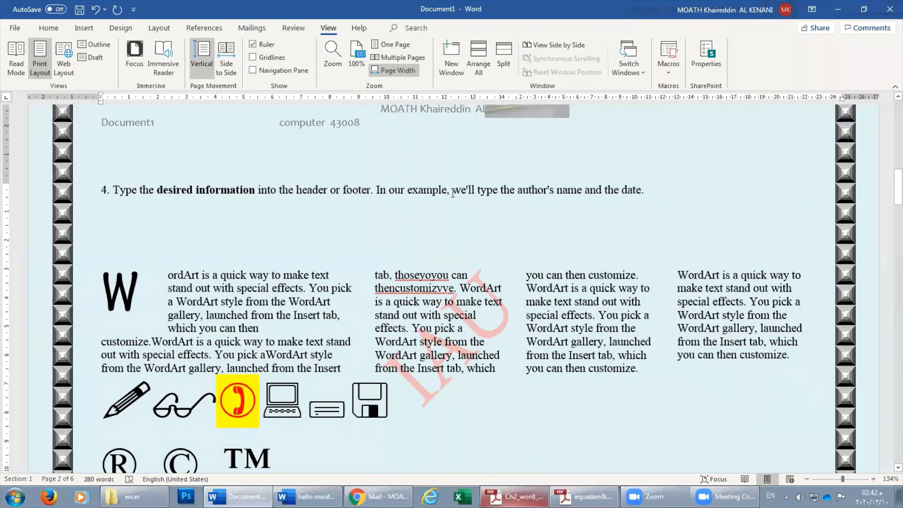
Set the zoom to 200% through the Zoom dialog
left_click(333, 54)
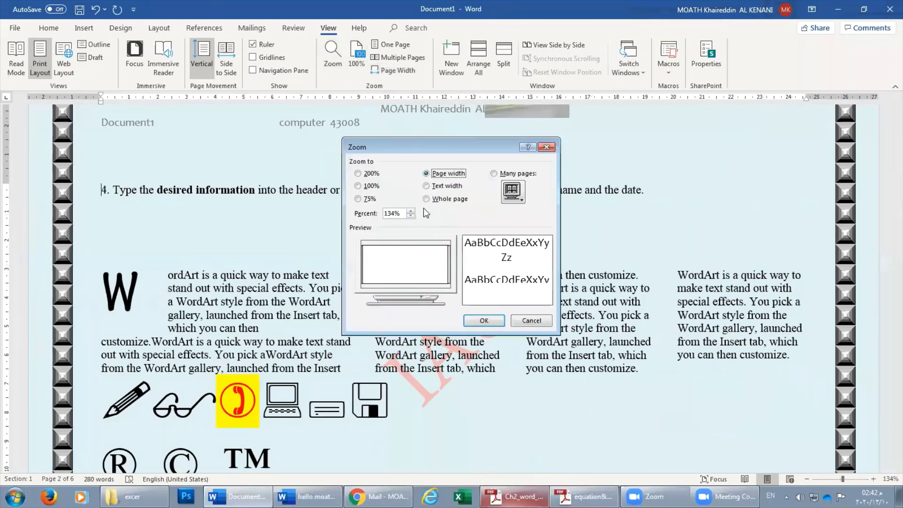
left_click(365, 174)
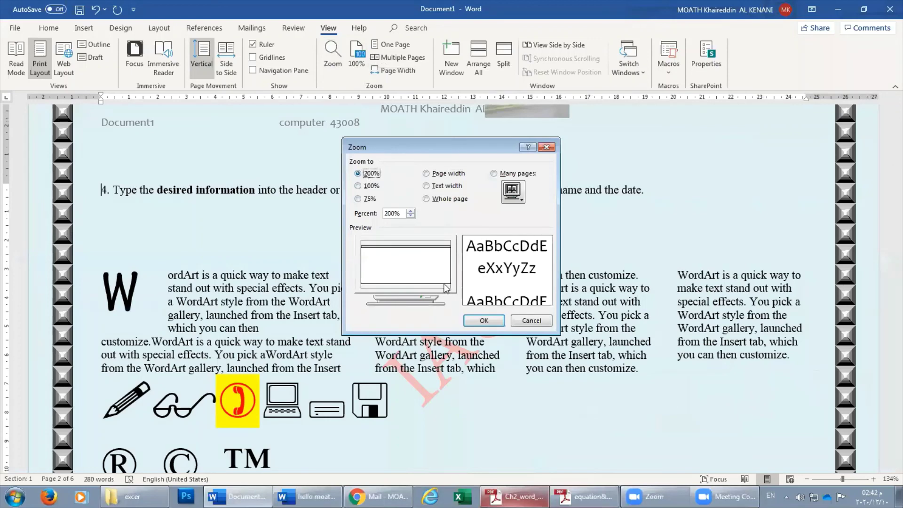
left_click(484, 321)
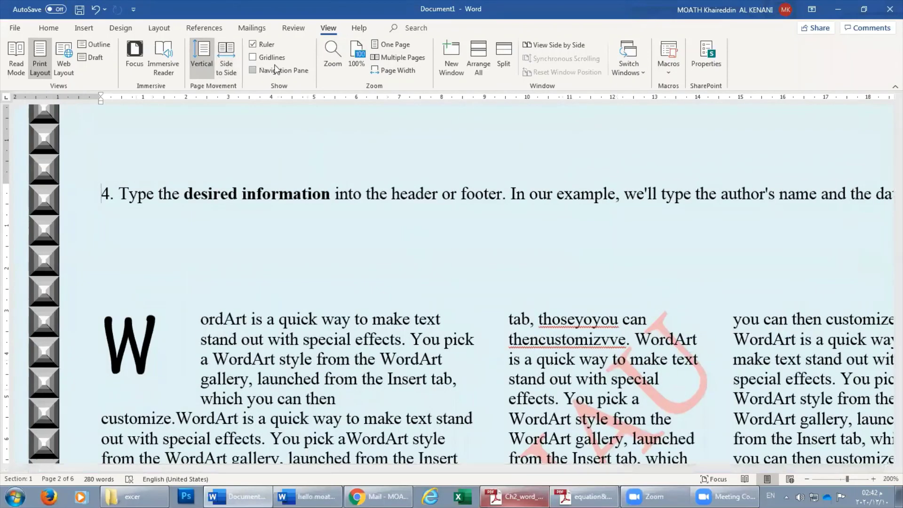
Raise the zoom percent to 210%, then choose Many pages to show all six pages
left_click(332, 54)
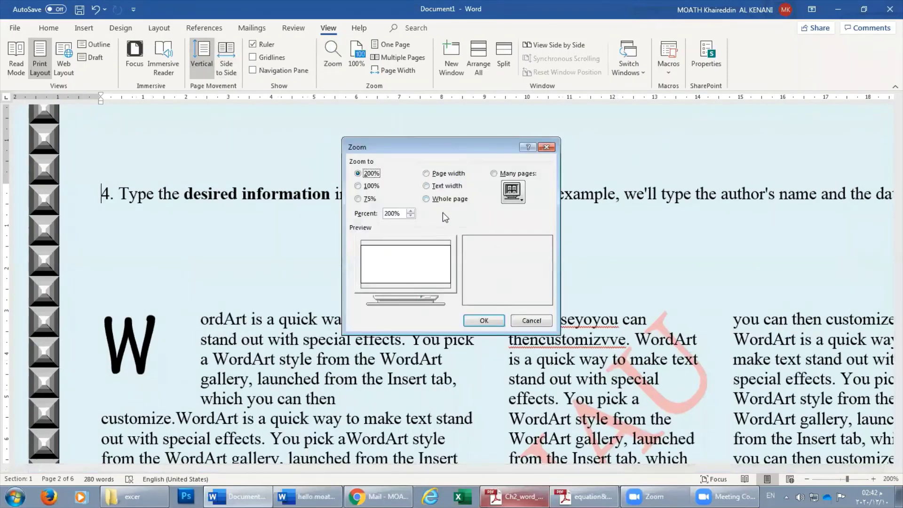
left_click(411, 211)
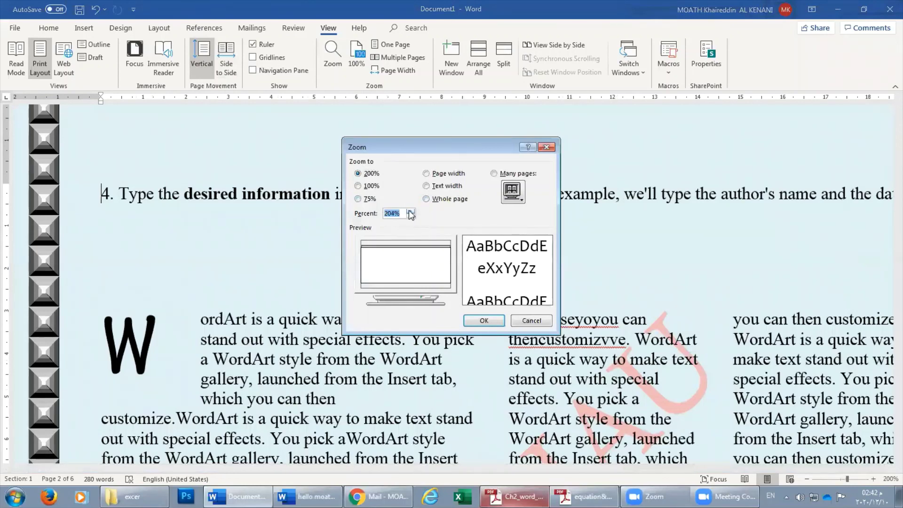
left_click(411, 211)
left_click(411, 212)
left_click(411, 211)
left_click(411, 211)
left_click(411, 211)
left_click(411, 211)
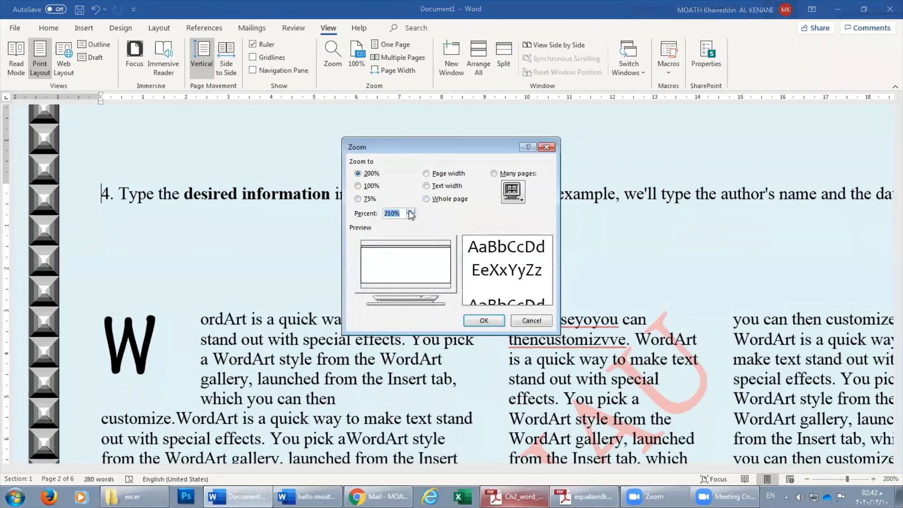
left_click(512, 192)
left_click(517, 175)
left_click(484, 320)
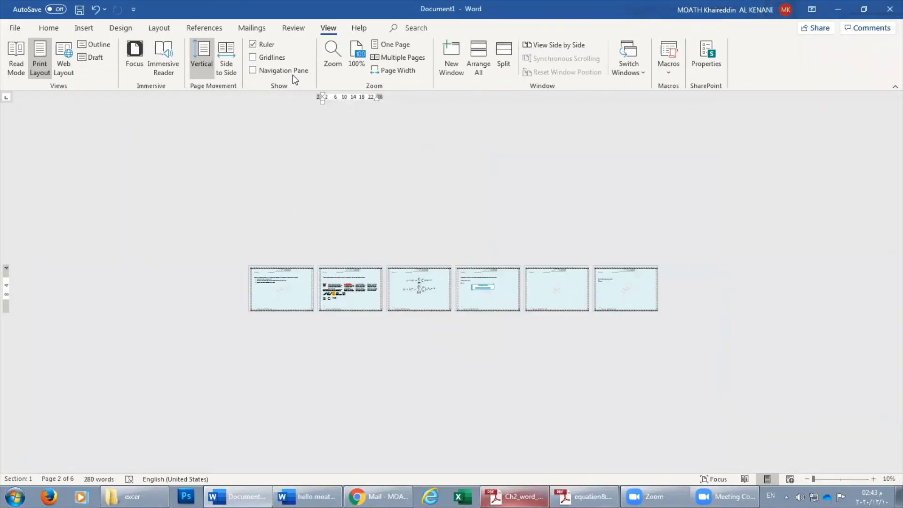
Fit page 2 to the window width again at 134%
left_click(388, 69)
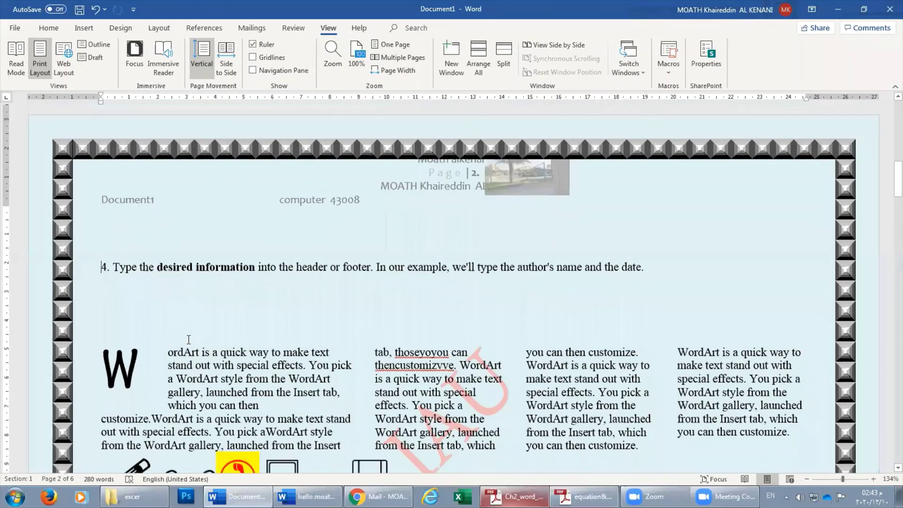
scroll(189, 339, "down", 5)
scroll(189, 340, "up", 6)
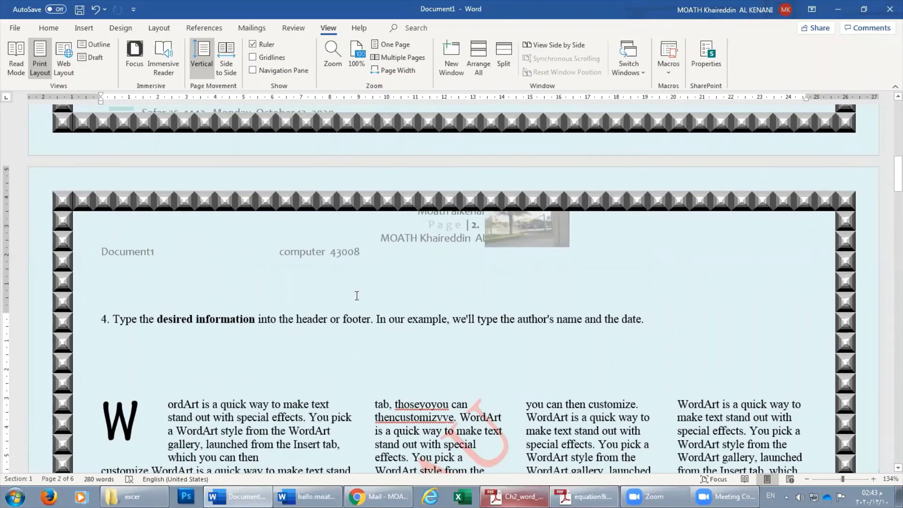
left_click(514, 496)
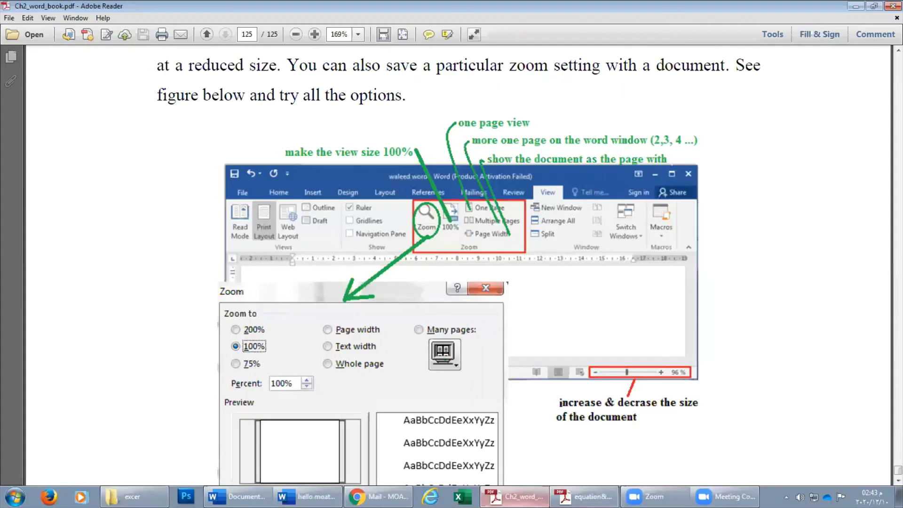
scroll(379, 369, "down", 5)
scroll(380, 370, "down", 2)
scroll(379, 369, "up", 6)
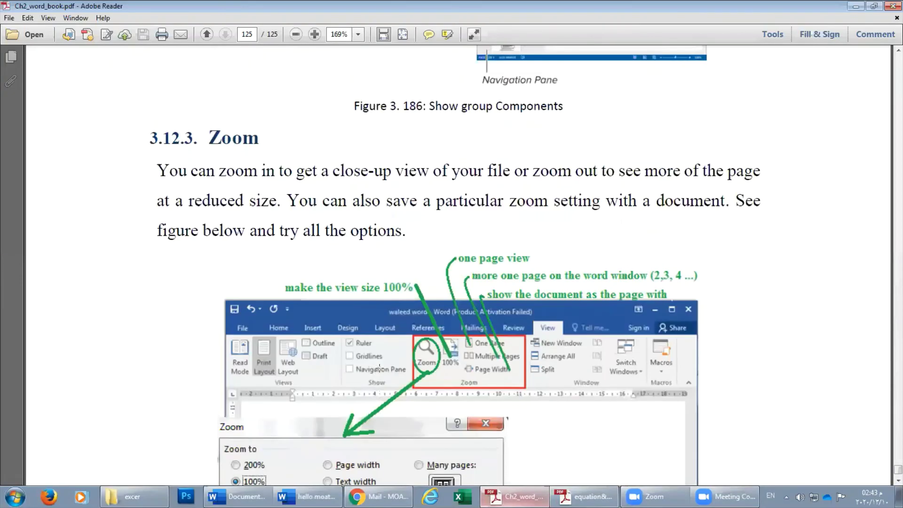
scroll(380, 369, "up", 2)
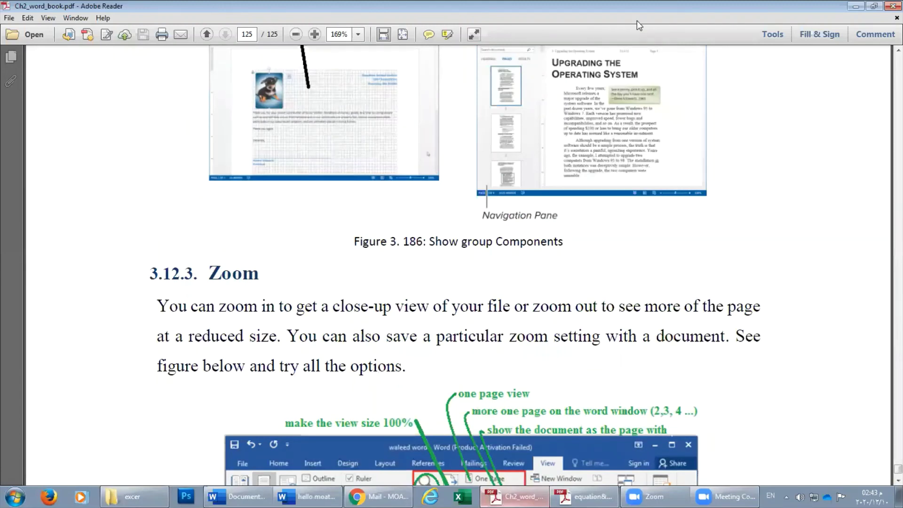